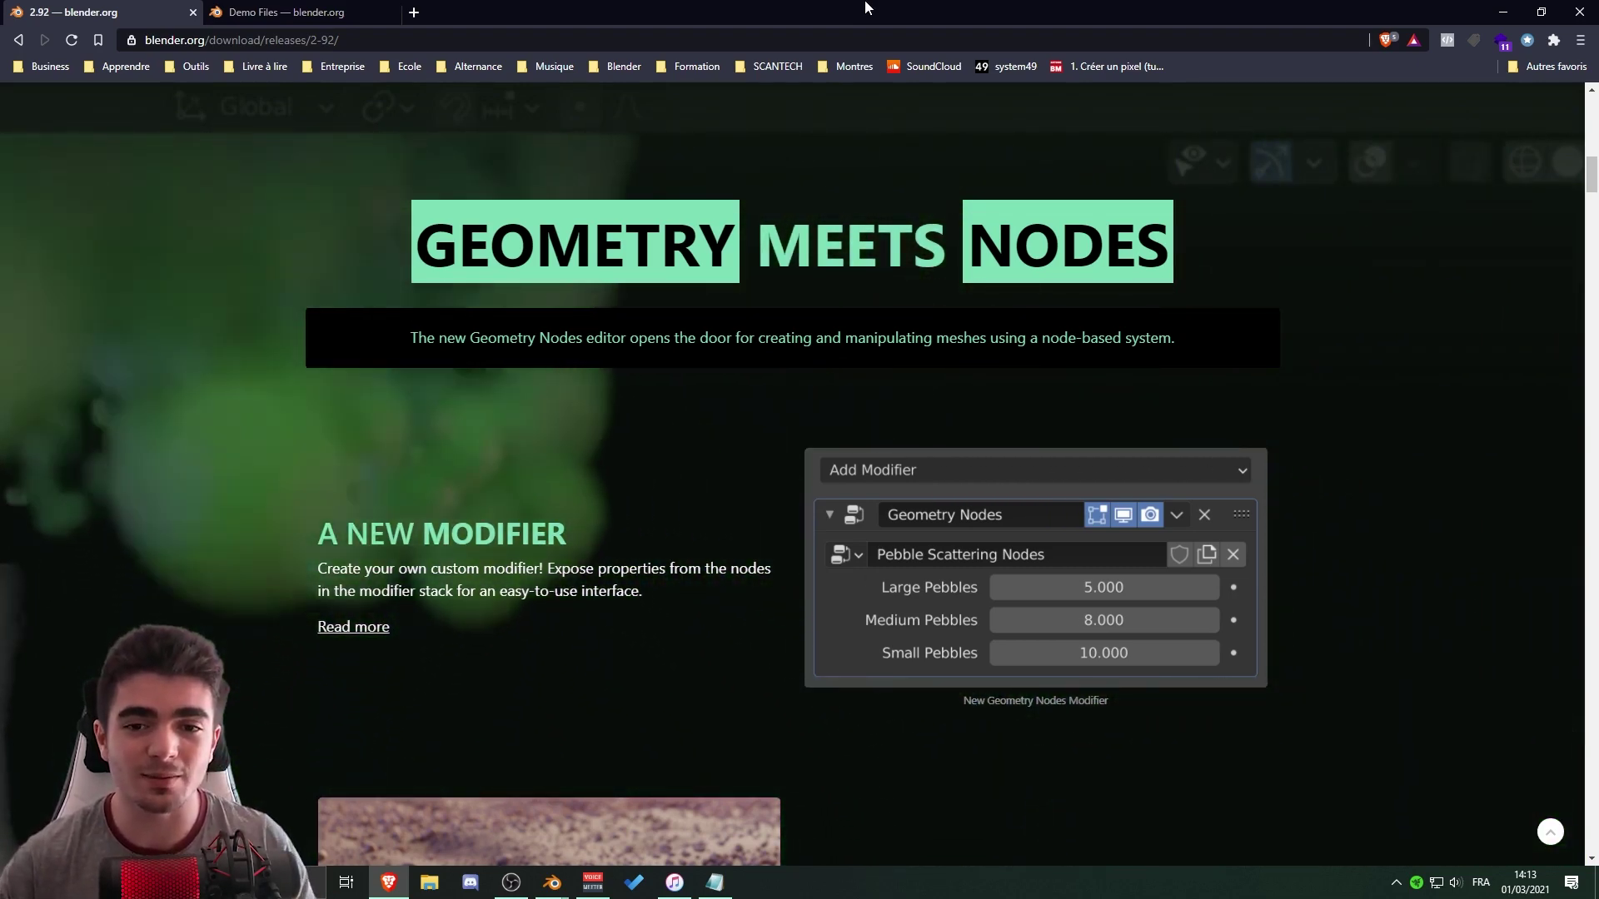
Examine the Geometry Nodes section of the Blender 2.92 release page, including the new modifier and Point Scatter topics.
{"action": "left_click_drag", "start_coordinate": [408, 240], "coordinate": [1191, 223]}
{"action": "left_click", "coordinate": [1194, 231]}
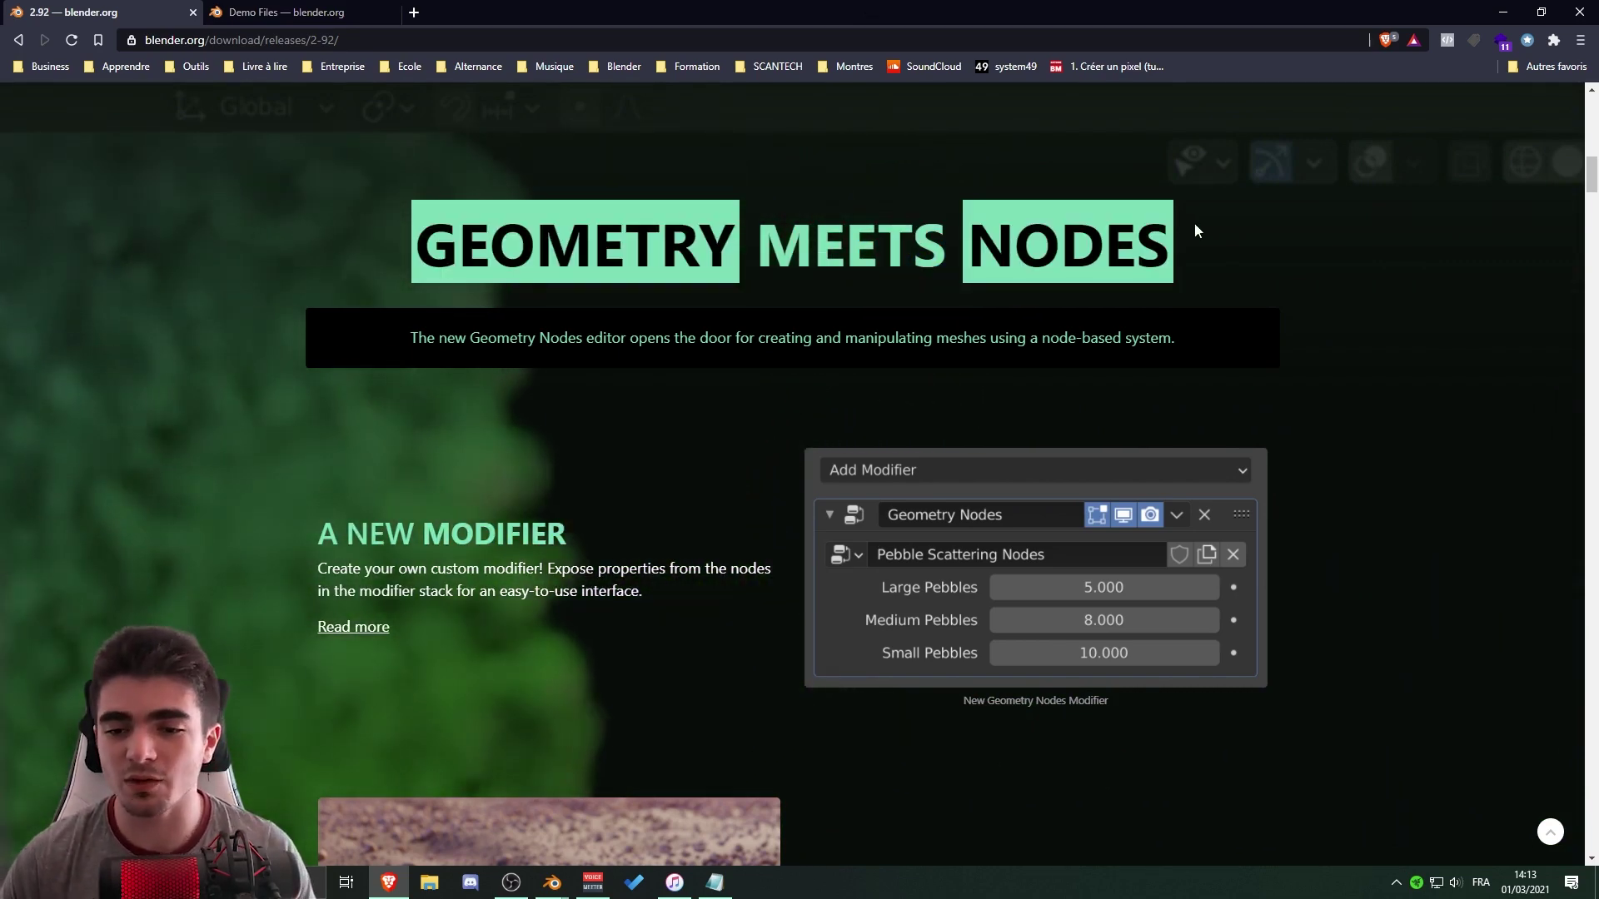
{"action": "scroll", "coordinate": [947, 526], "scroll_direction": "down", "scroll_amount": 1}
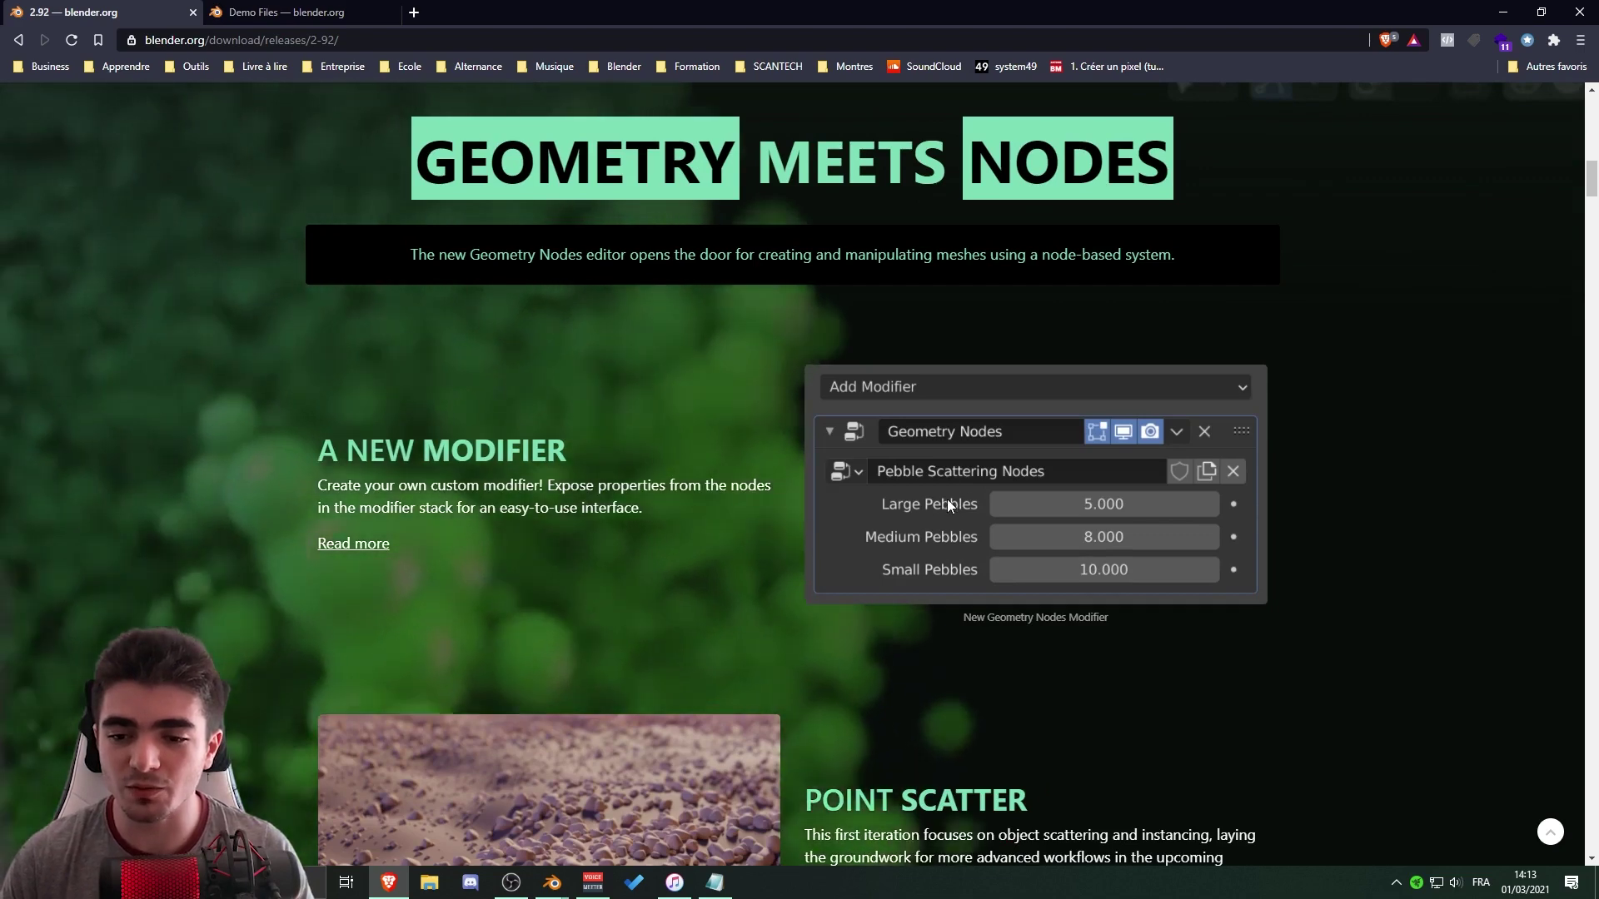
{"action": "scroll", "coordinate": [948, 498], "scroll_direction": "down", "scroll_amount": 1}
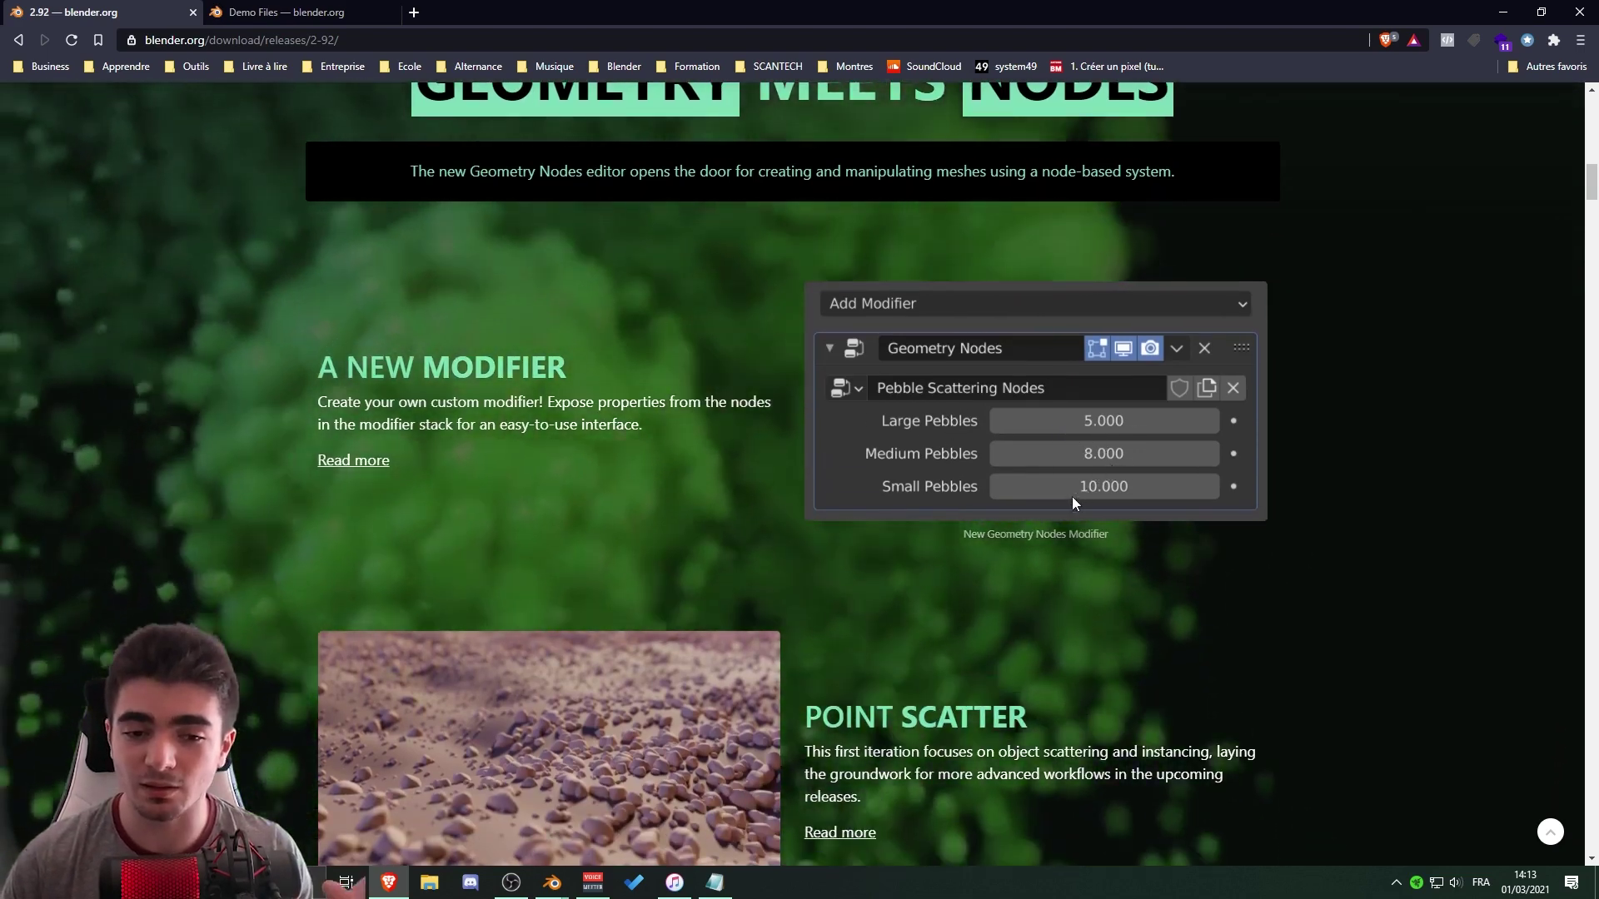
{"action": "scroll", "coordinate": [1070, 494], "scroll_direction": "down", "scroll_amount": 2}
{"action": "scroll", "coordinate": [1052, 504], "scroll_direction": "up", "scroll_amount": 3}
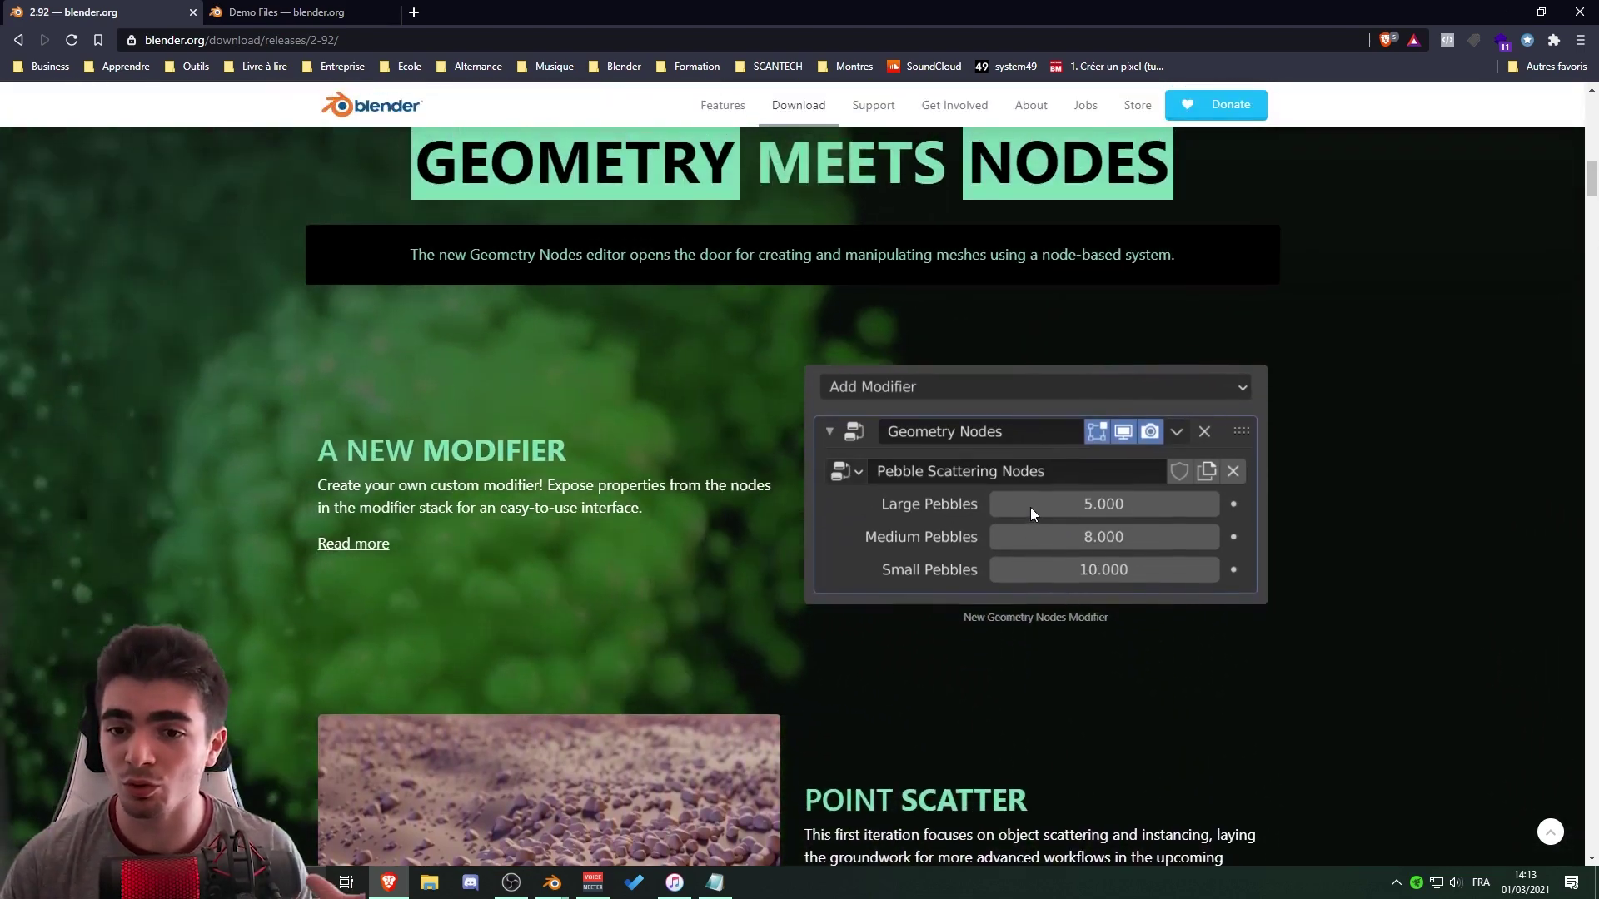
{"action": "scroll", "coordinate": [1017, 503], "scroll_direction": "up", "scroll_amount": 1}
{"action": "scroll", "coordinate": [1012, 503], "scroll_direction": "down", "scroll_amount": 3}
{"action": "scroll", "coordinate": [808, 543], "scroll_direction": "down", "scroll_amount": 1}
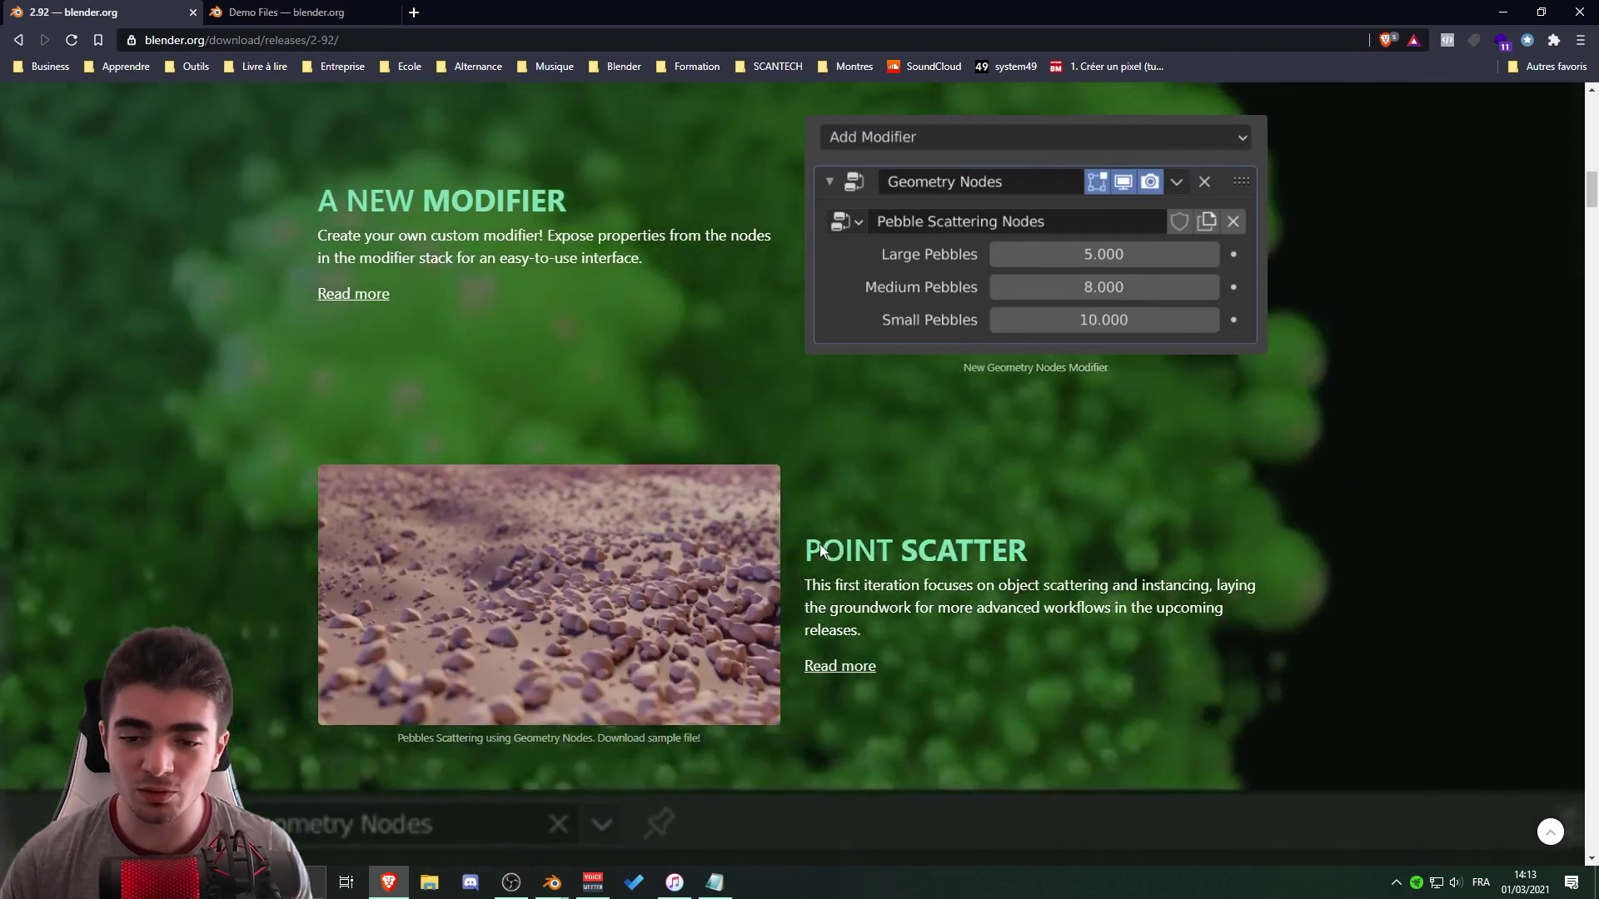
{"action": "left_click_drag", "start_coordinate": [819, 542], "coordinate": [1071, 627]}
{"action": "left_click", "coordinate": [902, 583]}
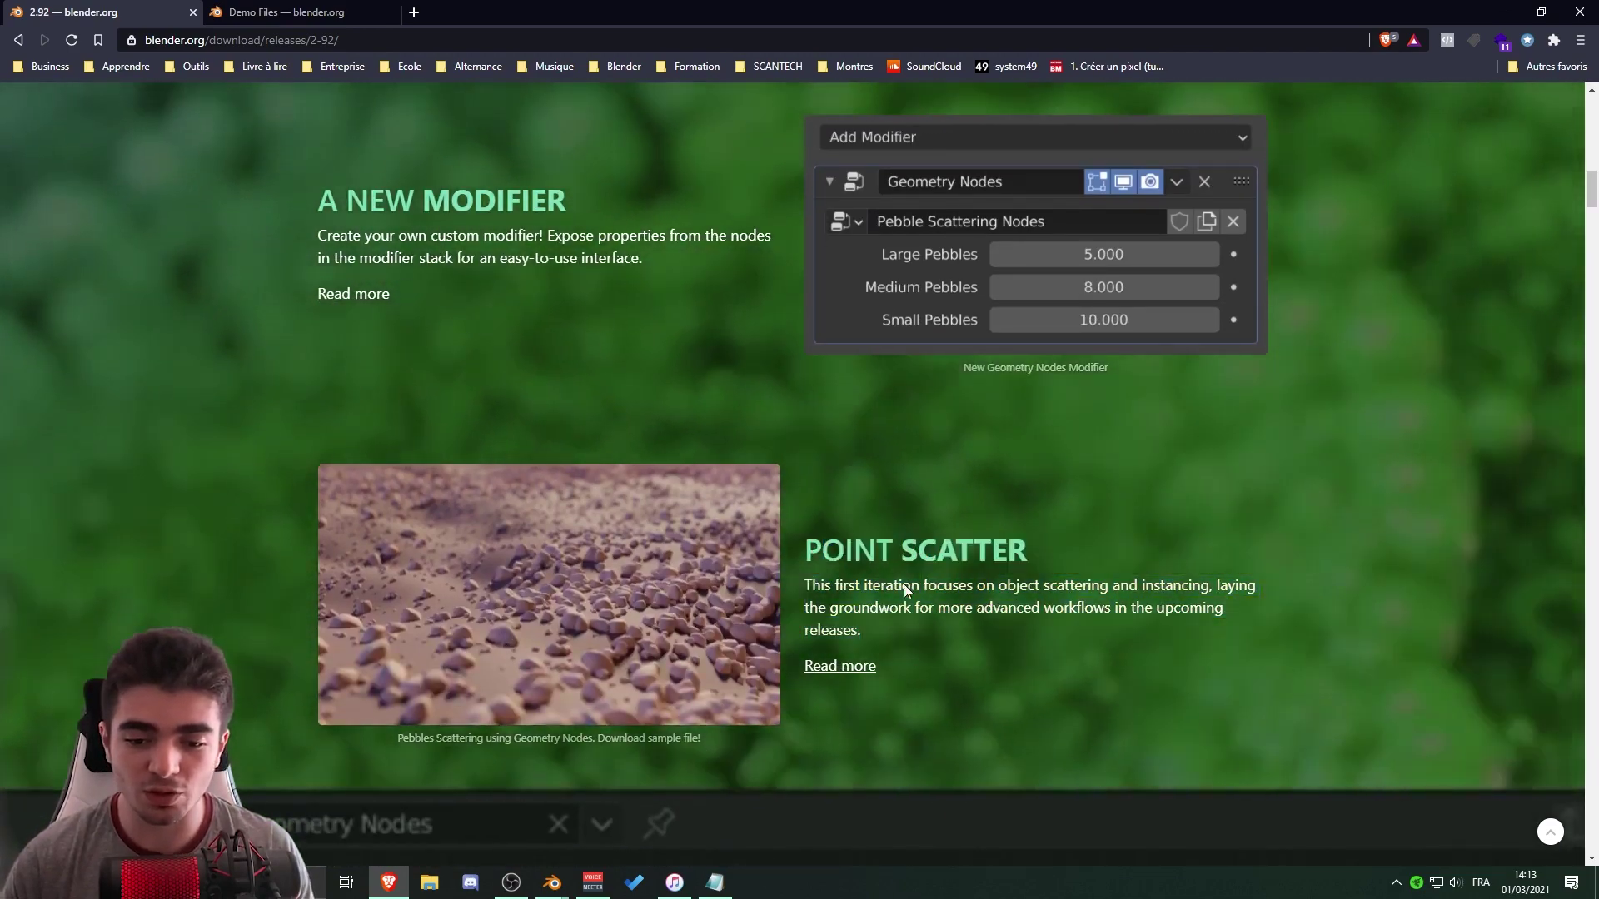
Switch to Blender with the pebble_scattering.blend file and put the ground object in Object Mode.
{"action": "mouse_move", "coordinate": [551, 882]}
{"action": "left_click", "coordinate": [450, 792]}
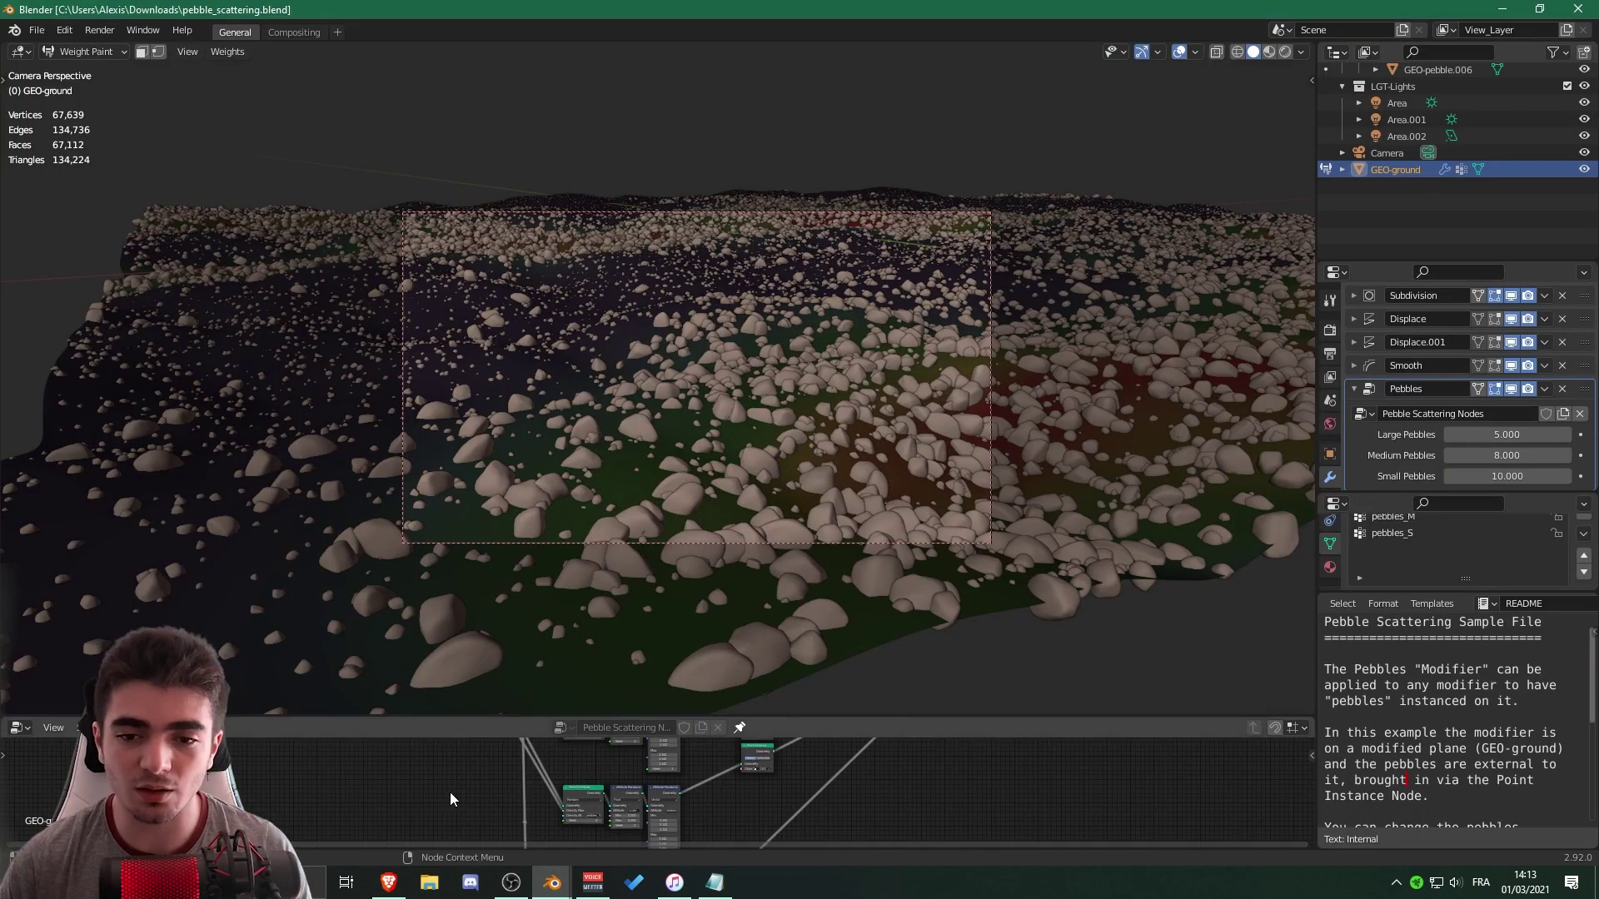
{"action": "key", "text": "ctrl+Tab"}
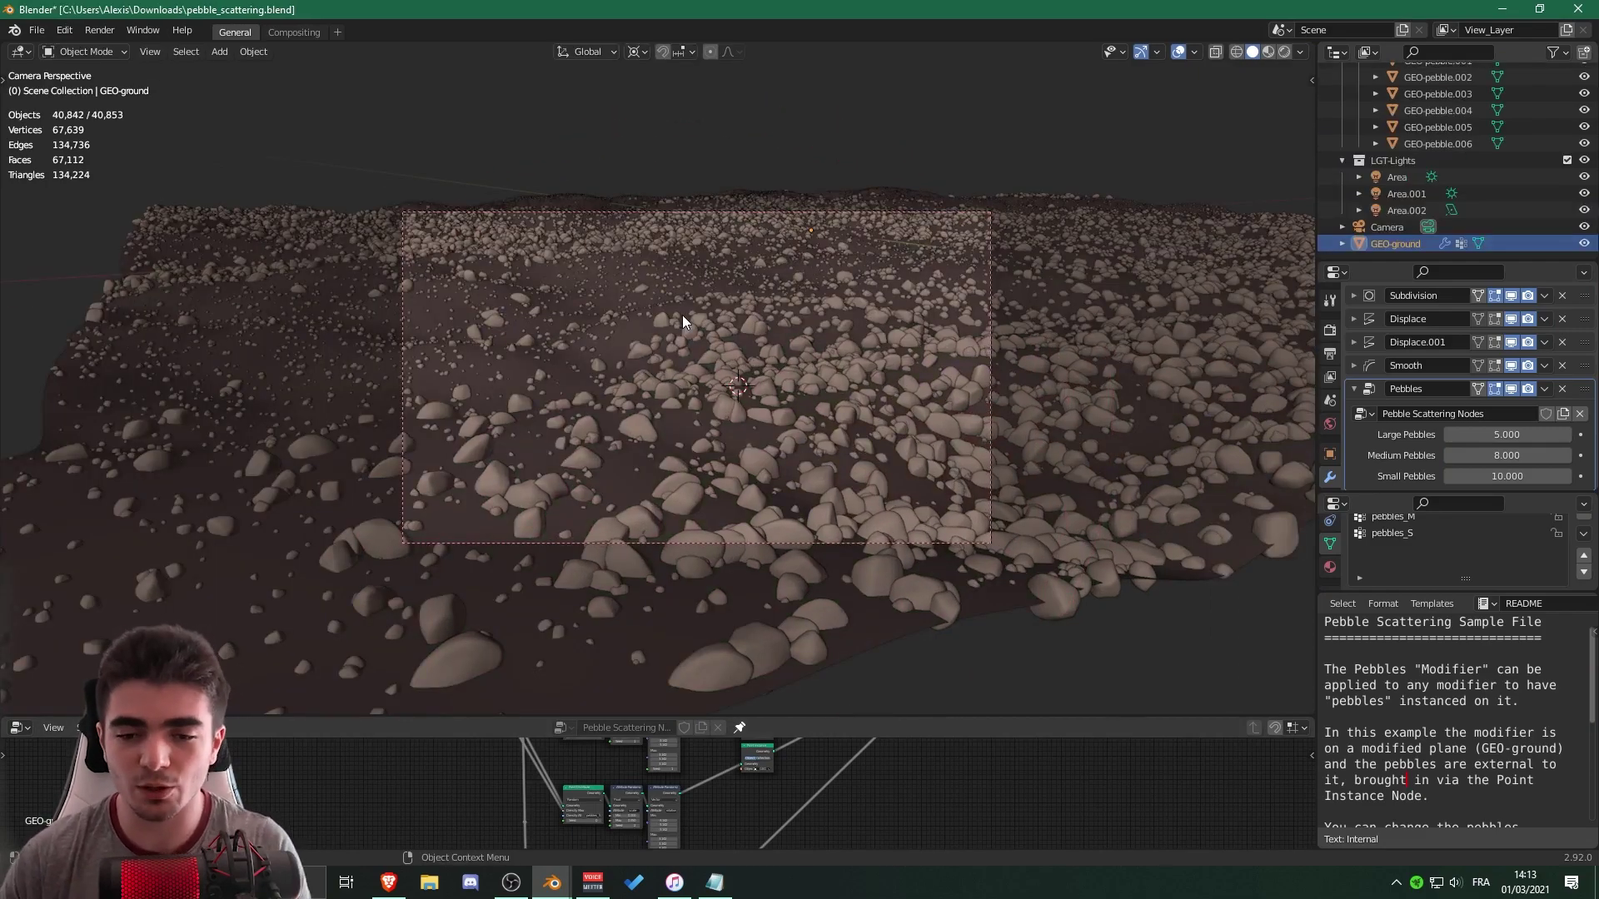
Set the Large Pebbles value of the ground's Pebbles modifier to 0.
{"action": "middle_click_drag", "start_coordinate": [571, 268], "coordinate": [989, 430]}
{"action": "scroll", "coordinate": [677, 443], "scroll_direction": "up", "scroll_amount": 5}
{"action": "scroll", "coordinate": [628, 393], "scroll_direction": "down", "scroll_amount": 3}
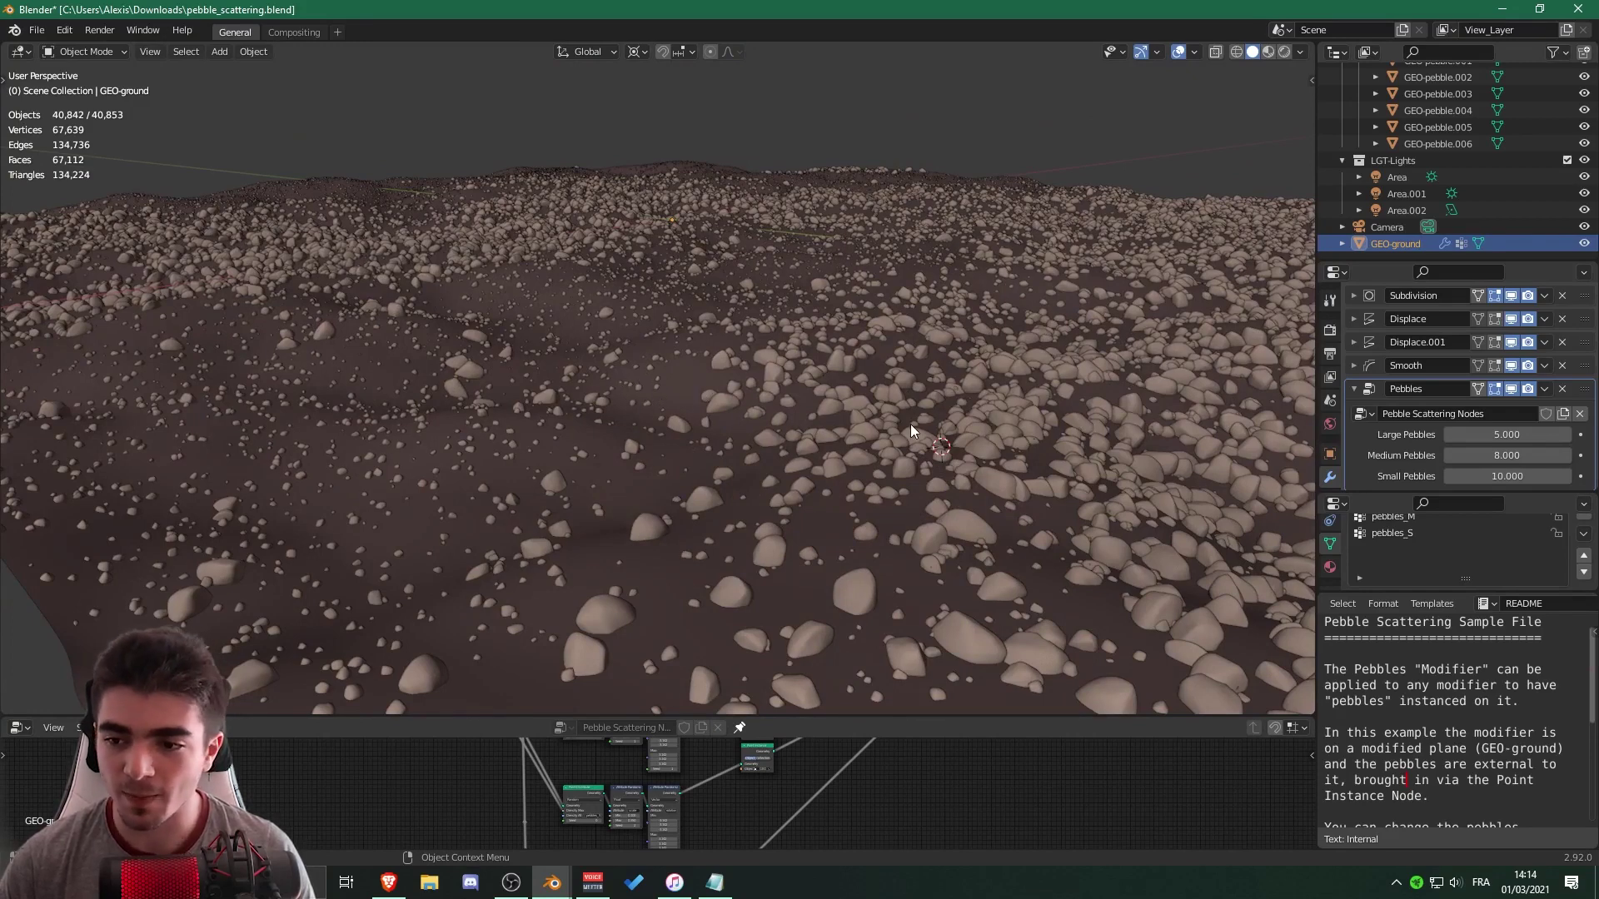
{"action": "middle_click_drag", "start_coordinate": [910, 423], "coordinate": [982, 471]}
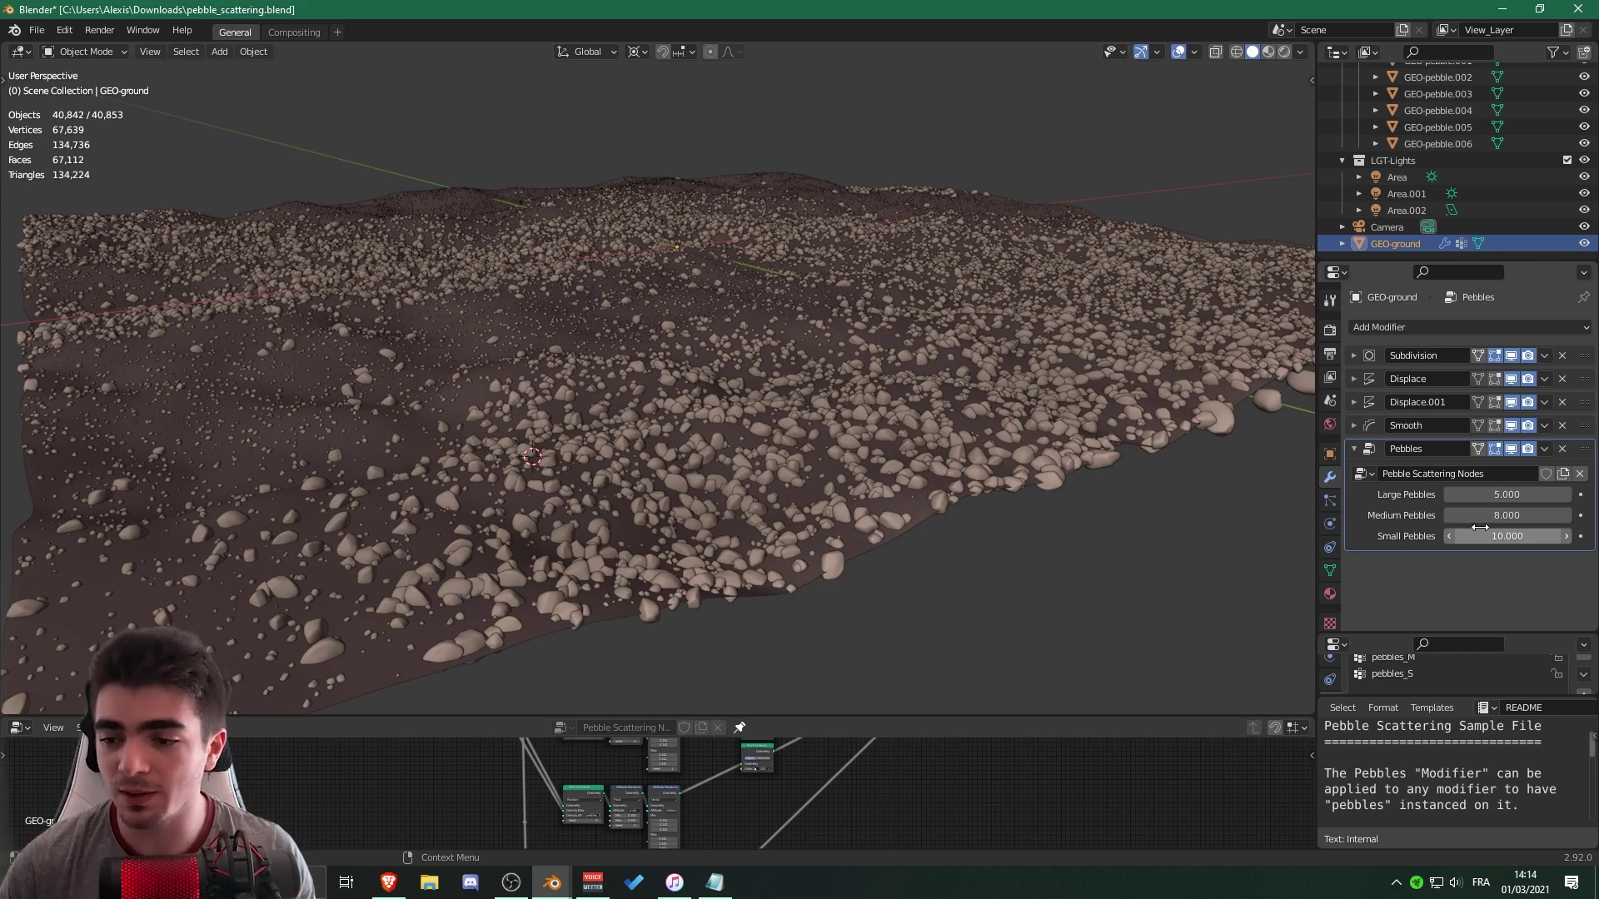
{"action": "scroll", "coordinate": [947, 448], "scroll_direction": "down", "scroll_amount": 3}
{"action": "middle_click_drag", "start_coordinate": [947, 448], "coordinate": [1006, 463]}
{"action": "scroll", "coordinate": [1006, 463], "scroll_direction": "up", "scroll_amount": 4}
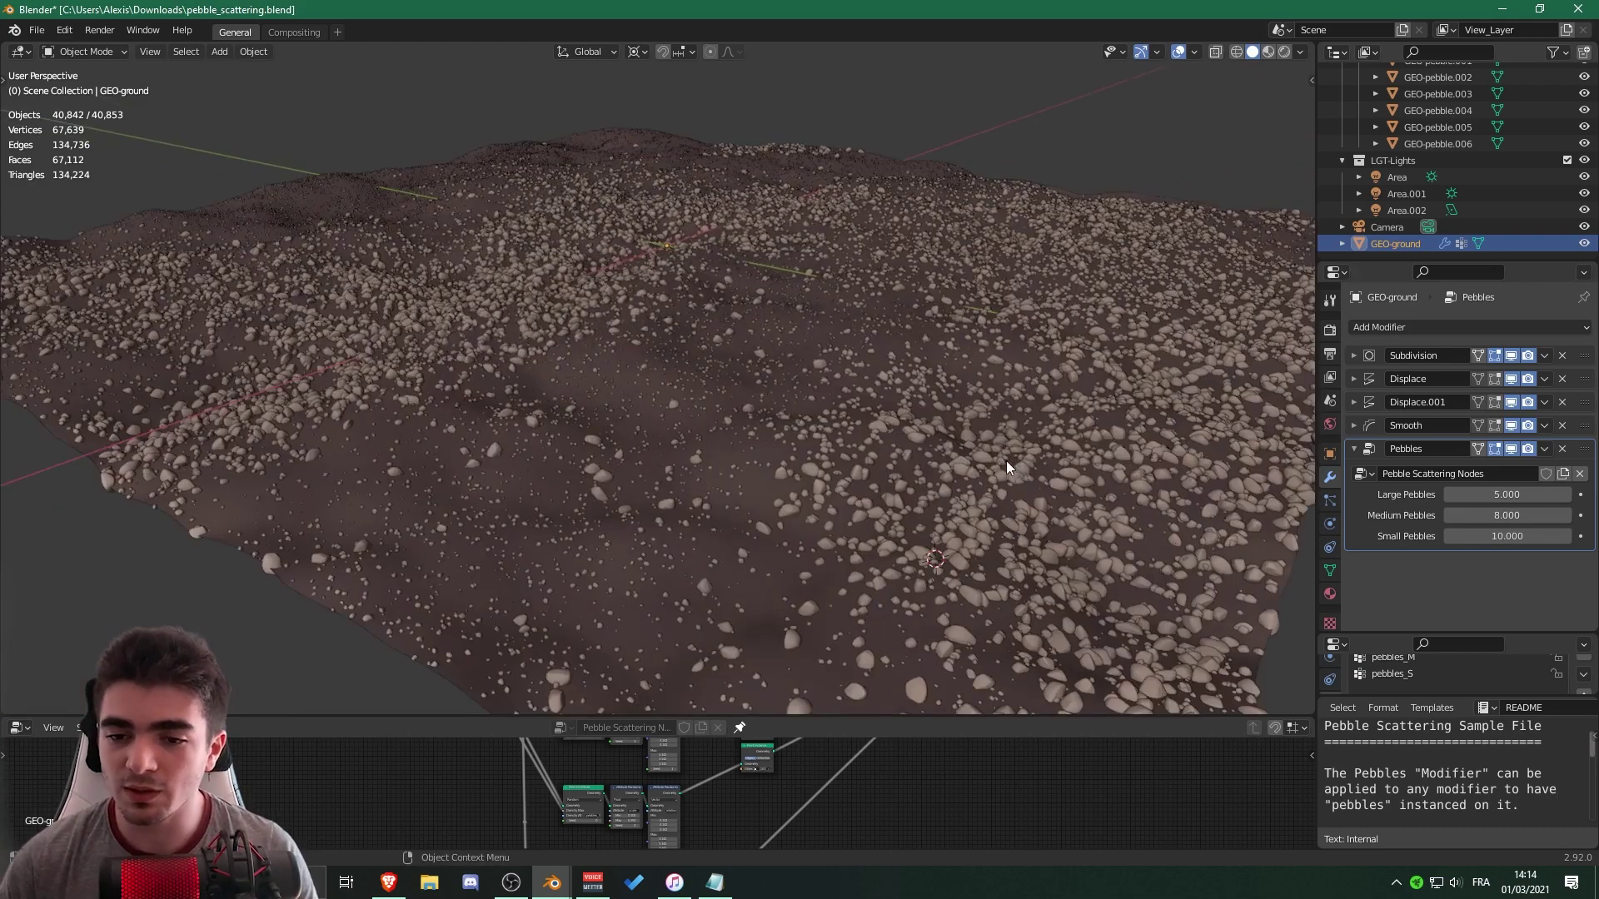
{"action": "left_click", "coordinate": [1475, 495]}
{"action": "type", "text": "0"}
{"action": "key", "text": "Return"}
{"action": "middle_click_drag", "start_coordinate": [832, 417], "coordinate": [956, 510]}
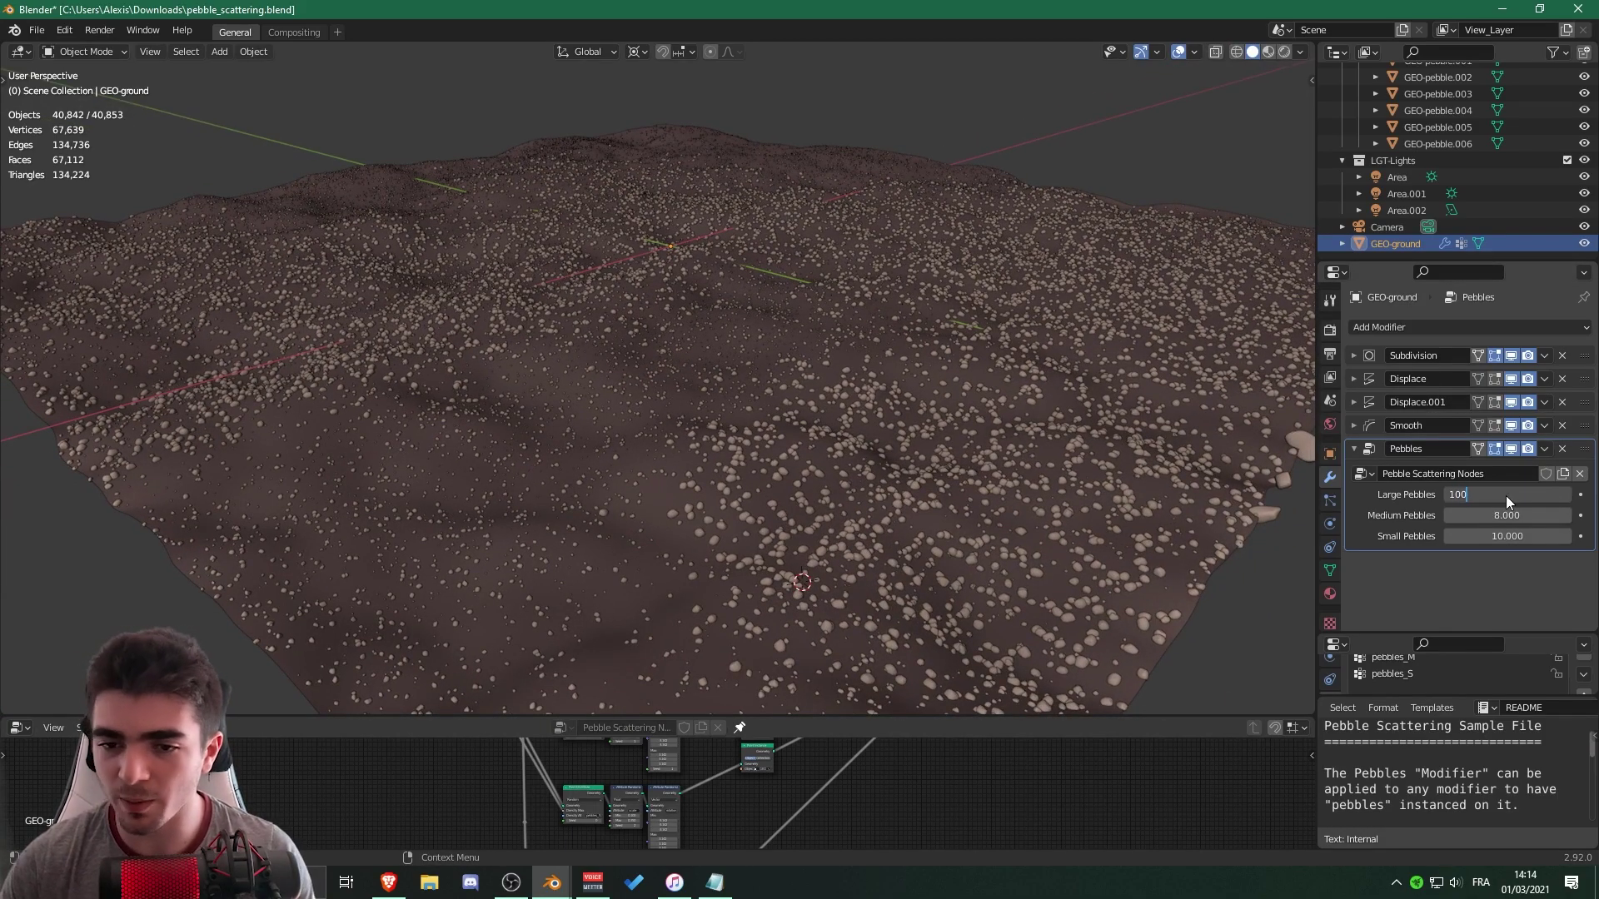
Set the Large Pebbles value of the Pebbles modifier to 100 and inspect the scattering.
{"action": "key", "text": "Return"}
{"action": "middle_click_drag", "start_coordinate": [713, 373], "coordinate": [592, 308]}
{"action": "scroll", "coordinate": [592, 308], "scroll_direction": "up", "scroll_amount": 3}
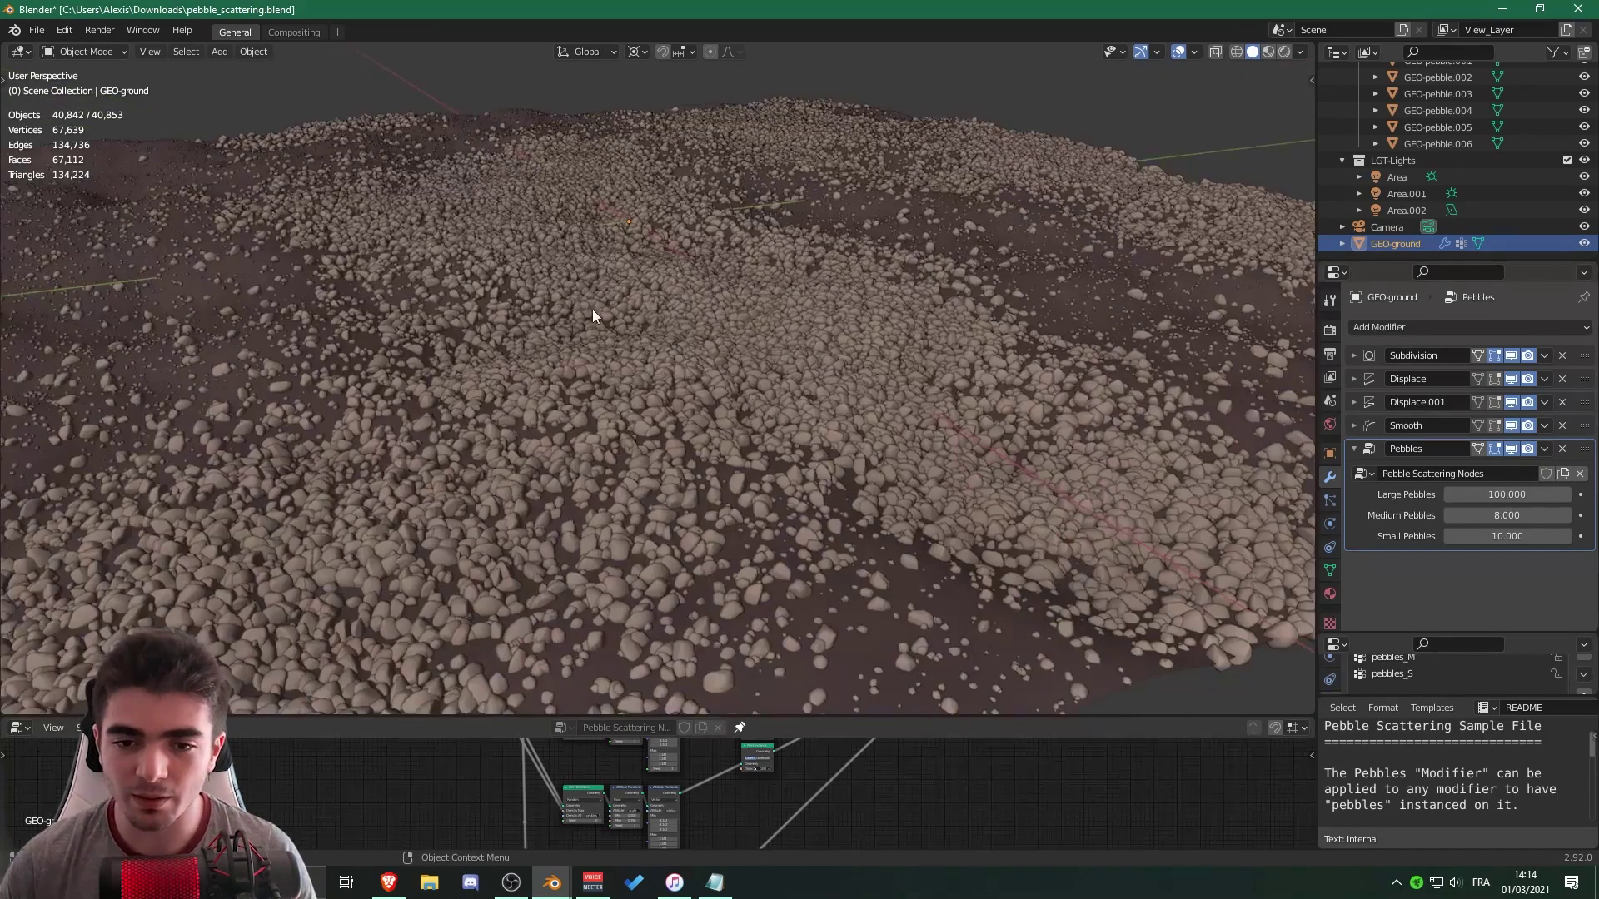
Reduce the Large Pebbles value of the Pebbles modifier to 10.
{"action": "left_click_drag", "start_coordinate": [1507, 495], "coordinate": [1503, 494]}
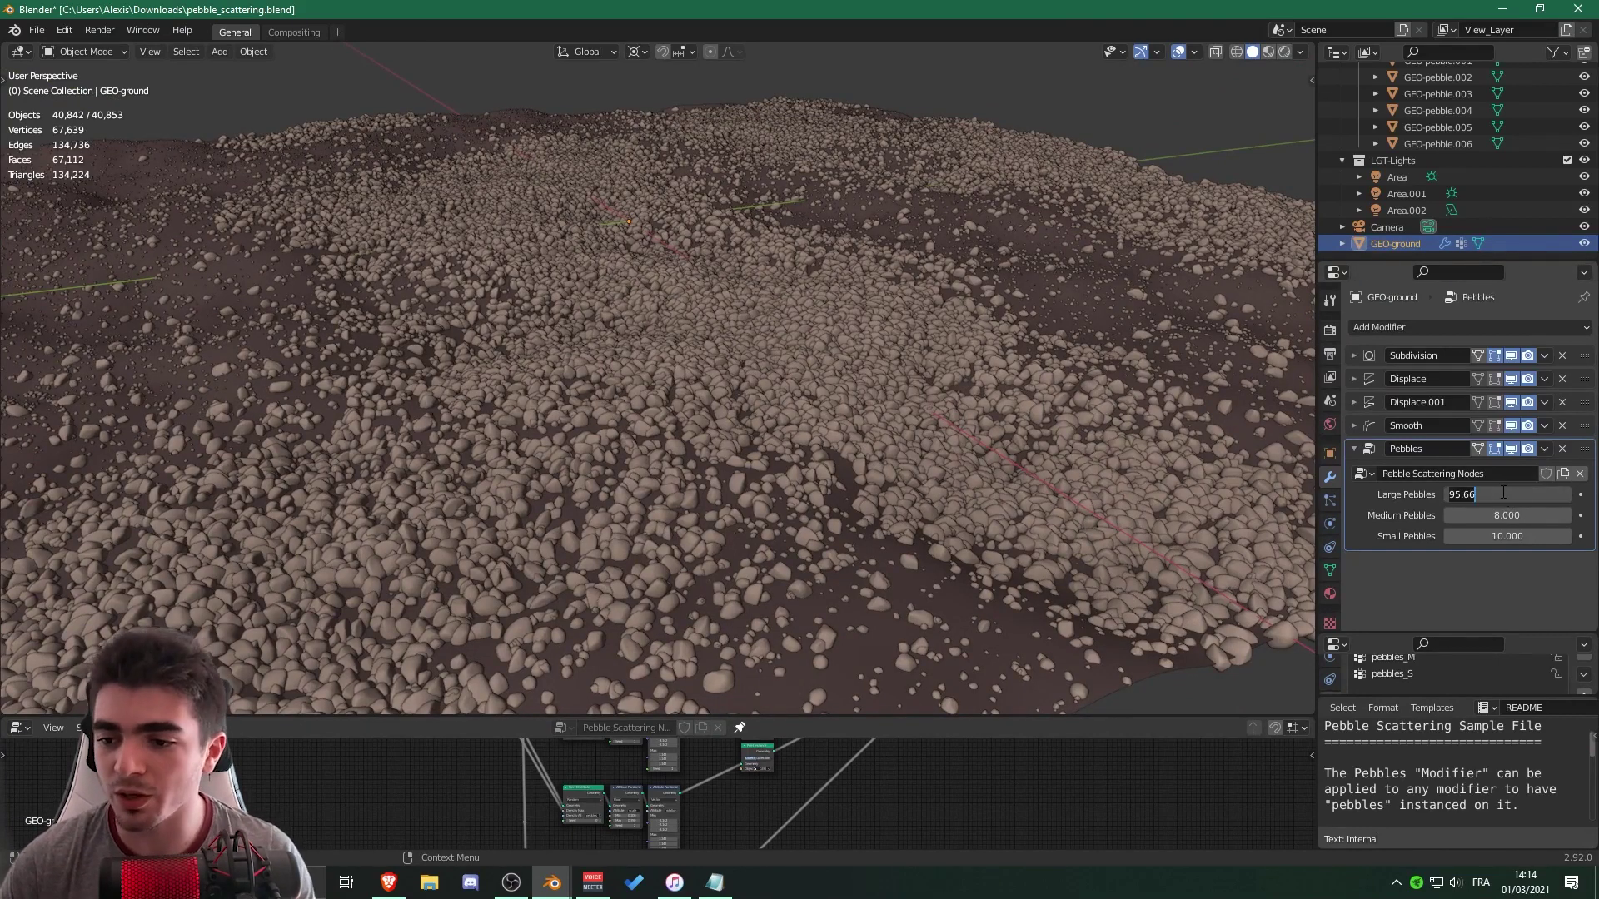
{"action": "left_click", "coordinate": [1503, 493]}
{"action": "type", "text": "10"}
{"action": "key", "text": "Return"}
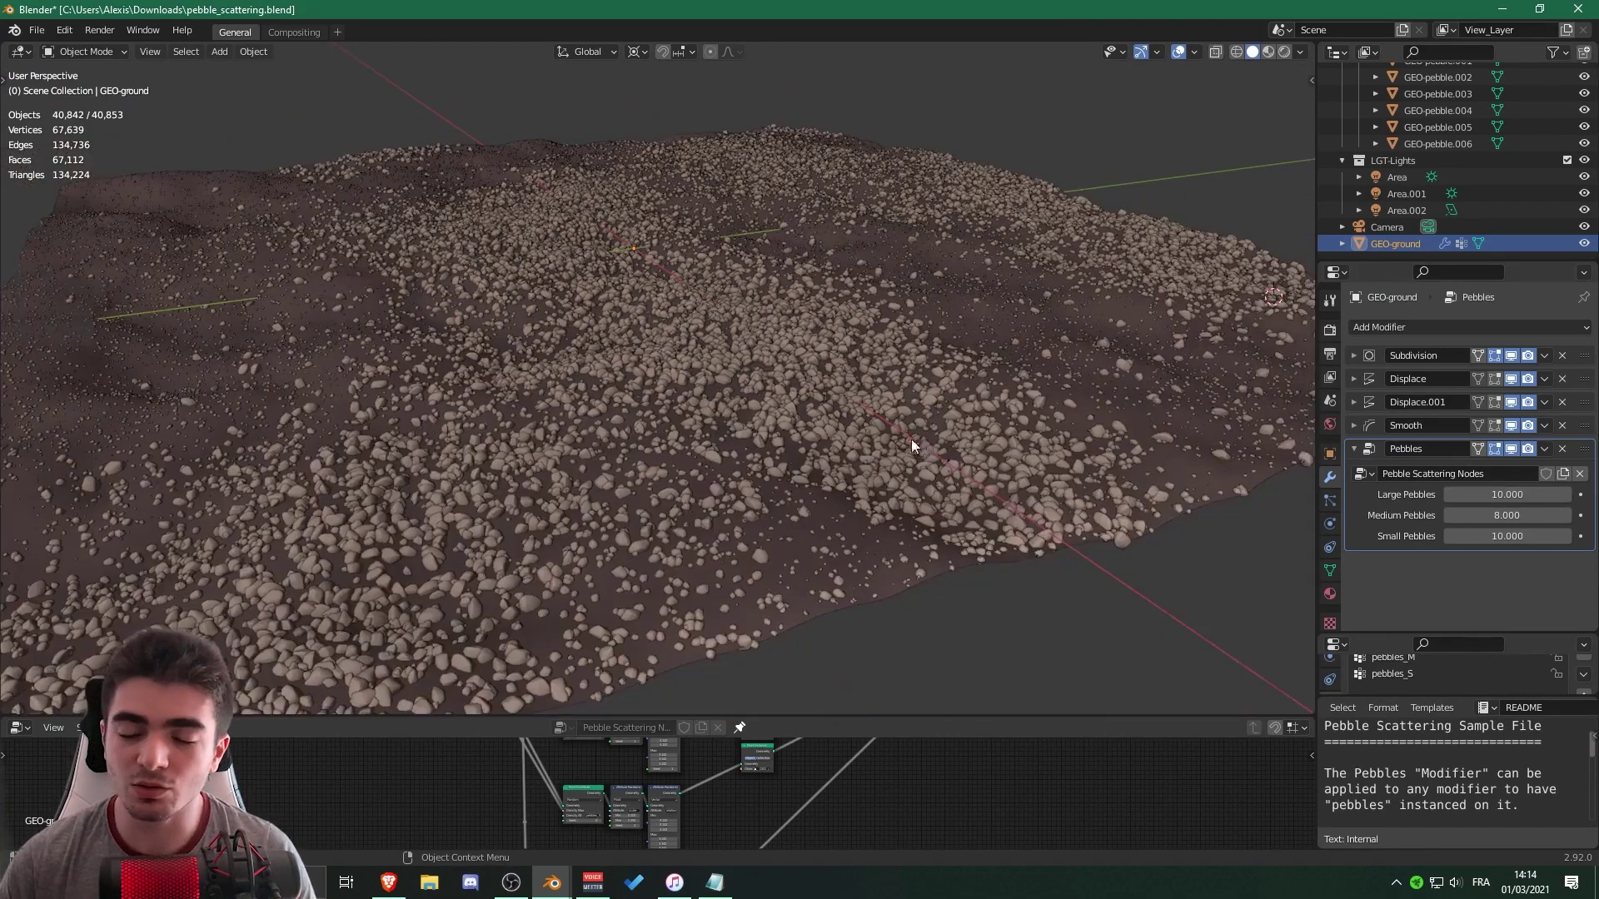
{"action": "mouse_move", "coordinate": [911, 438]}
{"action": "middle_mouse_down"}
{"action": "mouse_move", "coordinate": [963, 433]}
{"action": "mouse_move", "coordinate": [926, 461]}
{"action": "mouse_move", "coordinate": [914, 418]}
{"action": "mouse_move", "coordinate": [894, 466]}
{"action": "mouse_move", "coordinate": [907, 451]}
{"action": "middle_mouse_up"}
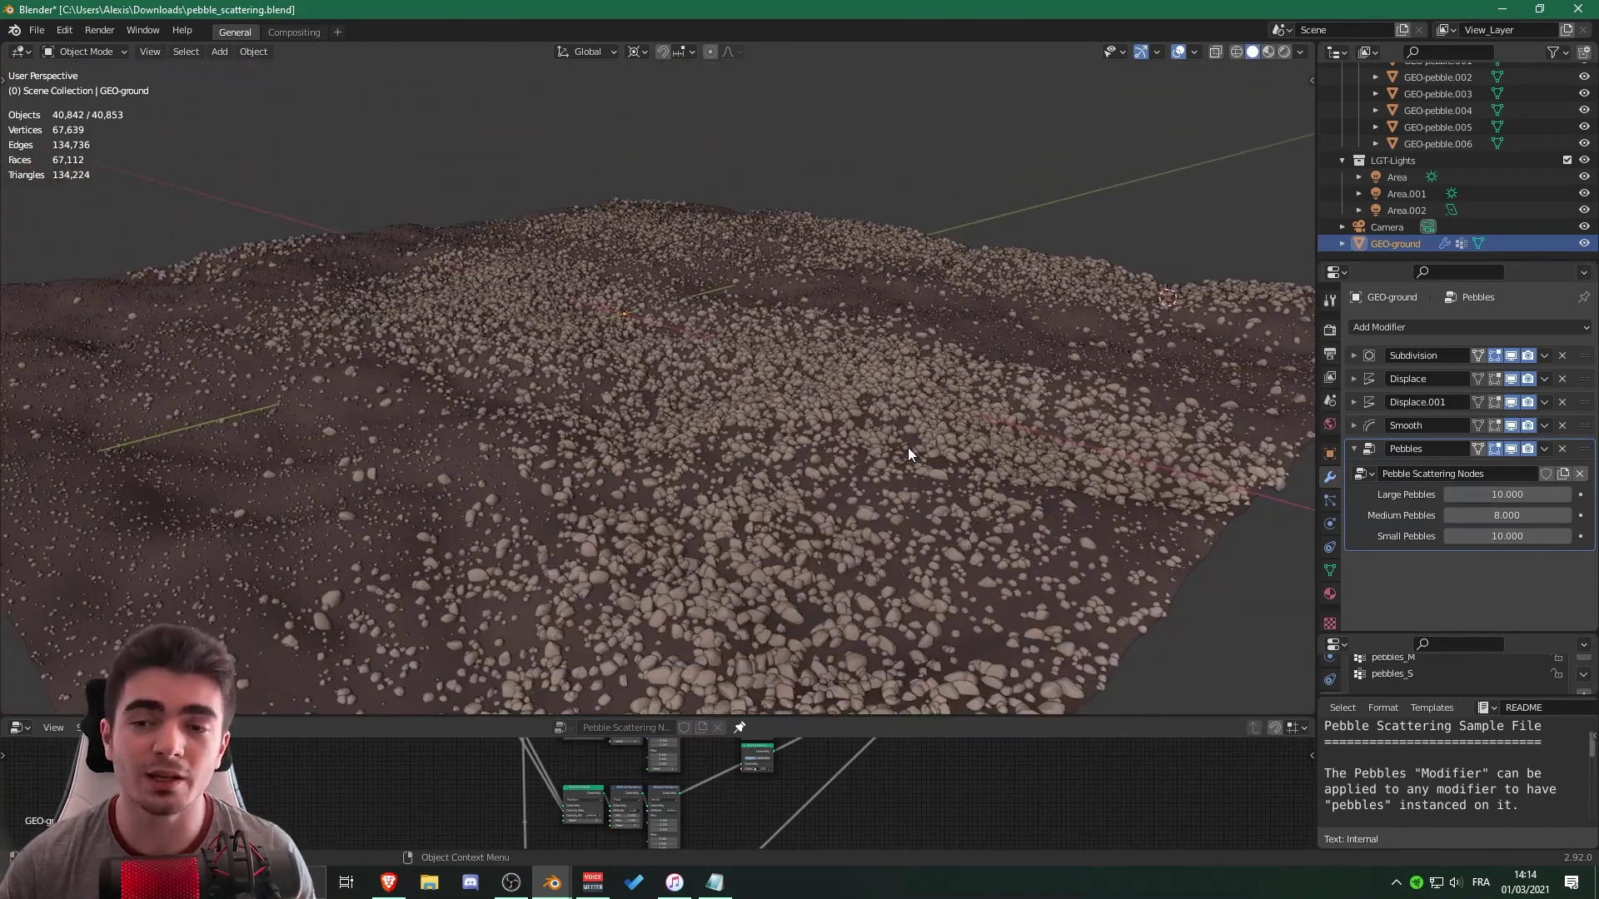
Enlarge the node area below the 3D viewport and set it to the Geometry Node Editor.
{"action": "left_click_drag", "start_coordinate": [749, 720], "coordinate": [733, 358]}
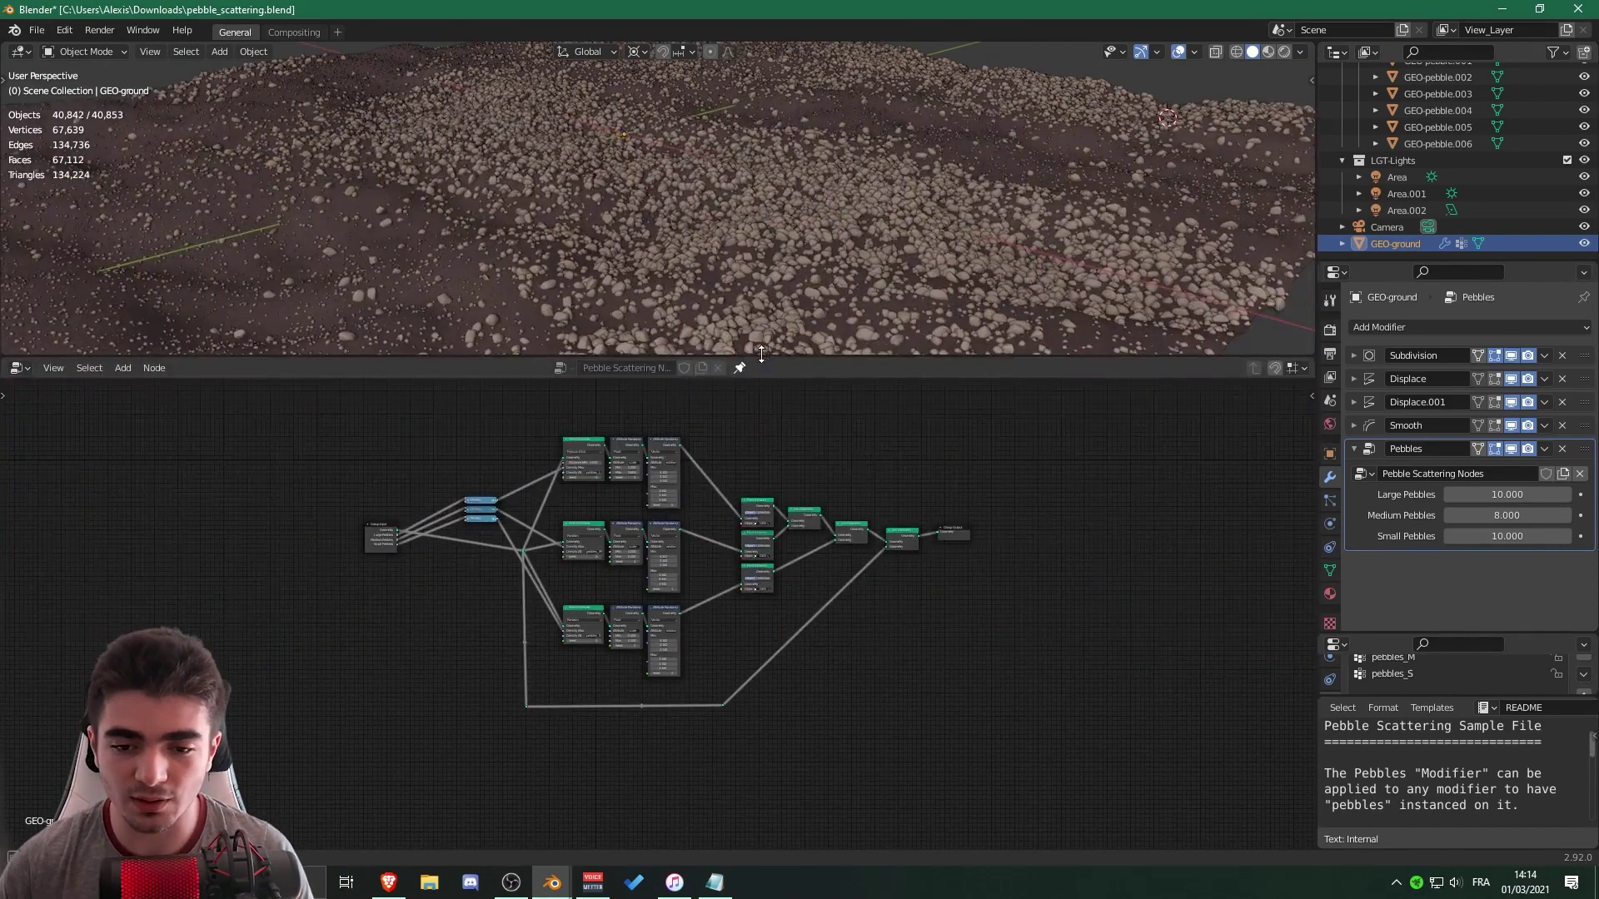
{"action": "key", "text": "Home"}
{"action": "scroll", "coordinate": [769, 506], "scroll_direction": "up", "scroll_amount": 2}
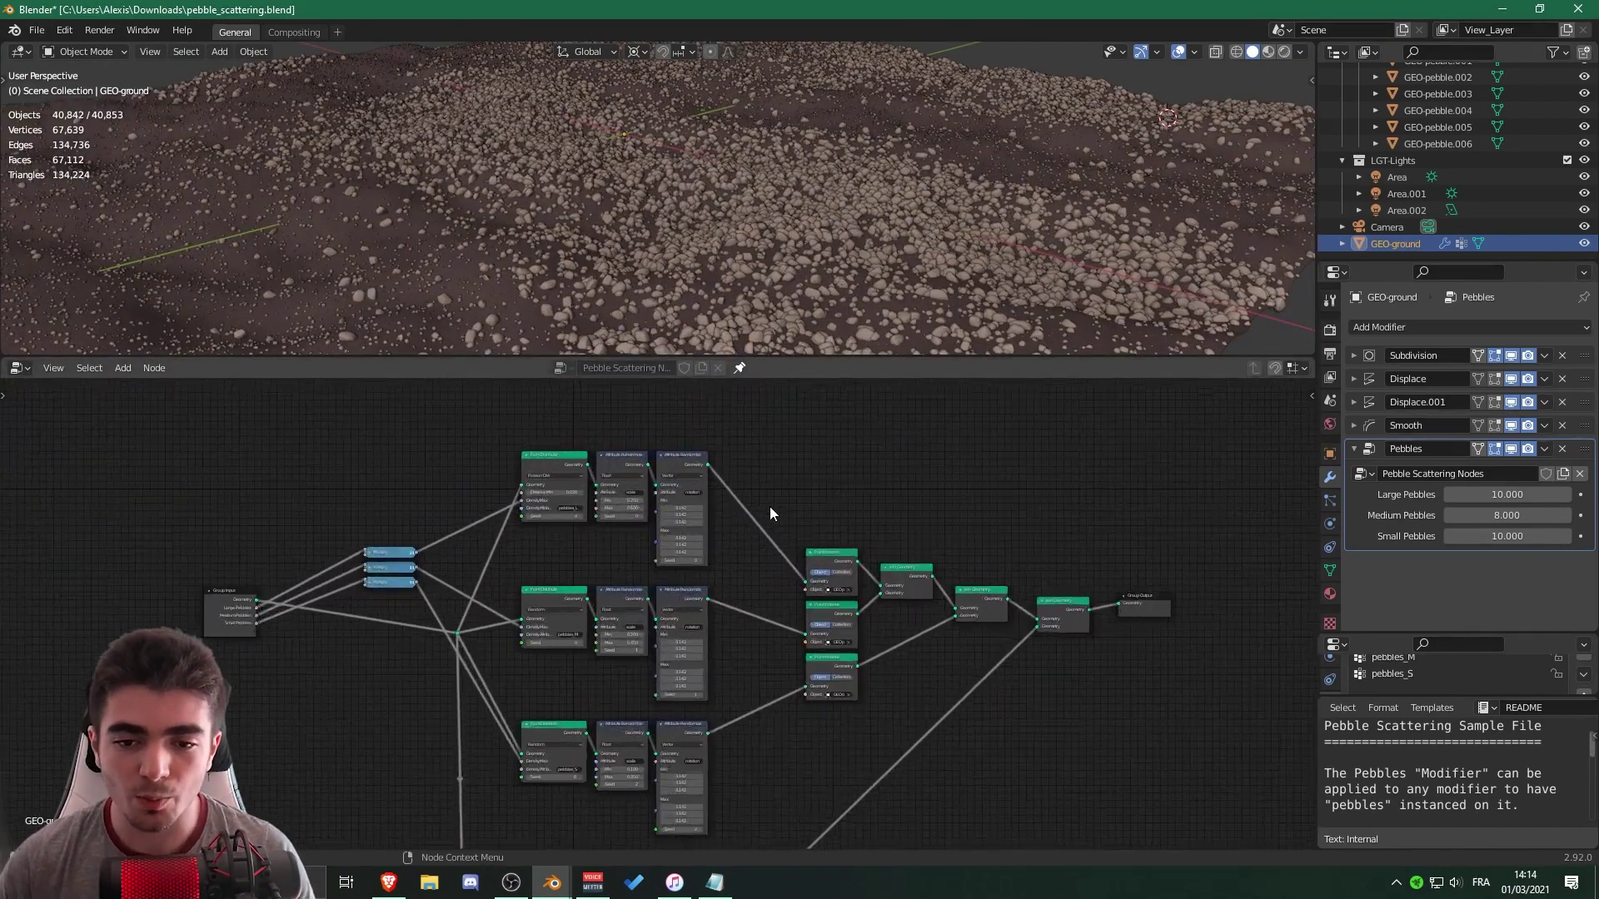
{"action": "left_click", "coordinate": [18, 369]}
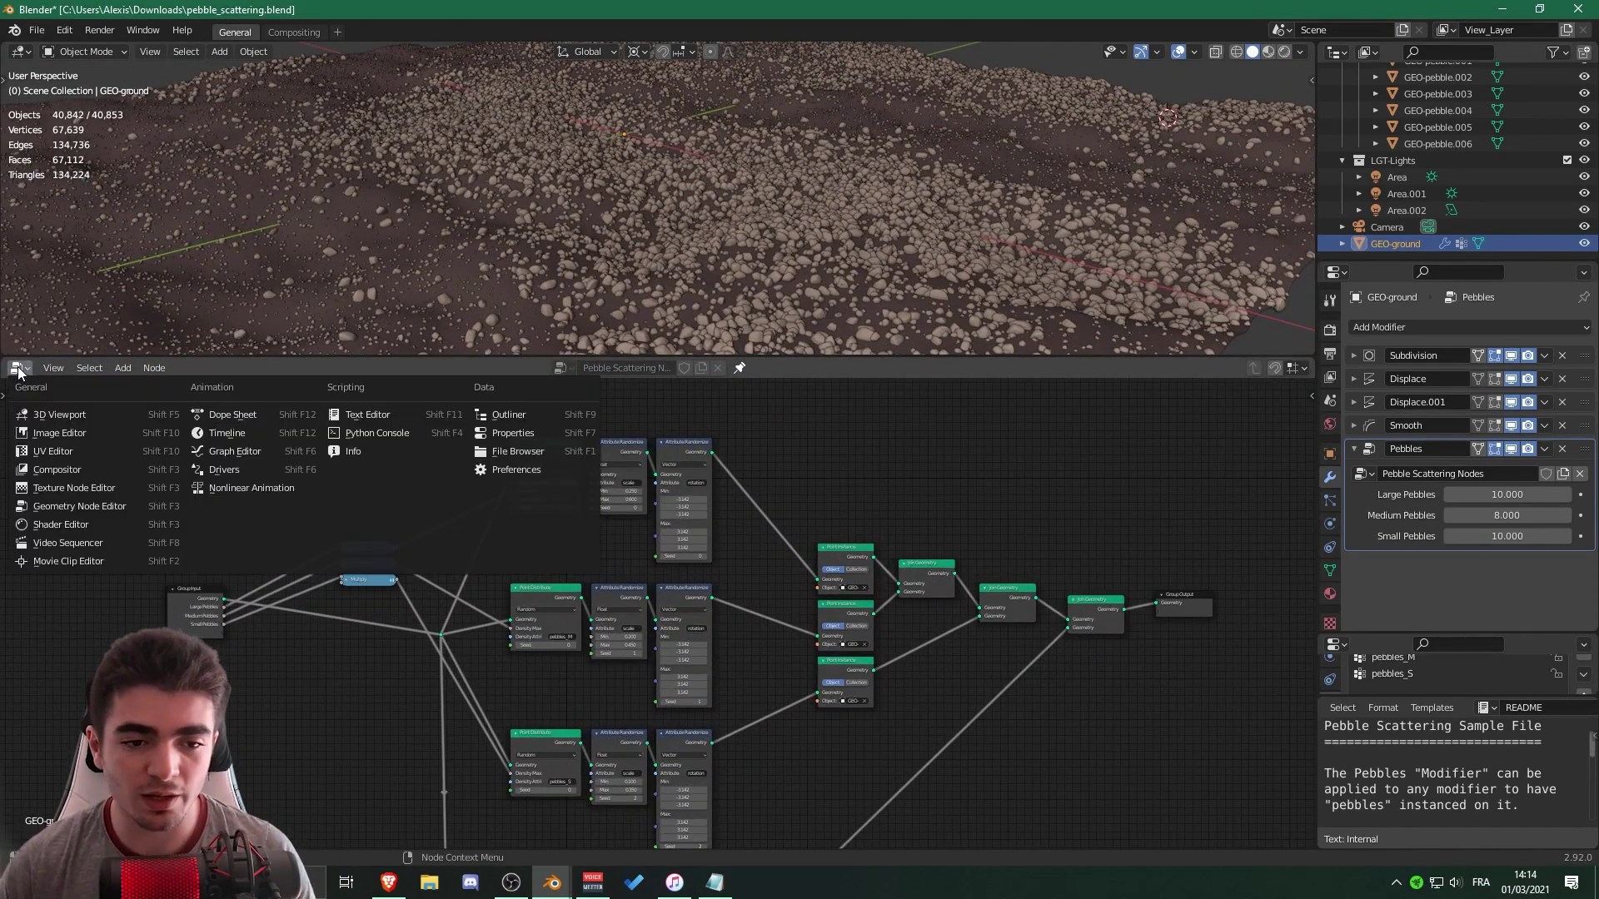
{"action": "left_click", "coordinate": [58, 506]}
{"action": "scroll", "coordinate": [194, 600], "scroll_direction": "up", "scroll_amount": 1}
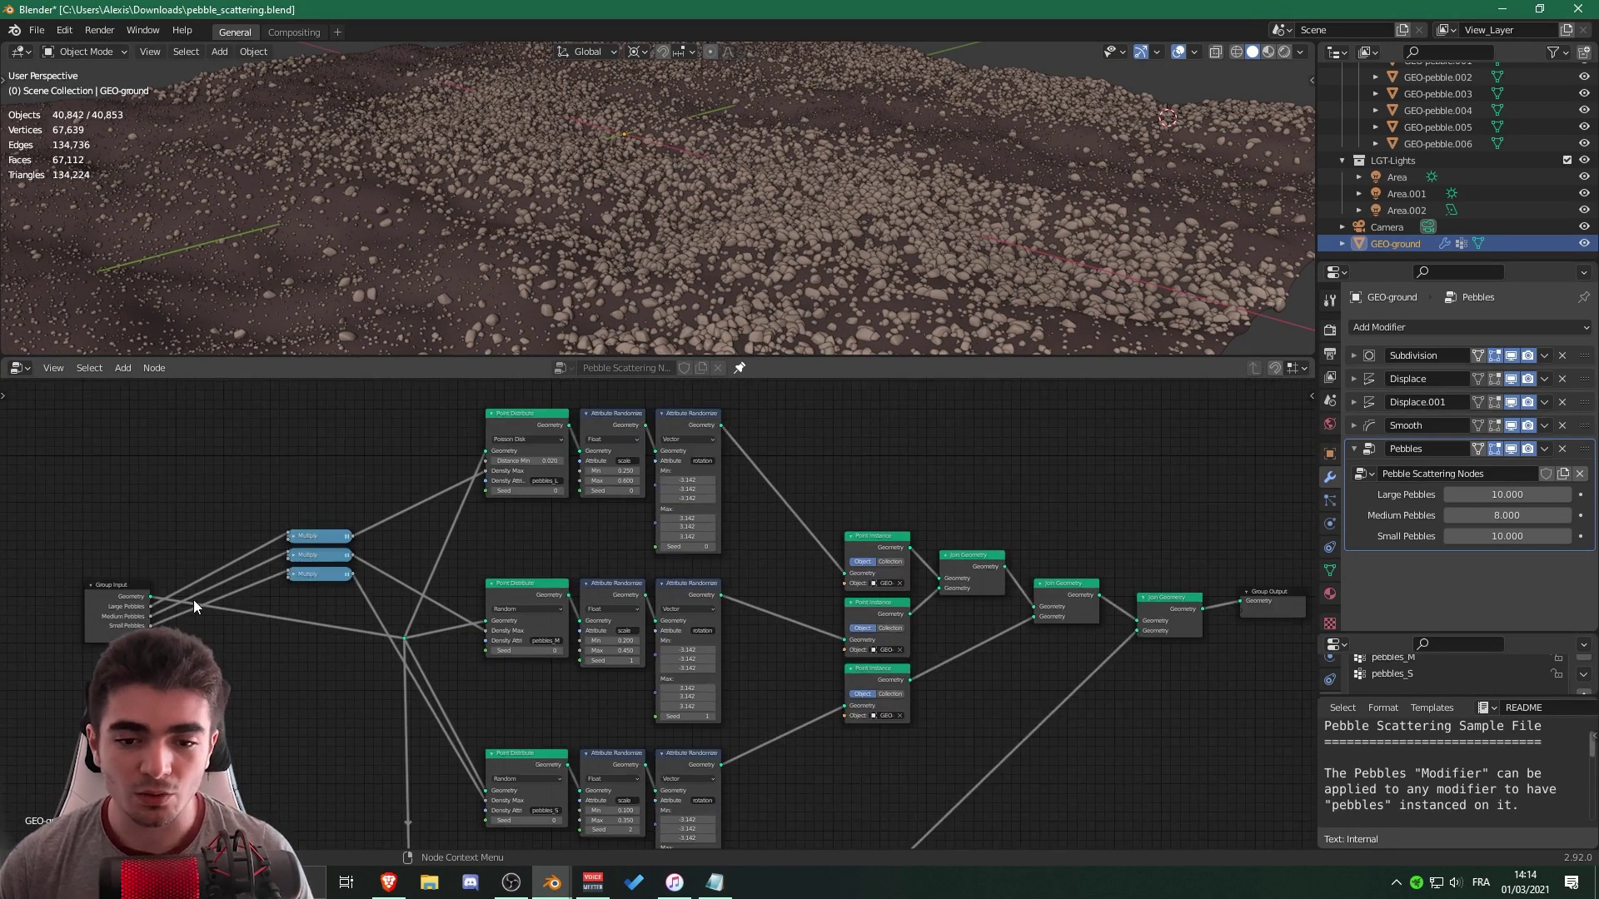
Examine the Pebble Scattering node tree, from its distribution, randomize and instance branches back to the Group Input node.
{"action": "scroll", "coordinate": [193, 599], "scroll_direction": "down", "scroll_amount": 2}
{"action": "scroll", "coordinate": [811, 725], "scroll_direction": "down", "scroll_amount": 1}
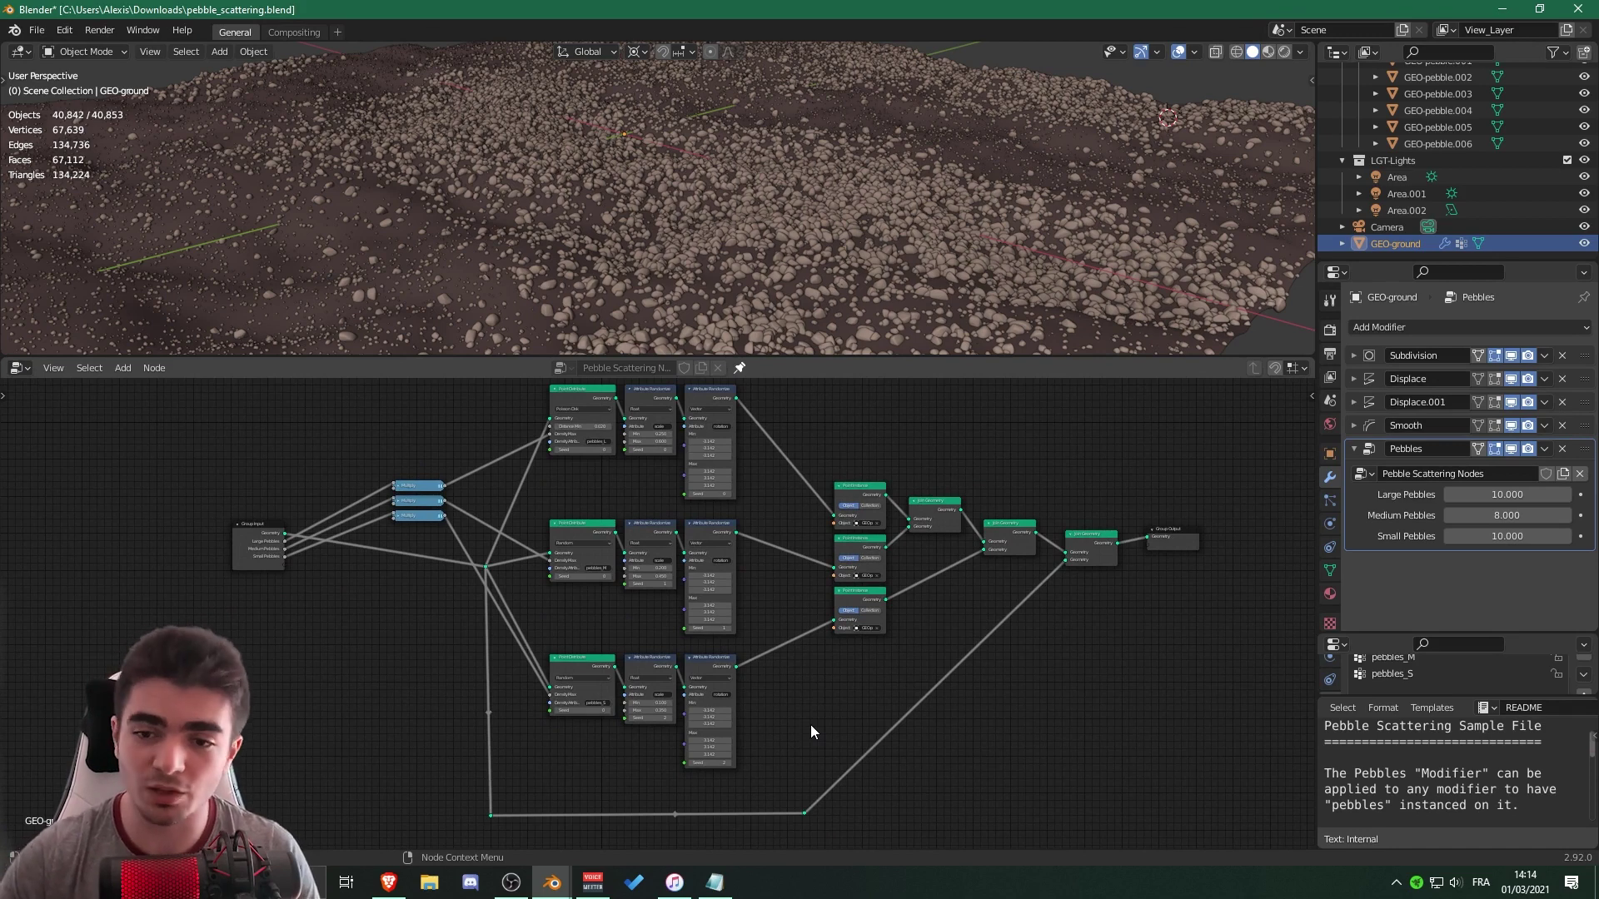
{"action": "scroll", "coordinate": [764, 661], "scroll_direction": "up", "scroll_amount": 2}
{"action": "scroll", "coordinate": [689, 693], "scroll_direction": "up", "scroll_amount": 2}
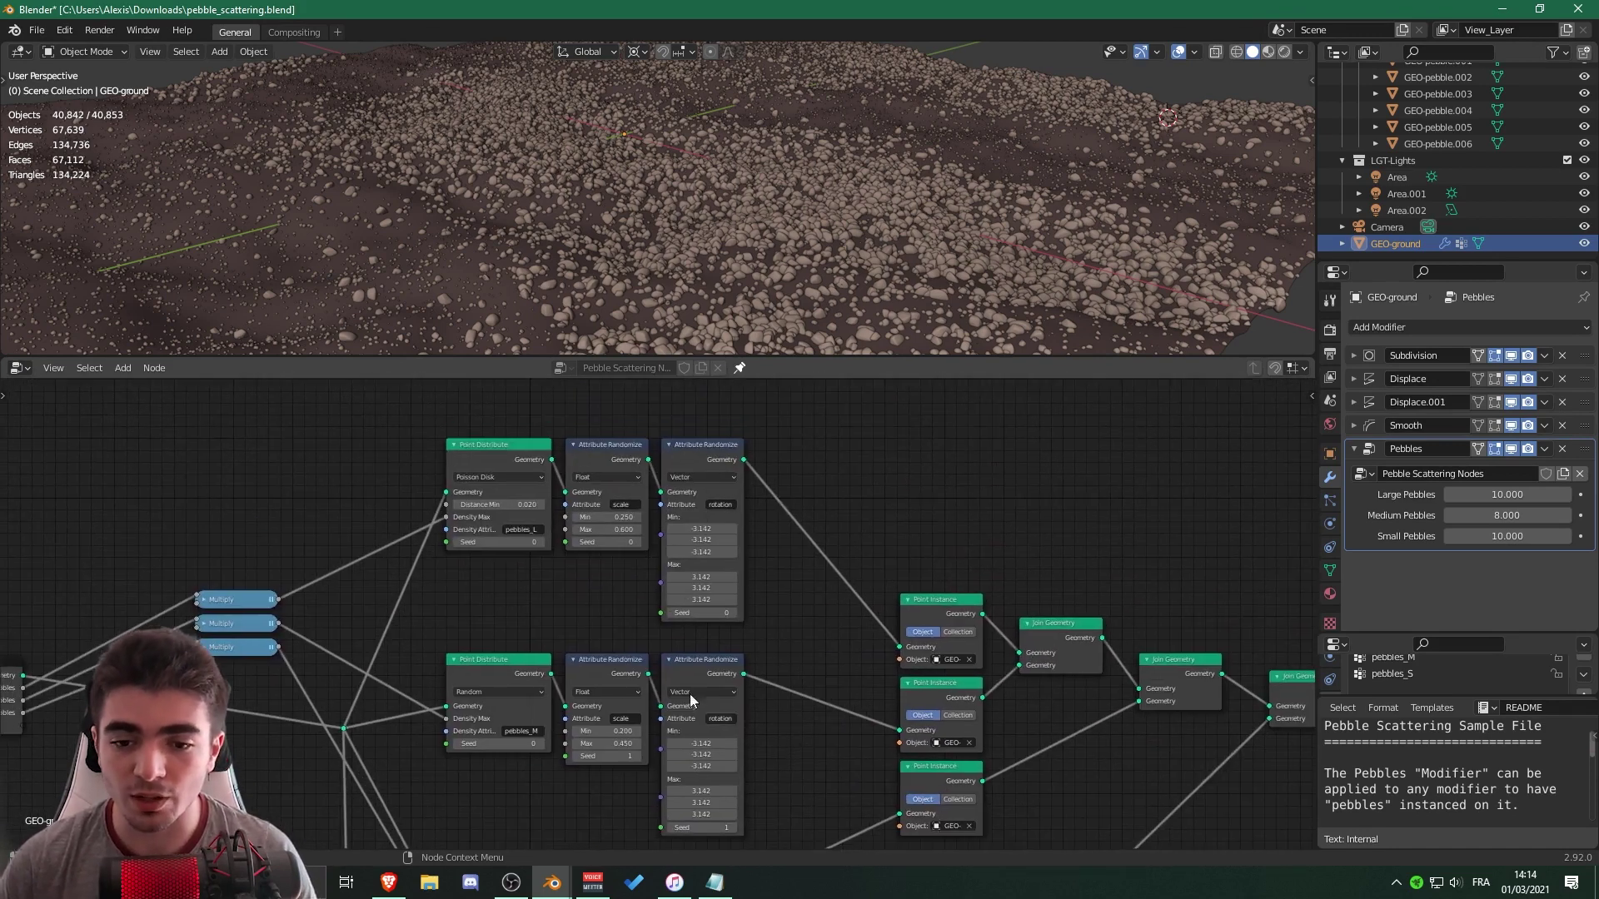
{"action": "scroll", "coordinate": [616, 616], "scroll_direction": "down", "scroll_amount": 5}
{"action": "middle_click_drag", "start_coordinate": [616, 616], "coordinate": [747, 567]}
{"action": "scroll", "coordinate": [632, 573], "scroll_direction": "up", "scroll_amount": 4}
{"action": "middle_click_drag", "start_coordinate": [631, 556], "coordinate": [1043, 512]}
{"action": "scroll", "coordinate": [796, 606], "scroll_direction": "up", "scroll_amount": 5}
{"action": "middle_click_drag", "start_coordinate": [532, 486], "coordinate": [473, 501]}
{"action": "scroll", "coordinate": [476, 504], "scroll_direction": "up", "scroll_amount": 2}
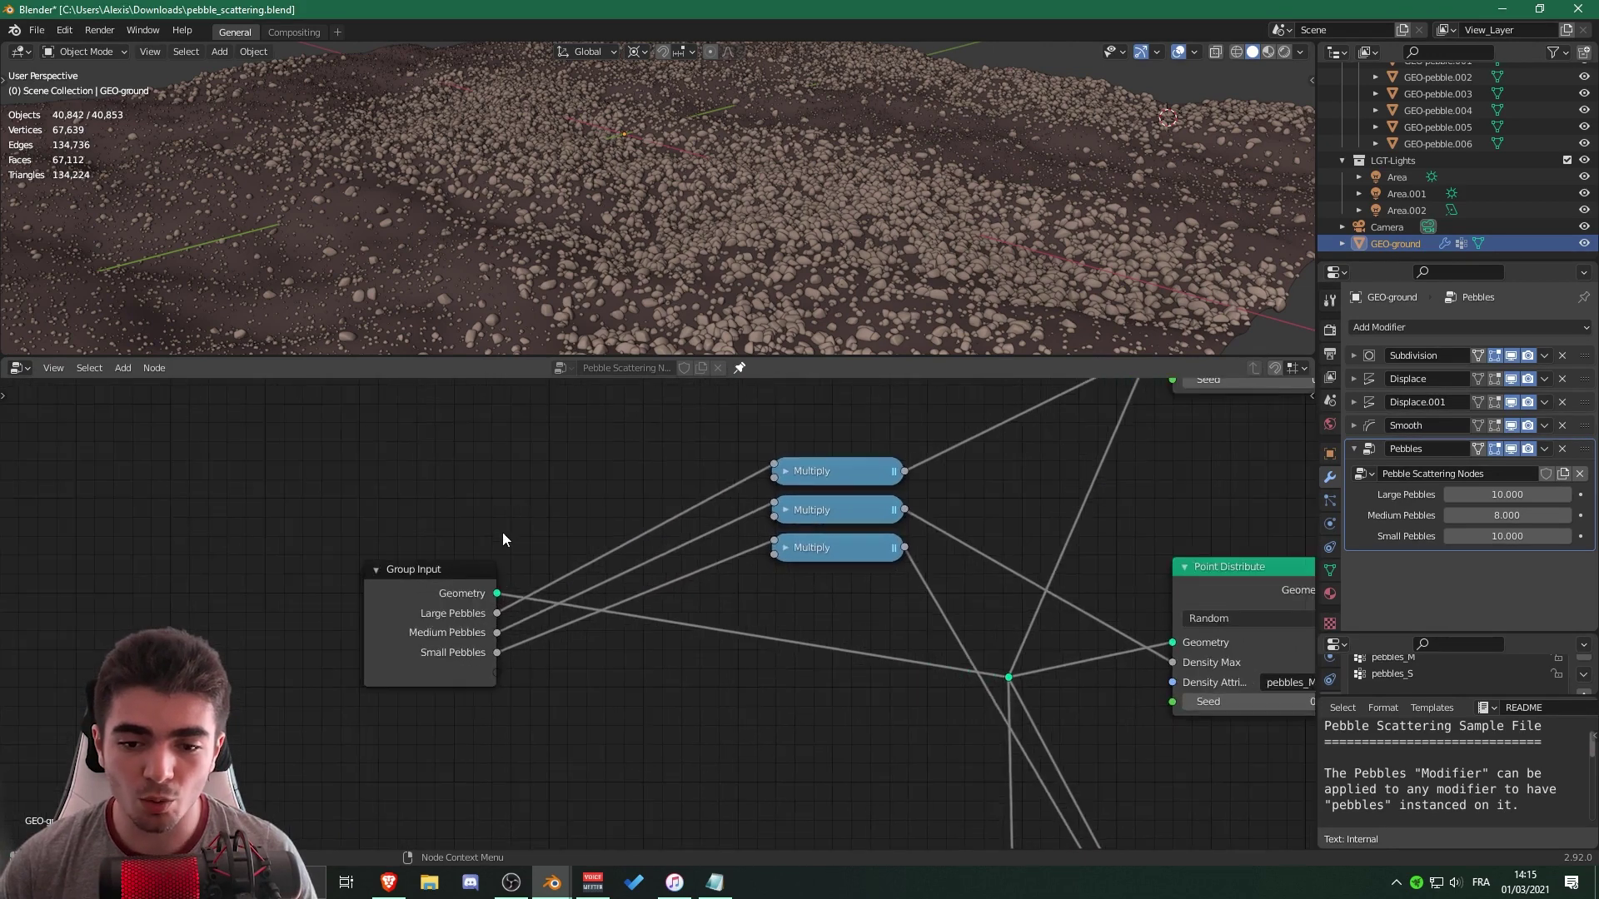
Show the Group Input node's sidebar settings and review its Large, Medium and Small Pebbles inputs and the nodes they feed.
{"action": "left_click", "coordinate": [443, 571]}
{"action": "key", "text": "n"}
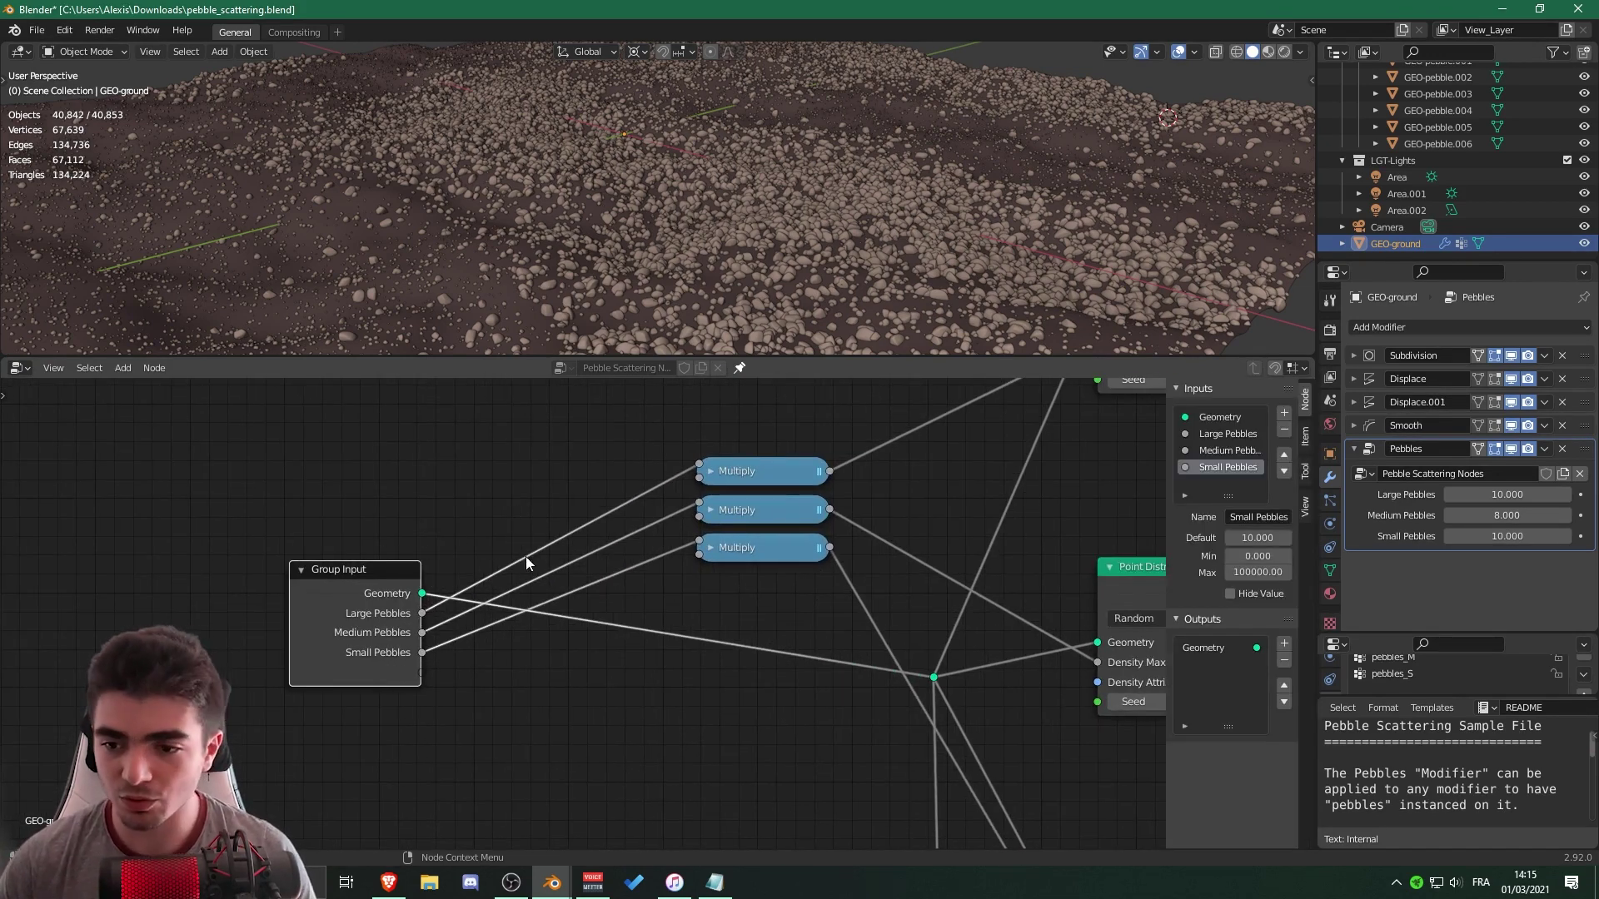
{"action": "left_click_drag", "start_coordinate": [1168, 443], "coordinate": [986, 444]}
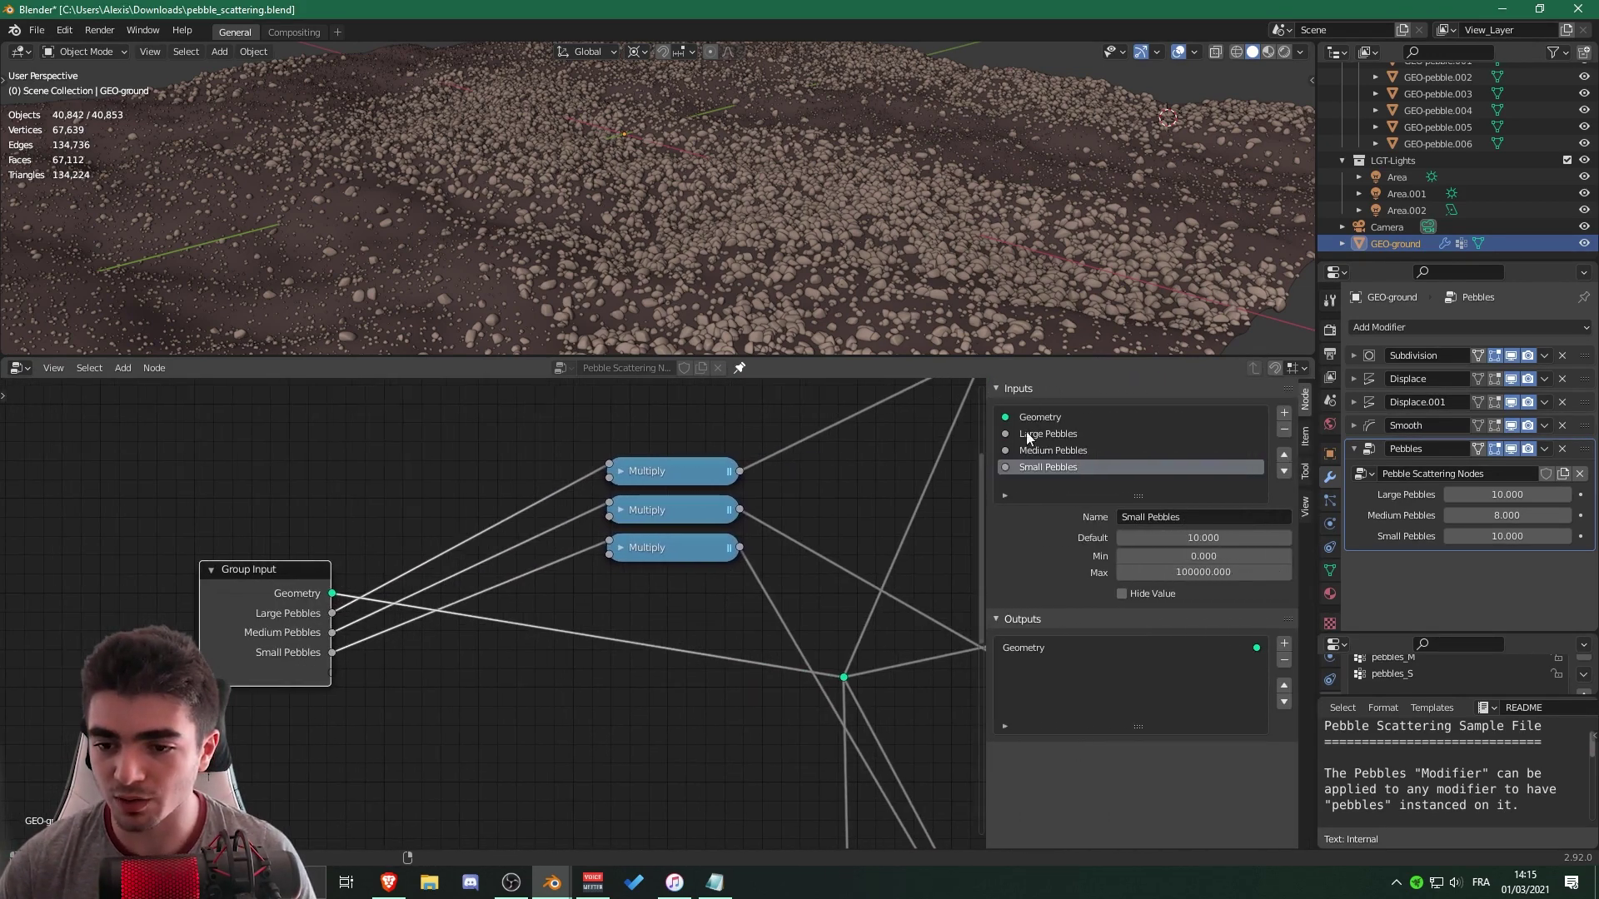
{"action": "left_click", "coordinate": [1043, 435]}
{"action": "left_click", "coordinate": [1044, 452]}
{"action": "left_click", "coordinate": [1042, 467]}
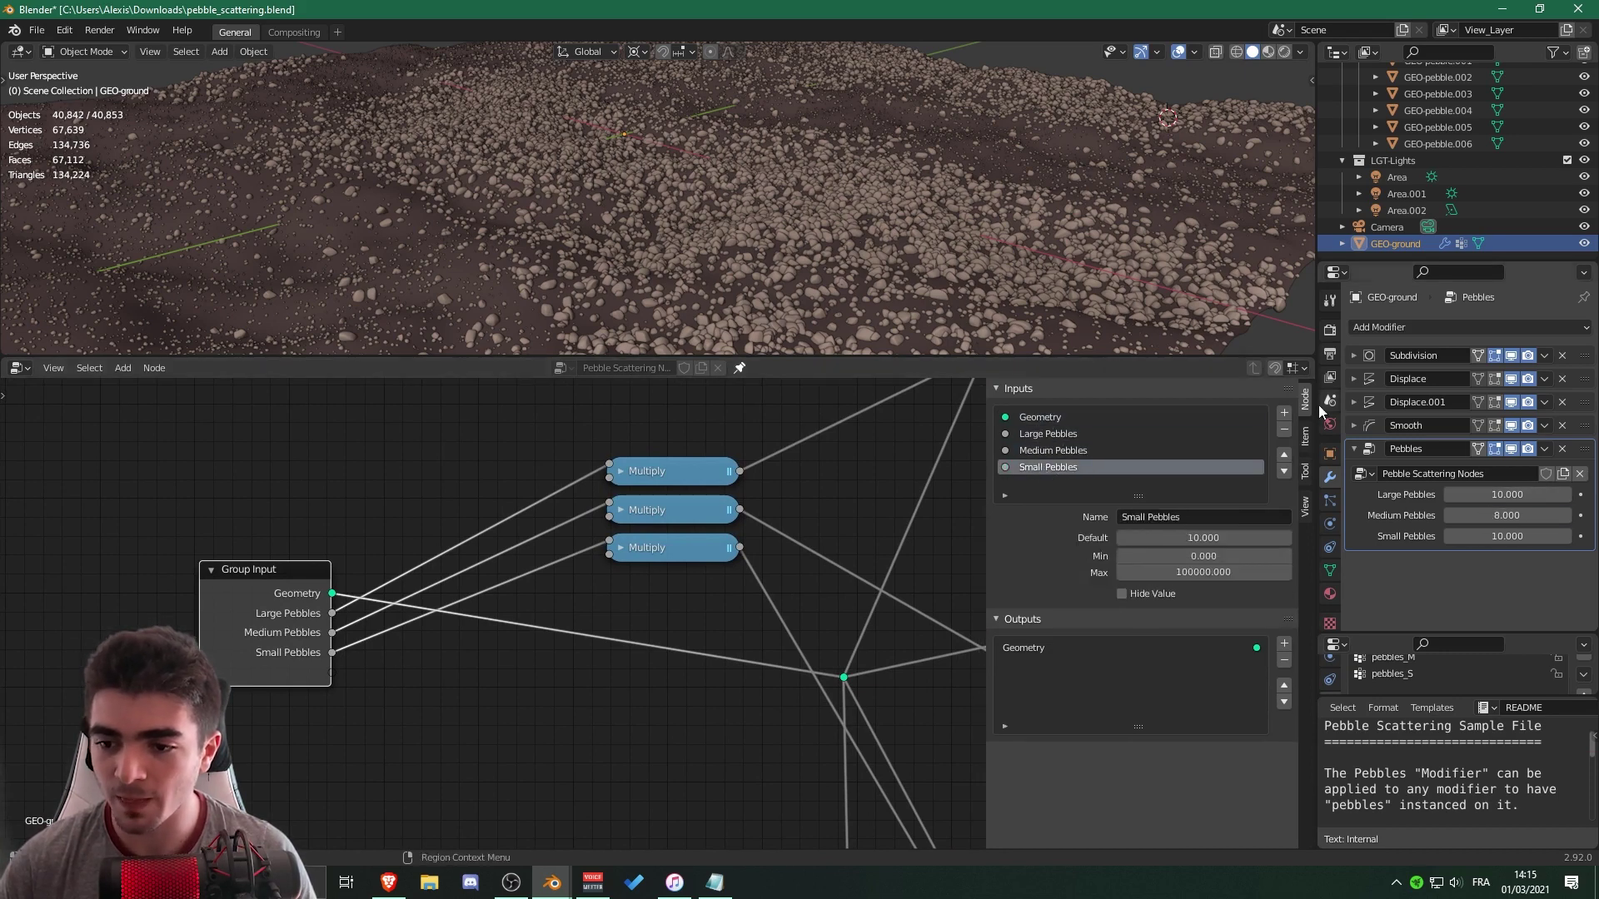
{"action": "middle_click_drag", "start_coordinate": [335, 623], "coordinate": [375, 556]}
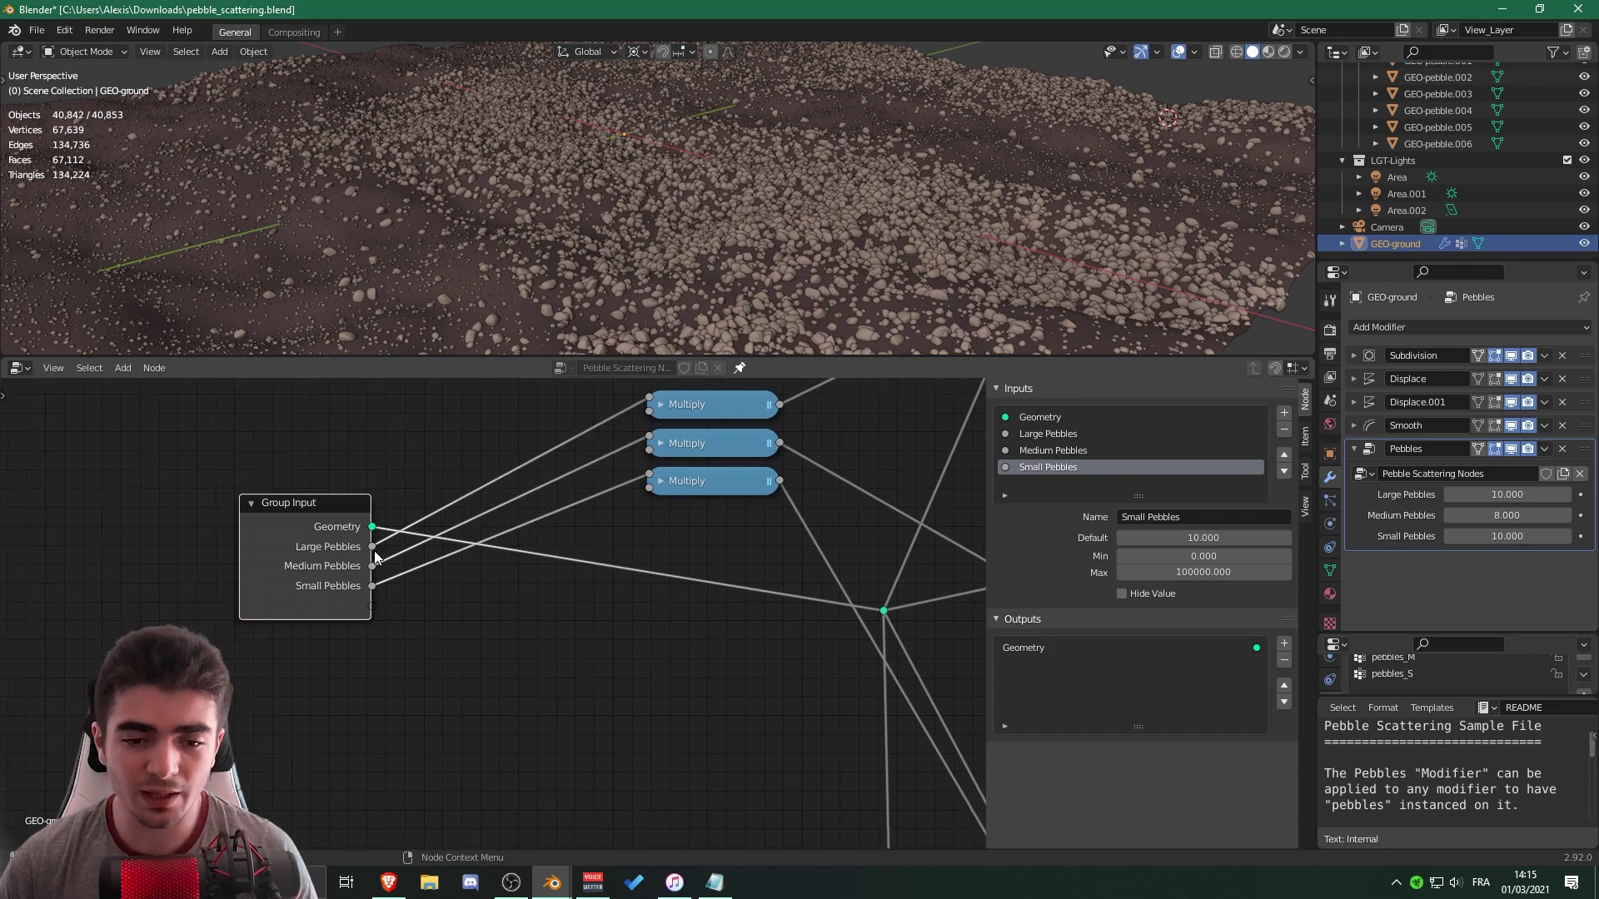
{"action": "scroll", "coordinate": [387, 583], "scroll_direction": "down", "scroll_amount": 3}
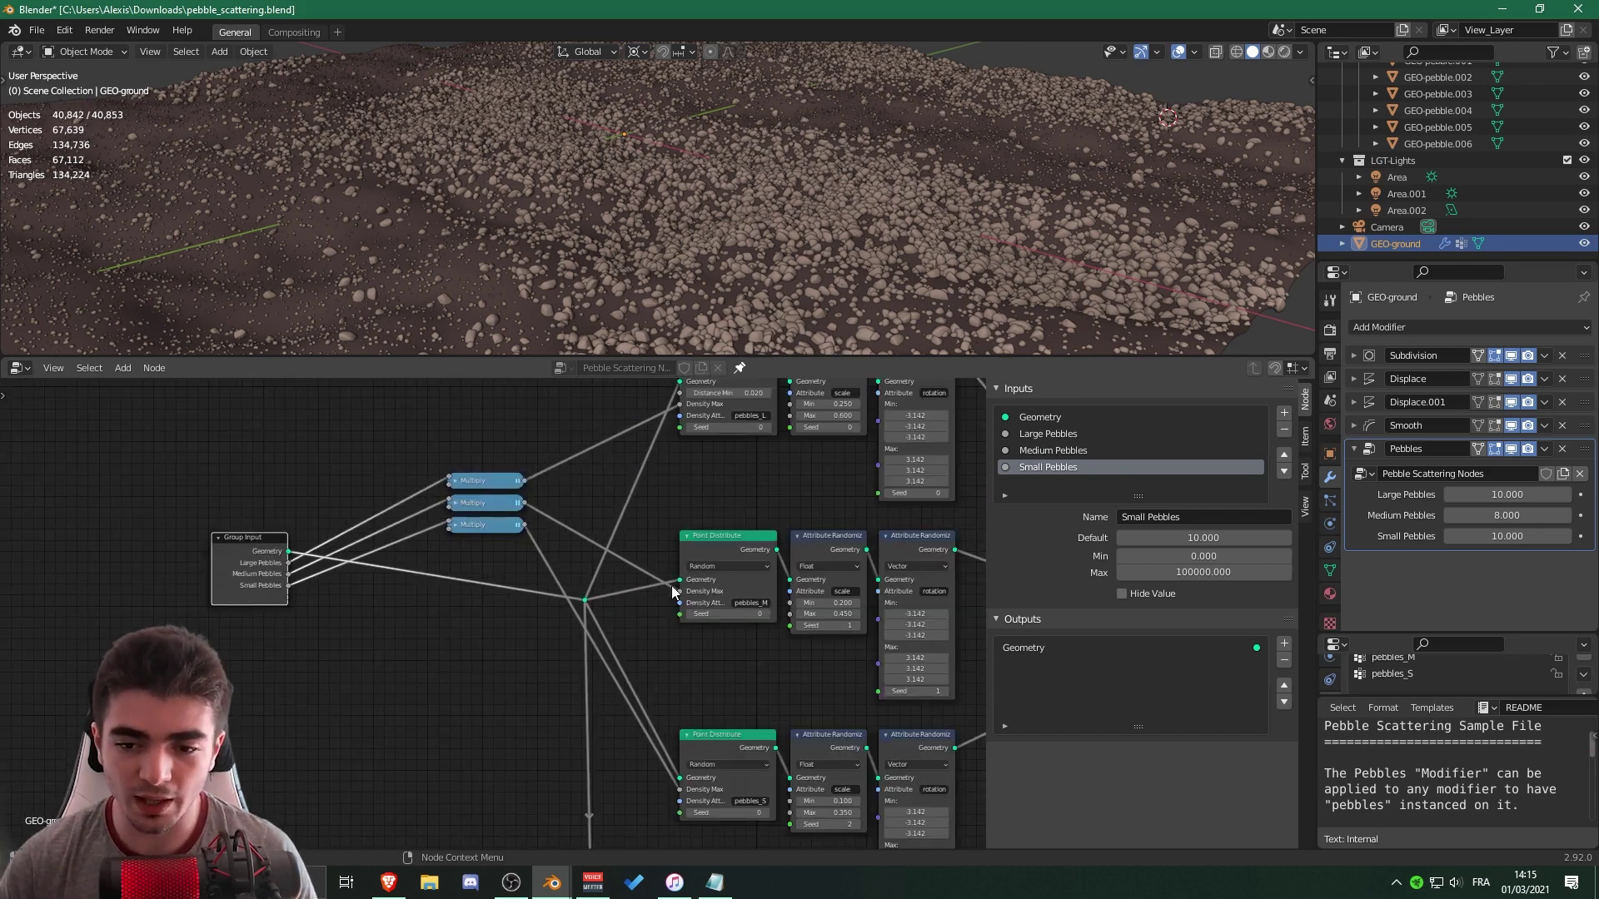
{"action": "scroll", "coordinate": [710, 639], "scroll_direction": "up", "scroll_amount": 3}
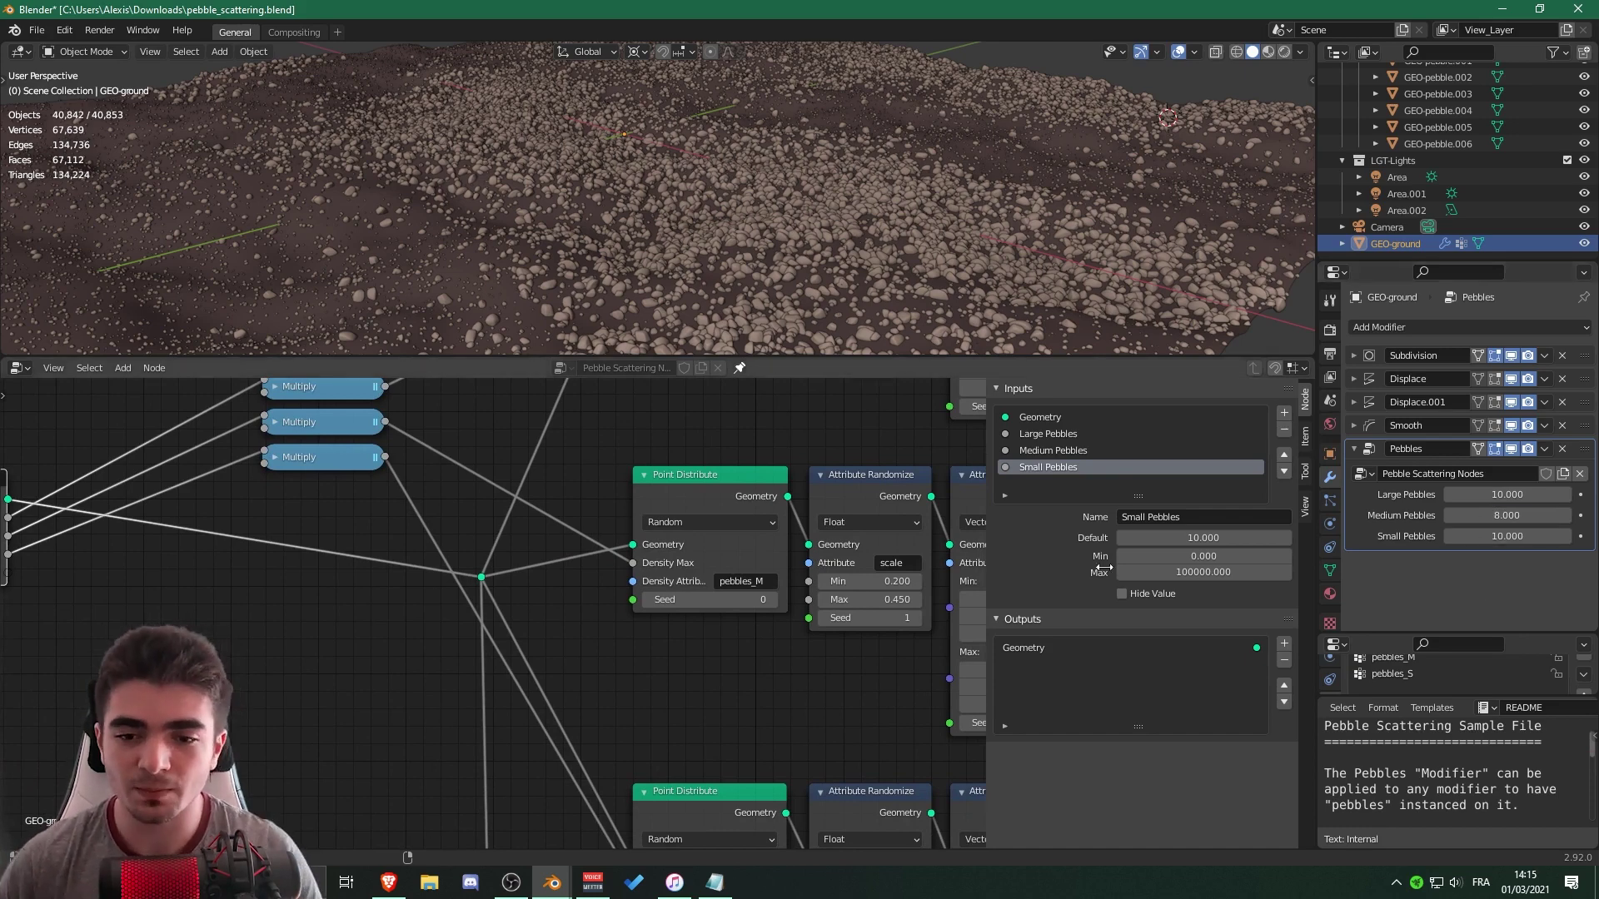
{"action": "scroll", "coordinate": [667, 584], "scroll_direction": "down", "scroll_amount": 5}
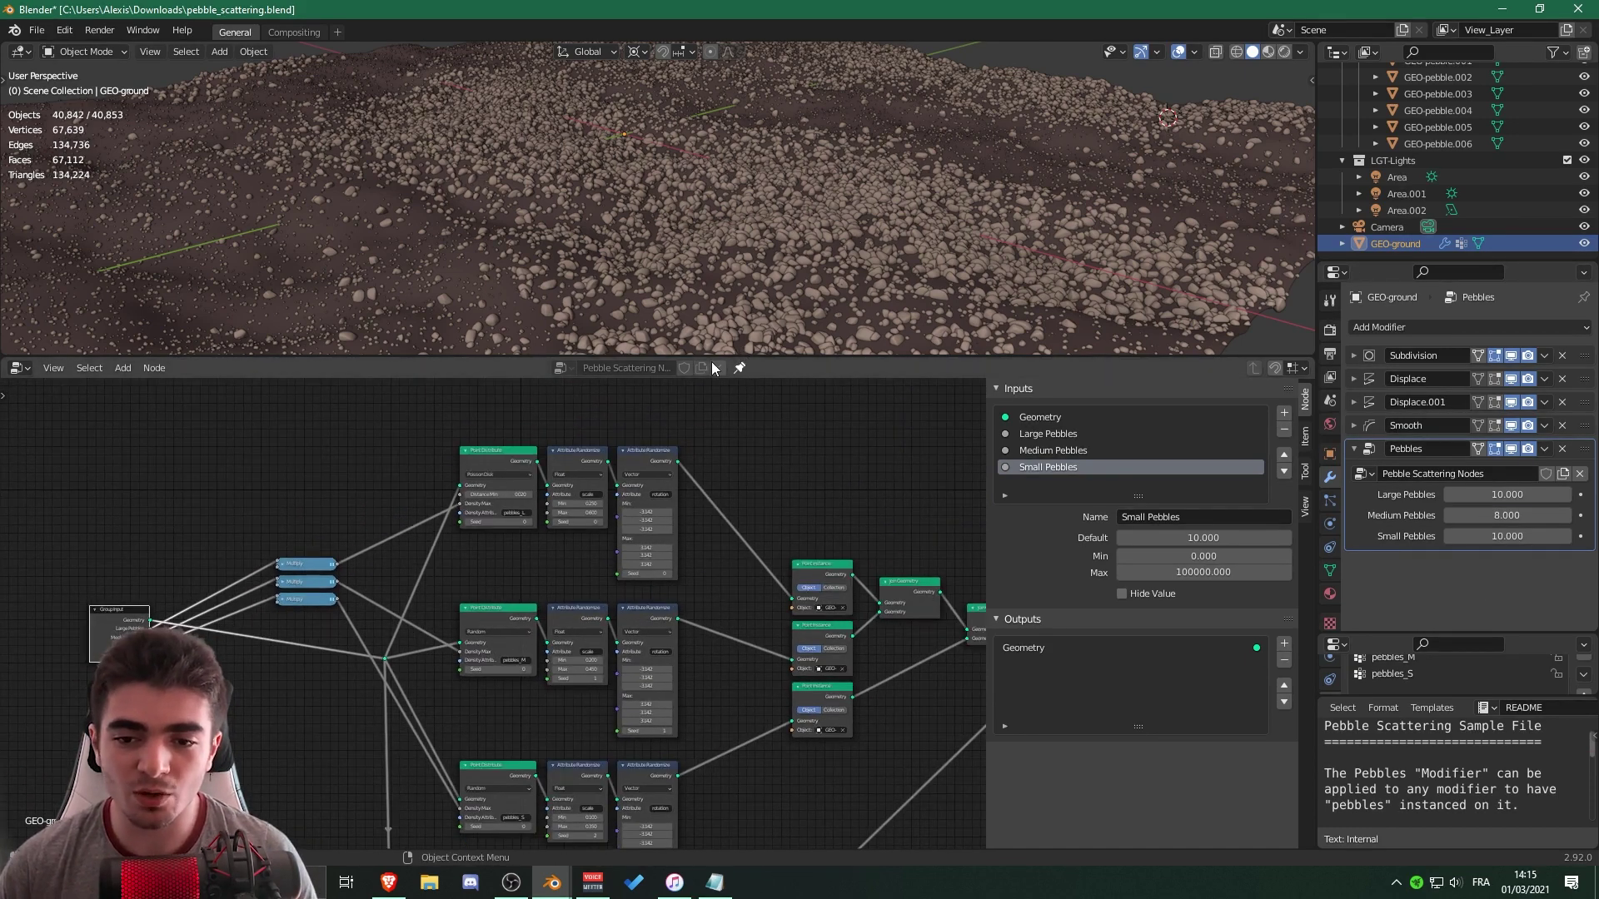
Enlarge the 3D viewport again and start a new General file.
{"action": "left_click_drag", "start_coordinate": [712, 361], "coordinate": [596, 666]}
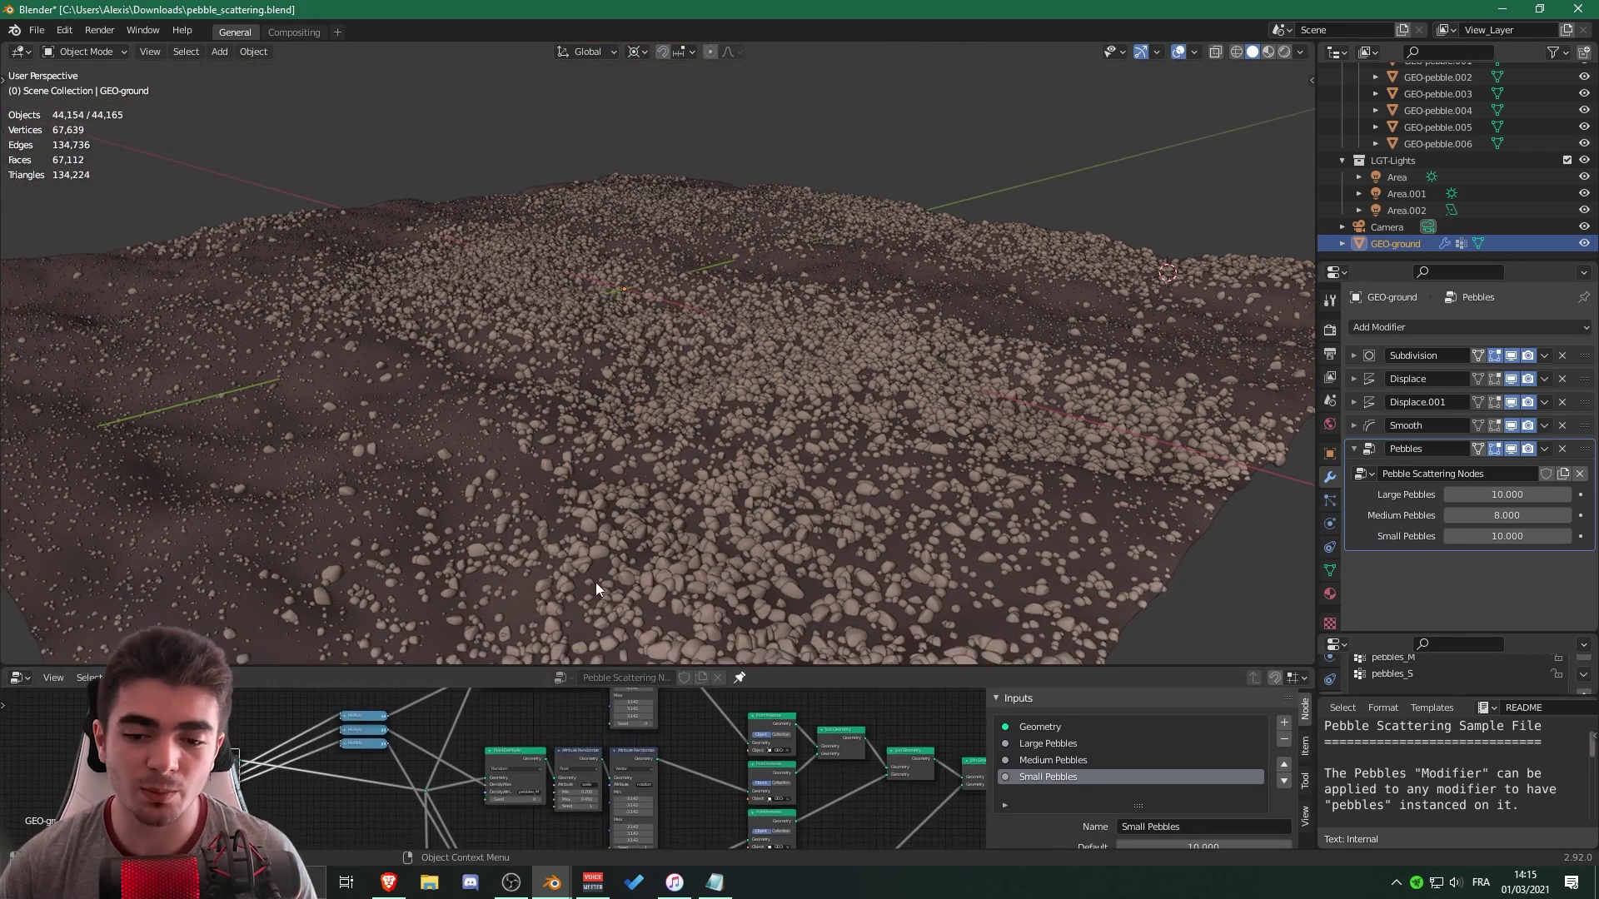
{"action": "left_click", "coordinate": [36, 30]}
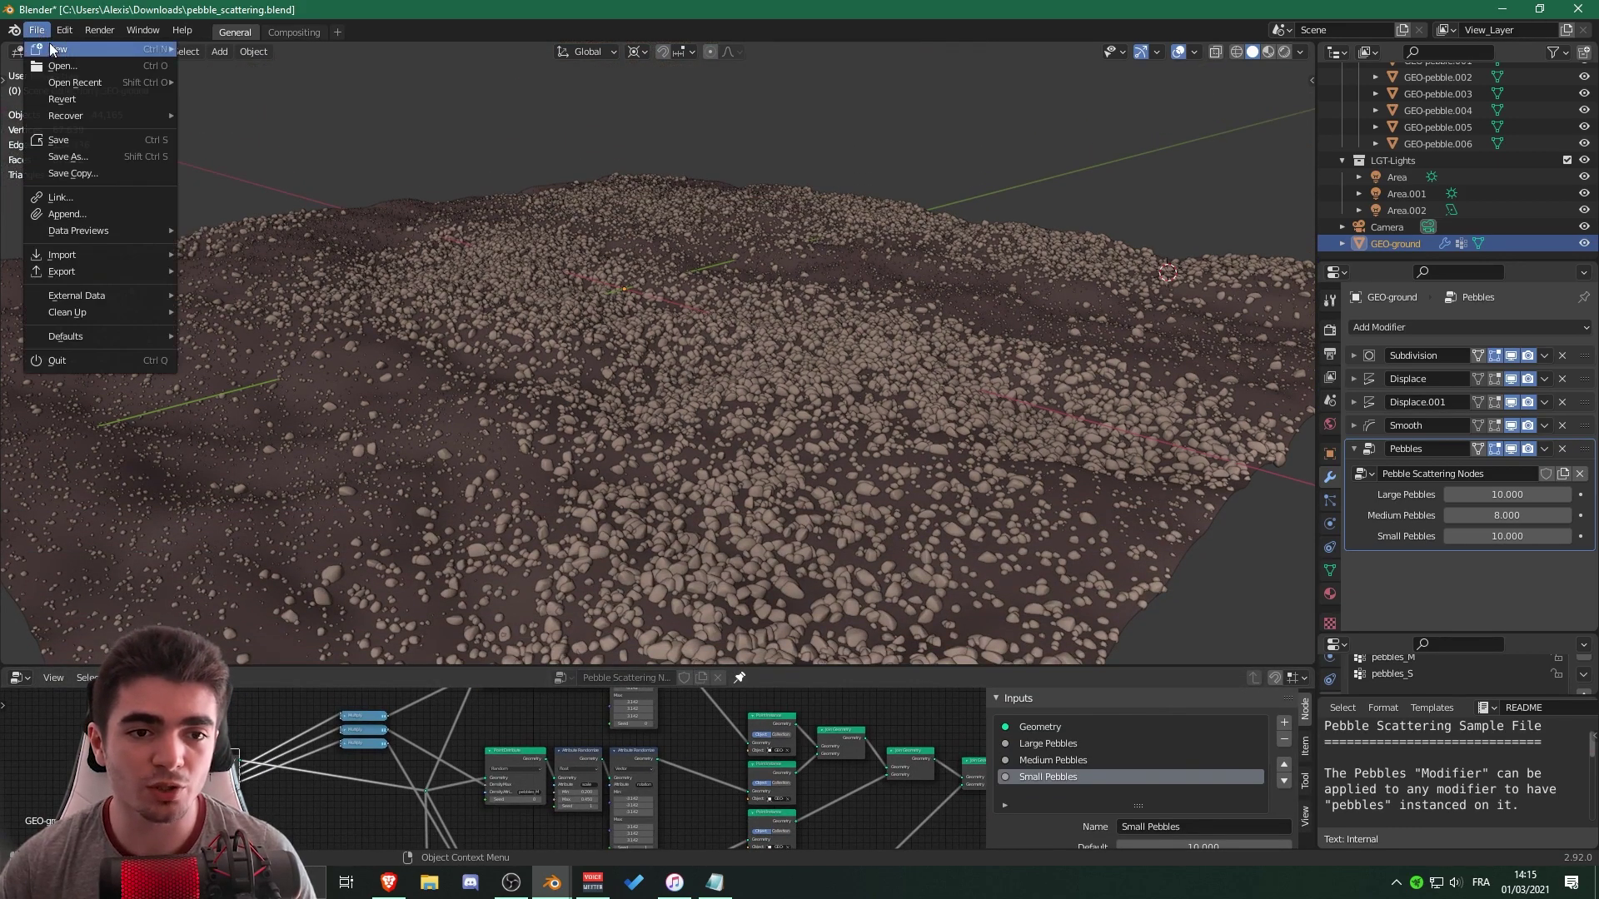
{"action": "mouse_move", "coordinate": [52, 50]}
{"action": "left_click", "coordinate": [208, 50]}
{"action": "left_click", "coordinate": [831, 472]}
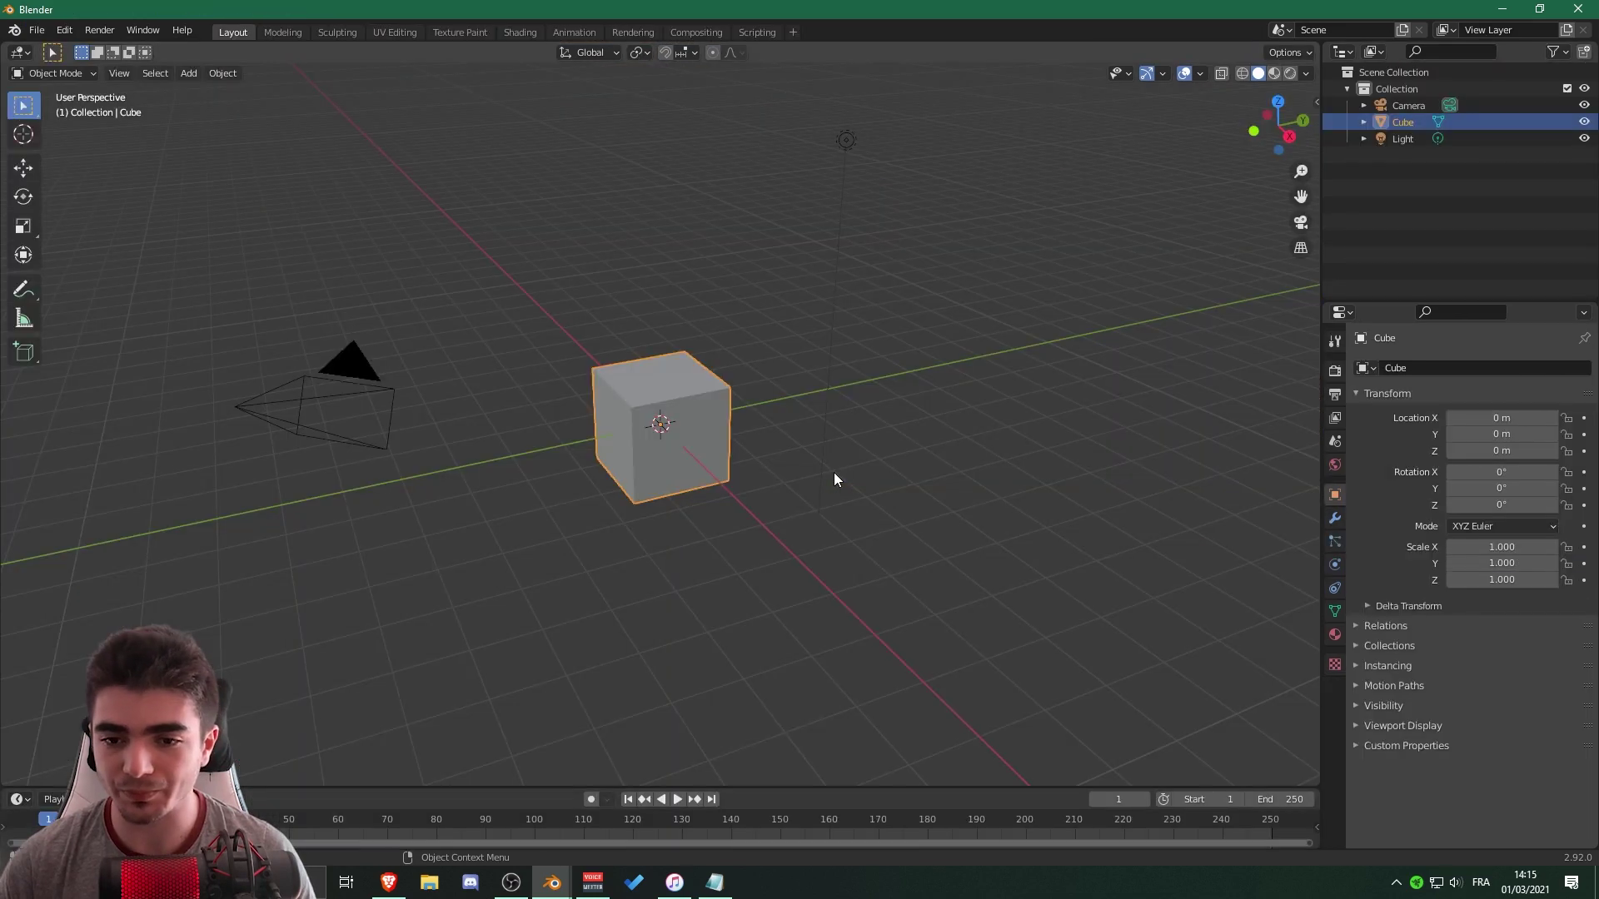
Enlarge the timeline area below the viewport and change it to the Geometry Node Editor.
{"action": "left_click_drag", "start_coordinate": [676, 786], "coordinate": [699, 488]}
{"action": "left_click", "coordinate": [15, 500]}
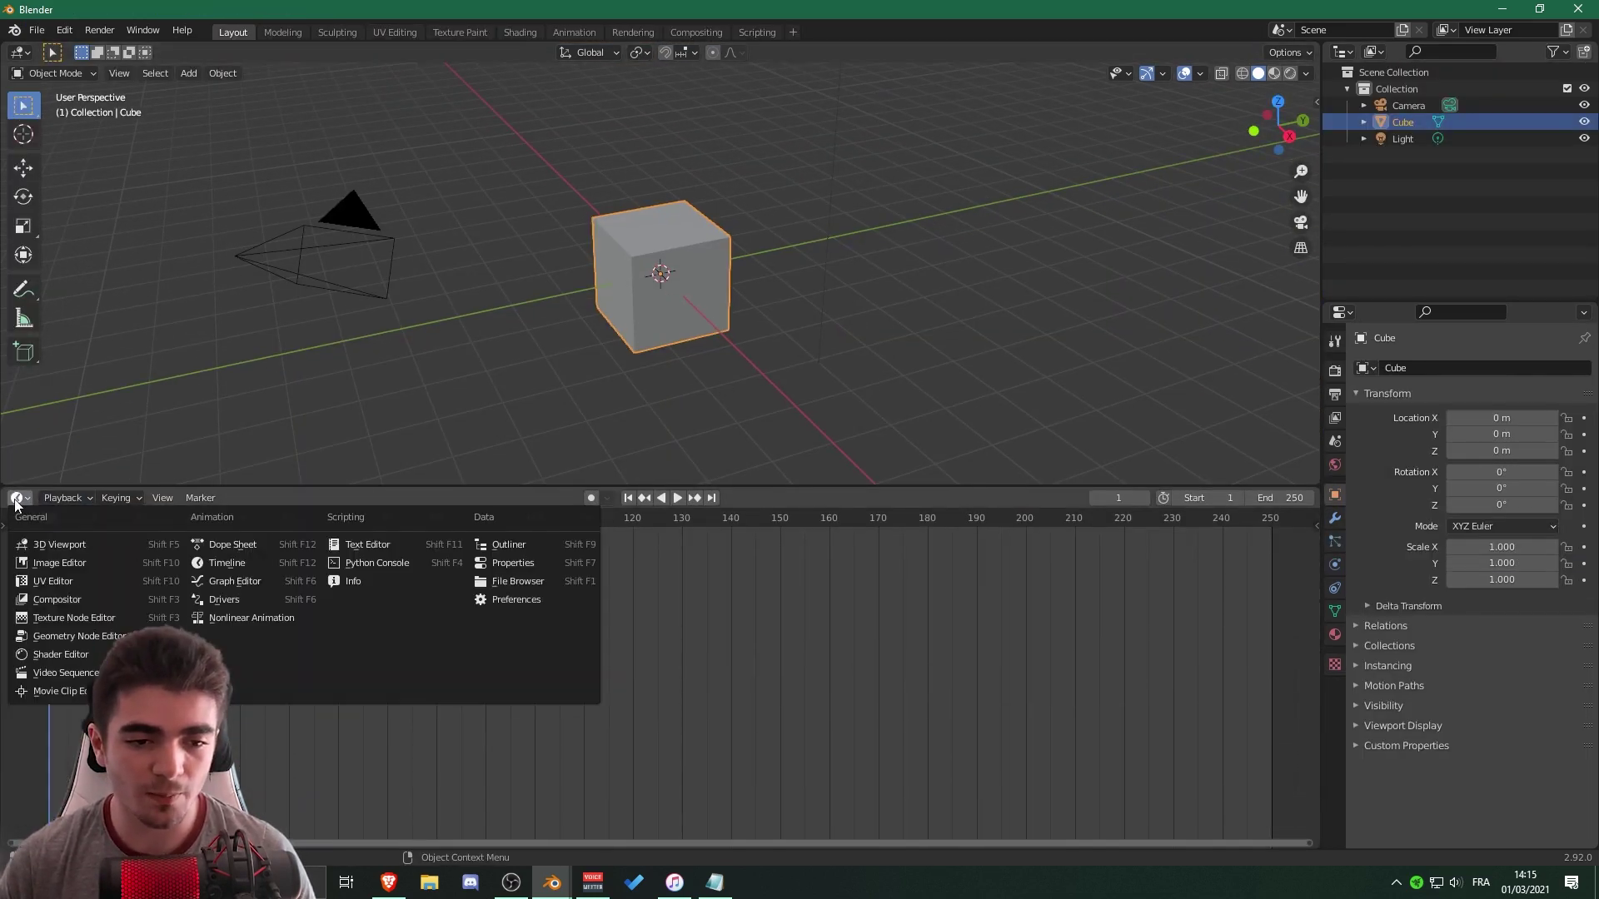
{"action": "left_click", "coordinate": [69, 637]}
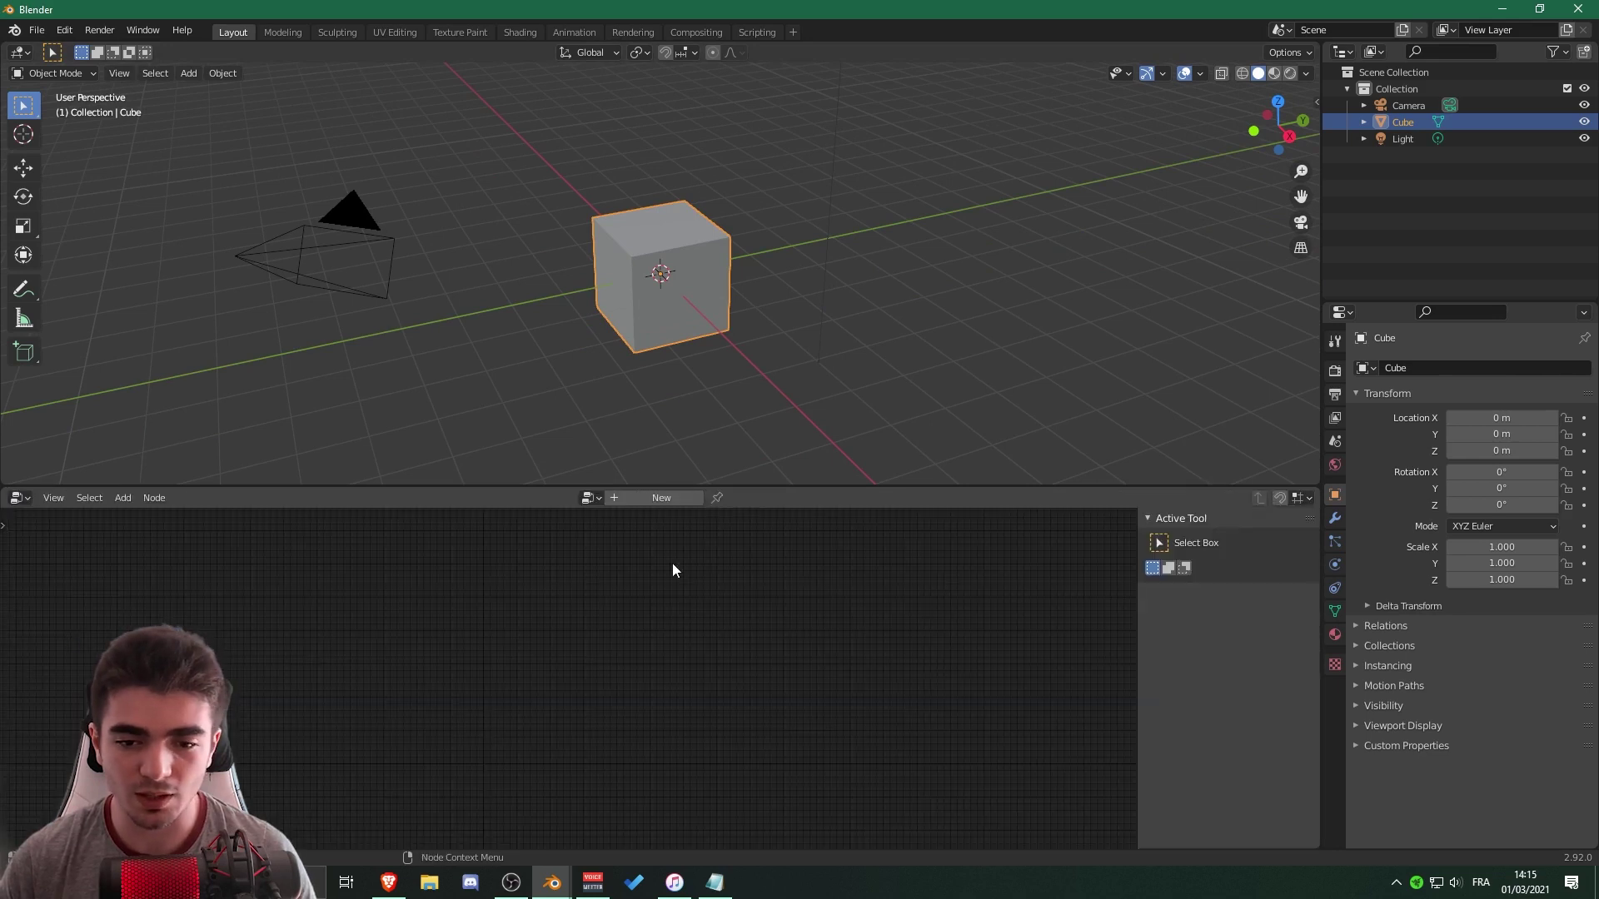
Create a new geometry node tree on the cube, show the cube's modifiers and rename the tree Modifier 1.
{"action": "left_click", "coordinate": [673, 498]}
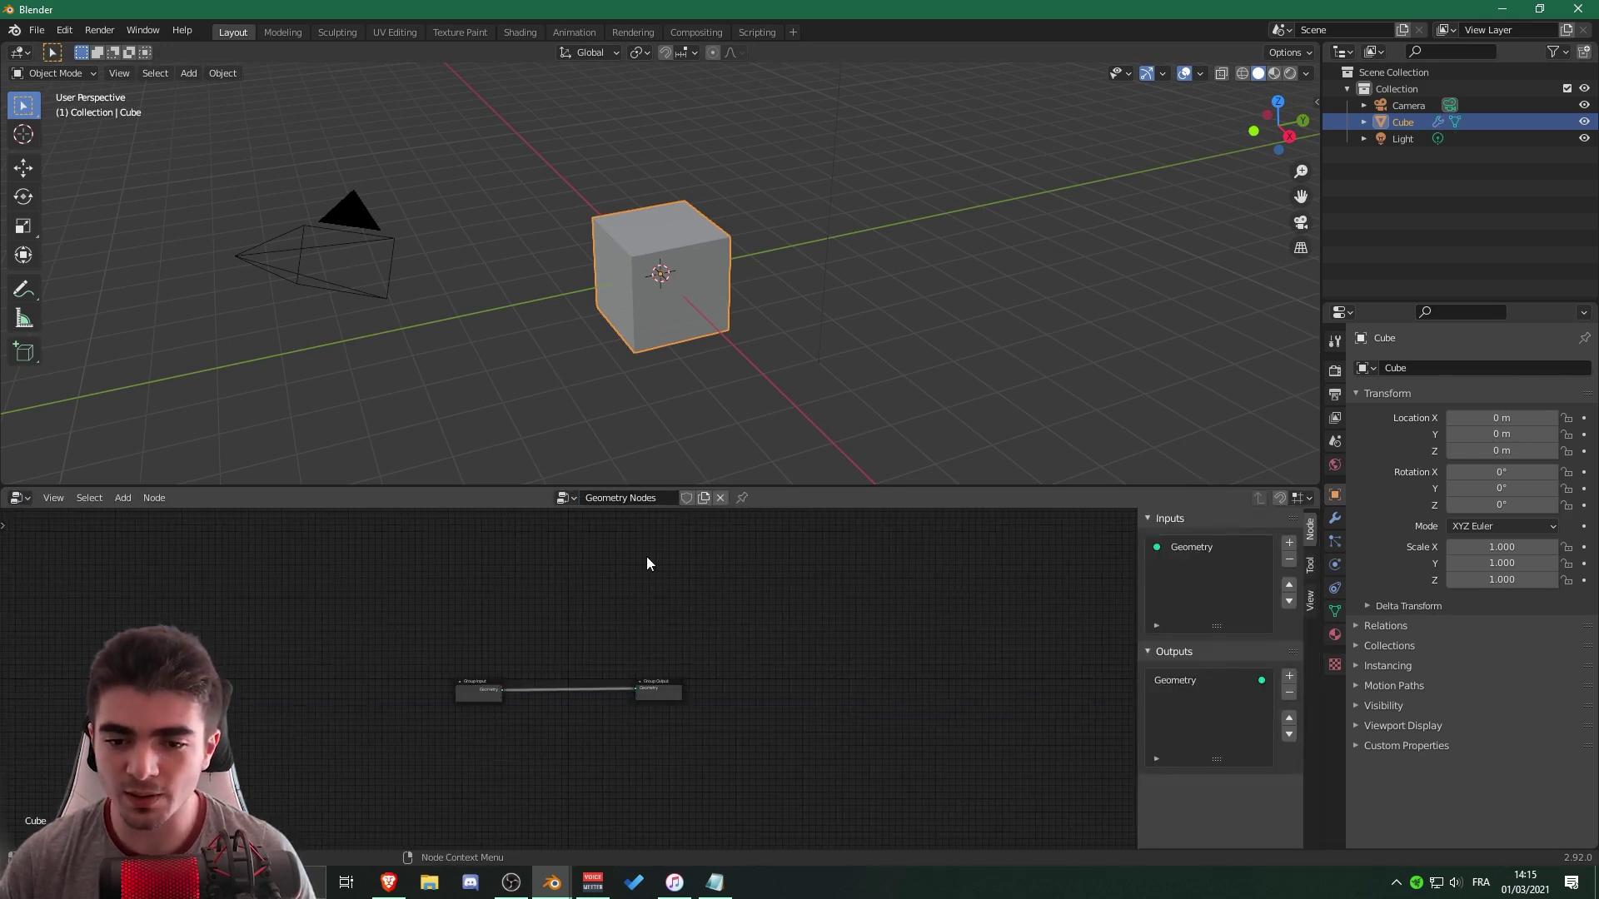
{"action": "scroll", "coordinate": [507, 636], "scroll_direction": "up", "scroll_amount": 3}
{"action": "middle_click_drag", "start_coordinate": [614, 585], "coordinate": [620, 583]}
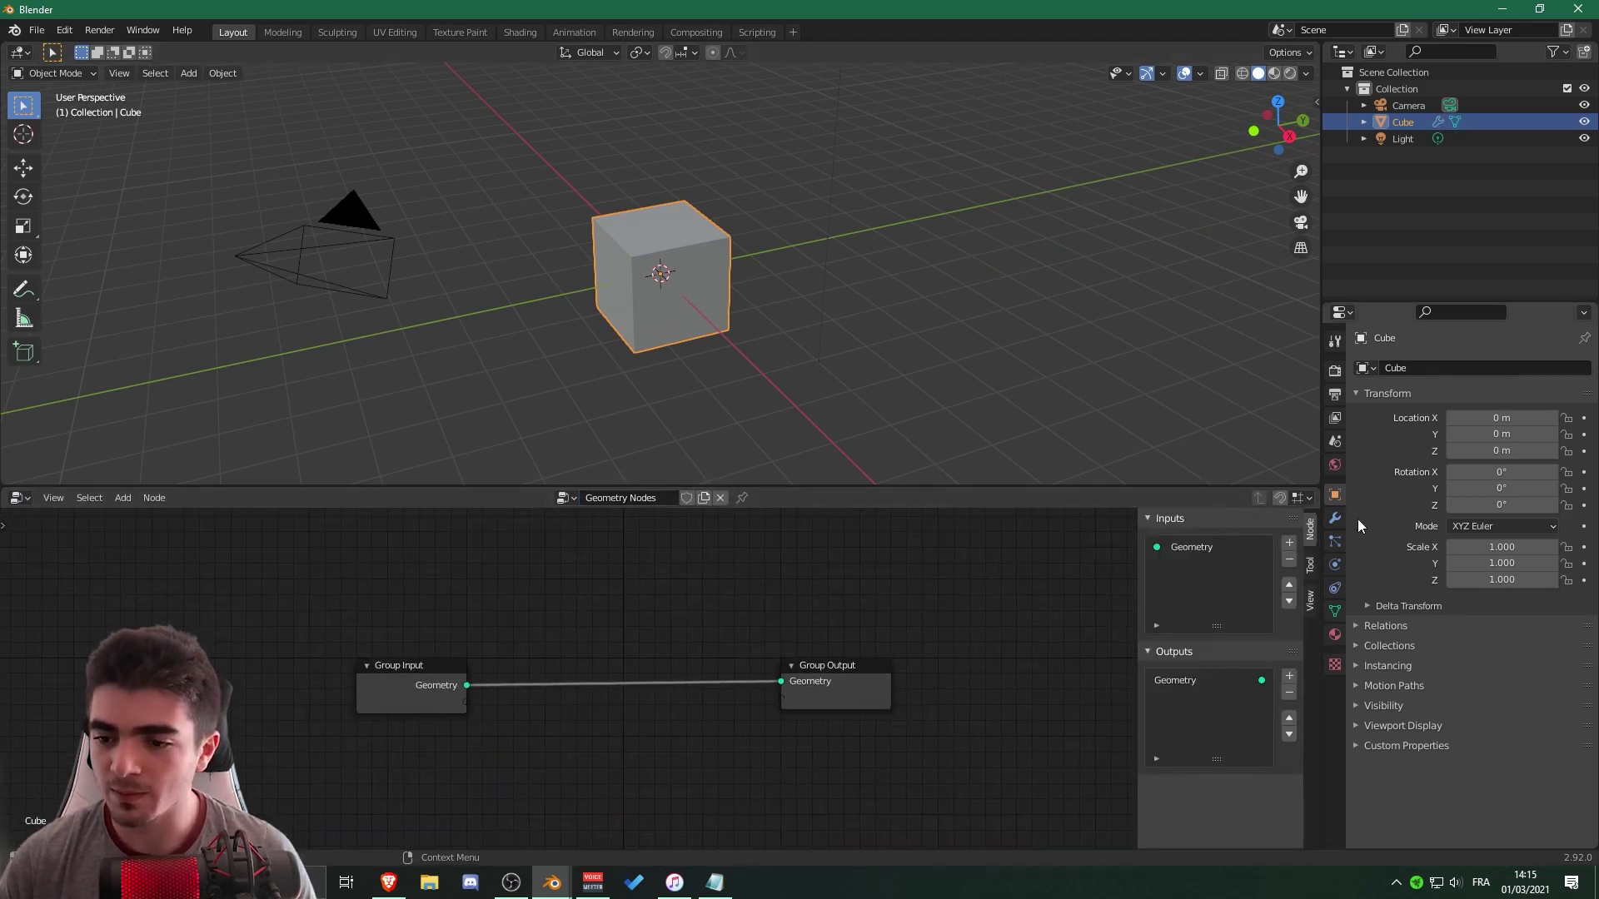
{"action": "left_click", "coordinate": [1333, 519]}
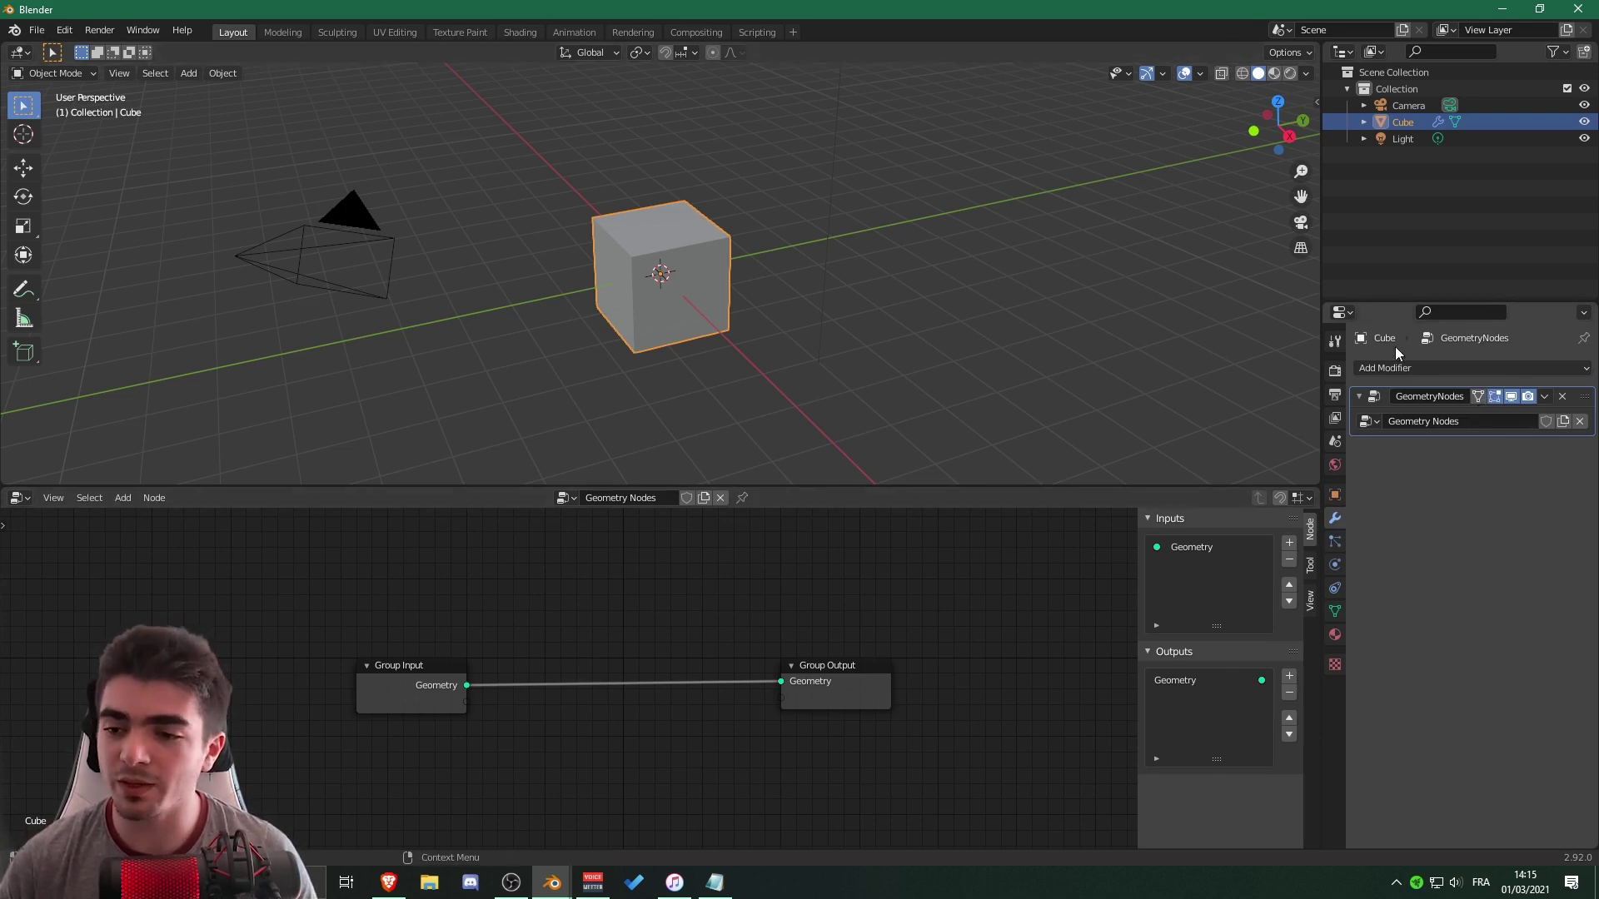
{"action": "left_click", "coordinate": [1408, 368]}
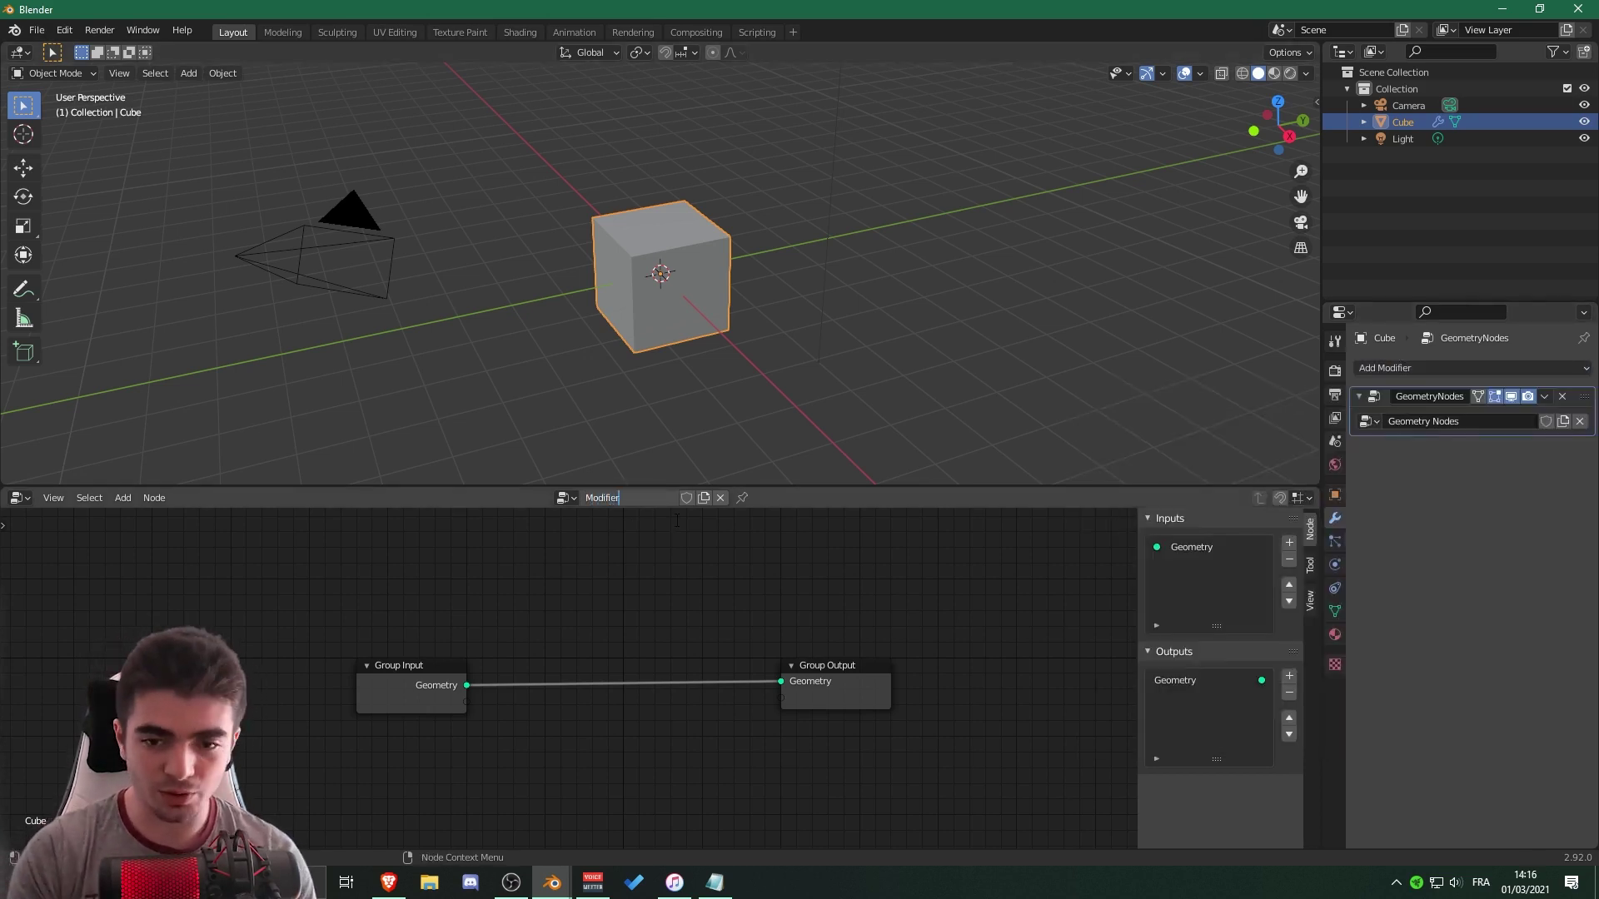
{"action": "key", "text": "Return"}
Move the Group Output and Group Input nodes further apart to make room between them.
{"action": "scroll", "coordinate": [657, 527], "scroll_direction": "up", "scroll_amount": 1}
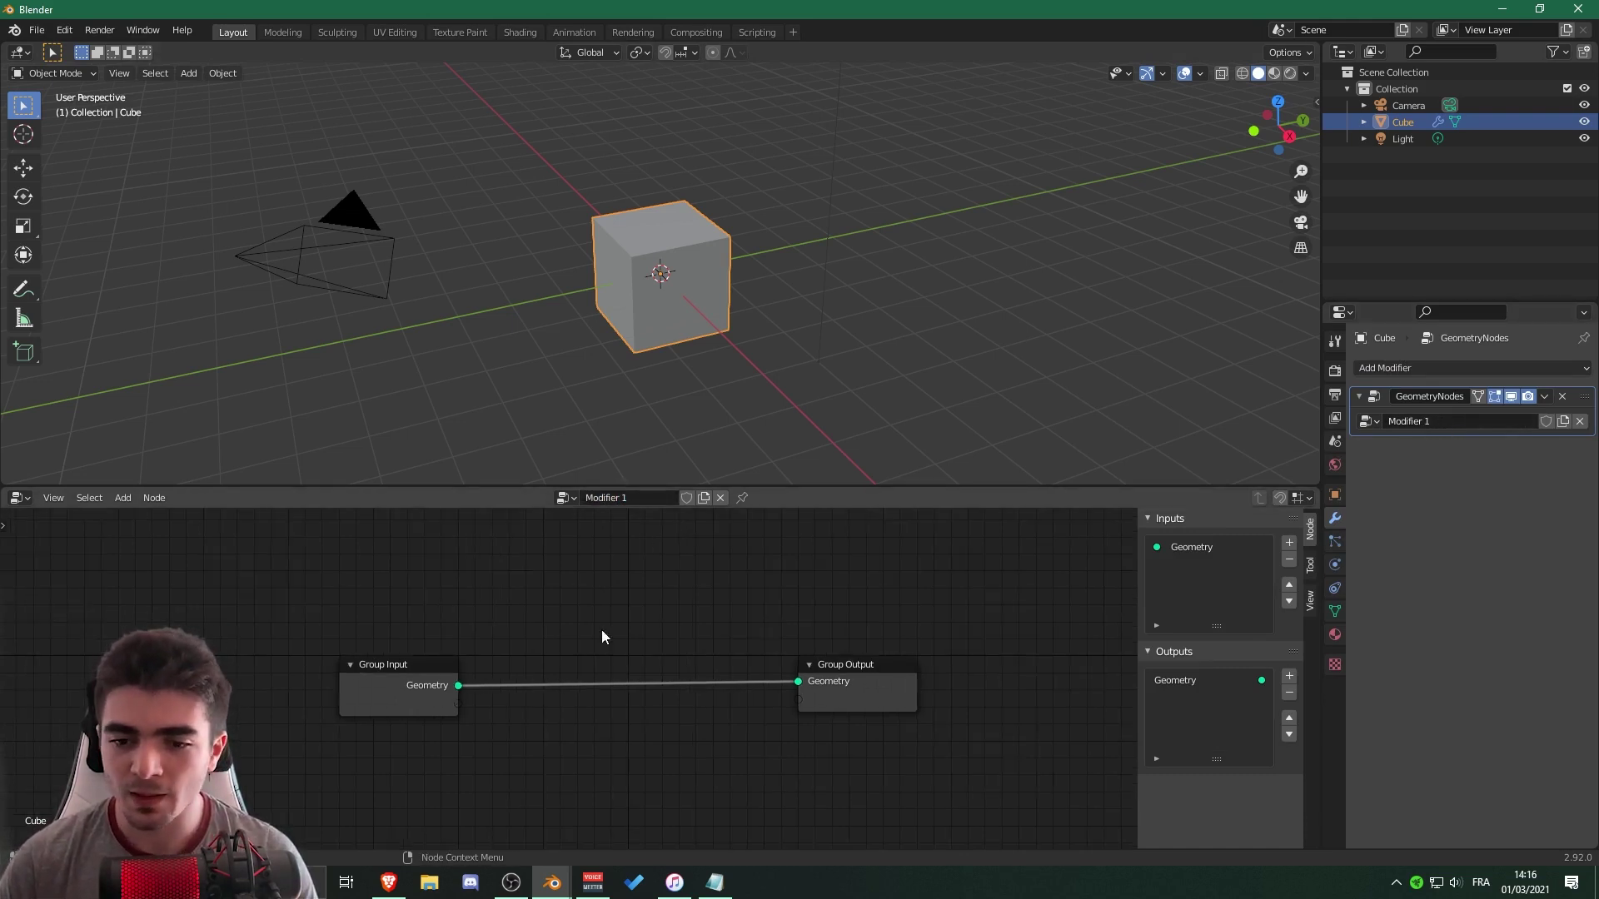
{"action": "middle_click_drag", "start_coordinate": [578, 650], "coordinate": [632, 620]}
{"action": "left_click_drag", "start_coordinate": [910, 639], "coordinate": [986, 631]}
{"action": "left_click_drag", "start_coordinate": [444, 647], "coordinate": [411, 627]}
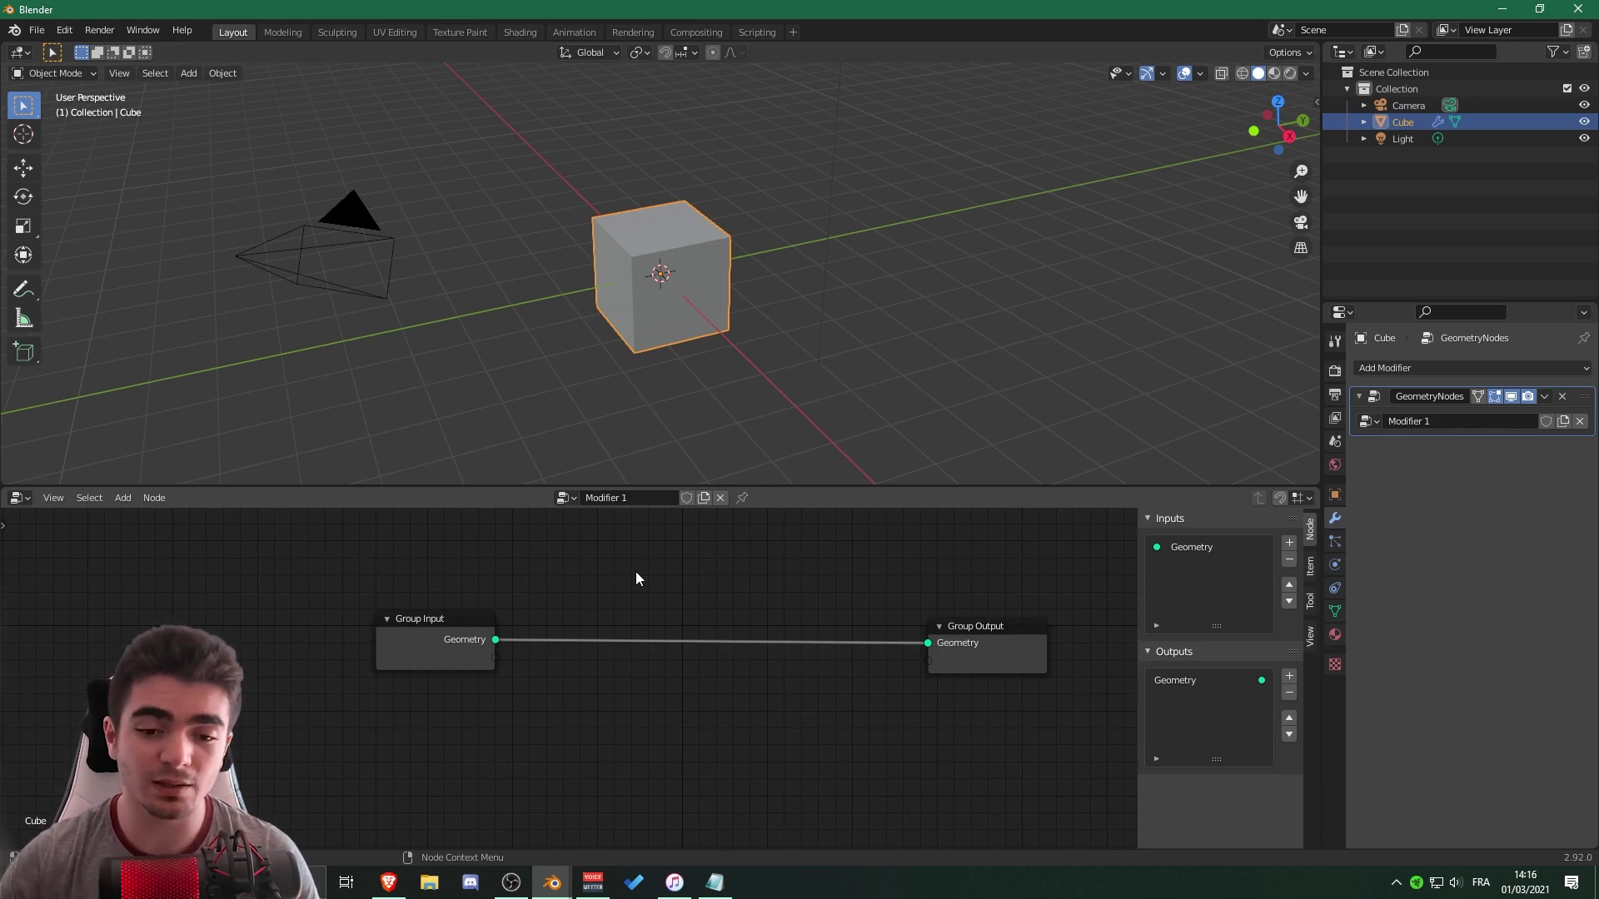
Add a Transform geometry node on the link between Group Input and Group Output.
{"action": "key", "text": "shift+a"}
{"action": "mouse_move", "coordinate": [726, 563]}
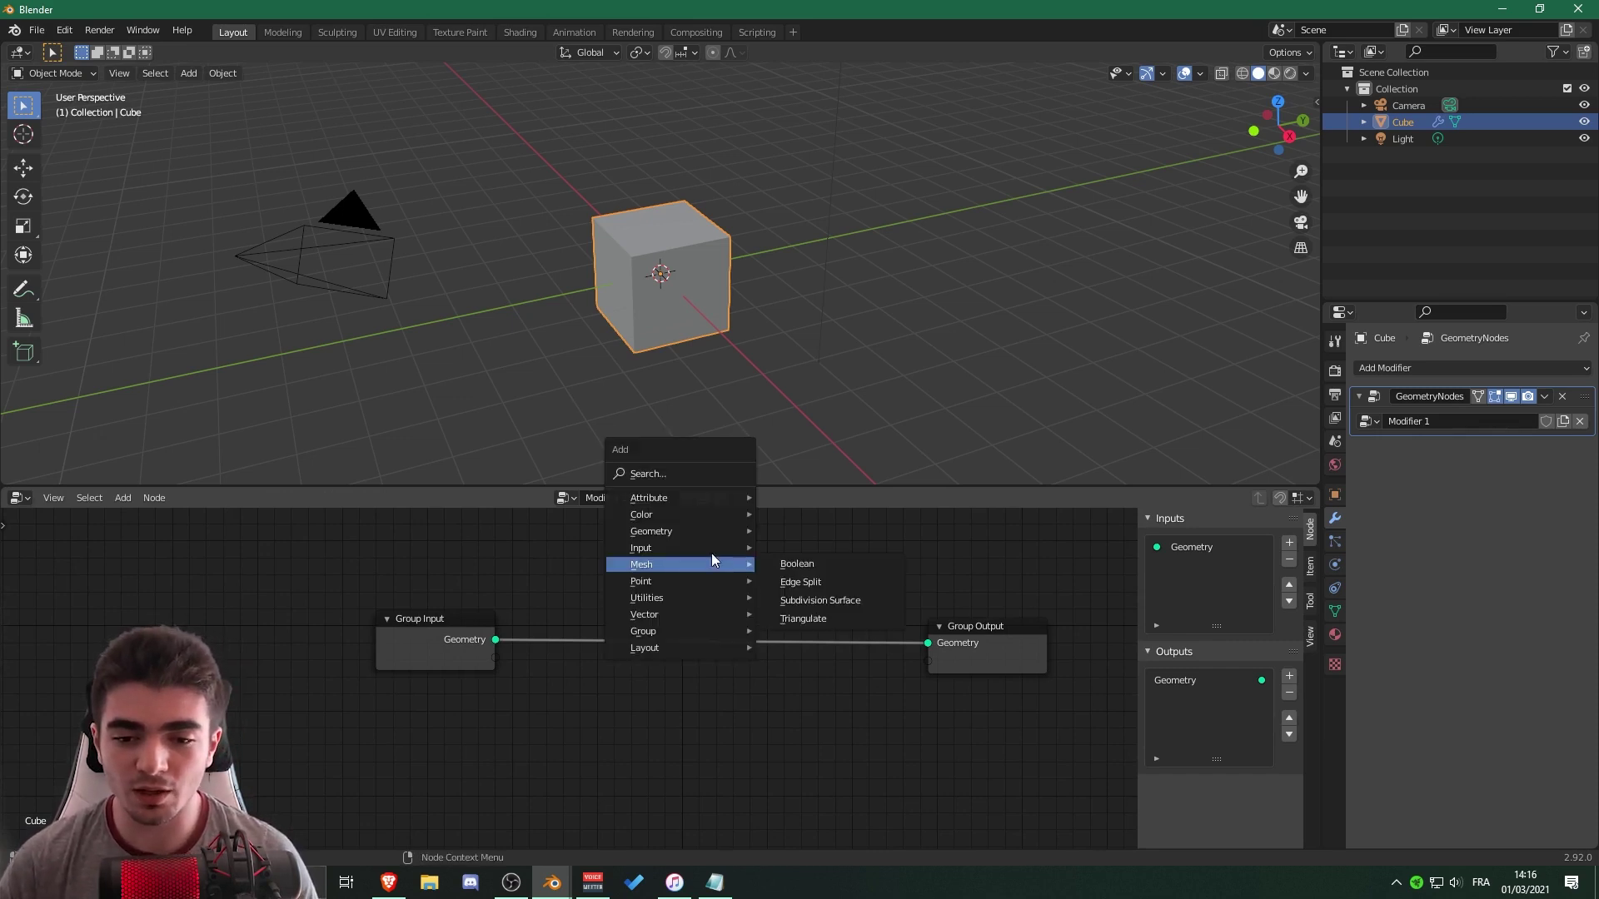
{"action": "mouse_move", "coordinate": [664, 531]}
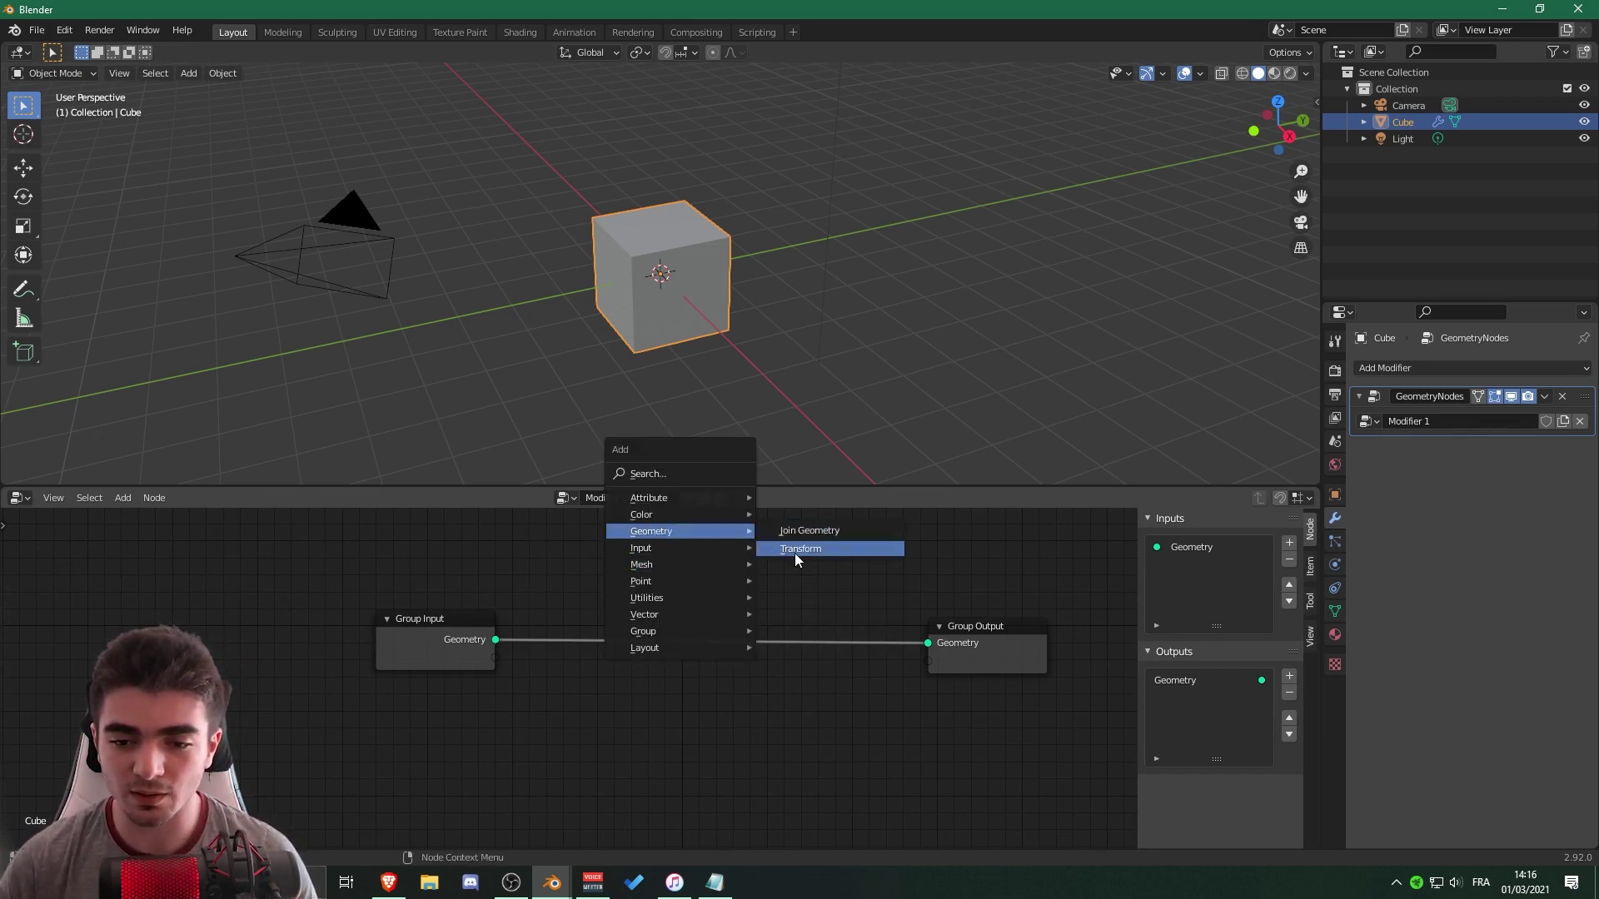
{"action": "left_click", "coordinate": [799, 548]}
{"action": "left_click", "coordinate": [626, 546]}
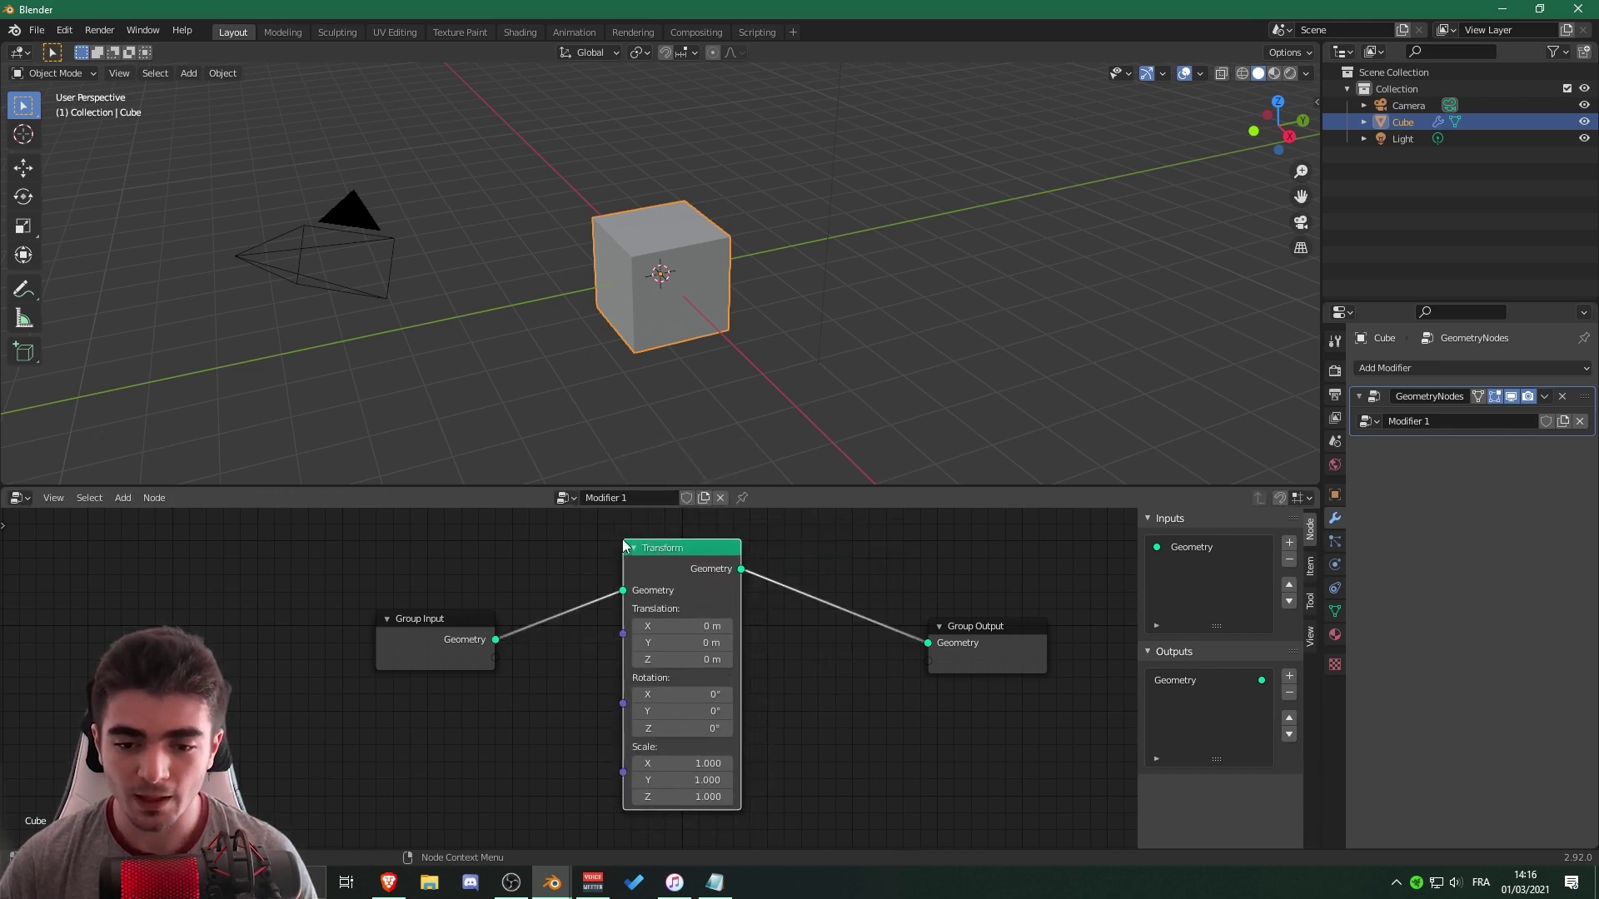
Try out the Transform node's X translation and set it back to 0 m.
{"action": "mouse_move", "coordinate": [679, 626]}
{"action": "left_mouse_down"}
{"action": "mouse_move", "coordinate": [662, 626]}
{"action": "mouse_move", "coordinate": [749, 626]}
{"action": "mouse_move", "coordinate": [679, 626]}
{"action": "left_mouse_up"}
{"action": "type", "text": "0"}
{"action": "key", "text": "Return"}
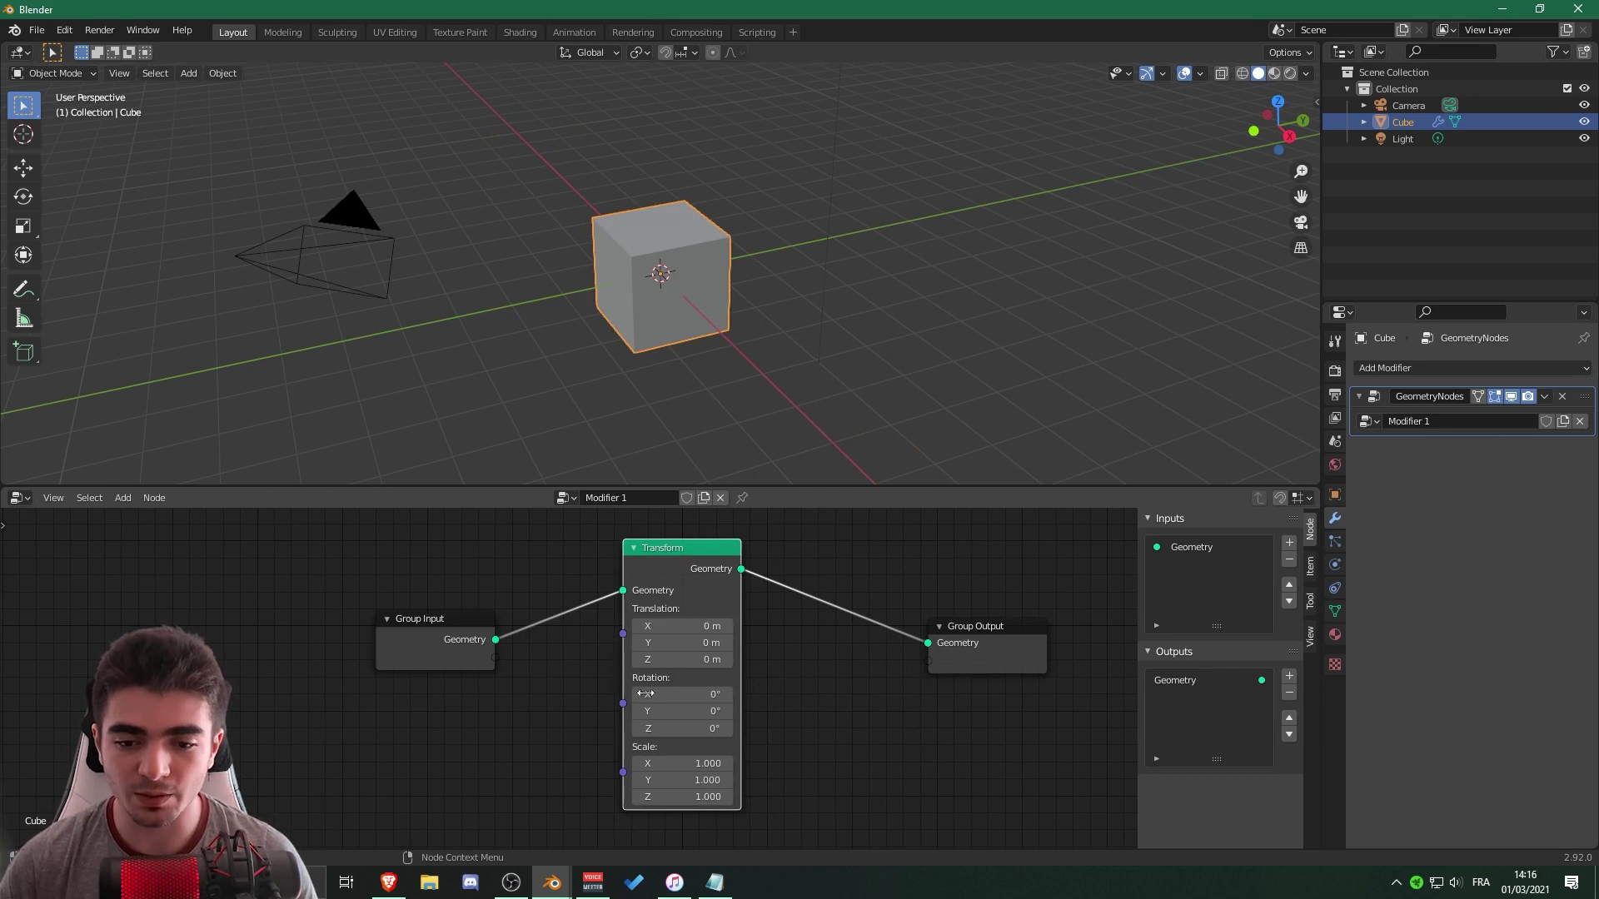
Move the Group Input node up level with the Transform node's Geometry input and add a group input named Scale.
{"action": "scroll", "coordinate": [536, 720], "scroll_direction": "down", "scroll_amount": 2}
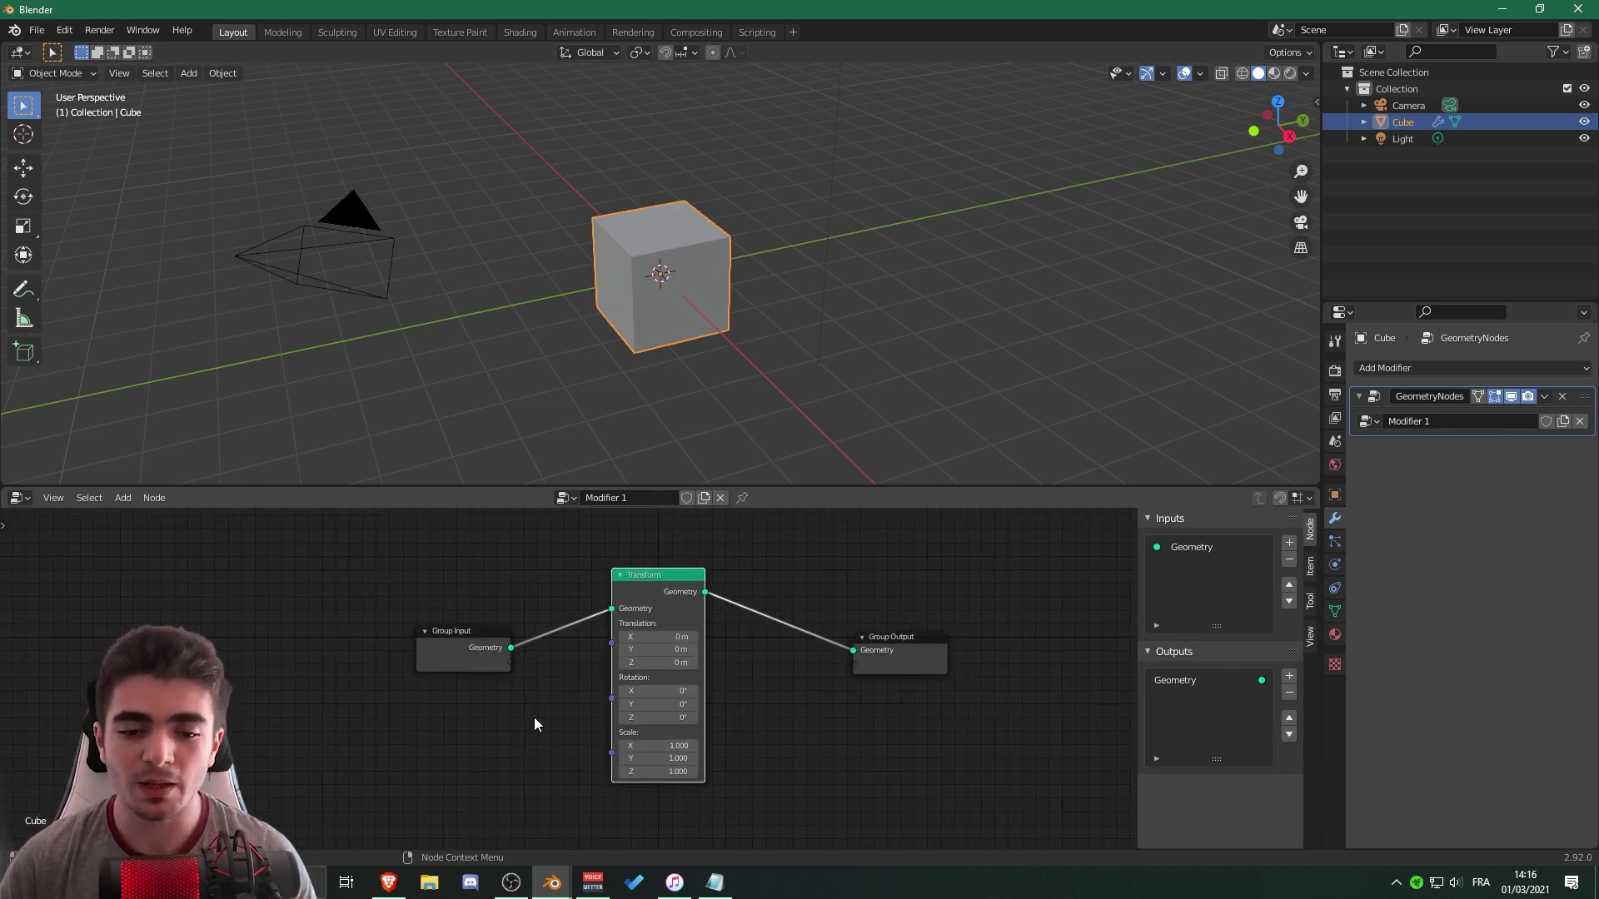
{"action": "scroll", "coordinate": [541, 723], "scroll_direction": "up", "scroll_amount": 3}
{"action": "scroll", "coordinate": [553, 725], "scroll_direction": "down", "scroll_amount": 1}
{"action": "left_click_drag", "start_coordinate": [460, 635], "coordinate": [425, 590]}
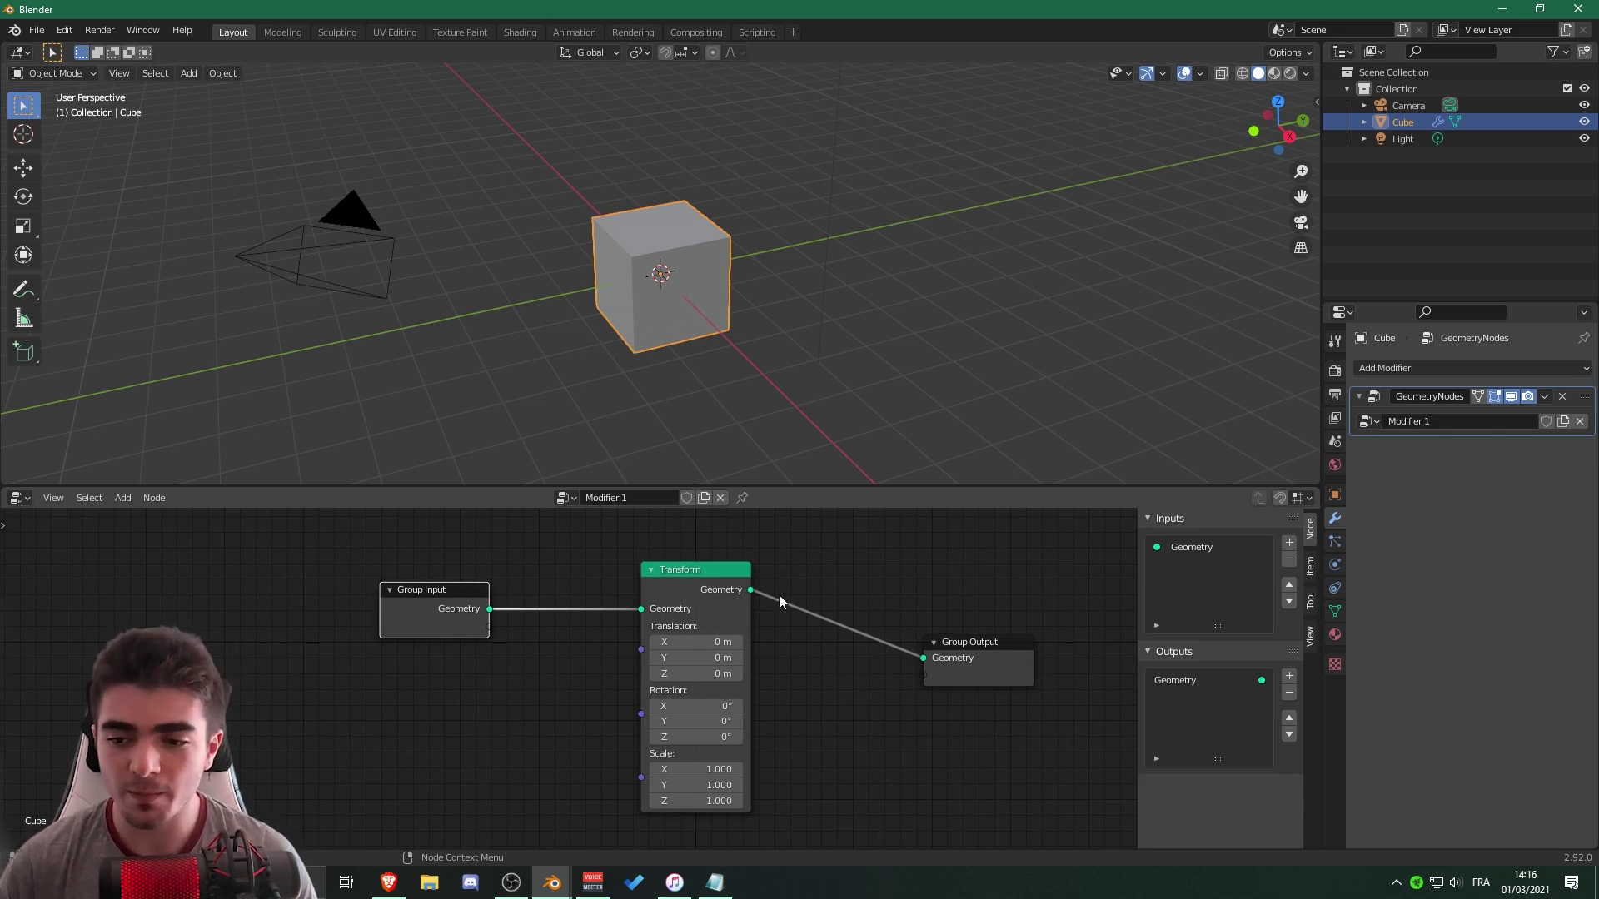
{"action": "left_click", "coordinate": [1289, 543]}
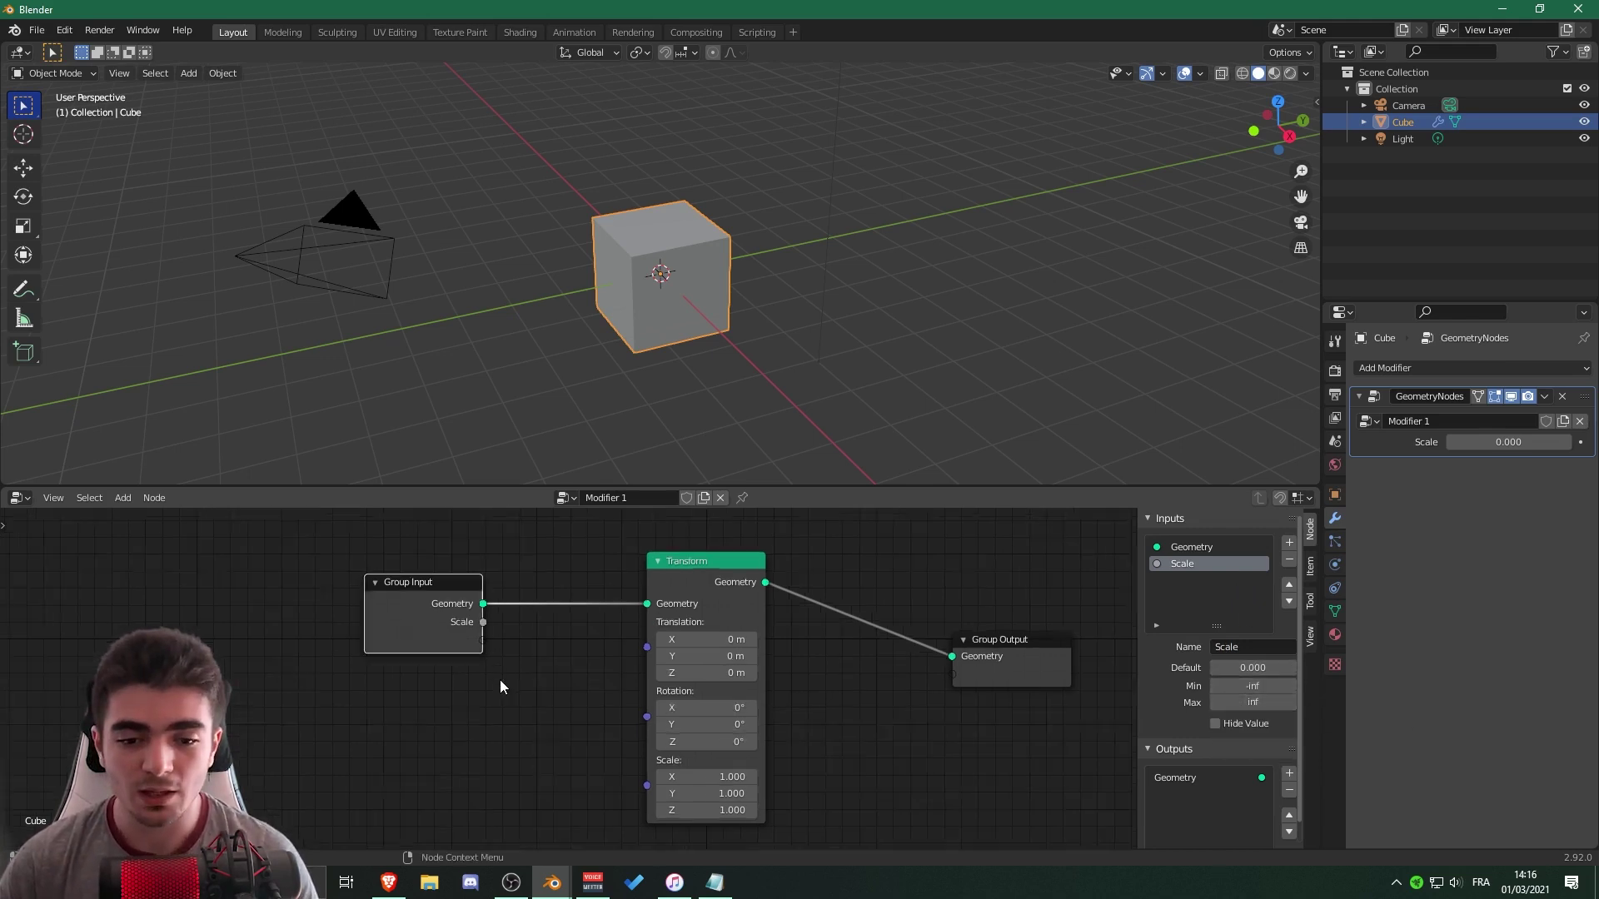
Add five extra Scale inputs to the node group, then remove them so only Geometry and one Scale input remain.
{"action": "scroll", "coordinate": [500, 680], "scroll_direction": "up", "scroll_amount": 2}
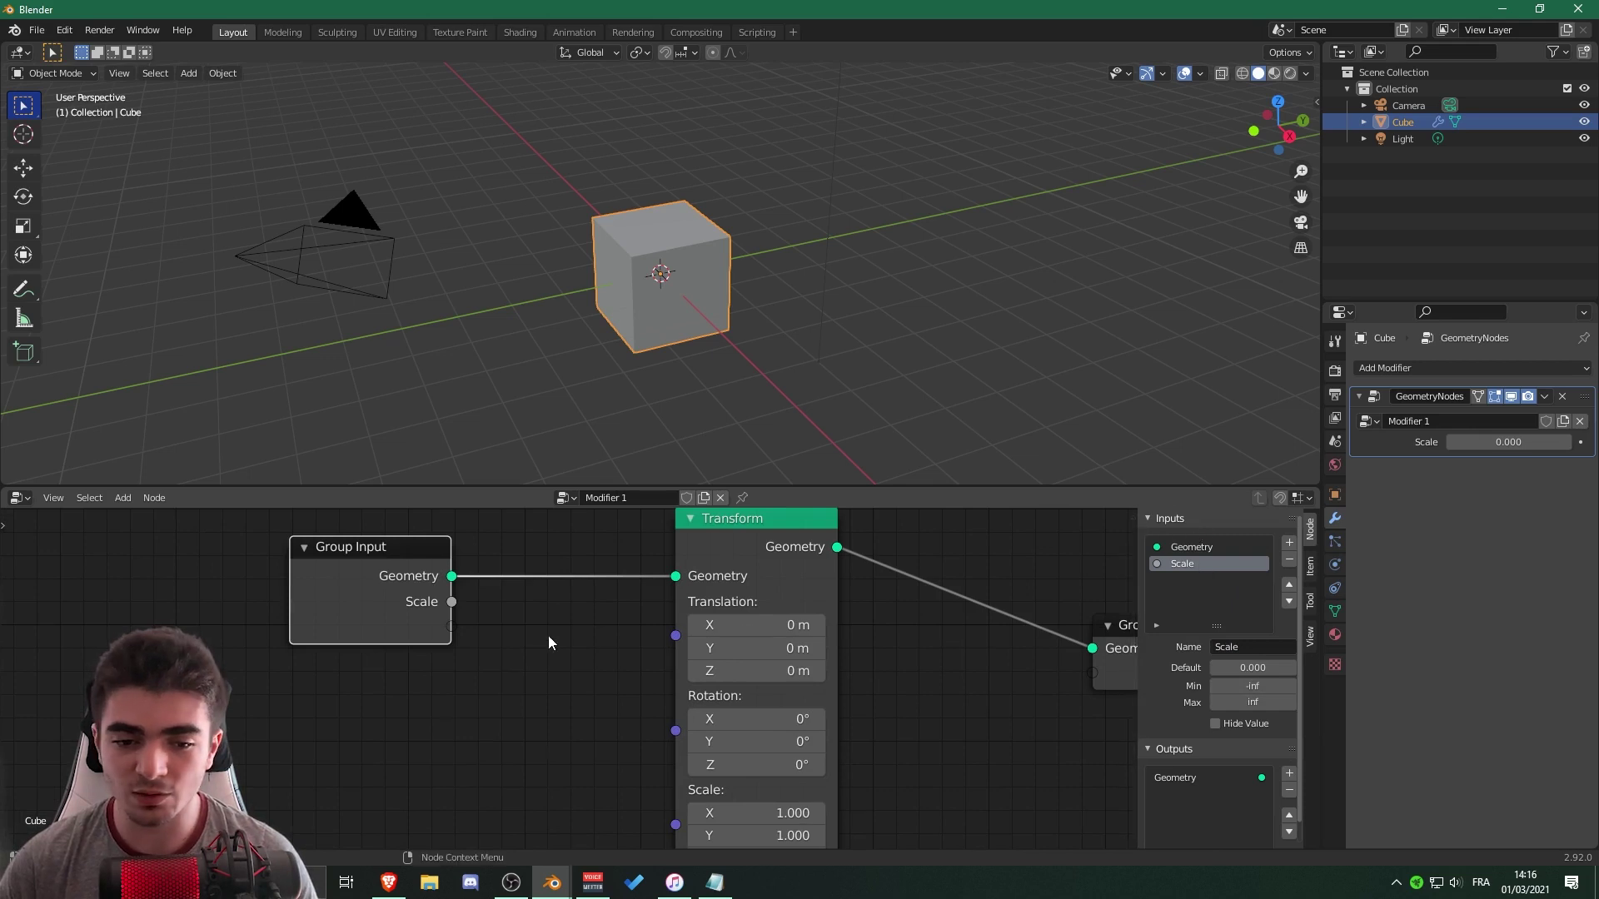
{"action": "scroll", "coordinate": [548, 636], "scroll_direction": "up", "scroll_amount": 1}
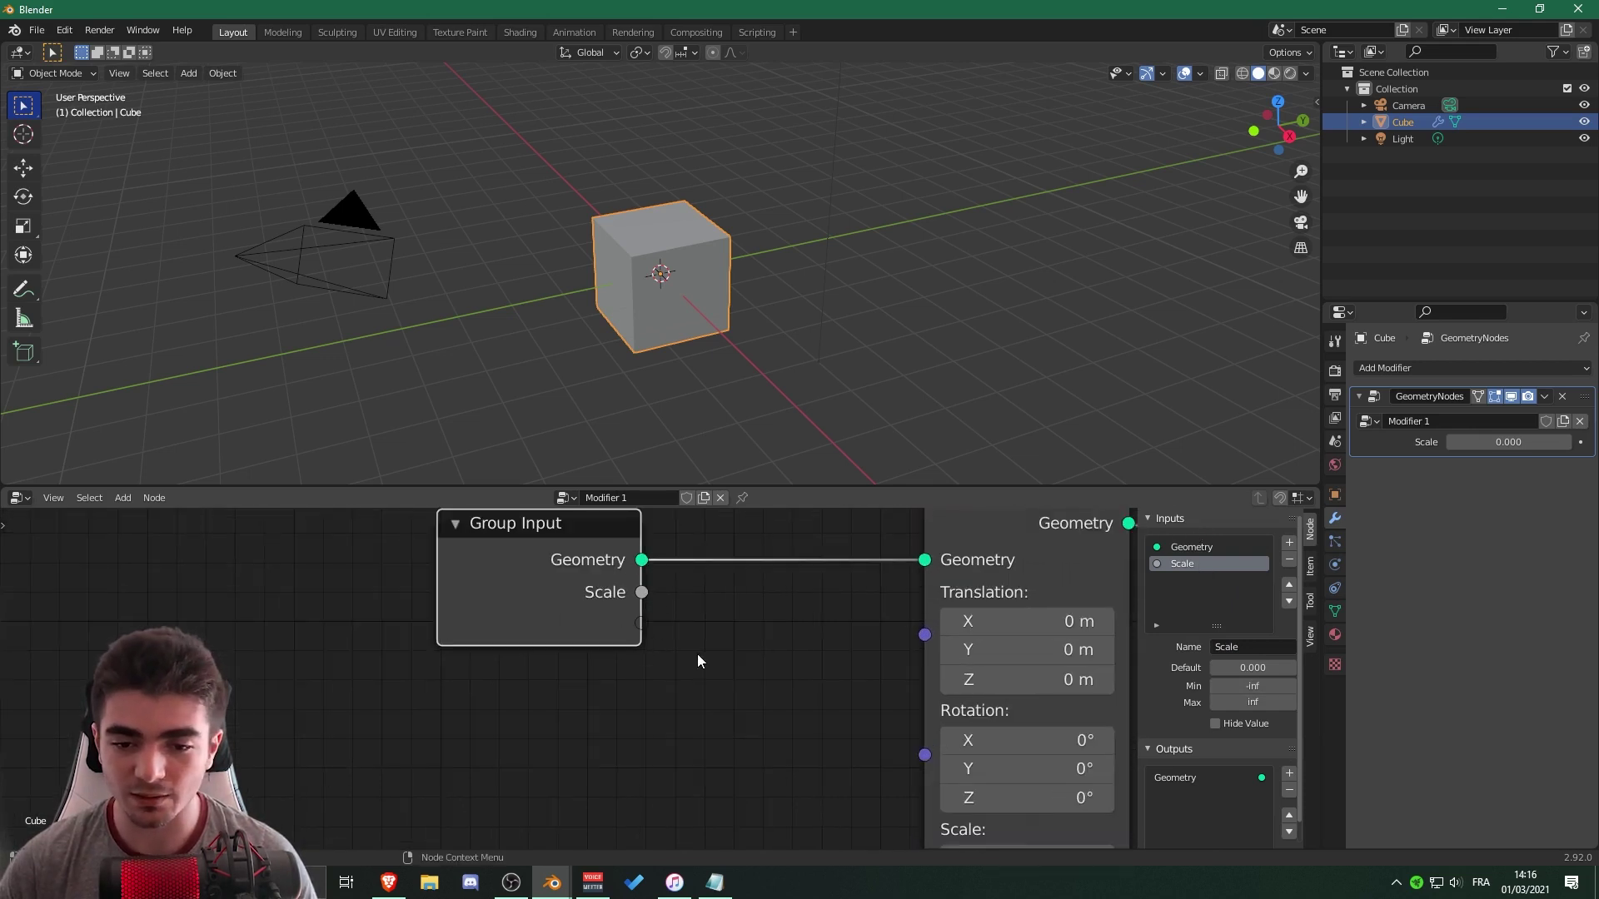
{"action": "left_click", "coordinate": [1289, 542]}
{"action": "left_click", "coordinate": [1289, 542]}
{"action": "left_click", "coordinate": [1289, 542]}
{"action": "left_click", "coordinate": [1289, 542]}
{"action": "left_click", "coordinate": [1289, 542]}
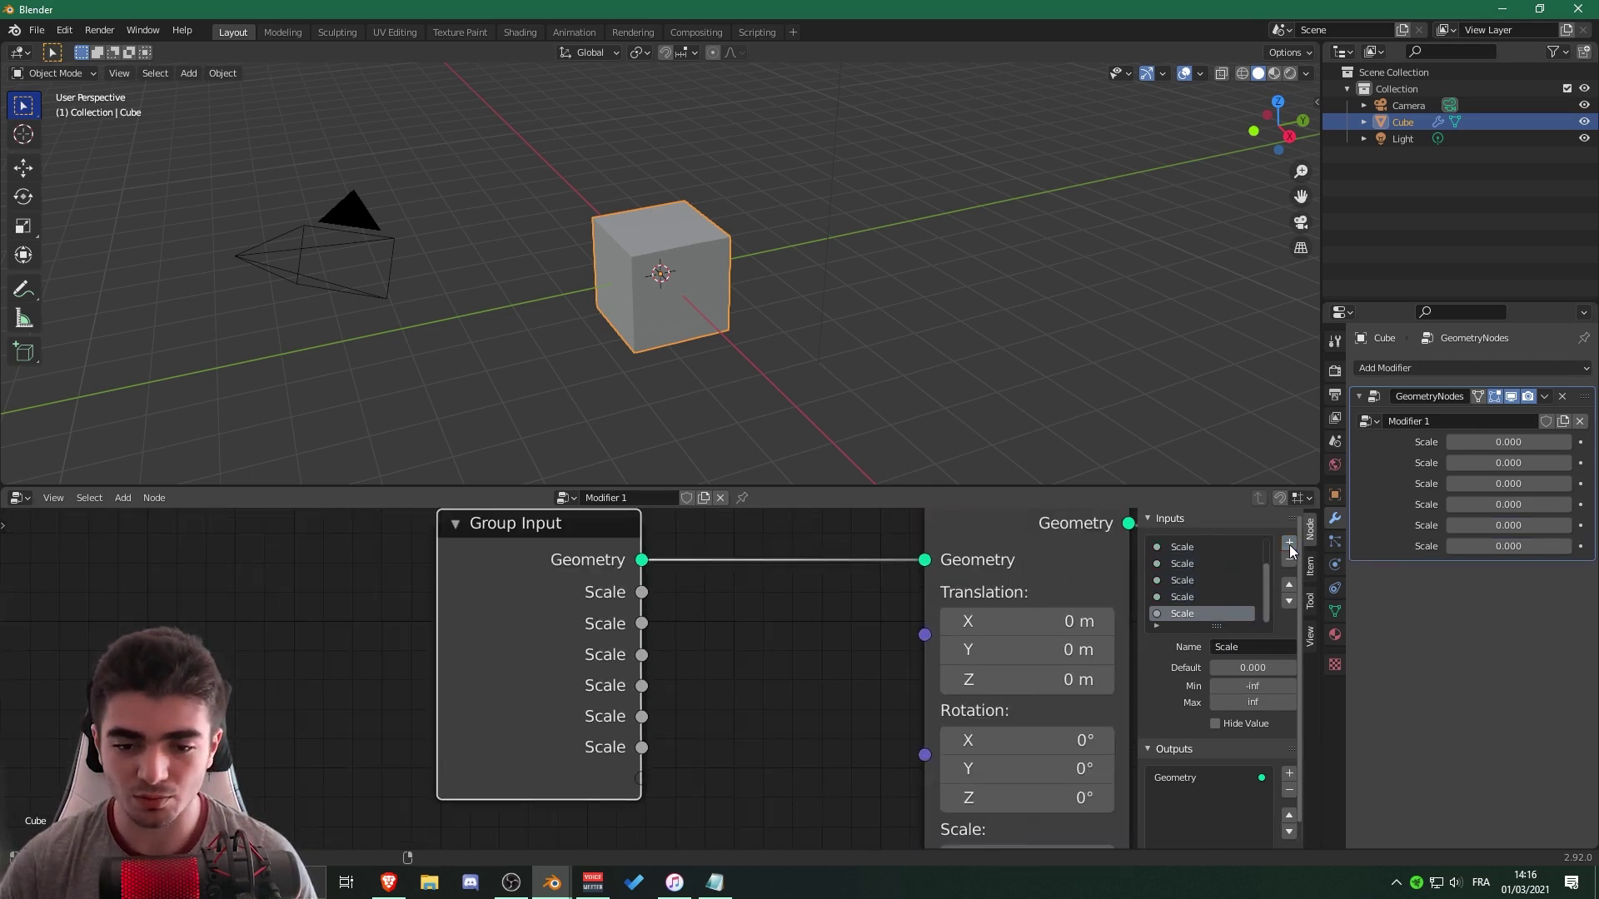
{"action": "scroll", "coordinate": [653, 647], "scroll_direction": "down", "scroll_amount": 2}
{"action": "left_click", "coordinate": [1289, 560]}
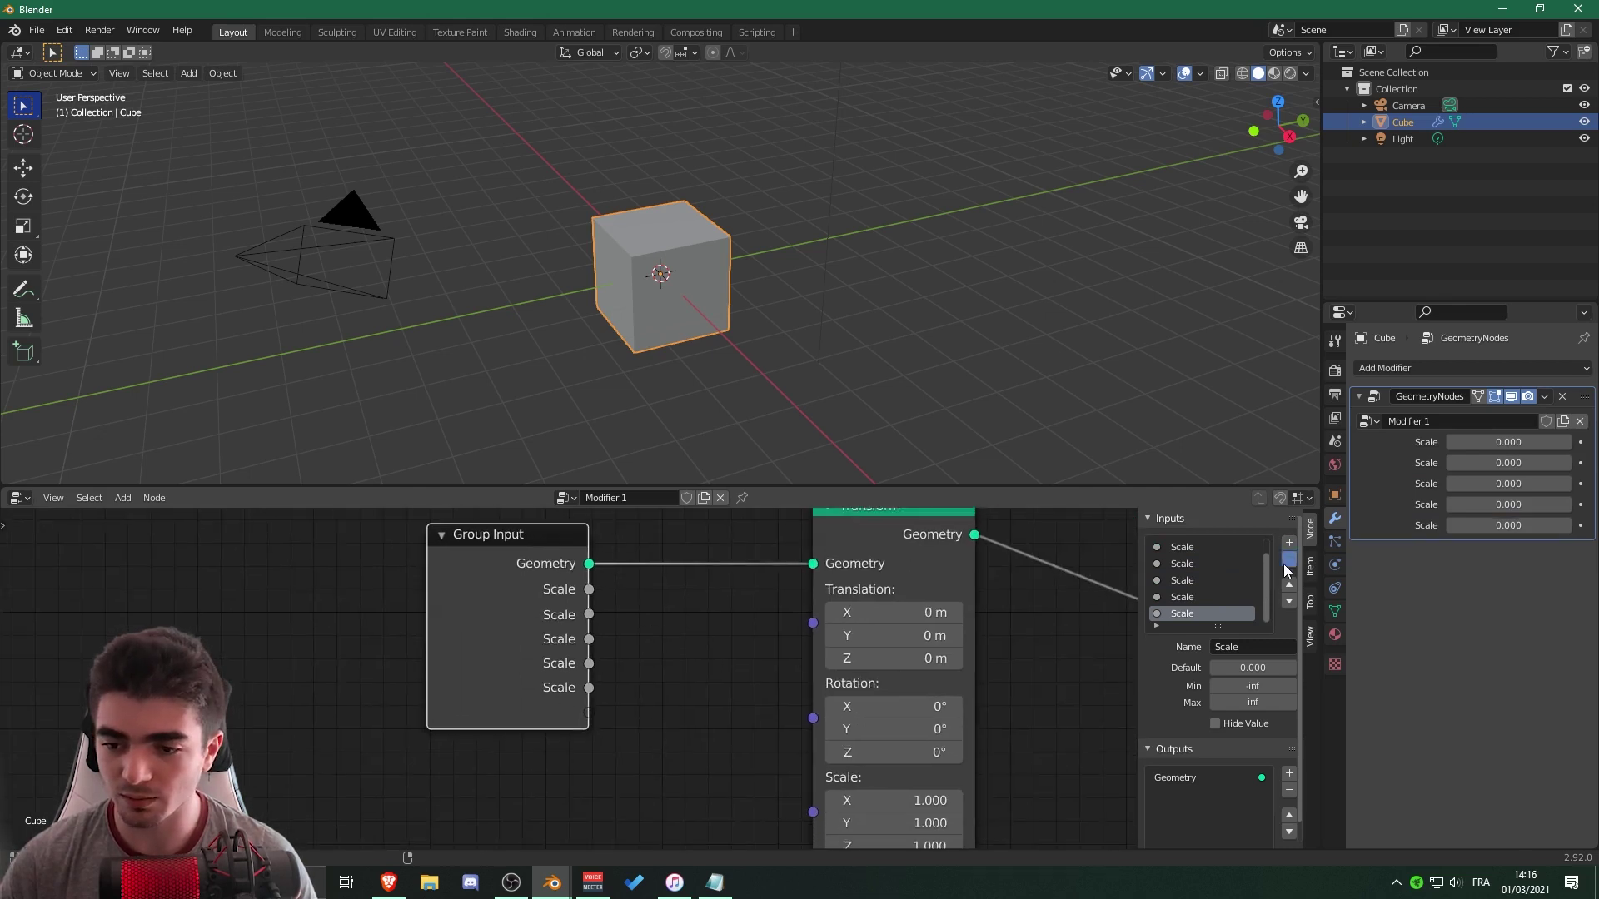
{"action": "left_click", "coordinate": [1289, 559]}
{"action": "left_click", "coordinate": [1289, 559]}
{"action": "left_click", "coordinate": [1289, 560]}
{"action": "left_click", "coordinate": [1289, 560]}
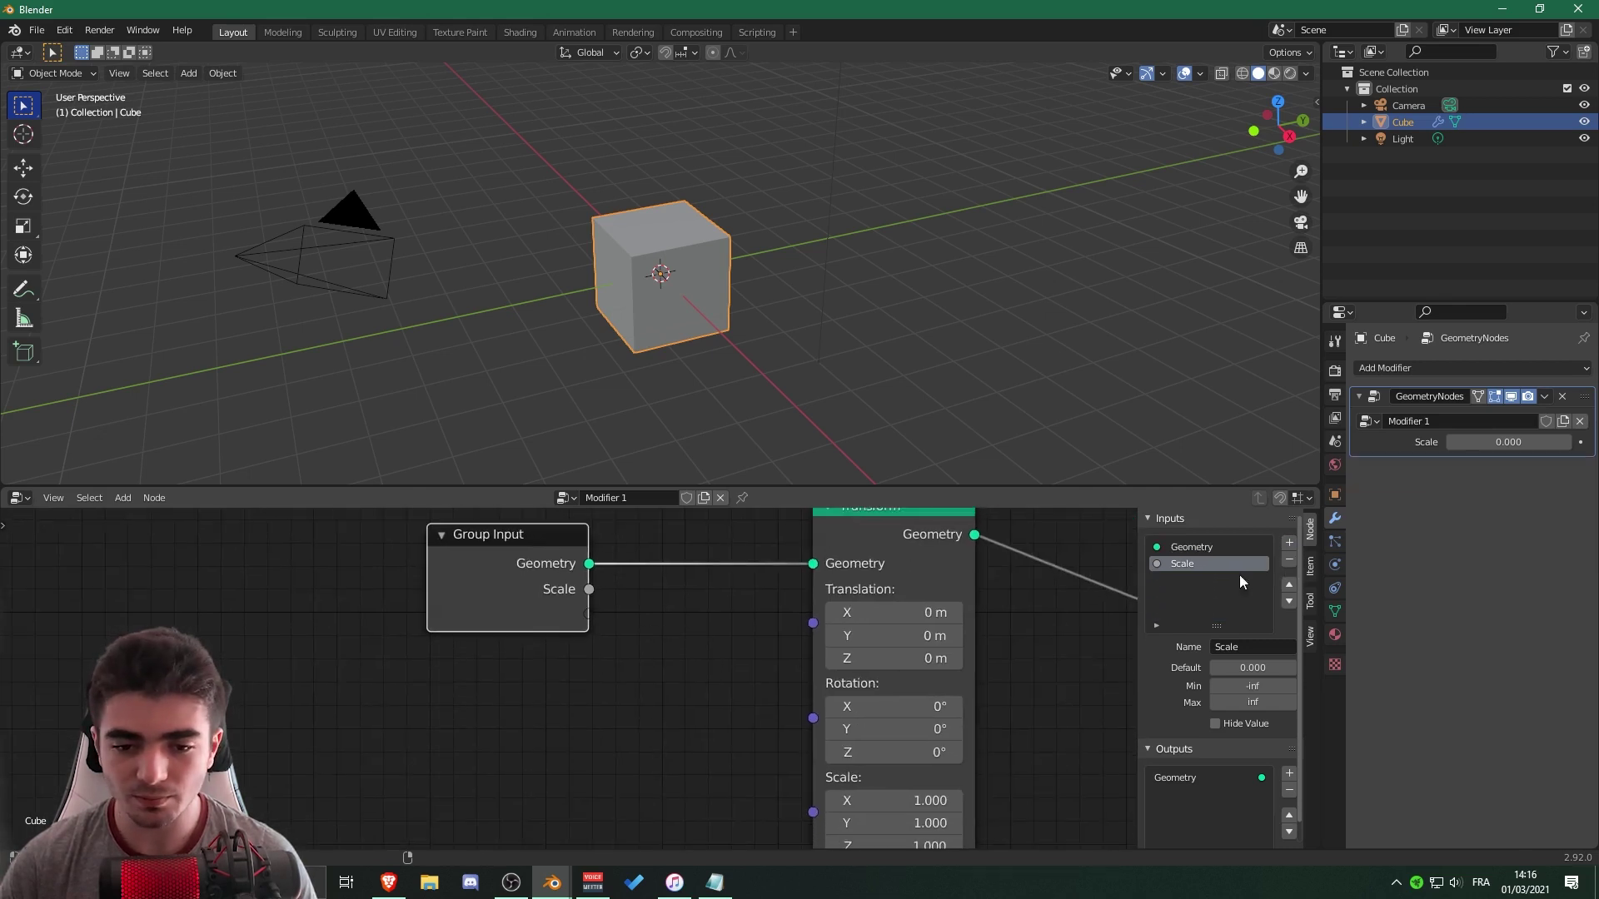
Connect the Group Input's Scale output to the Transform node's Scale and set the modifier's Scale to 2.790.
{"action": "scroll", "coordinate": [646, 657], "scroll_direction": "down", "scroll_amount": 2}
{"action": "middle_click_drag", "start_coordinate": [671, 596], "coordinate": [634, 617]}
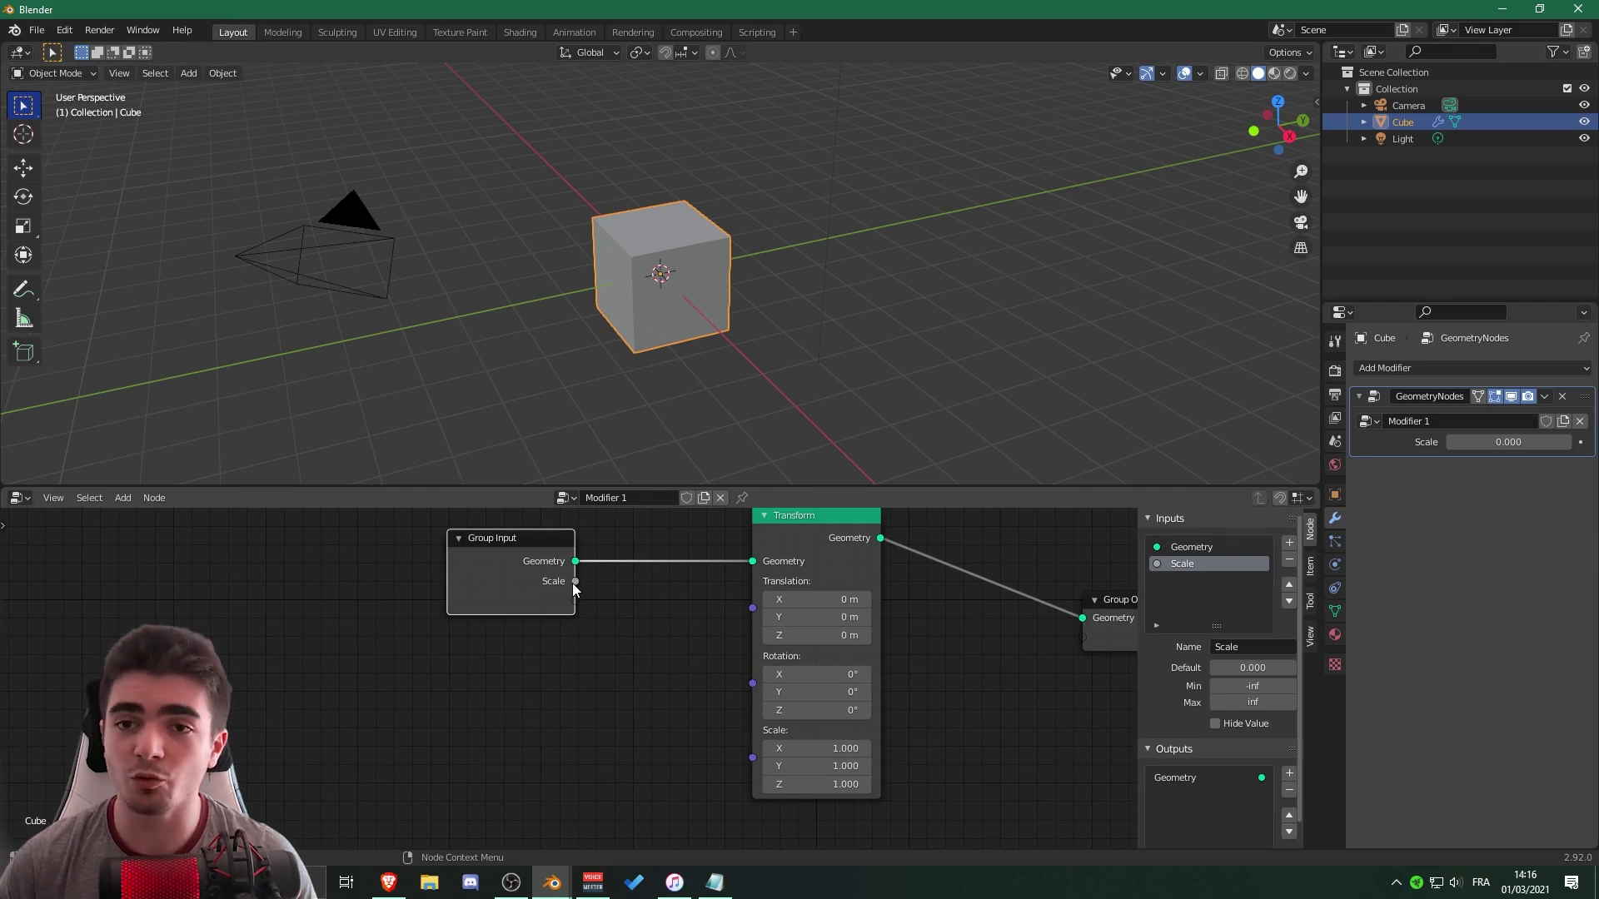
{"action": "left_click_drag", "start_coordinate": [575, 581], "coordinate": [750, 758]}
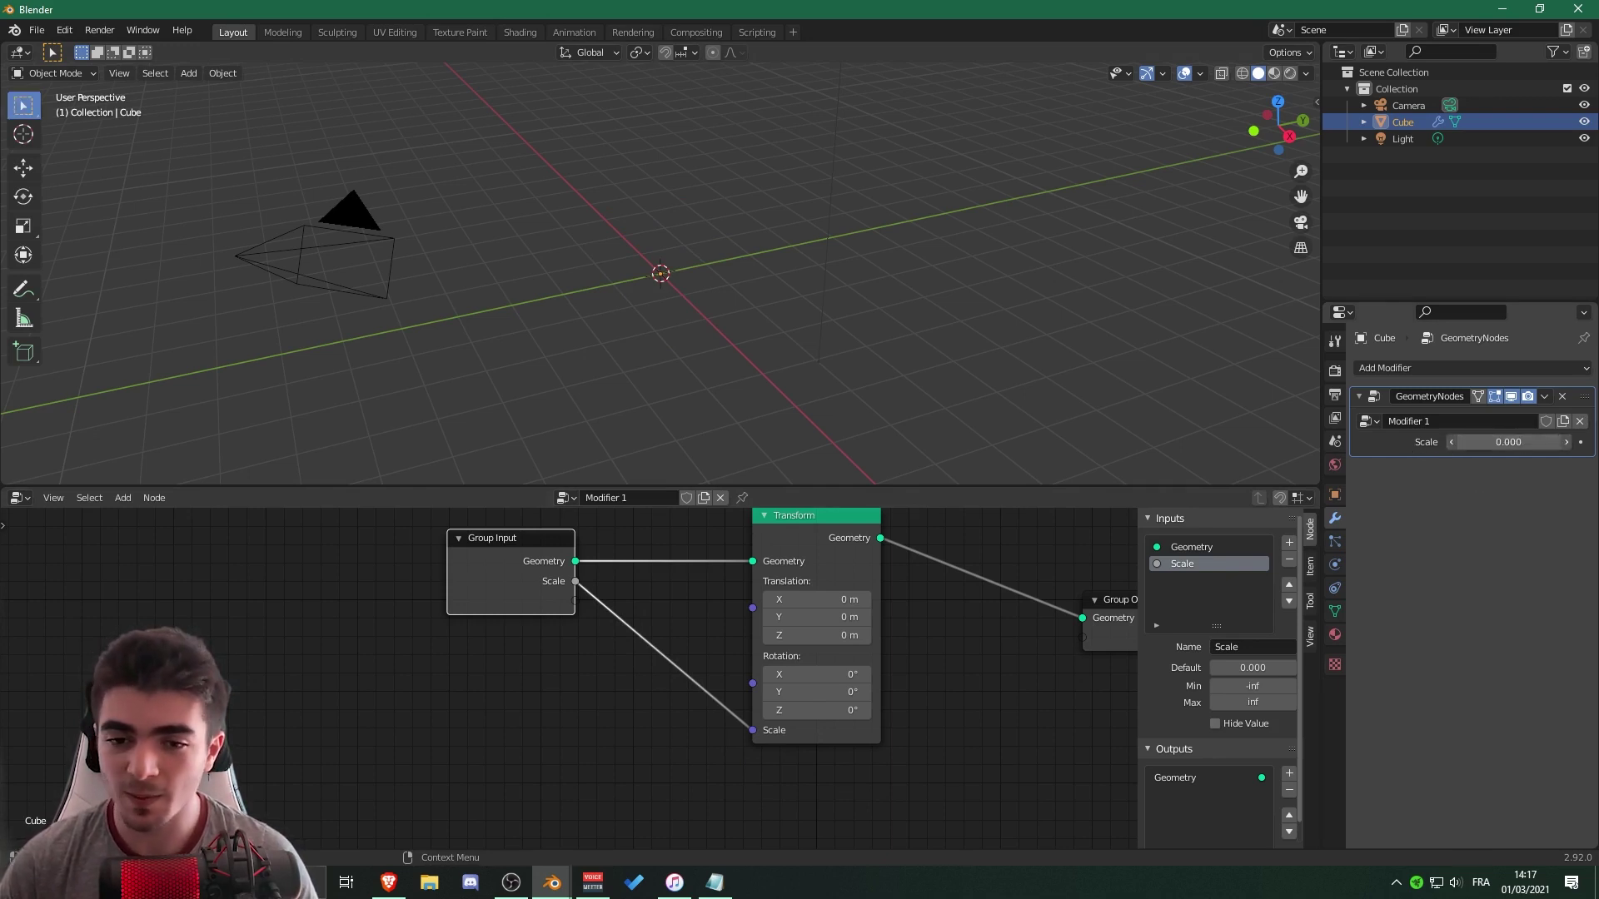
{"action": "left_click_drag", "start_coordinate": [1490, 441], "coordinate": [1545, 445]}
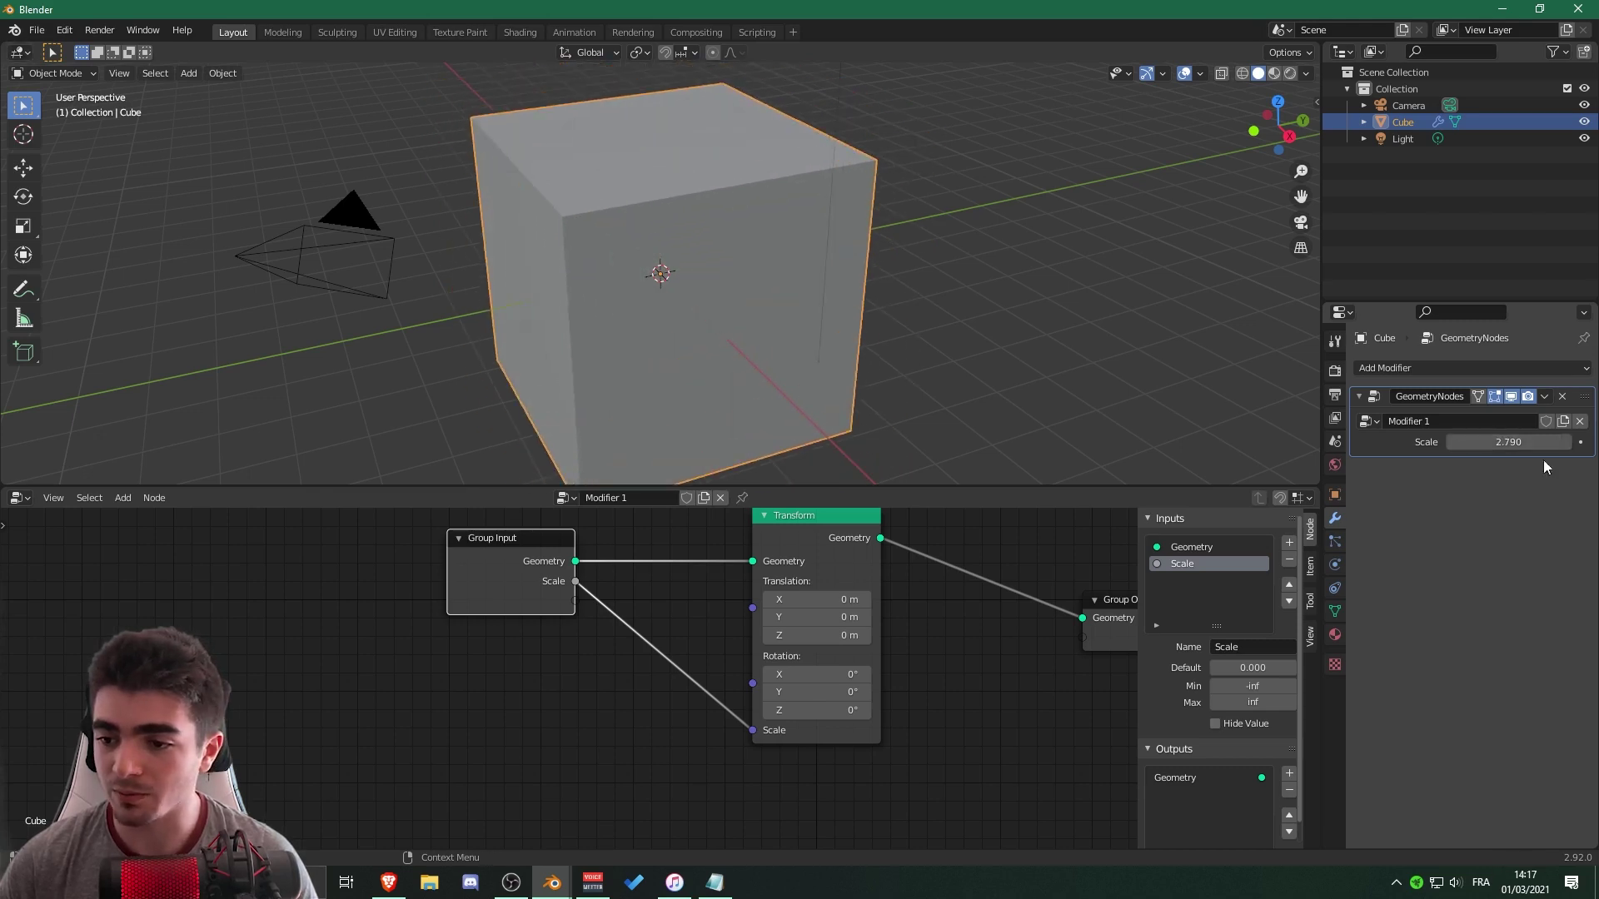
Enlarge the 3D viewport over the node editor and delete the cube.
{"action": "scroll", "coordinate": [975, 342], "scroll_direction": "down", "scroll_amount": 4}
{"action": "middle_click_drag", "start_coordinate": [974, 341], "coordinate": [958, 353]}
{"action": "scroll", "coordinate": [807, 592], "scroll_direction": "down", "scroll_amount": 2}
{"action": "middle_click_drag", "start_coordinate": [806, 591], "coordinate": [731, 692]}
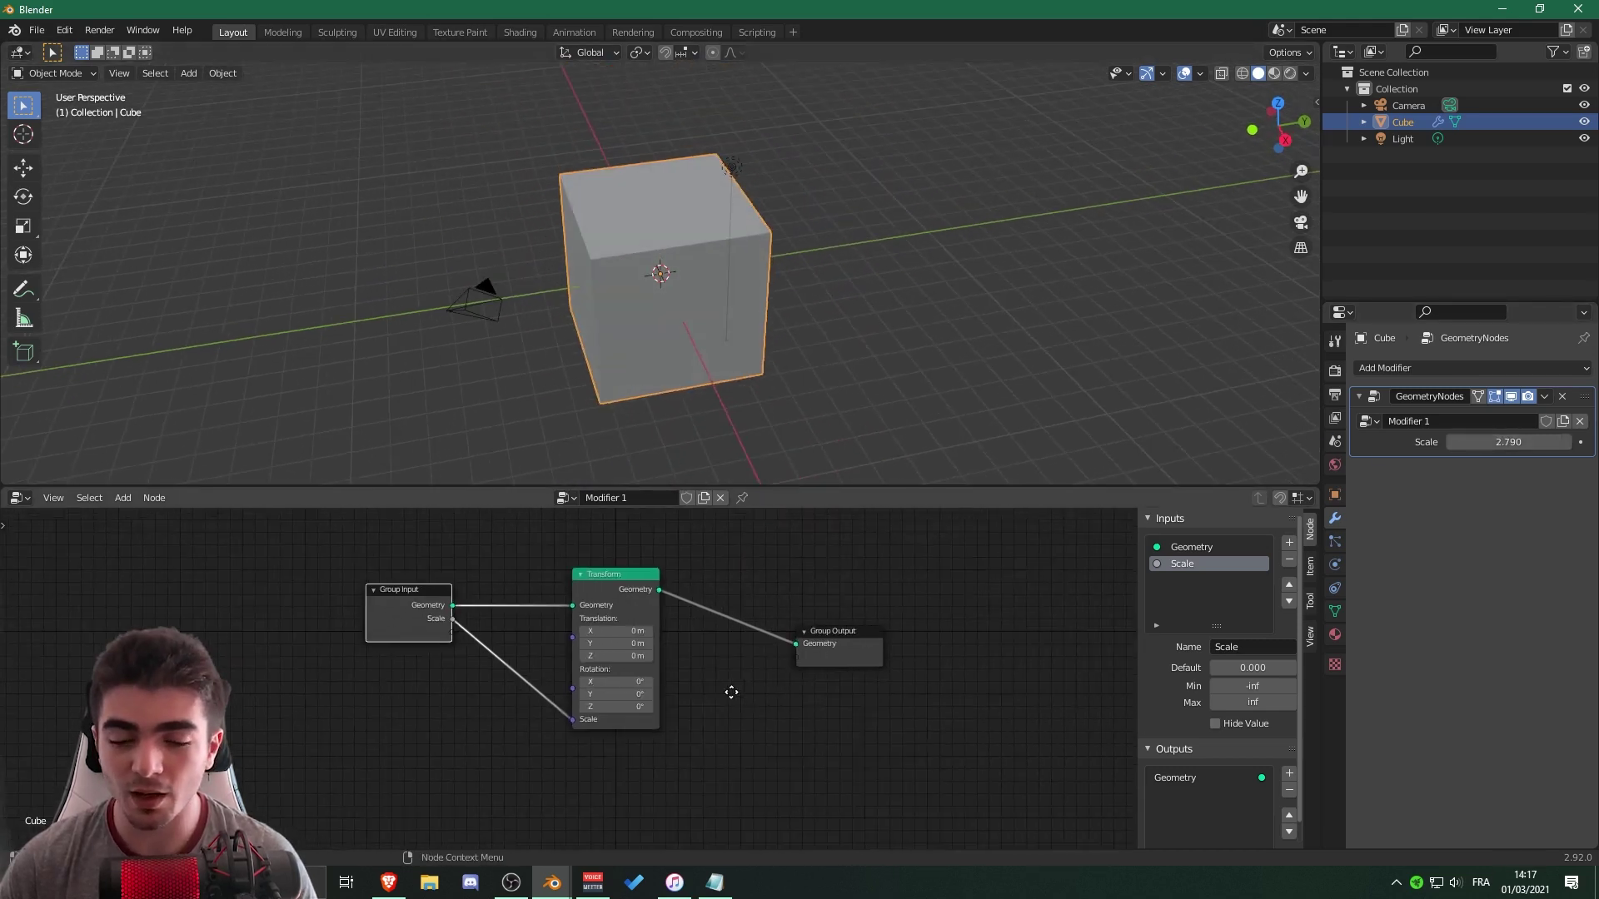
{"action": "scroll", "coordinate": [749, 703], "scroll_direction": "up", "scroll_amount": 2}
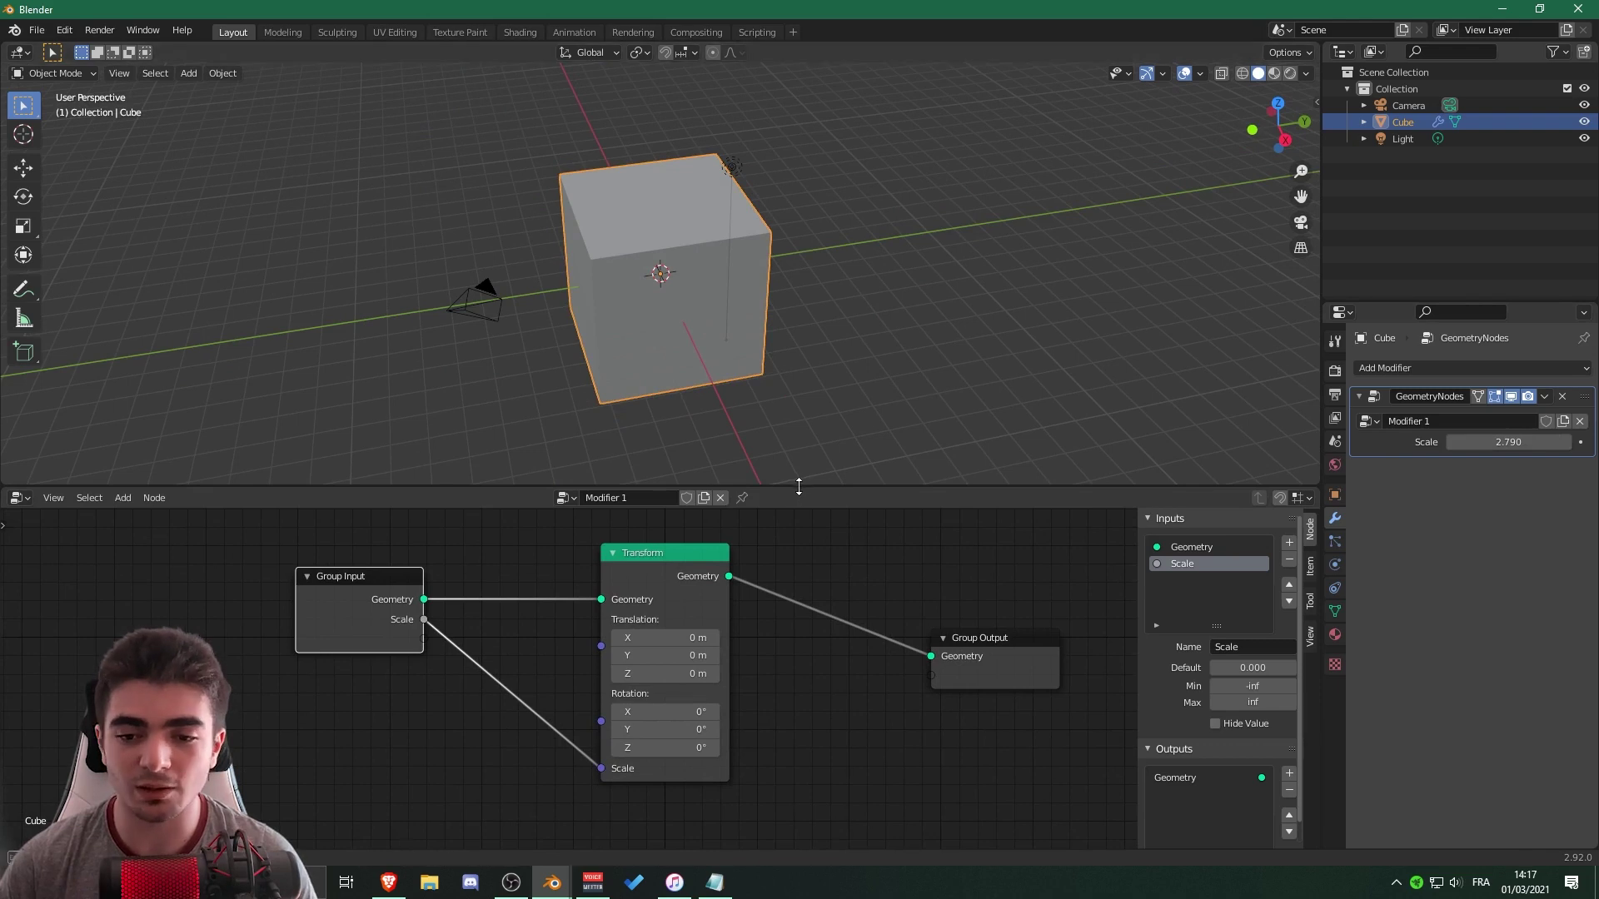
{"action": "left_click_drag", "start_coordinate": [798, 487], "coordinate": [816, 737]}
{"action": "middle_click_drag", "start_coordinate": [821, 717], "coordinate": [819, 531]}
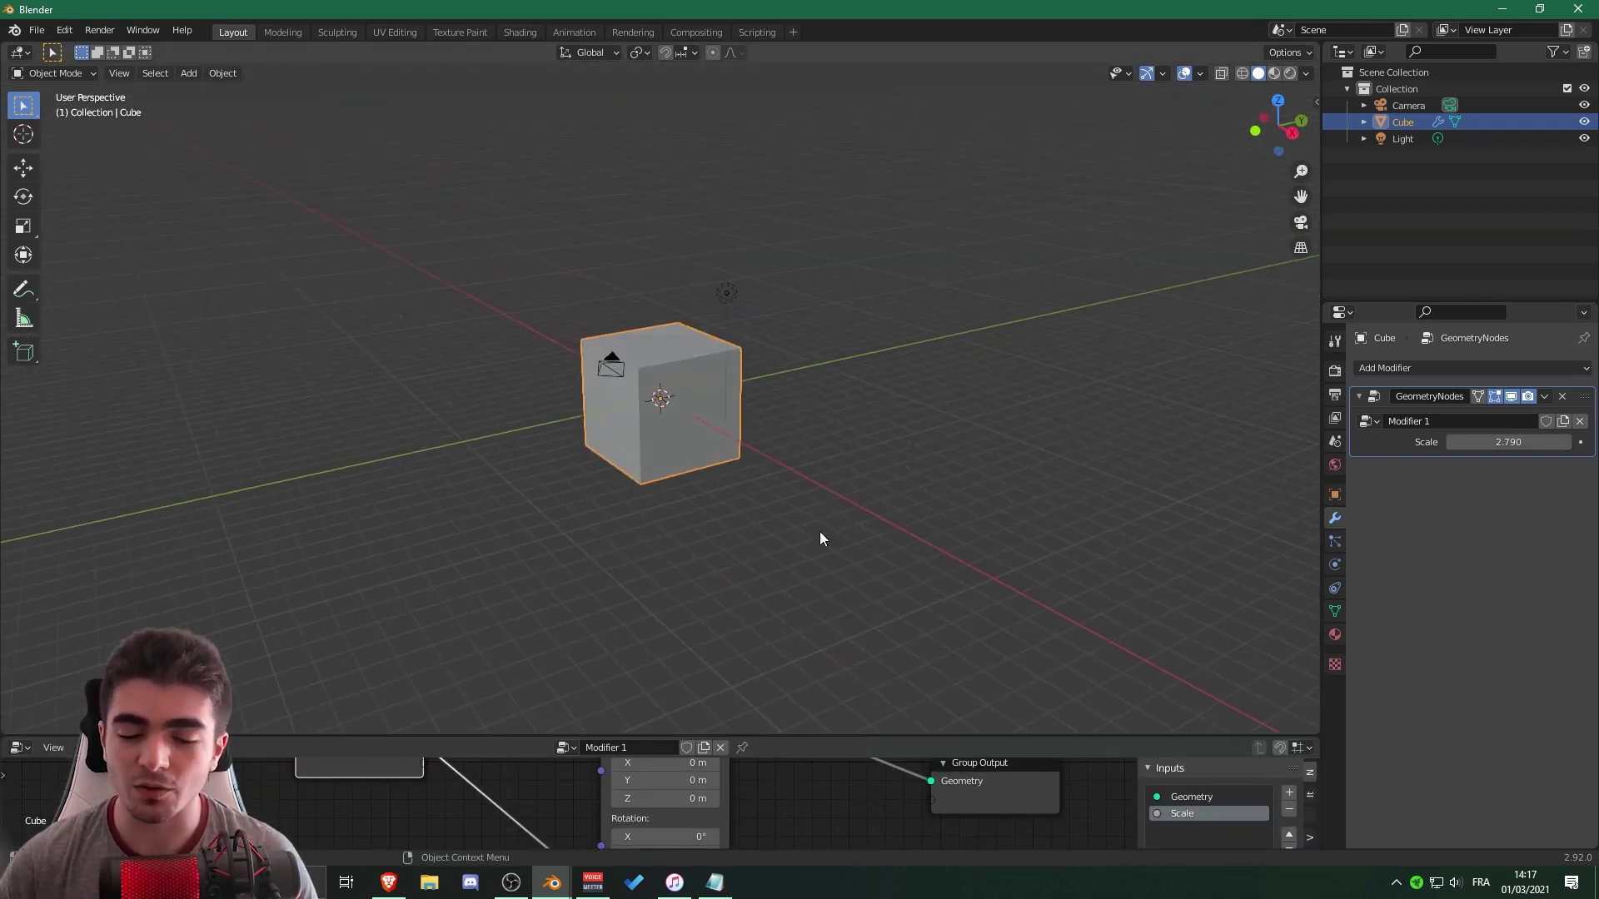
{"action": "scroll", "coordinate": [819, 531], "scroll_direction": "up", "scroll_amount": 4}
{"action": "key", "text": "Delete"}
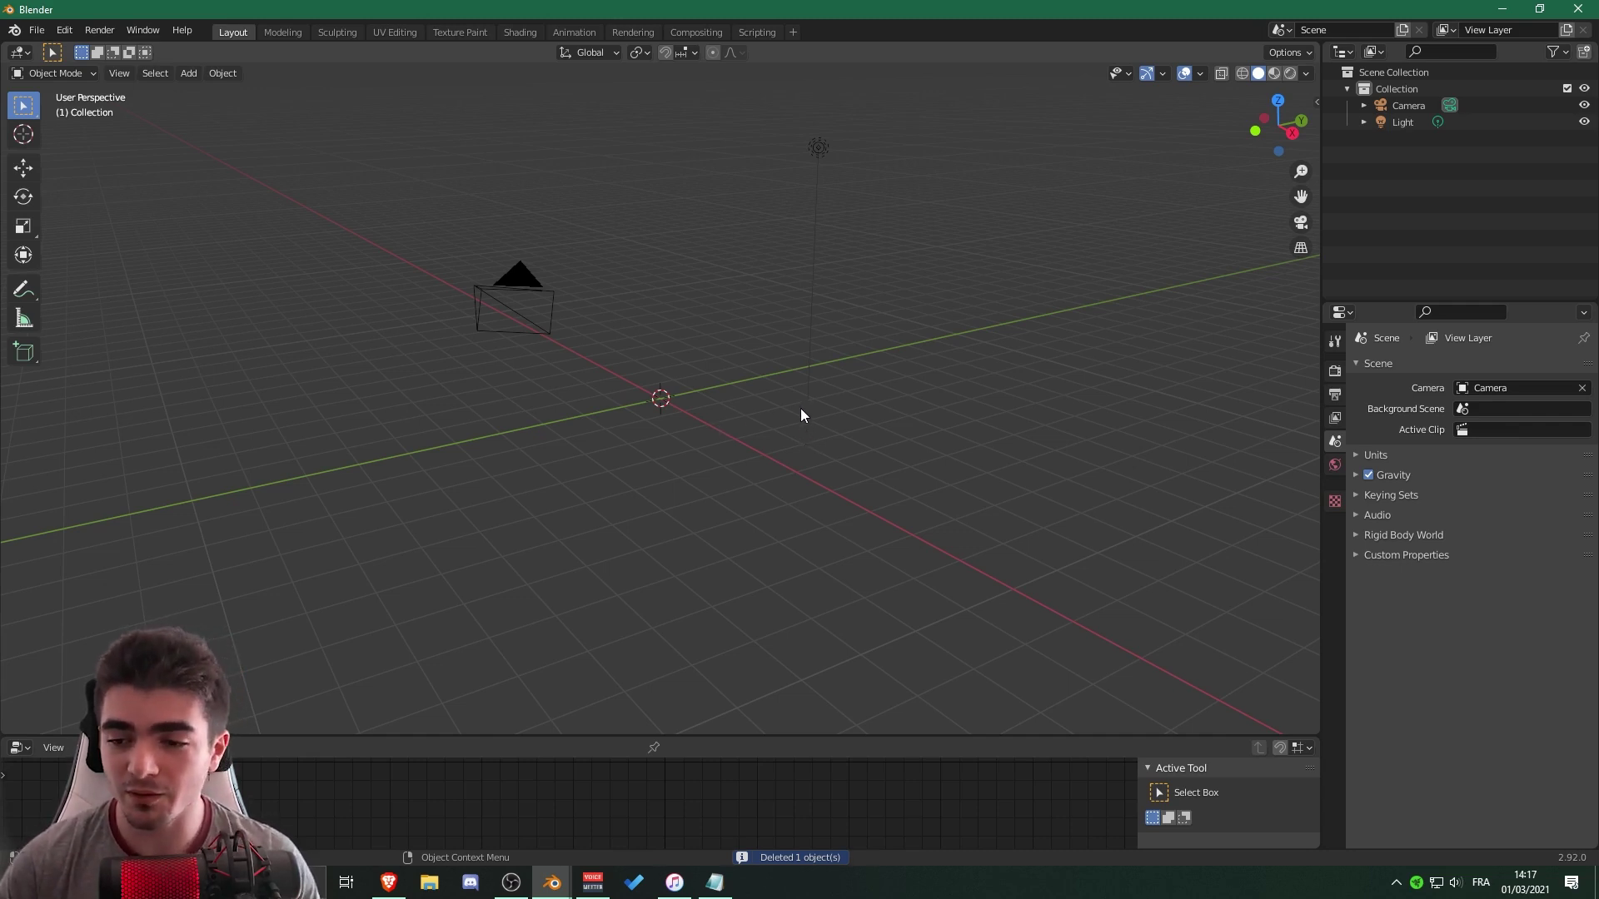
Add a cone mesh to the empty scene.
{"action": "middle_click_drag", "start_coordinate": [801, 414], "coordinate": [871, 460]}
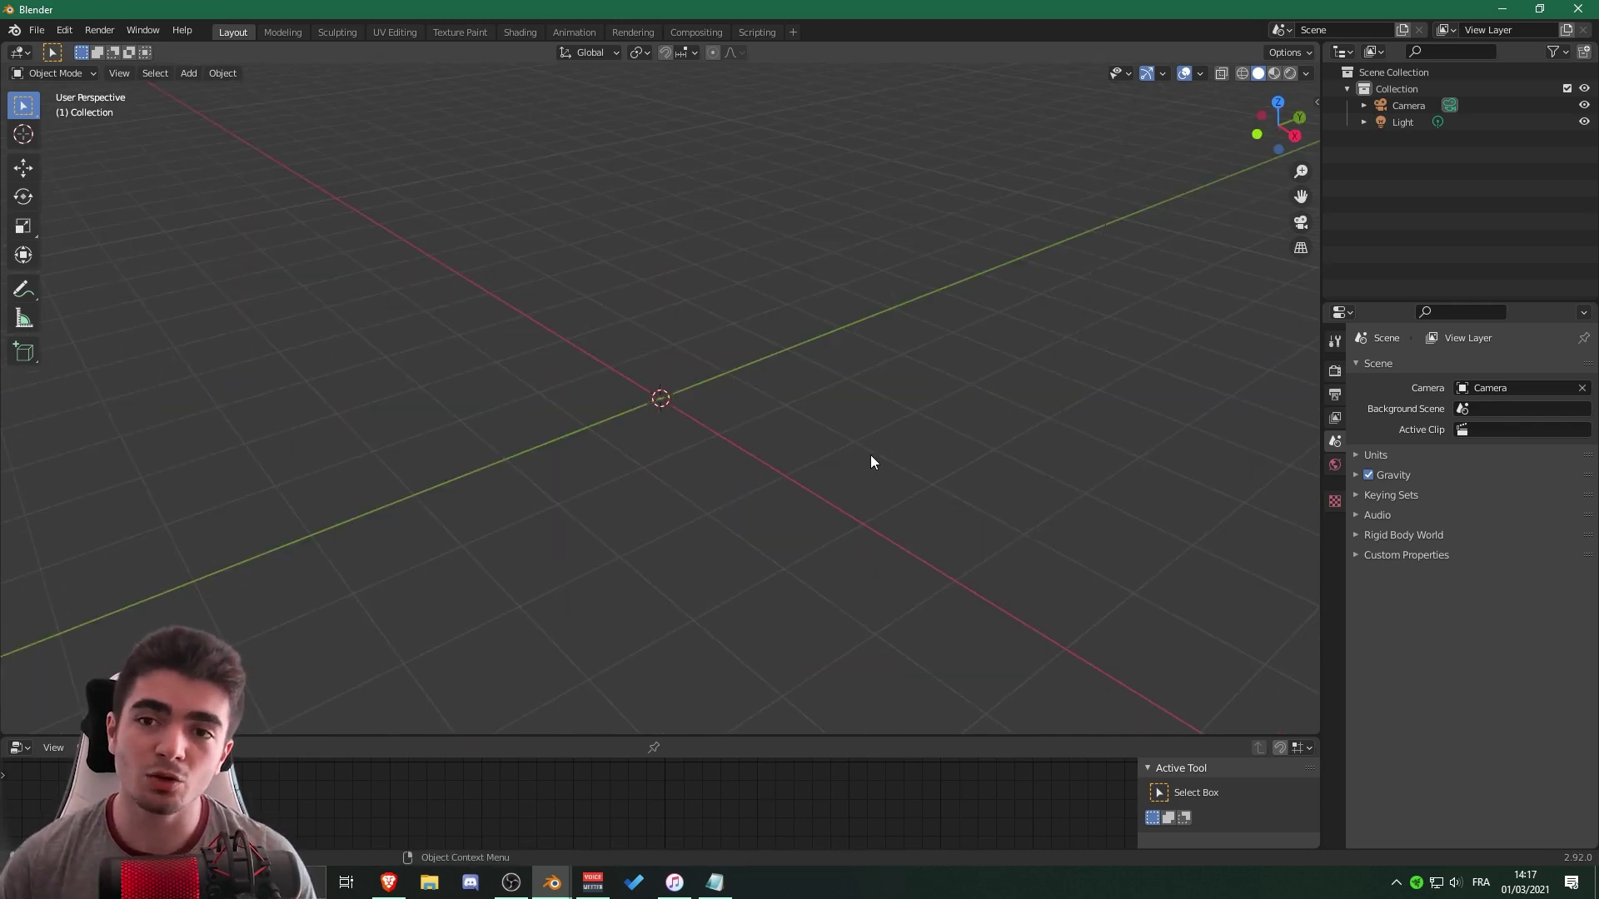
{"action": "key", "text": "shift+a"}
{"action": "mouse_move", "coordinate": [871, 457]}
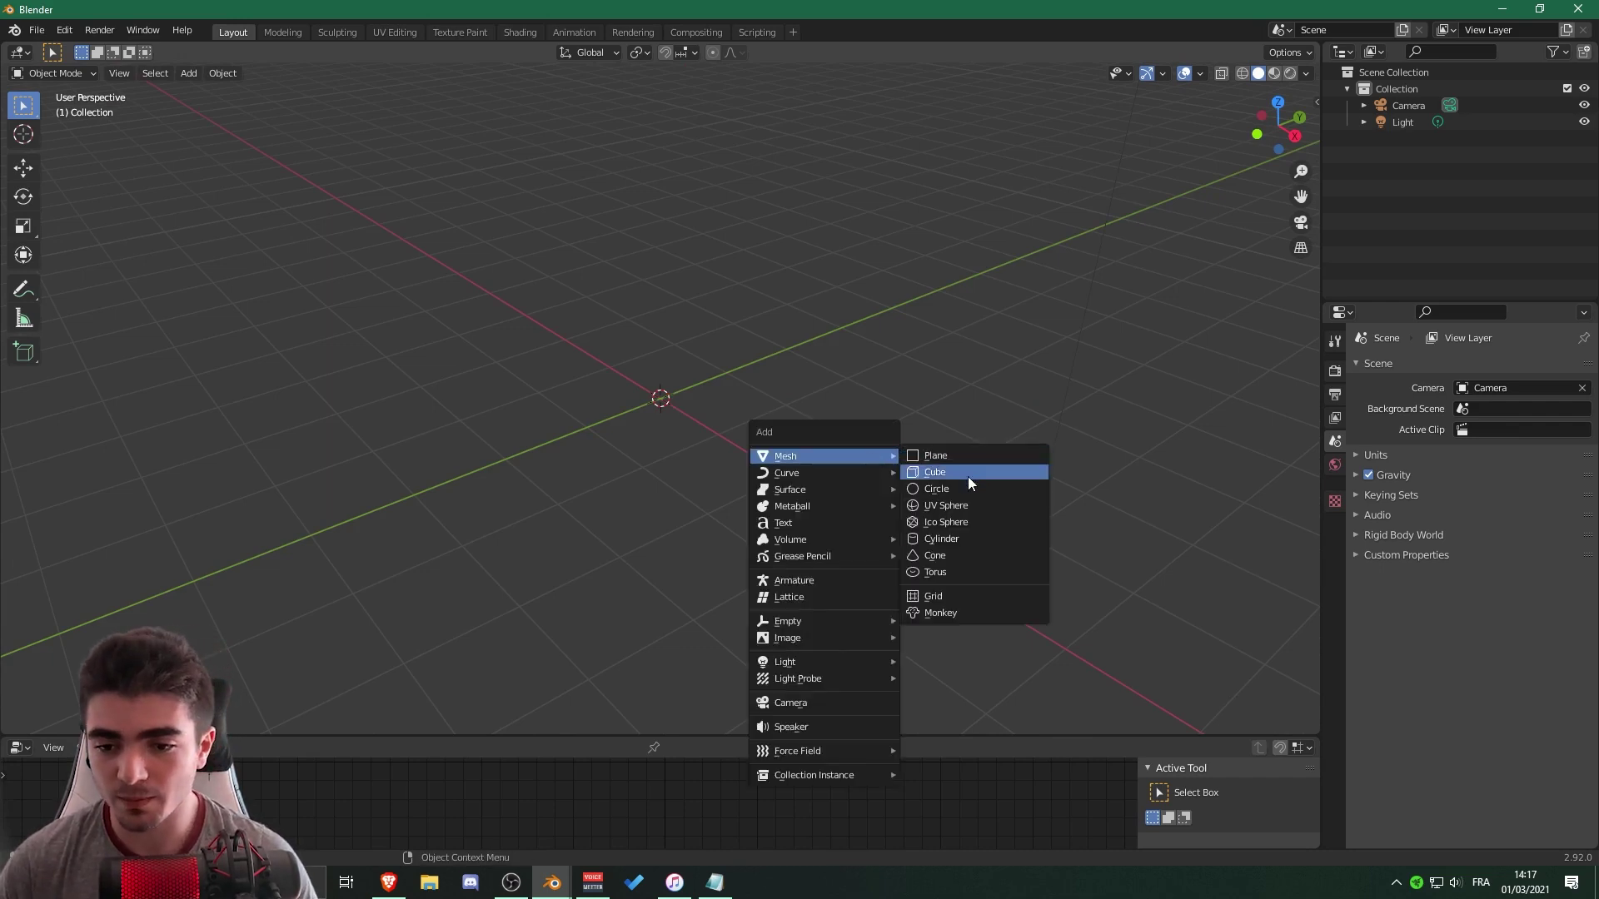
{"action": "left_click", "coordinate": [954, 555]}
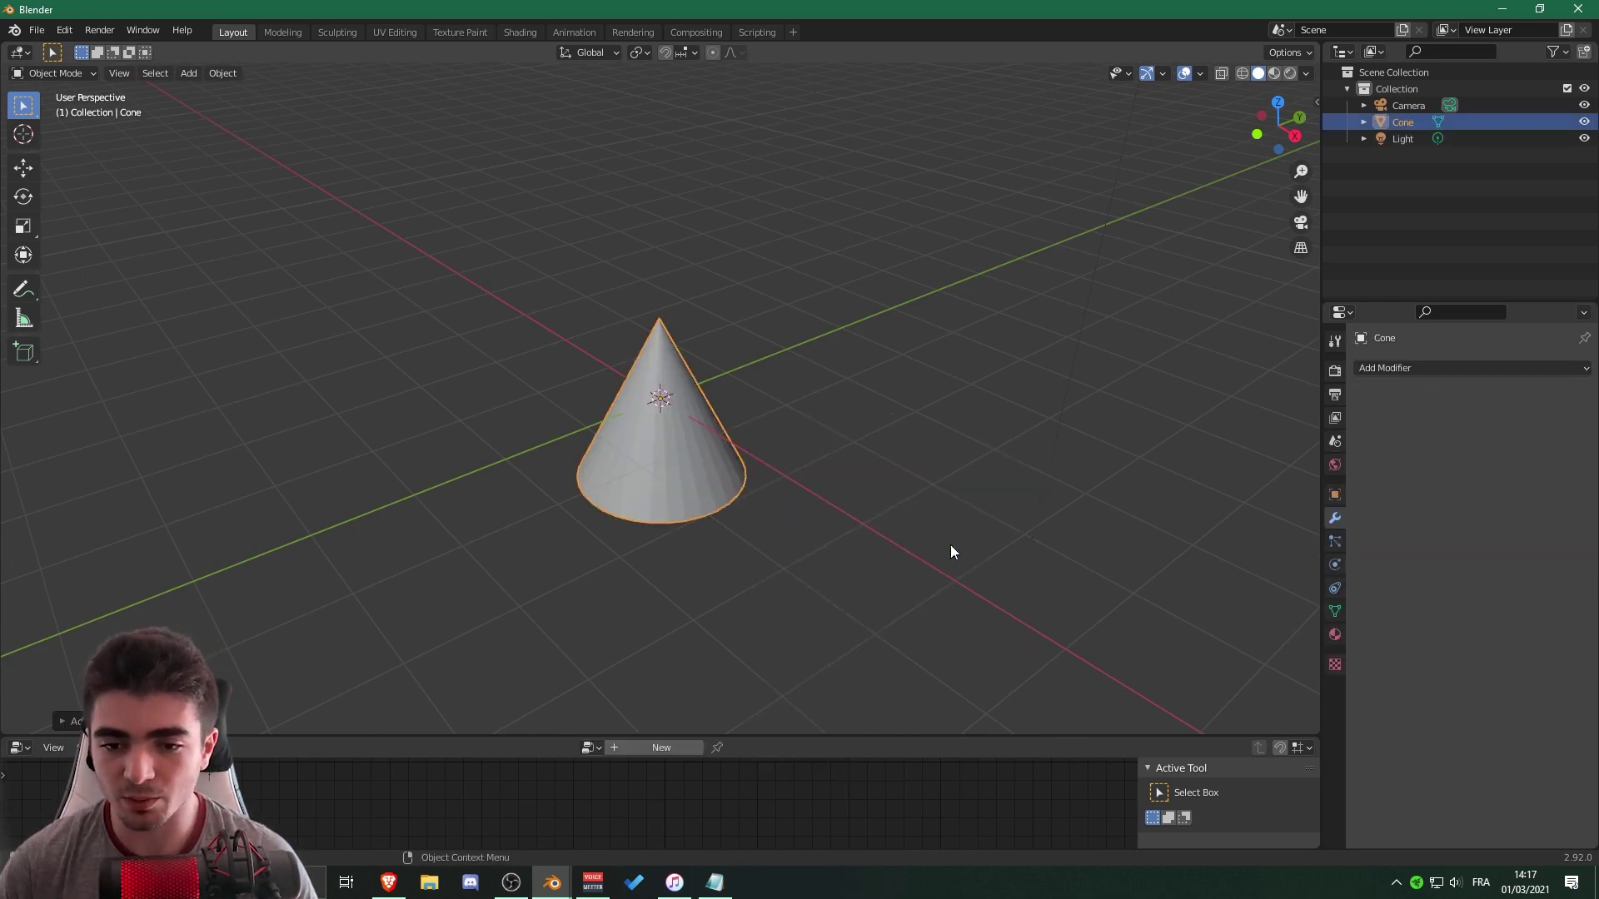
Give the cone a Geometry Nodes modifier that uses the Modifier 1 node tree, and set its Scale to 2.000.
{"action": "left_click", "coordinate": [1430, 368]}
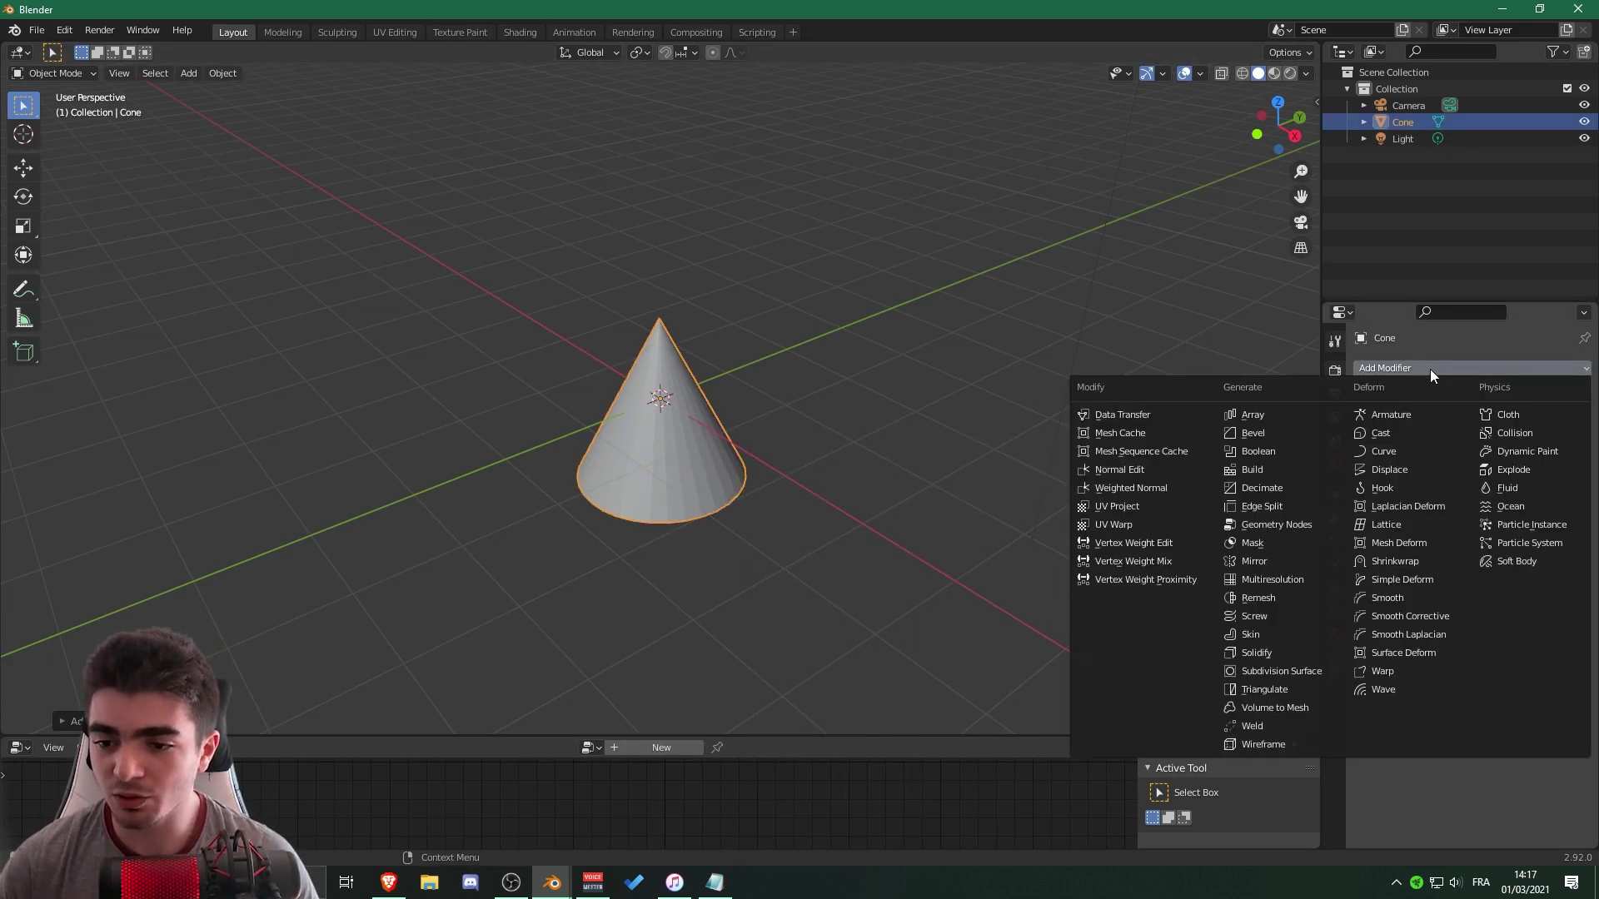
{"action": "left_click", "coordinate": [1265, 522]}
{"action": "left_click", "coordinate": [1367, 423]}
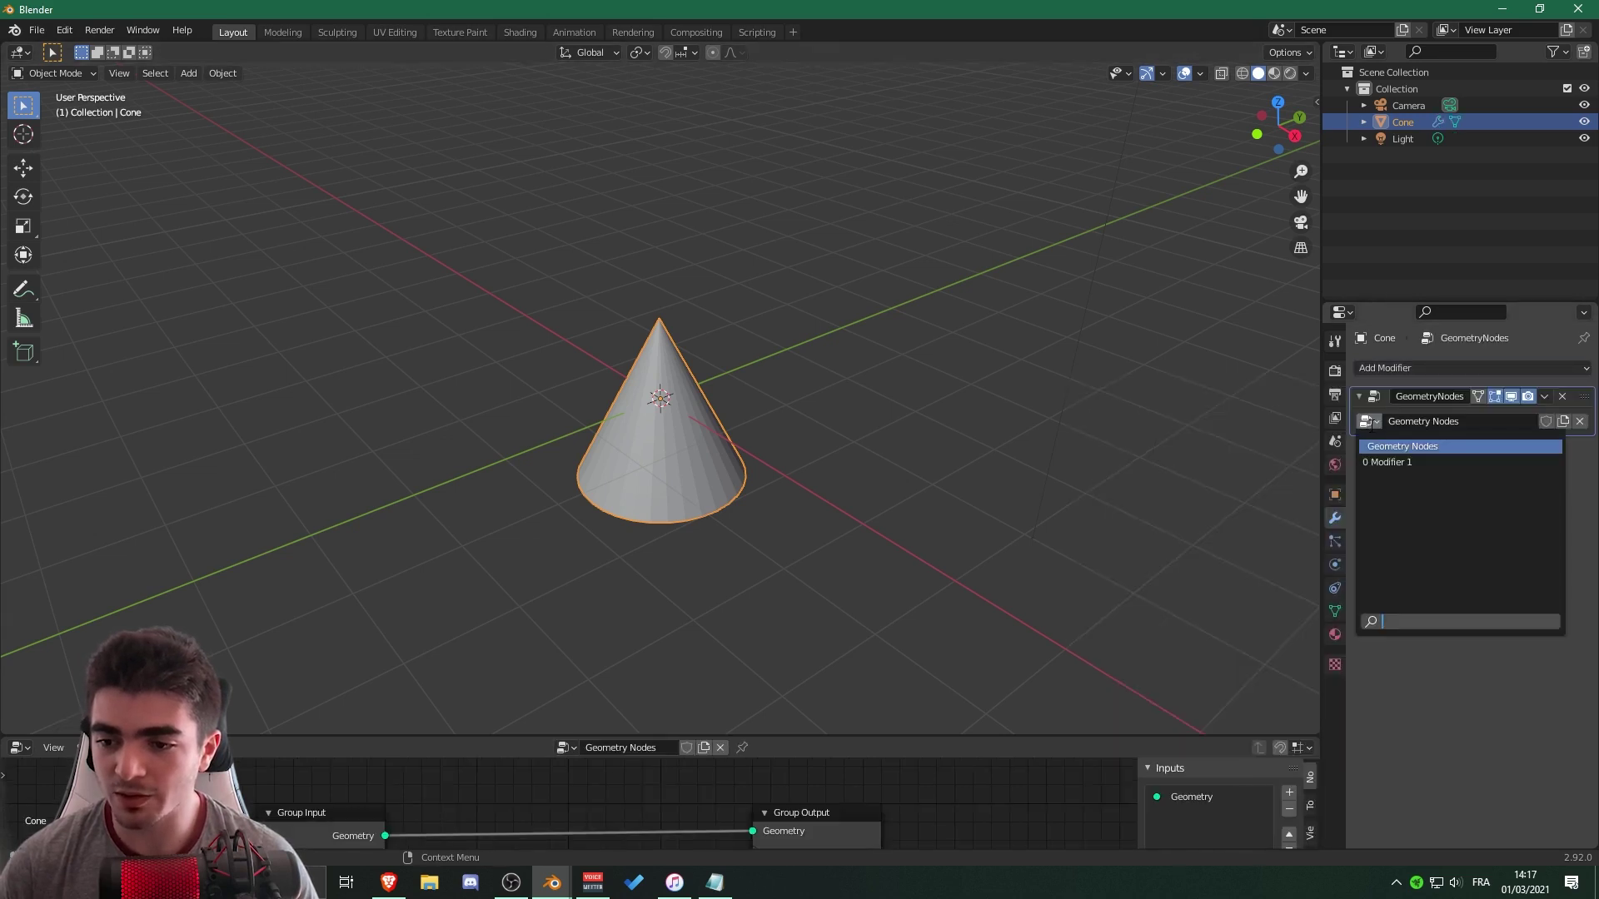
{"action": "left_click", "coordinate": [1422, 461]}
{"action": "mouse_move", "coordinate": [1490, 442]}
{"action": "left_mouse_down"}
{"action": "mouse_move", "coordinate": [1549, 442]}
{"action": "mouse_move", "coordinate": [1489, 442]}
{"action": "mouse_move", "coordinate": [1514, 442]}
{"action": "left_mouse_up"}
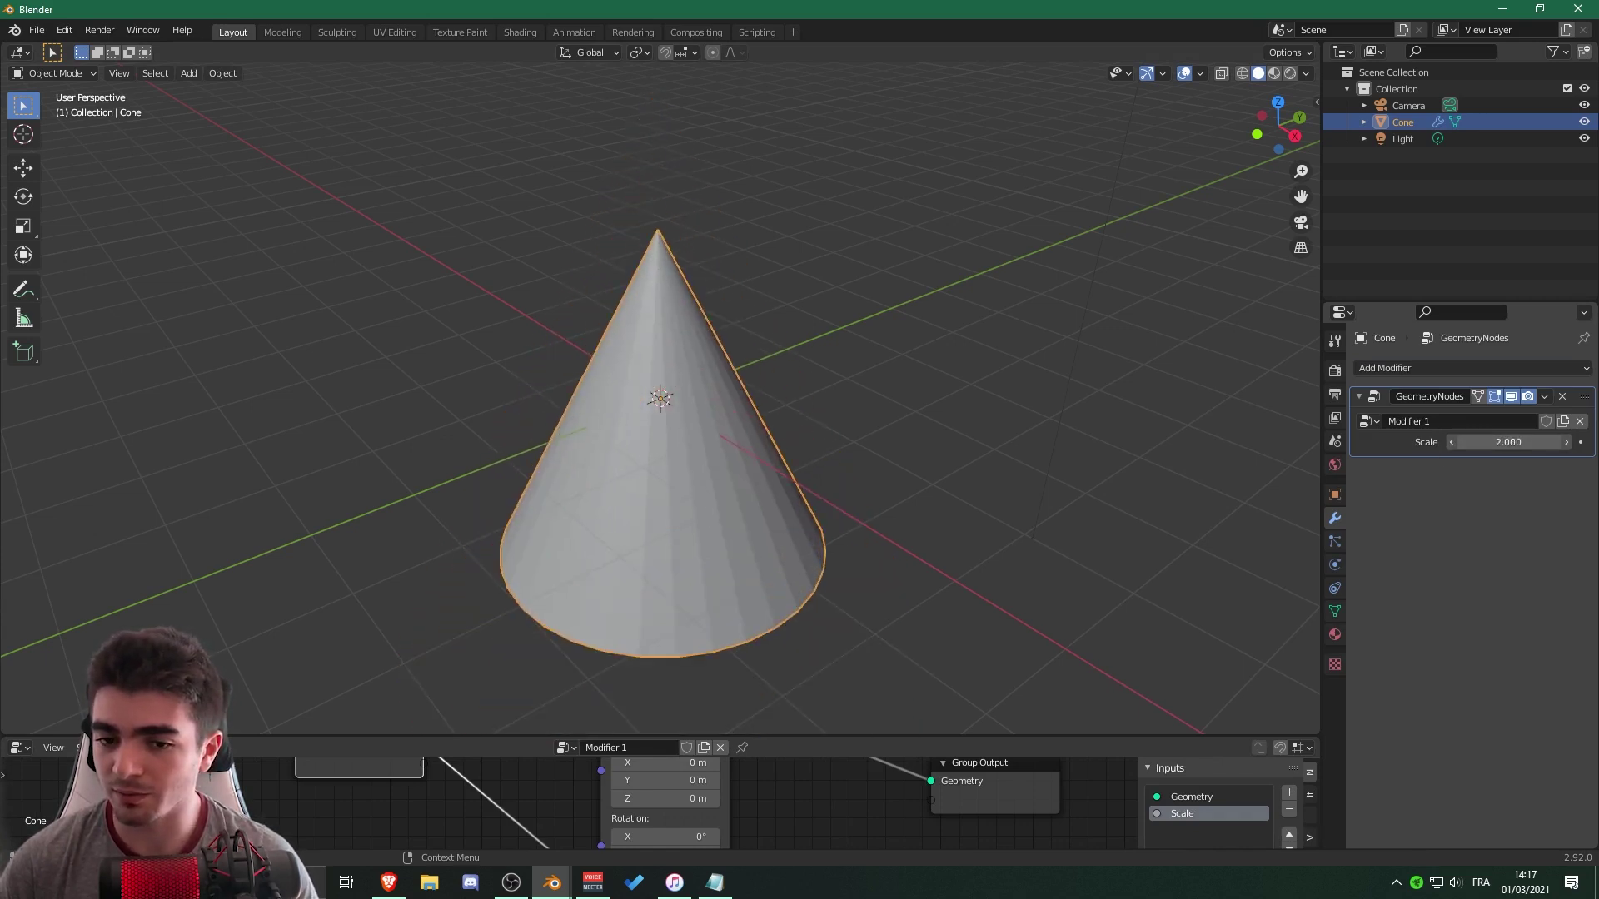
Remove the Geometry Nodes modifier from the cone and delete the cone.
{"action": "left_click", "coordinate": [1561, 397]}
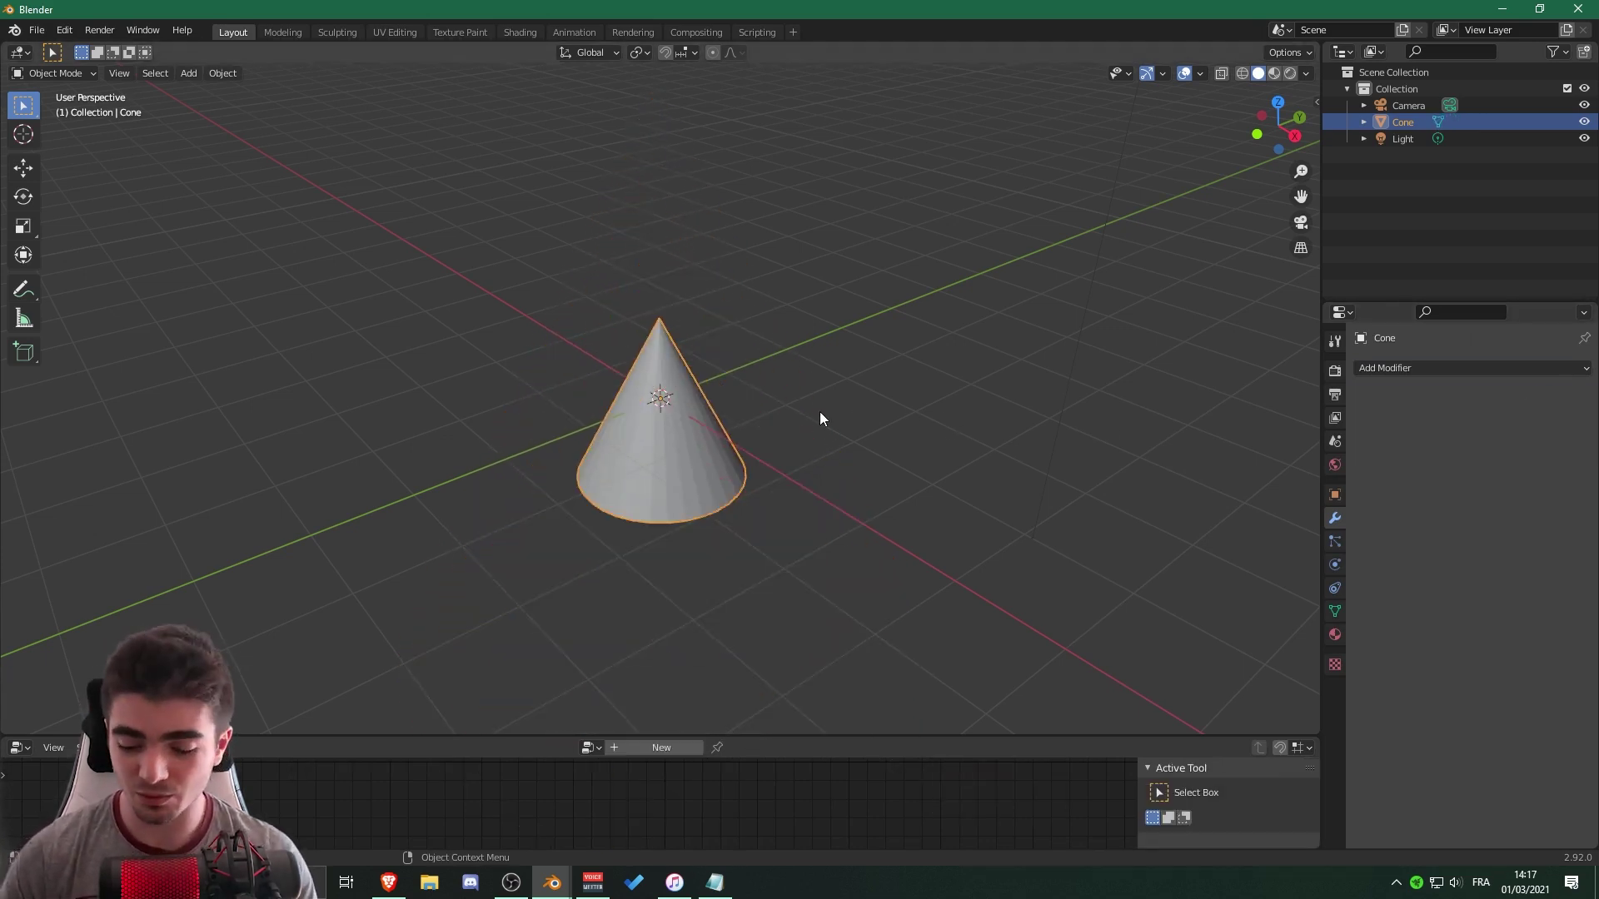
{"action": "key", "text": "Delete"}
Add a new cube mesh and give it a Bevel modifier.
{"action": "key", "text": "shift+a"}
{"action": "mouse_move", "coordinate": [819, 412]}
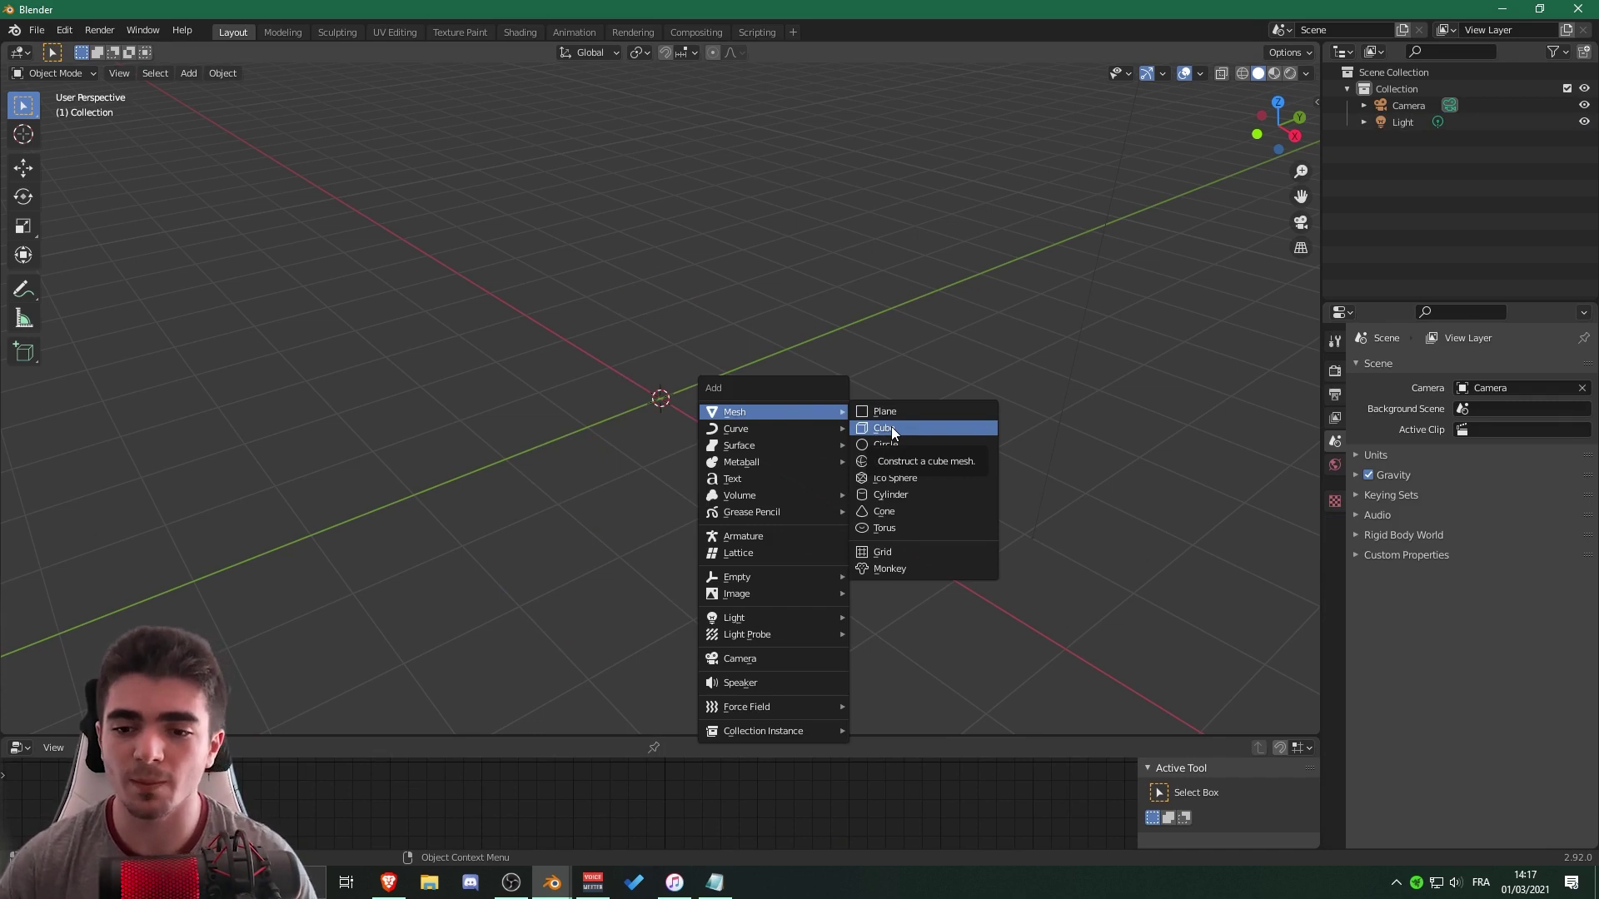
{"action": "left_click", "coordinate": [891, 426]}
{"action": "left_click", "coordinate": [1419, 367]}
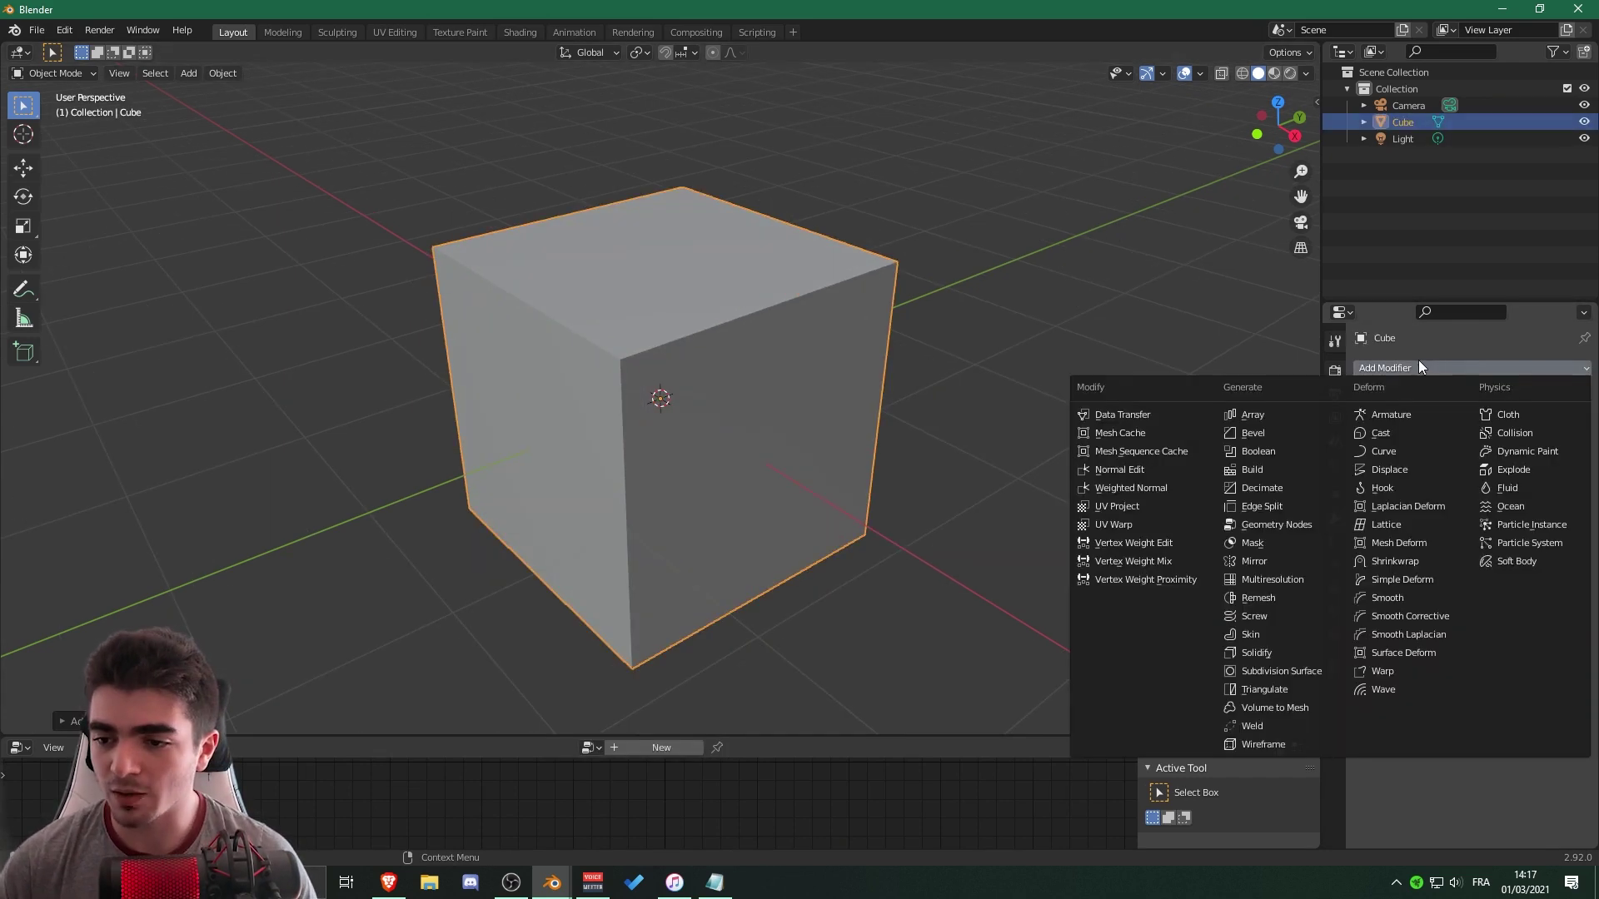
{"action": "left_click", "coordinate": [1284, 438]}
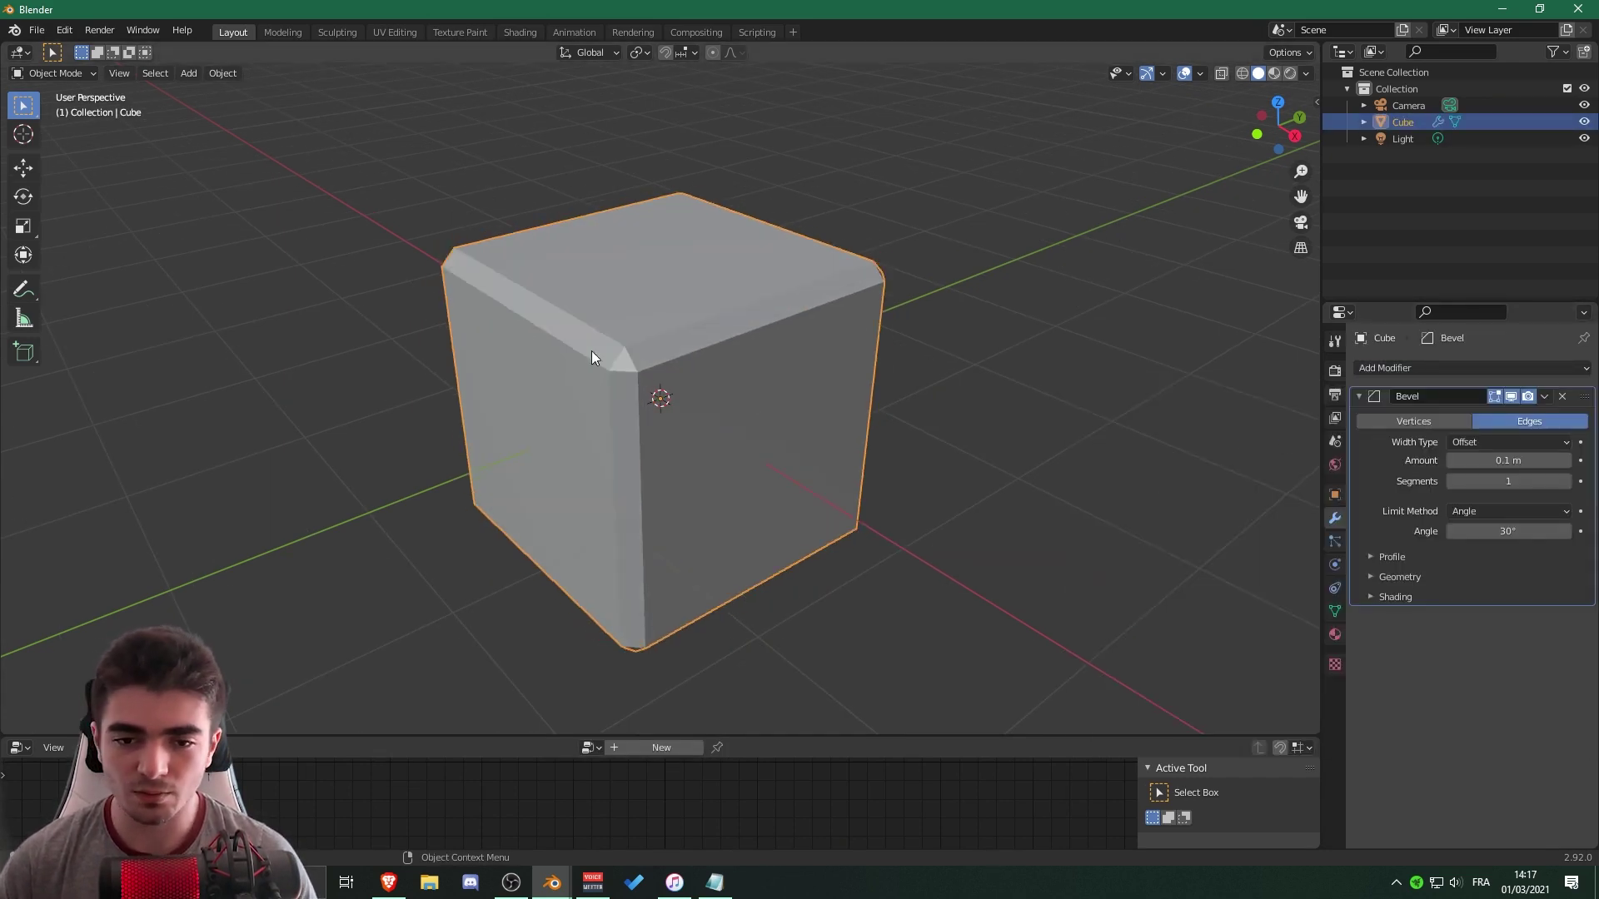
Add a second cube mesh and move it along the ground away from the beveled cube.
{"action": "scroll", "coordinate": [516, 345], "scroll_direction": "down", "scroll_amount": 8}
{"action": "key", "text": "shift+a"}
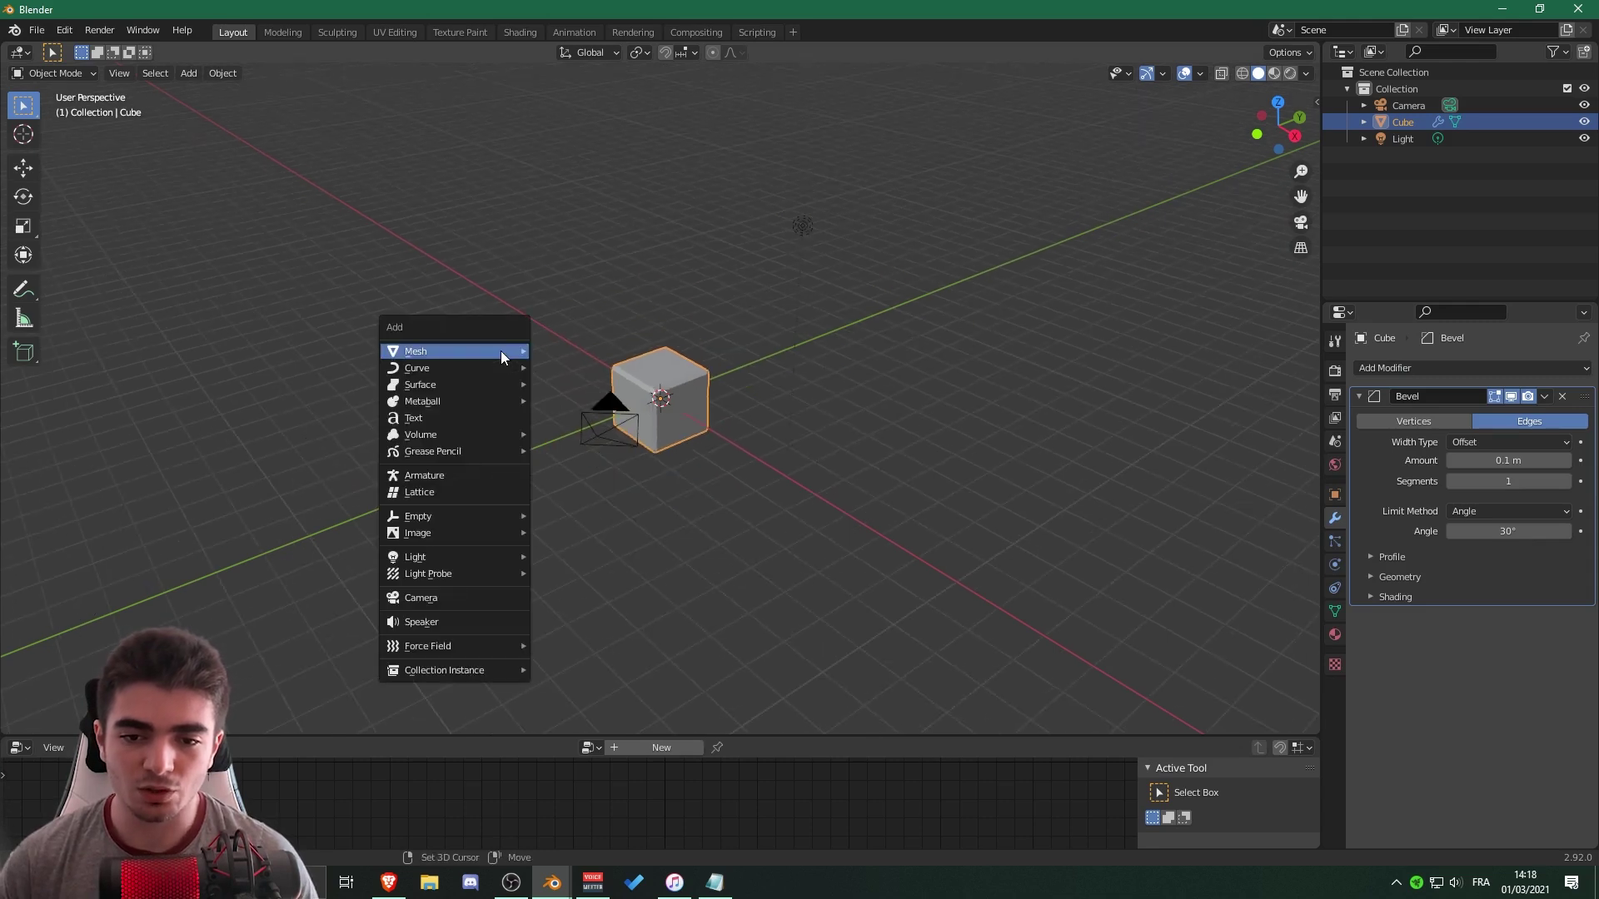
{"action": "mouse_move", "coordinate": [502, 352]}
{"action": "left_click", "coordinate": [564, 367]}
{"action": "middle_click_drag", "start_coordinate": [613, 387], "coordinate": [746, 426]}
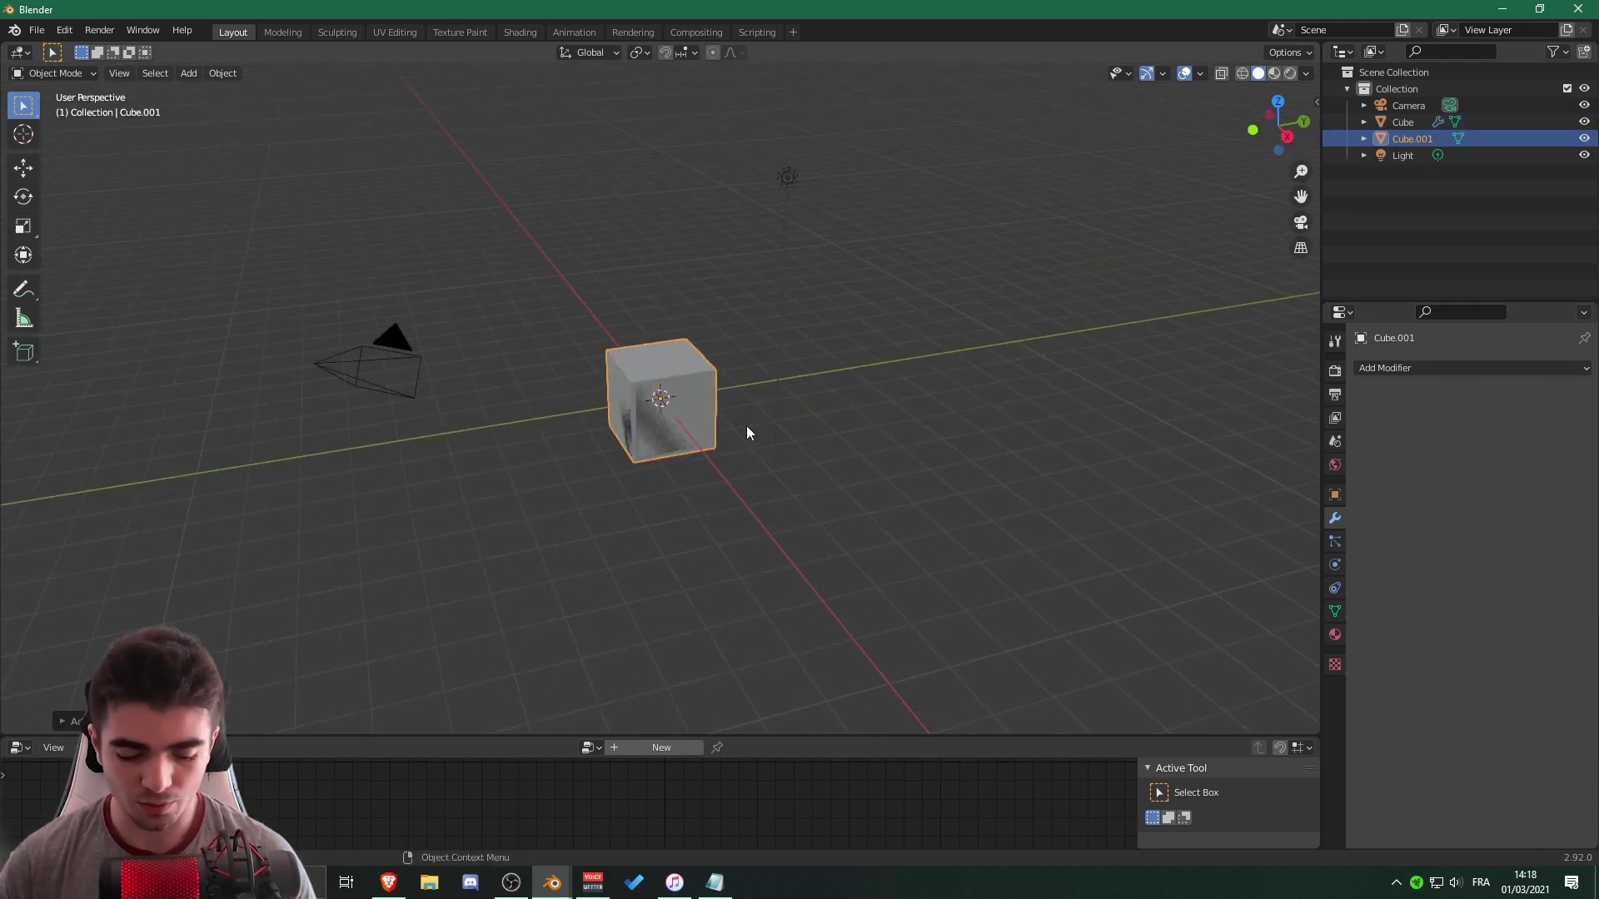
{"action": "key", "text": "g"}
{"action": "left_click", "coordinate": [555, 433]}
{"action": "key", "text": "shift+s"}
{"action": "key", "text": "Escape"}
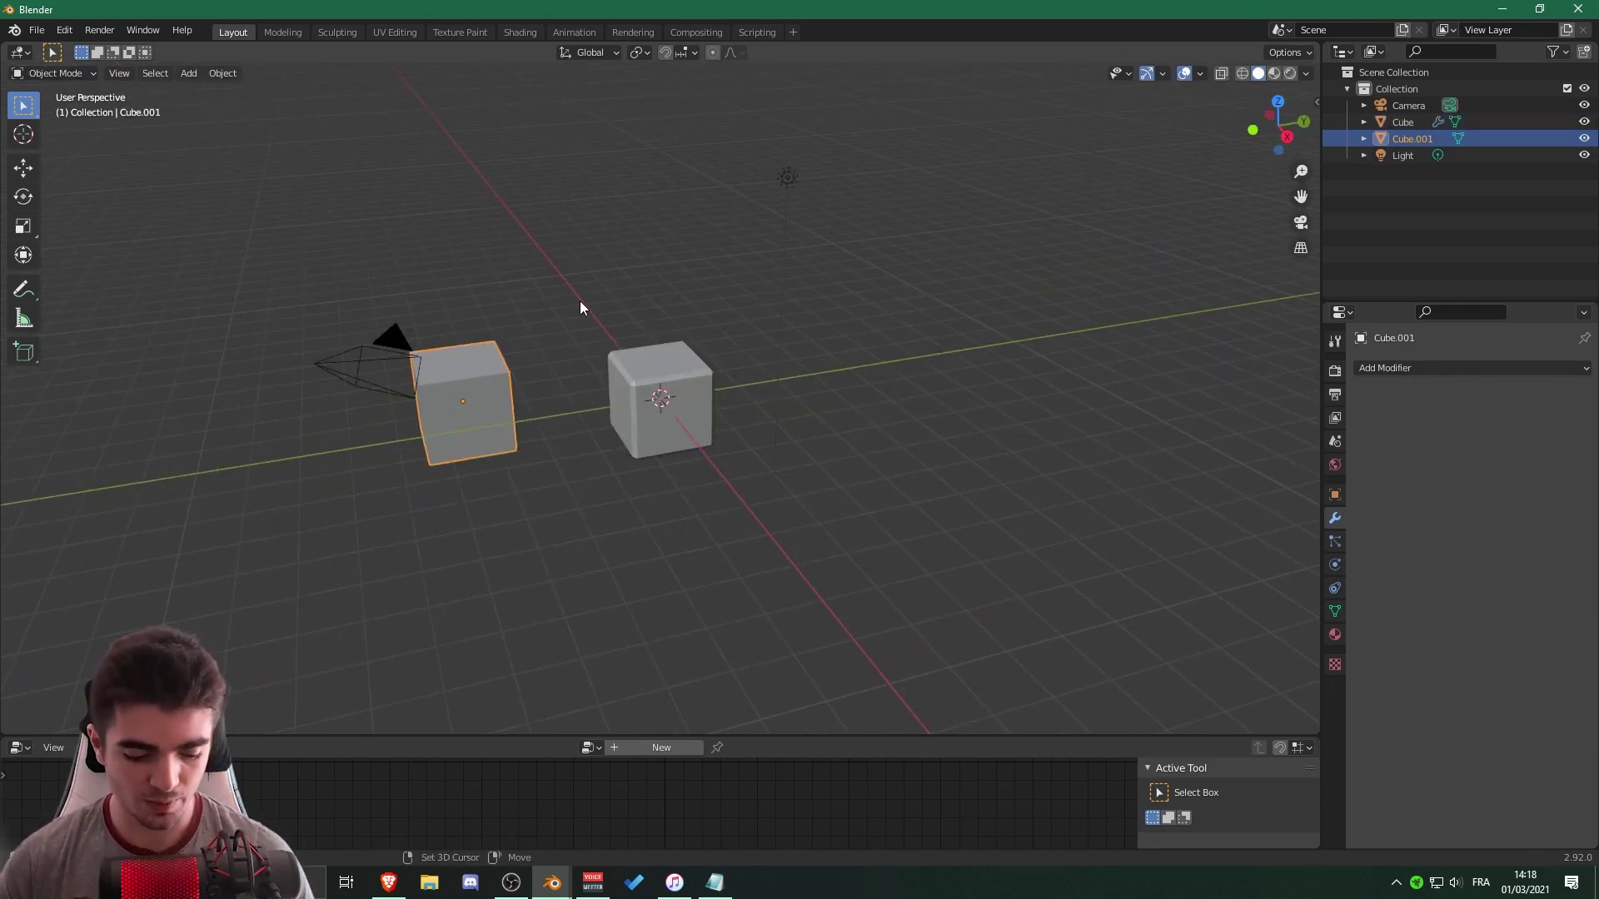
Duplicate the plain cube three times and place the copies around the beveled cube.
{"action": "key", "text": "shift+d"}
{"action": "left_click", "coordinate": [780, 203]}
{"action": "key", "text": "shift+d"}
{"action": "left_click", "coordinate": [962, 311]}
{"action": "key", "text": "shift+d"}
{"action": "left_click", "coordinate": [841, 485]}
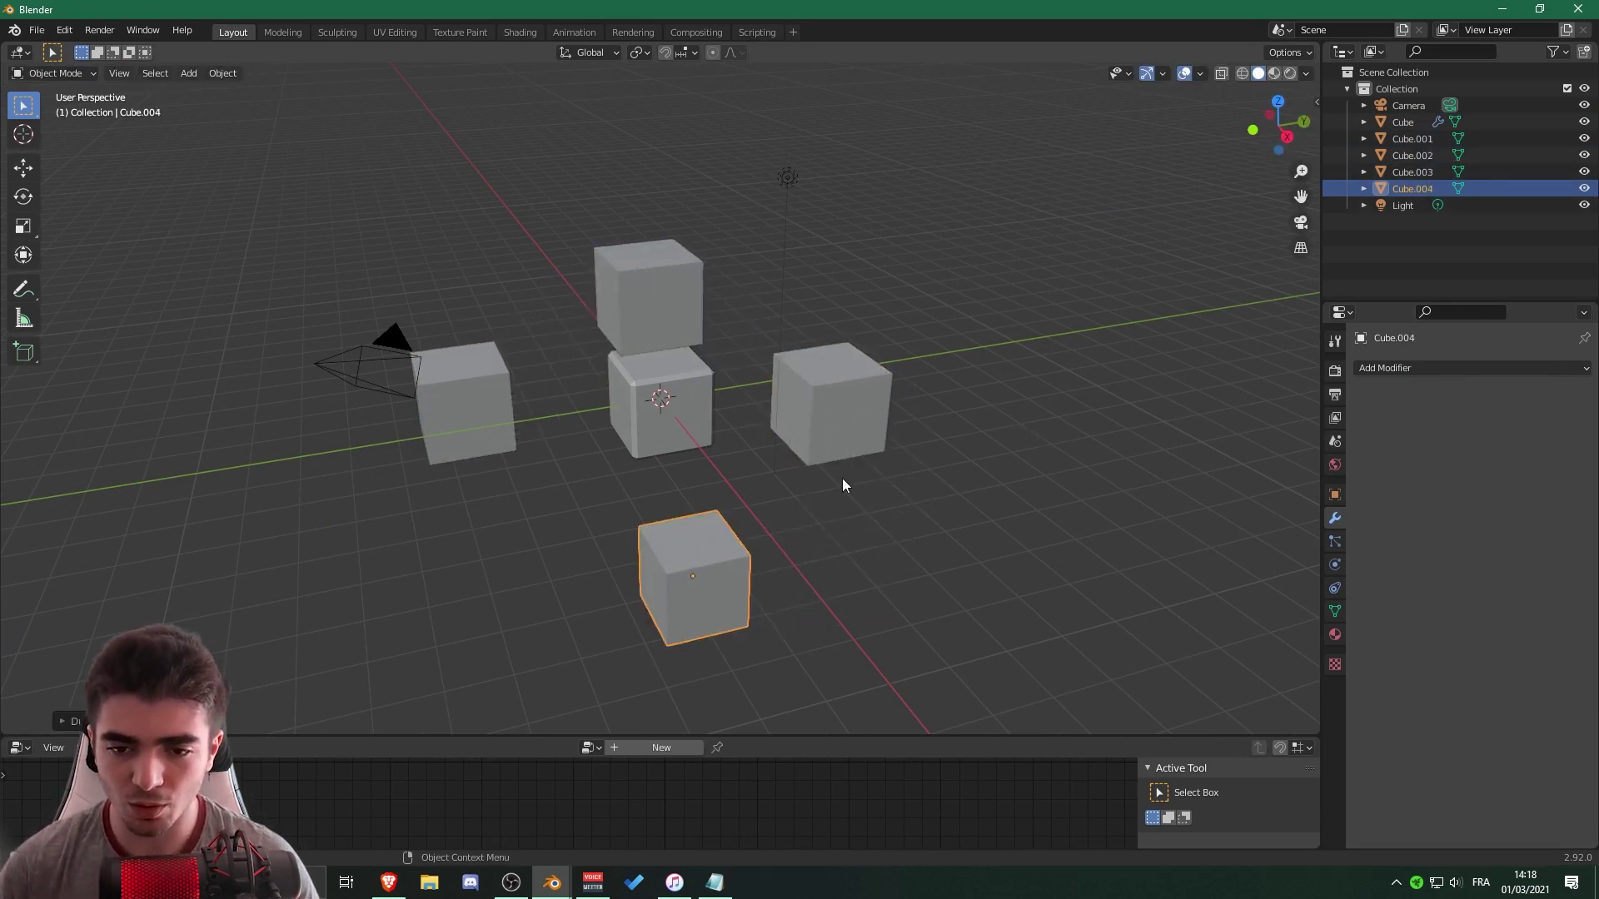
Select the four plain cubes with the beveled cube active, and copy its Bevel modifier to the selected objects.
{"action": "middle_click_drag", "start_coordinate": [842, 486], "coordinate": [731, 622]}
{"action": "left_click", "coordinate": [860, 381], "text": "shift"}
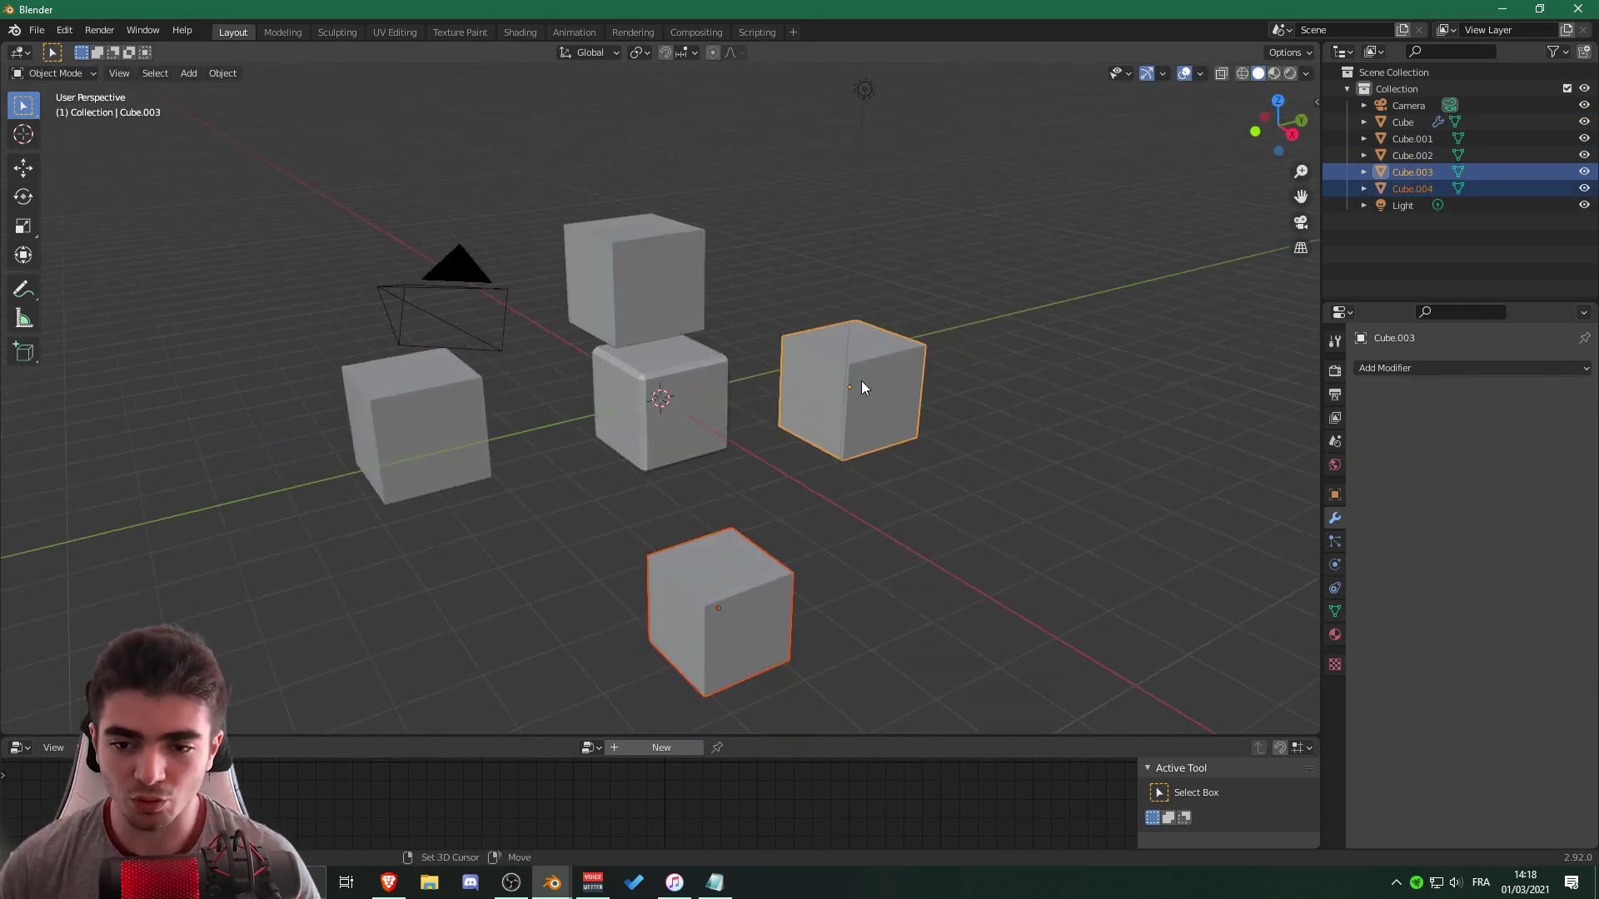
{"action": "left_click", "coordinate": [568, 238], "text": "shift"}
{"action": "left_click", "coordinate": [396, 419], "text": "shift"}
{"action": "middle_click_drag", "start_coordinate": [396, 420], "coordinate": [573, 440]}
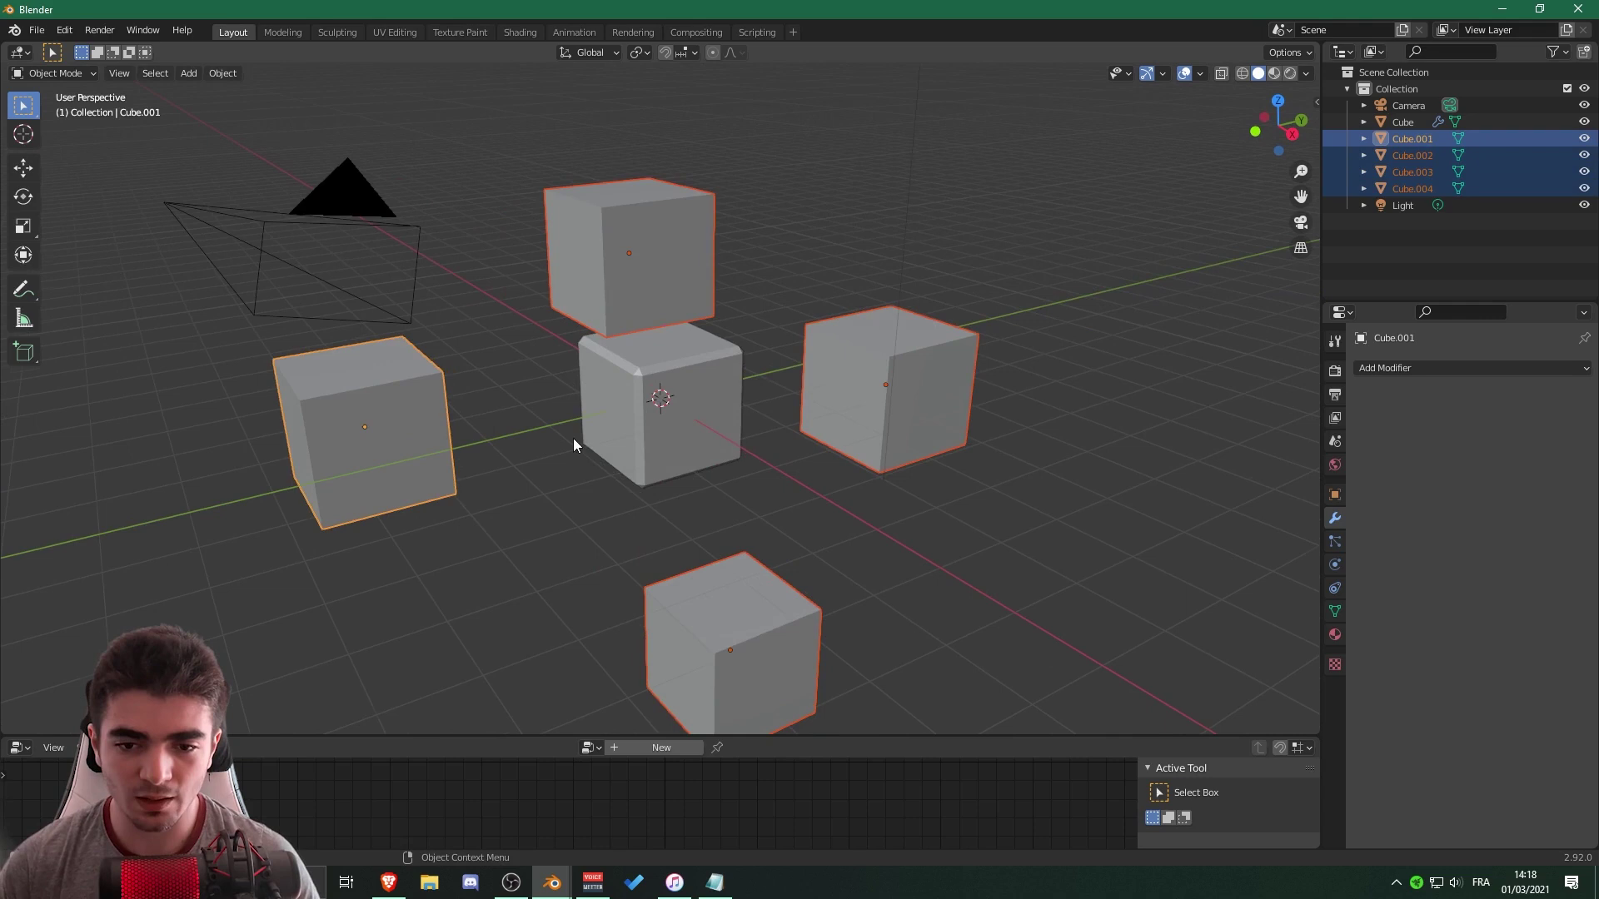
{"action": "left_click", "coordinate": [660, 372], "text": "shift"}
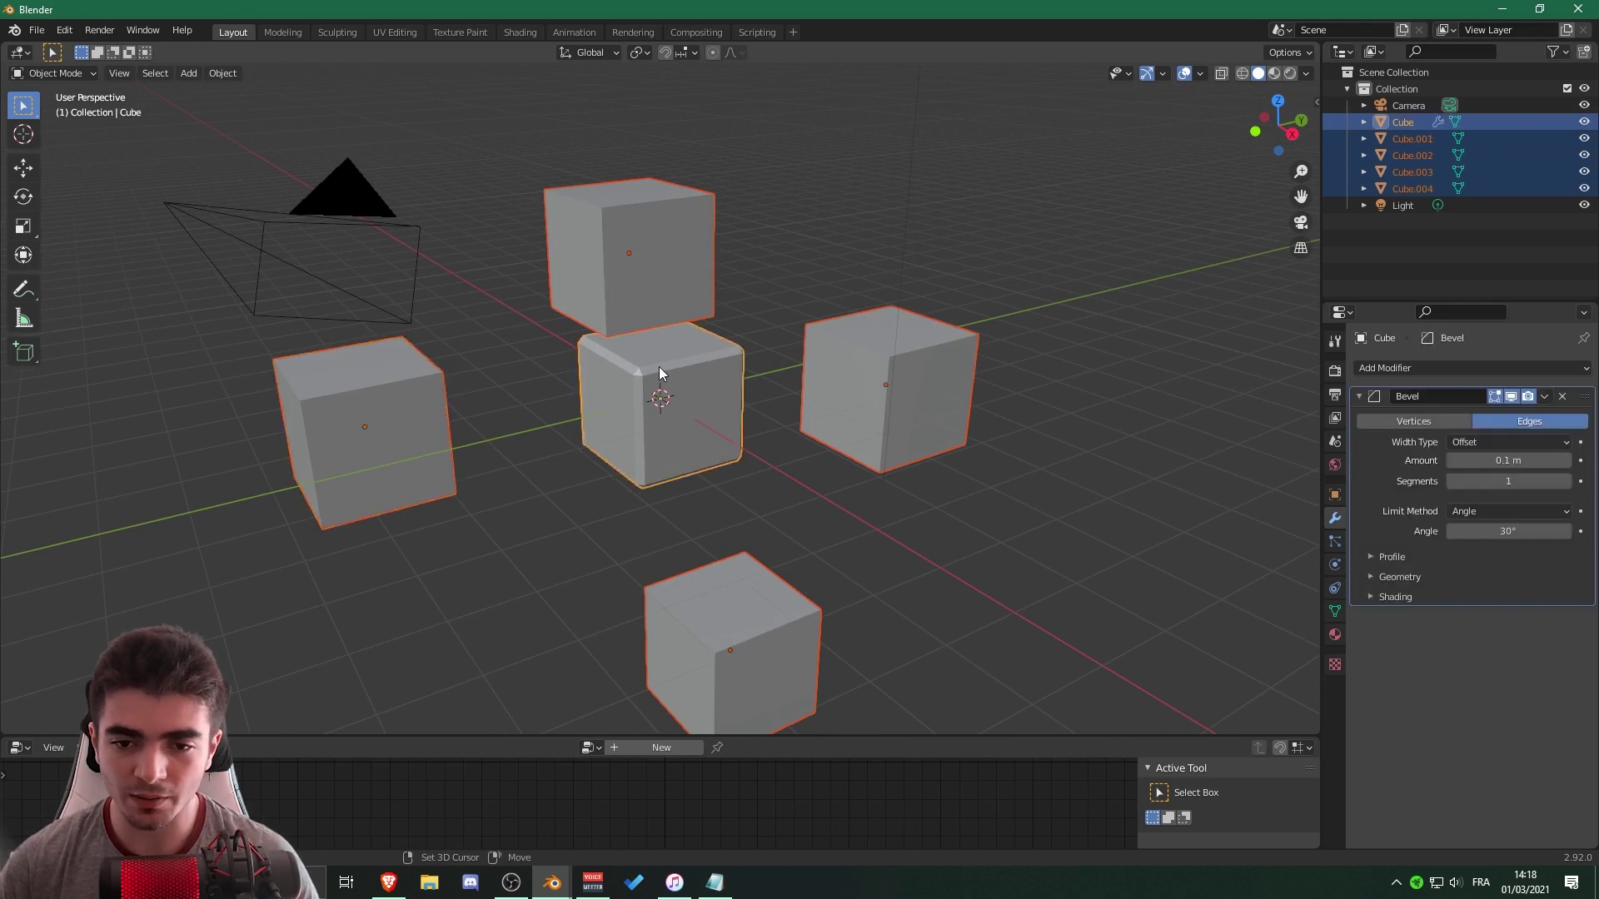
{"action": "left_click", "coordinate": [1544, 397]}
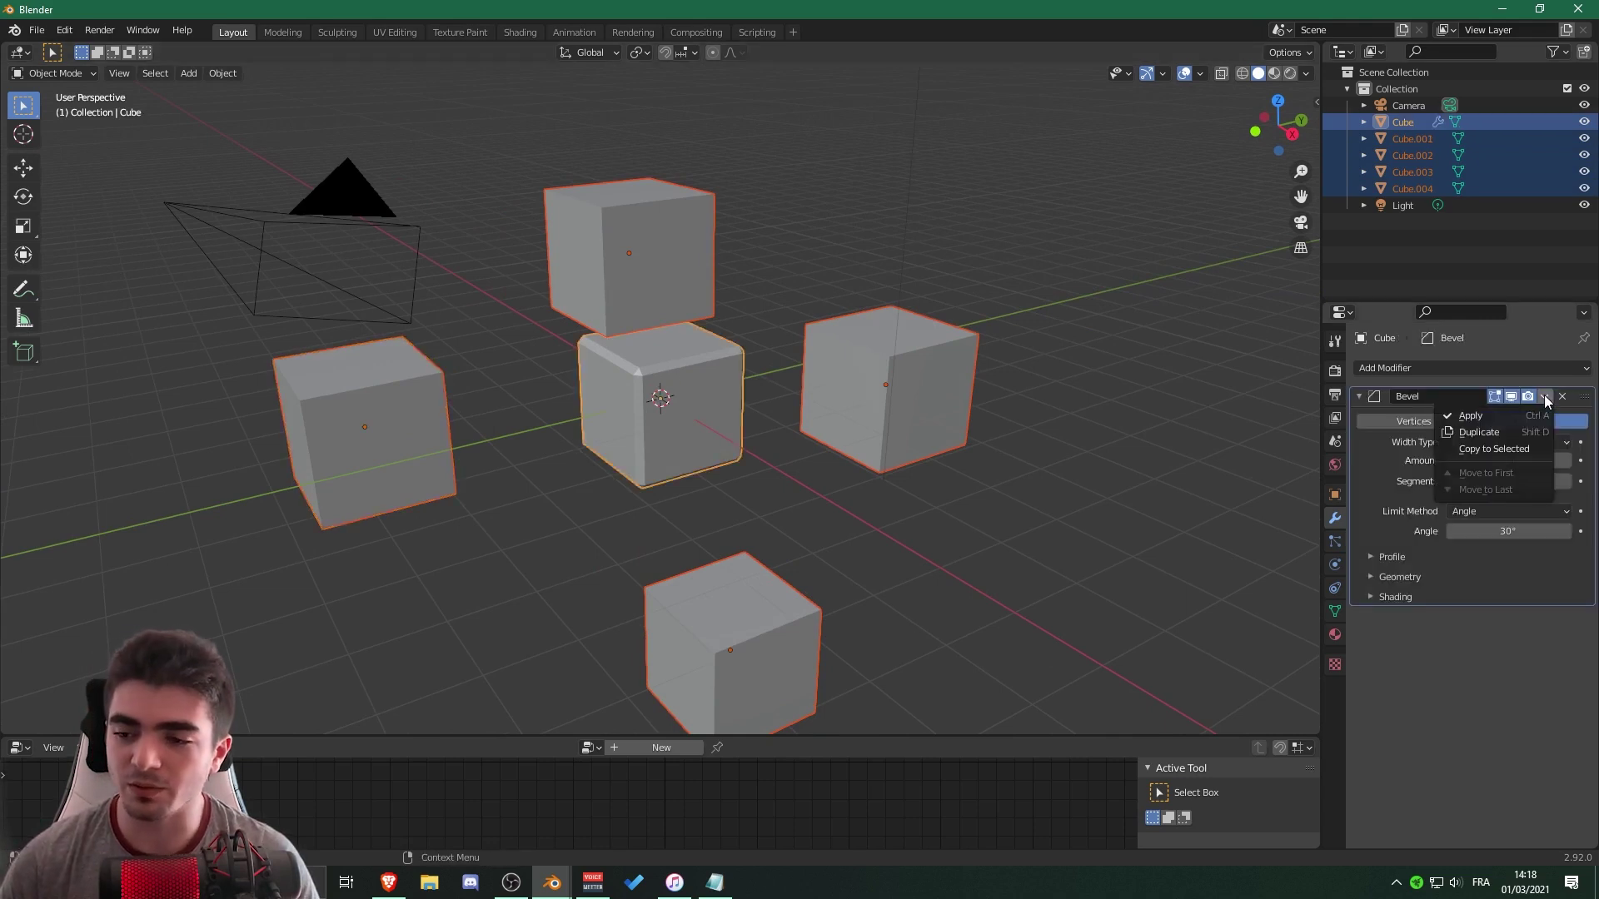
{"action": "left_click", "coordinate": [1500, 450]}
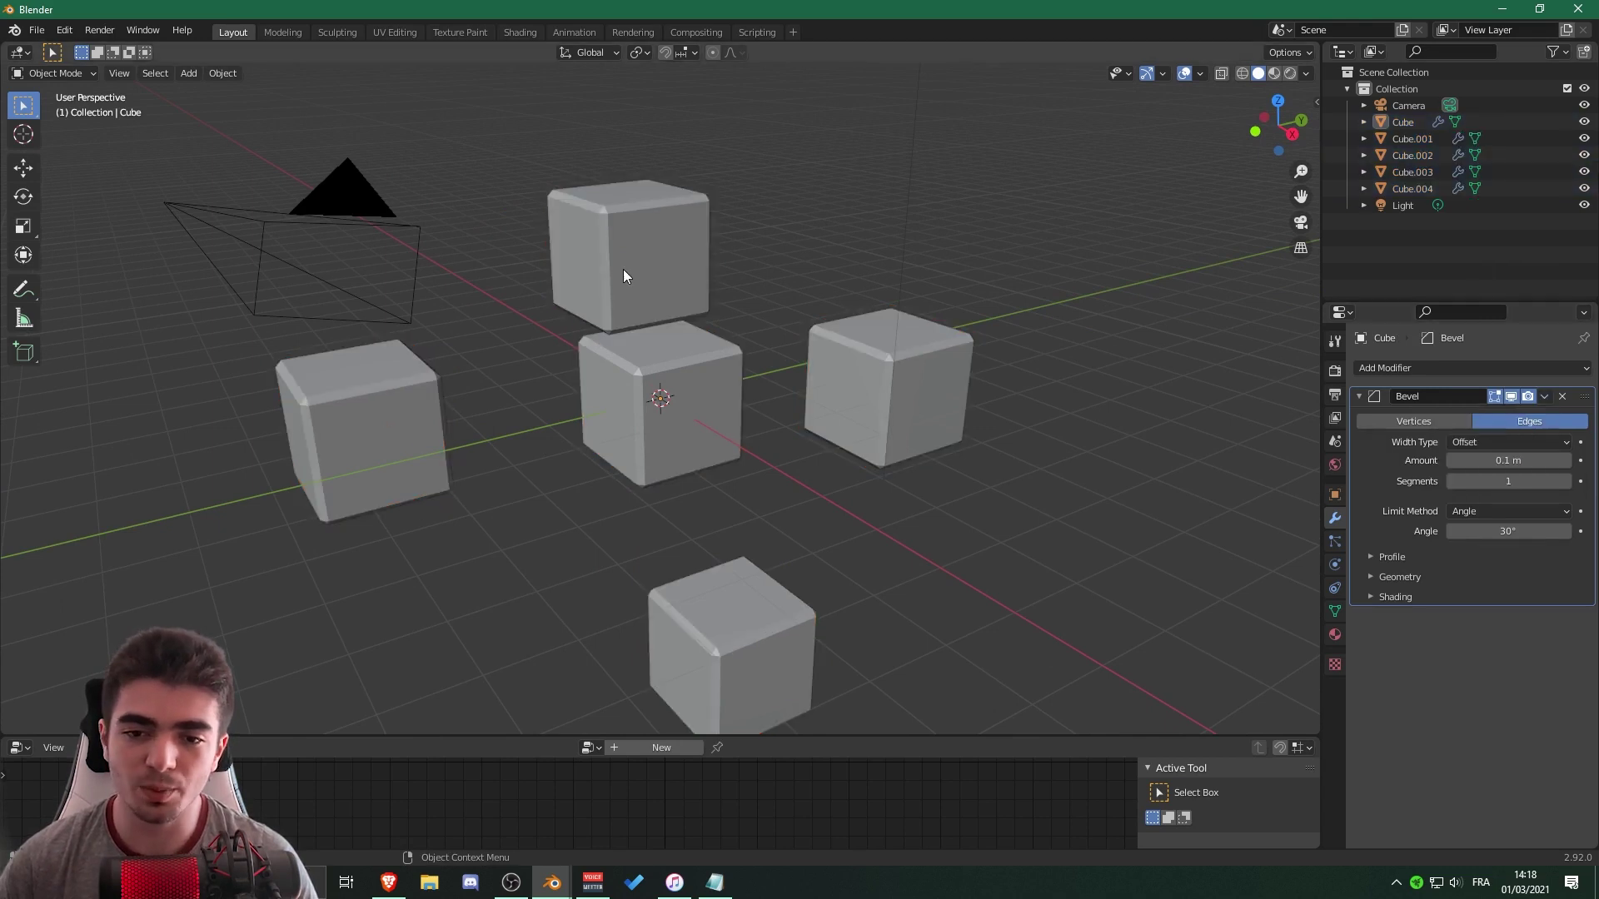
Inspect the modifier settings of each of the four surrounding cubes in turn.
{"action": "left_click", "coordinate": [621, 263]}
{"action": "left_click", "coordinate": [876, 351]}
{"action": "left_click", "coordinate": [715, 596]}
{"action": "left_click", "coordinate": [366, 396]}
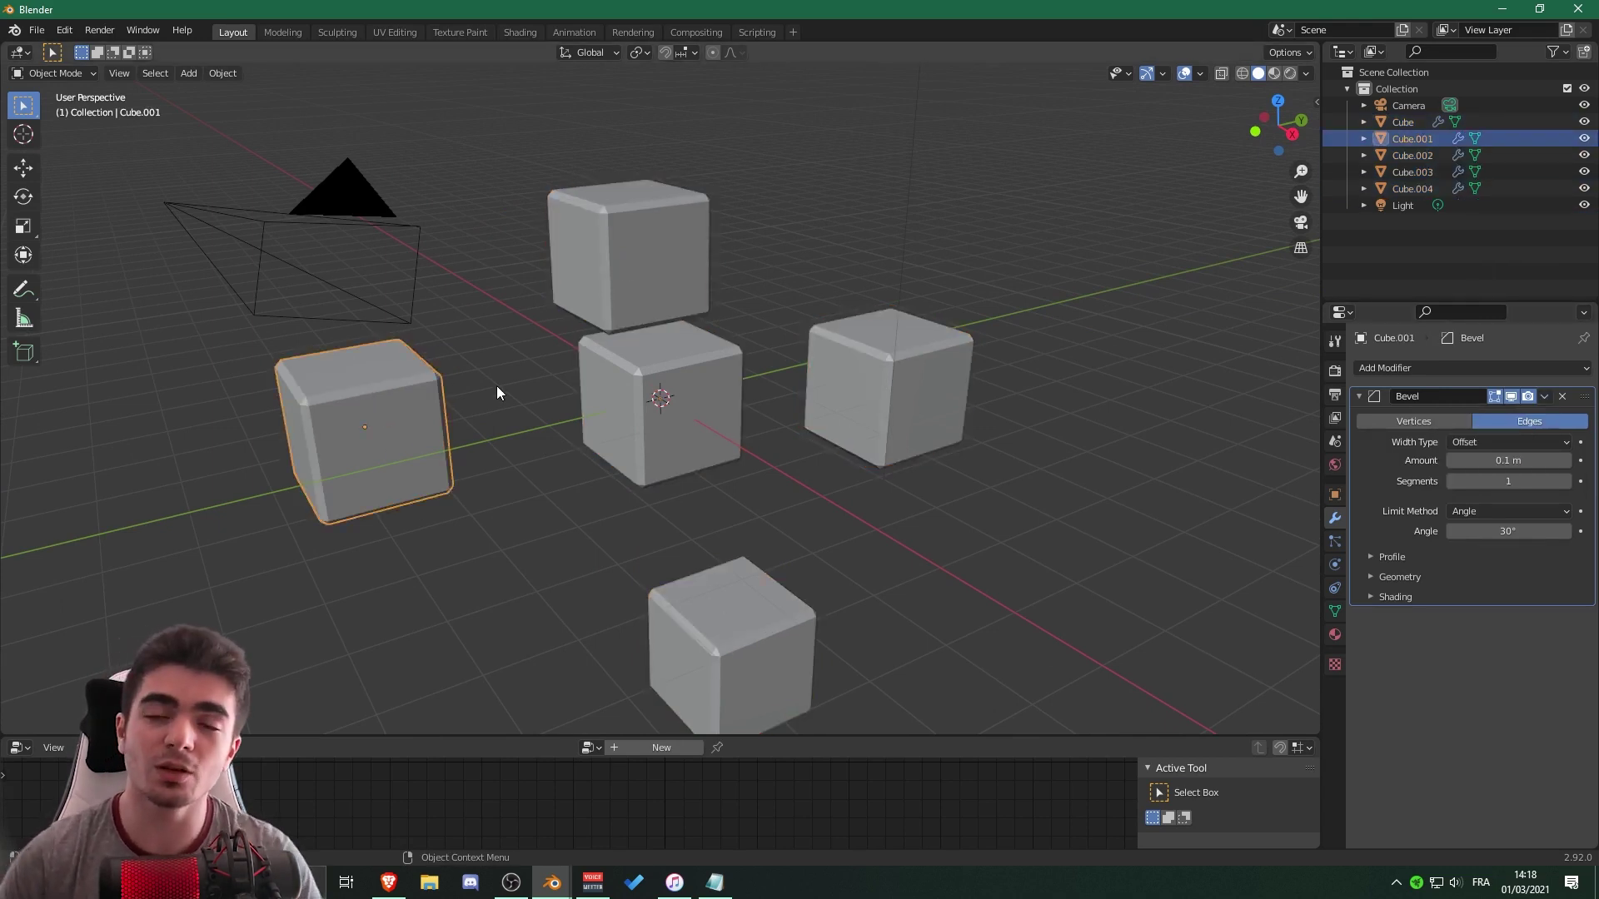
{"action": "left_click", "coordinate": [641, 229]}
{"action": "left_click", "coordinate": [859, 426]}
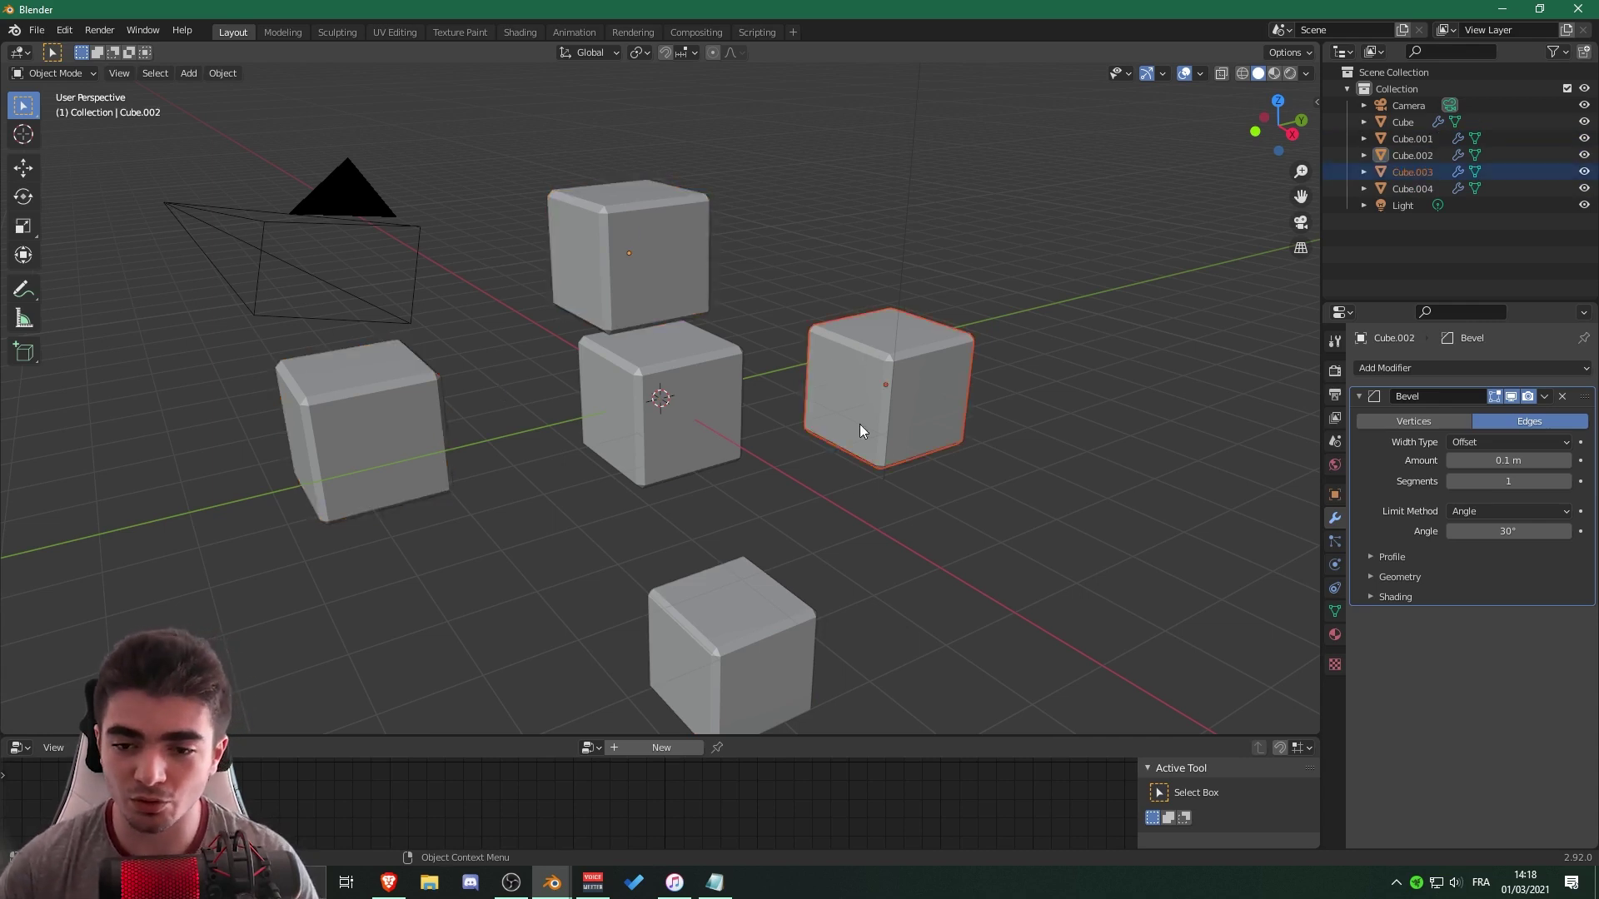
{"action": "left_click", "coordinate": [711, 651]}
{"action": "left_click", "coordinate": [377, 425]}
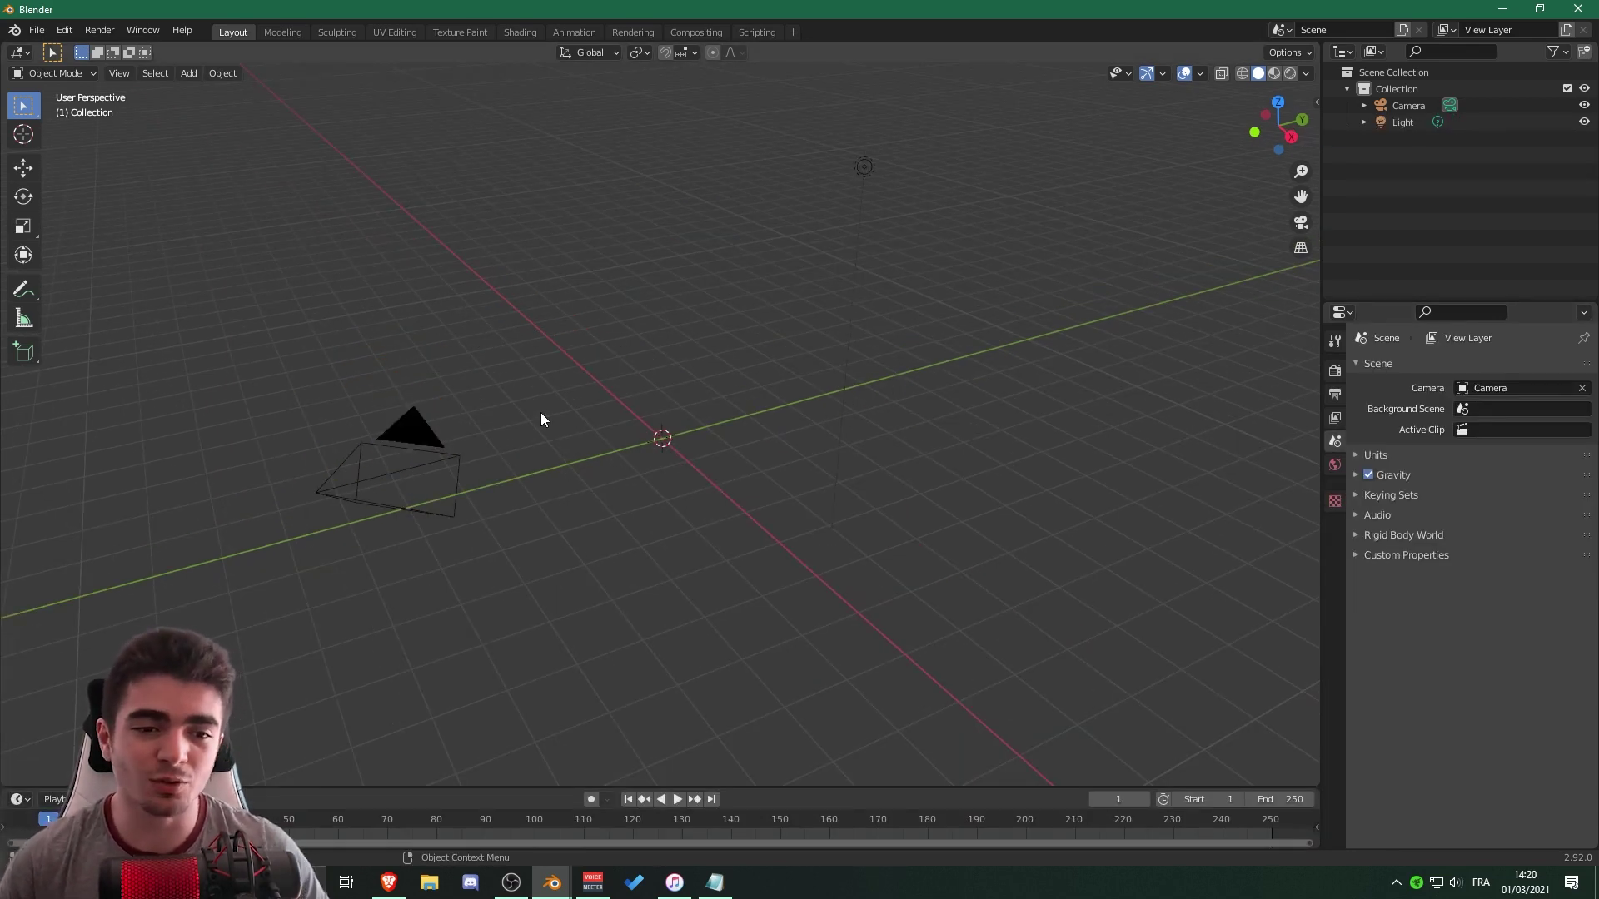
Draw a large box on the grid with the Add Cube tool, centred at about X -0.6, Y 2.7, Z 2.5 m.
{"action": "left_click", "coordinate": [24, 356]}
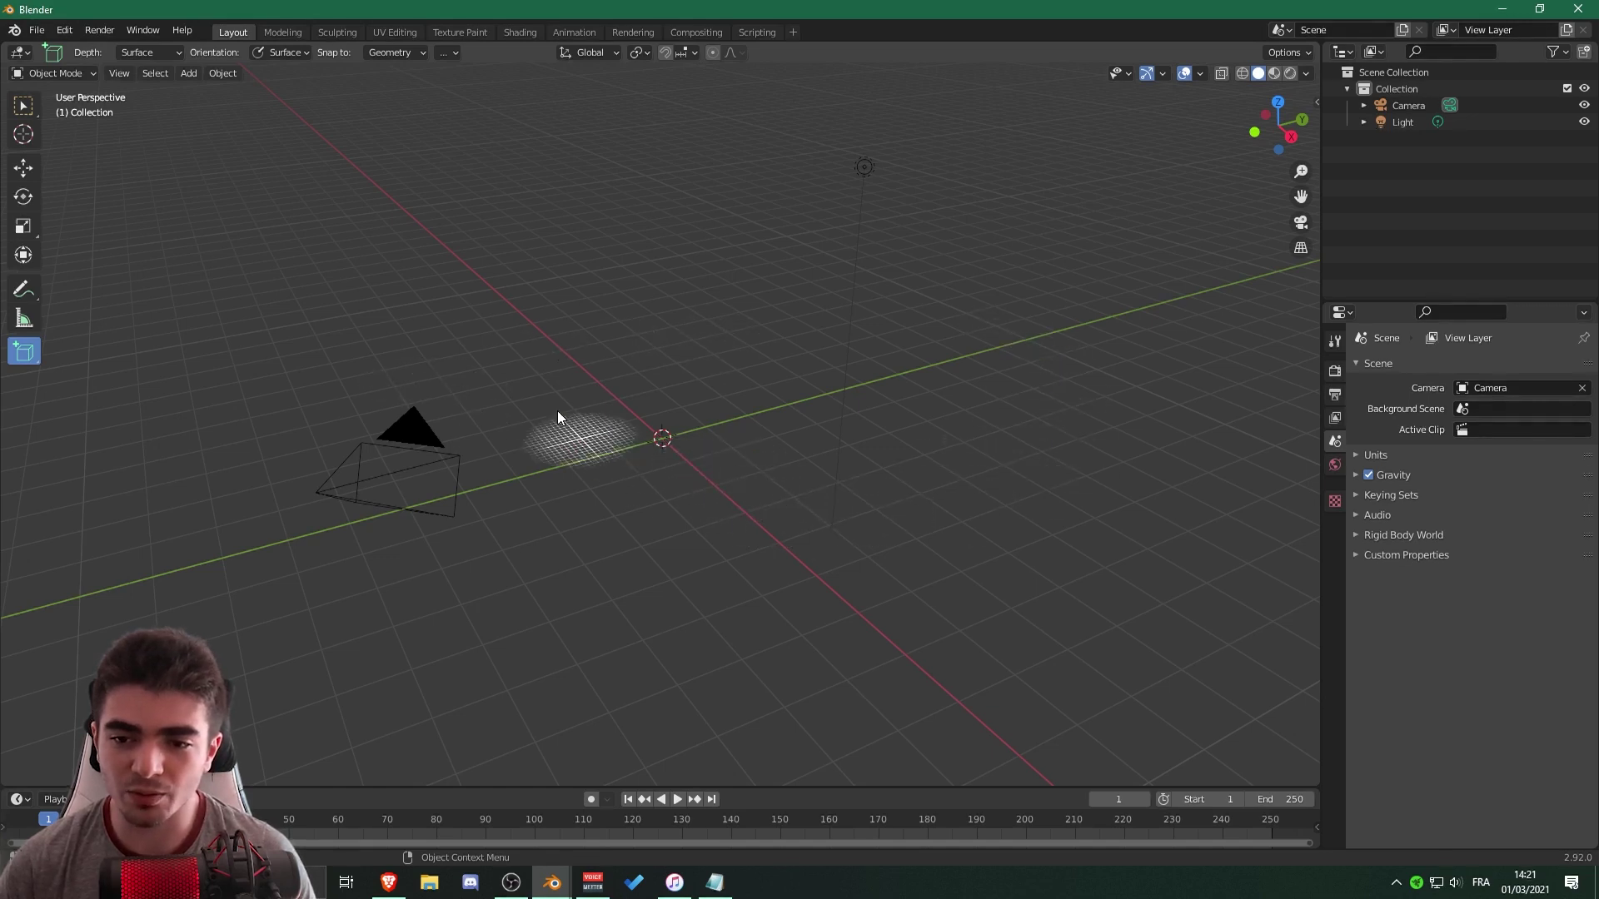
{"action": "middle_click_drag", "start_coordinate": [621, 502], "coordinate": [554, 395]}
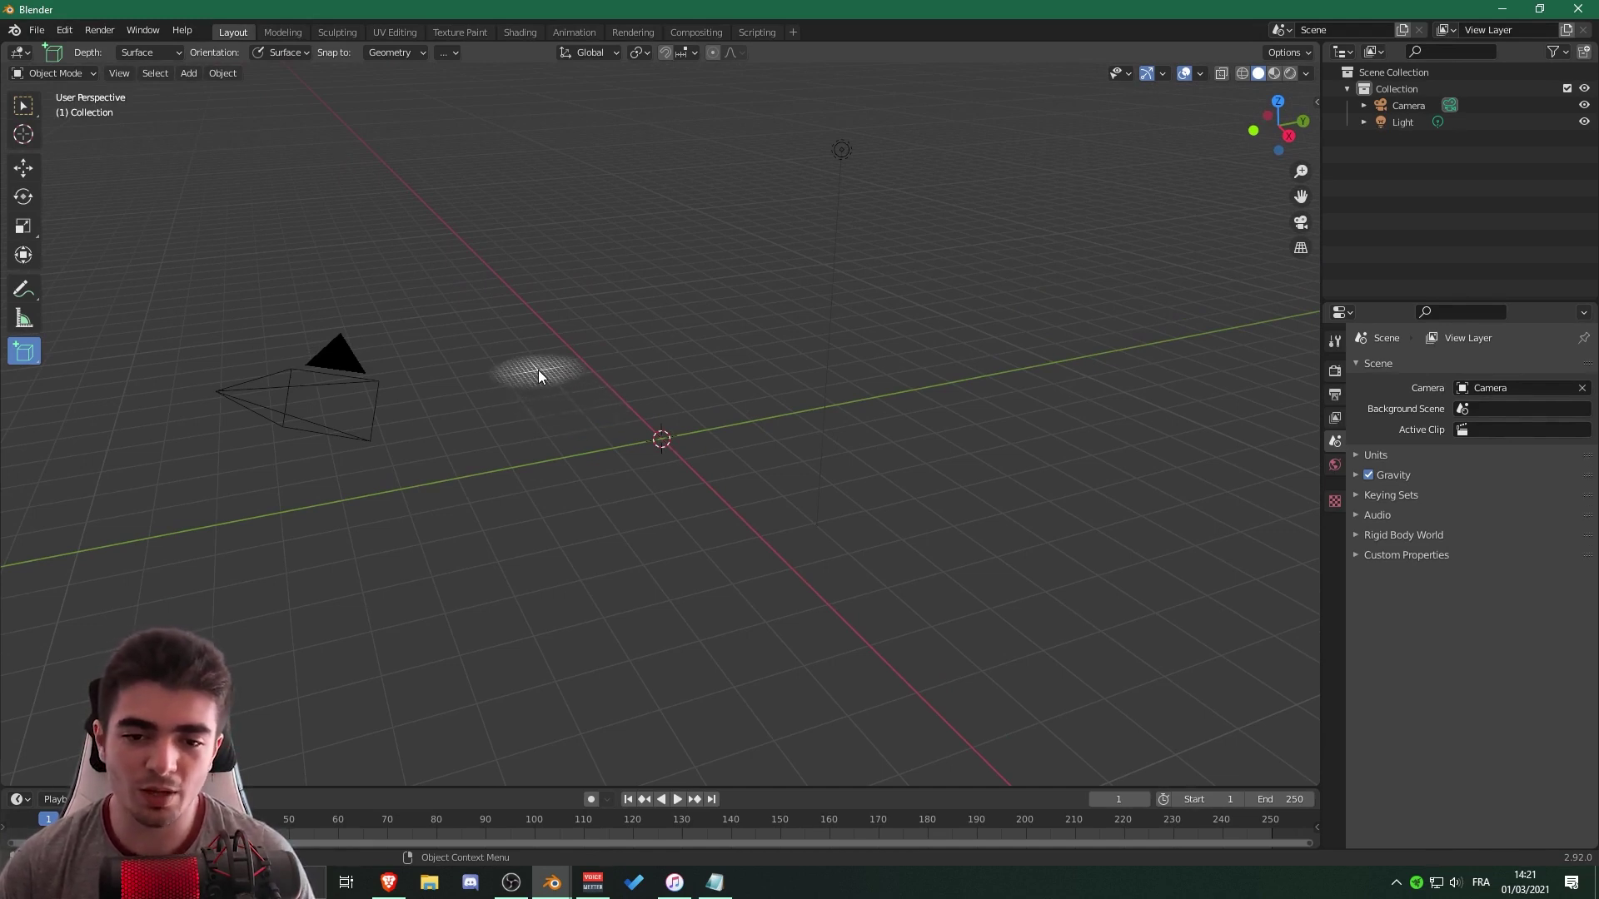
{"action": "left_click_drag", "start_coordinate": [539, 373], "coordinate": [1053, 450]}
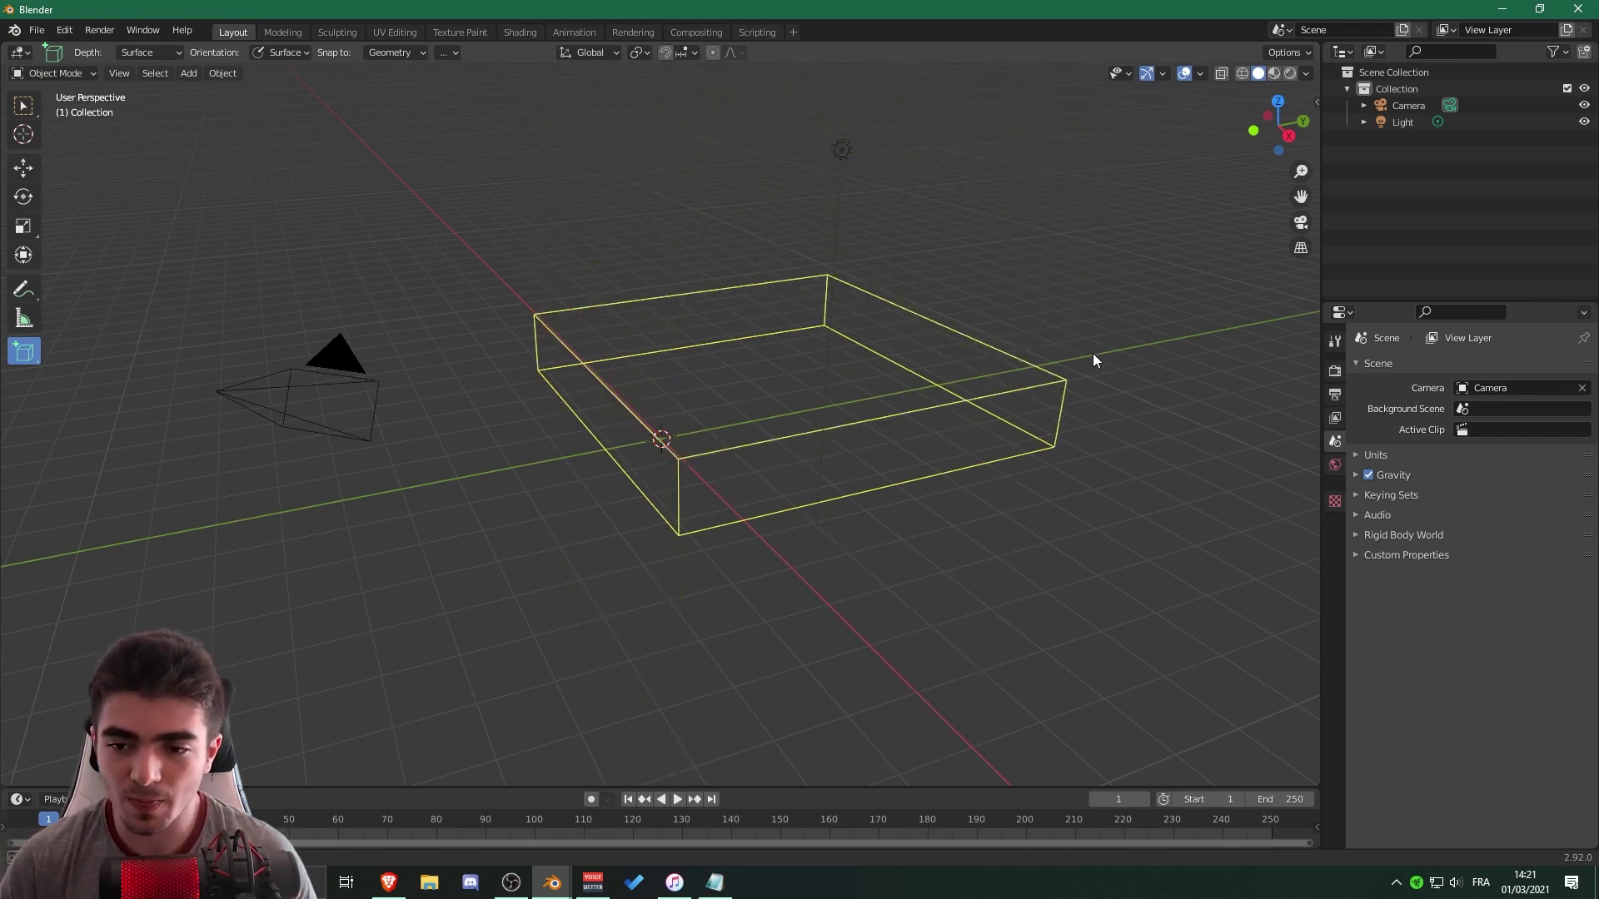
{"action": "left_click", "coordinate": [1130, 176]}
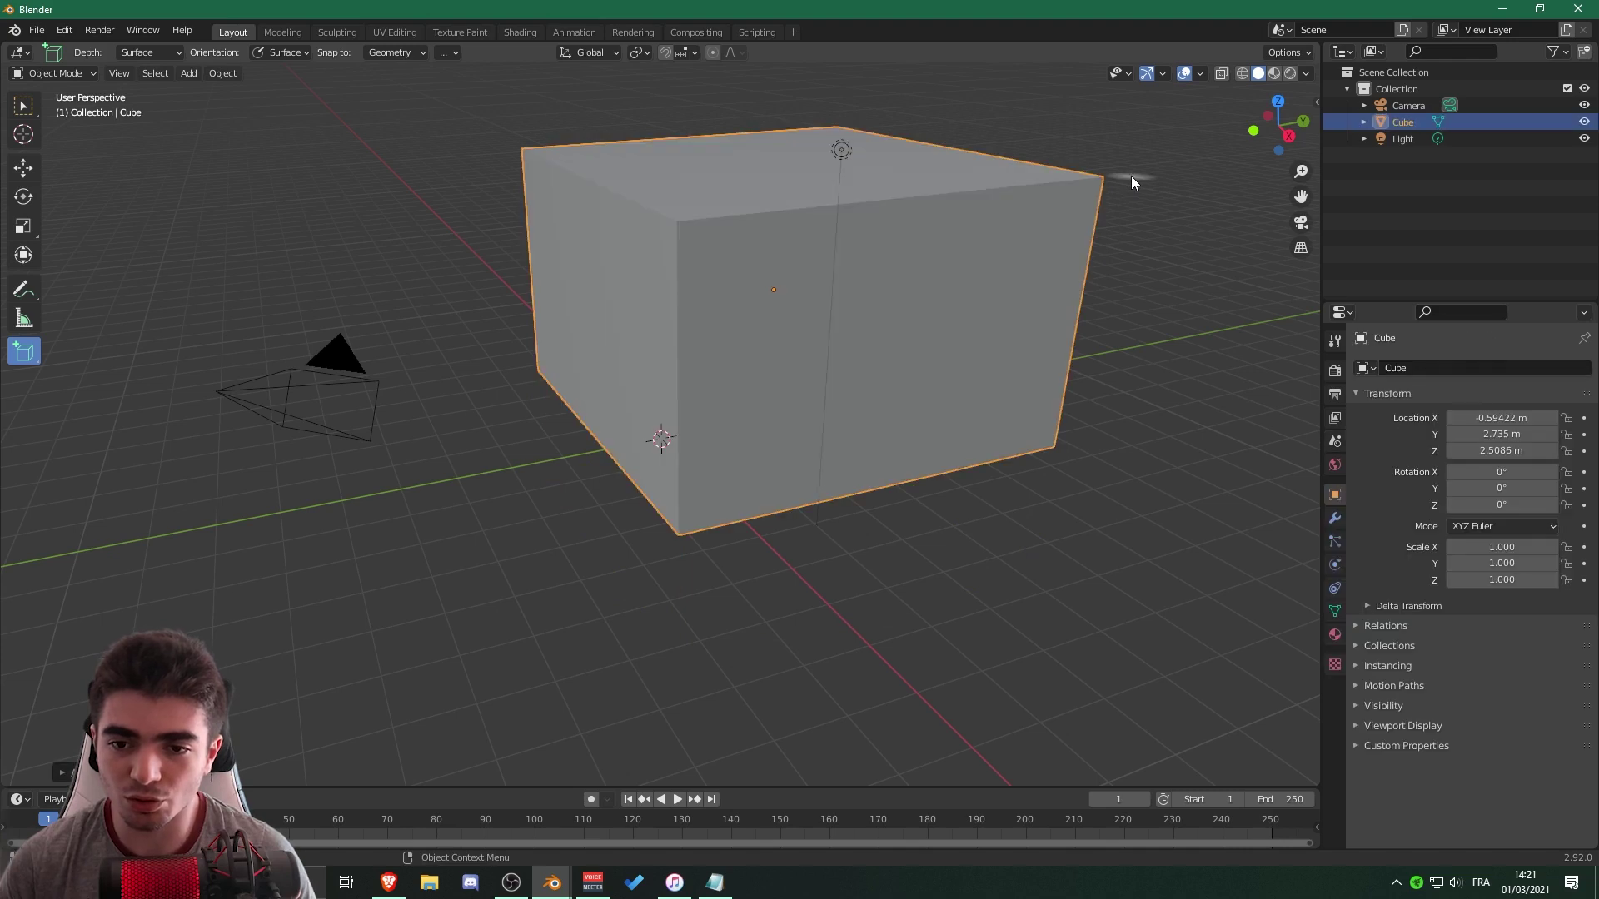
{"action": "scroll", "coordinate": [1130, 176], "scroll_direction": "down", "scroll_amount": 3}
{"action": "middle_click_drag", "start_coordinate": [1131, 176], "coordinate": [1018, 423]}
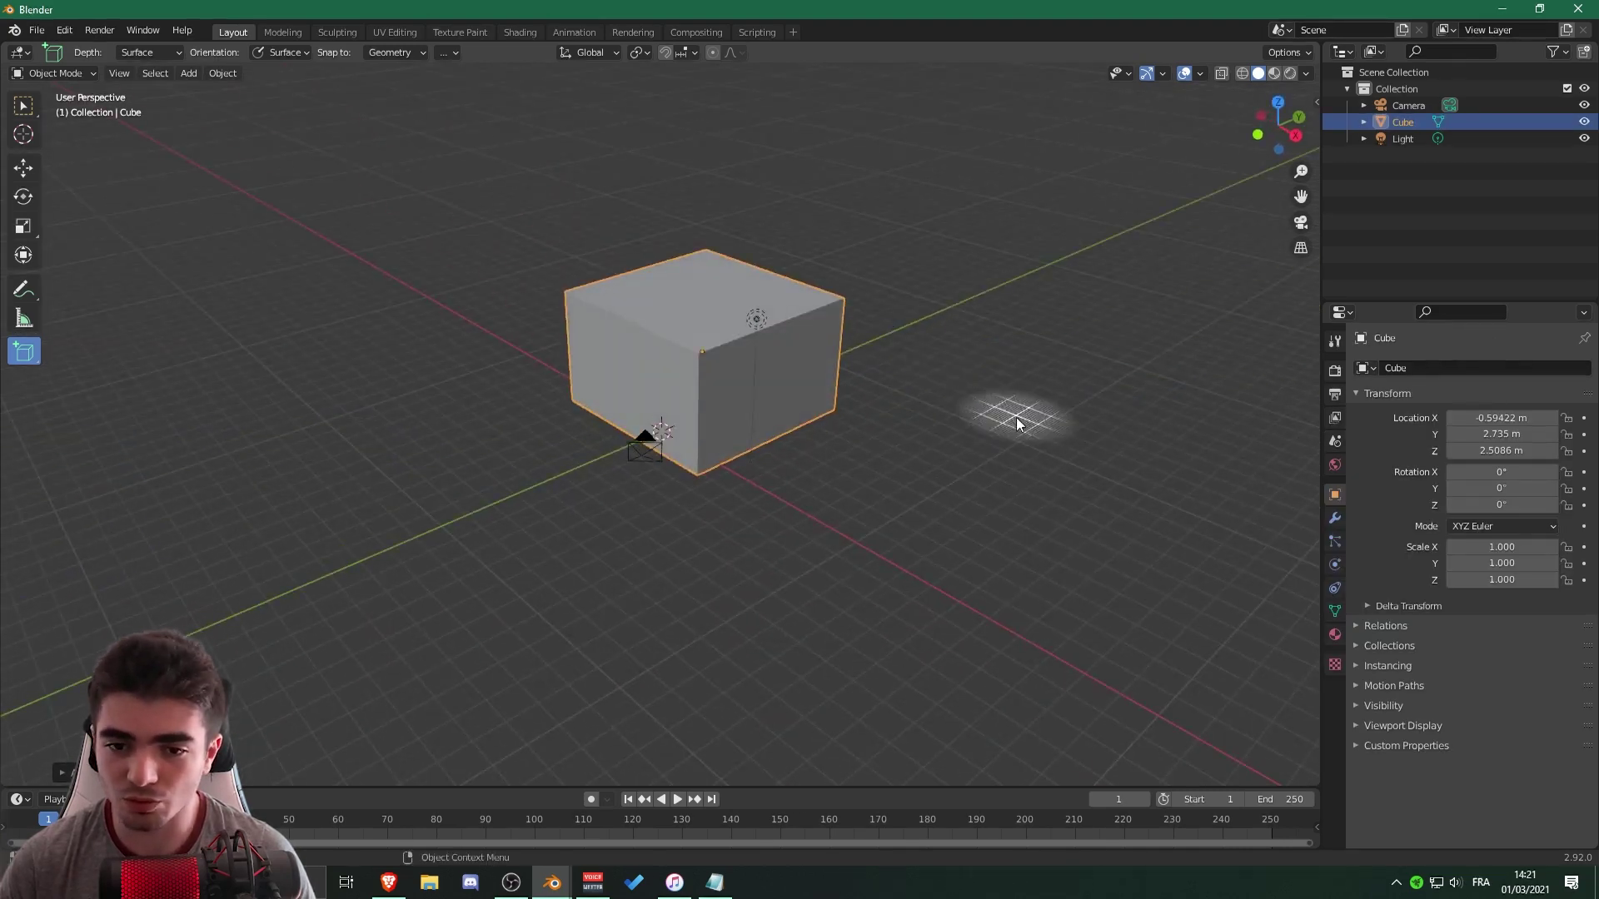
{"action": "scroll", "coordinate": [1018, 423], "scroll_direction": "up", "scroll_amount": 4}
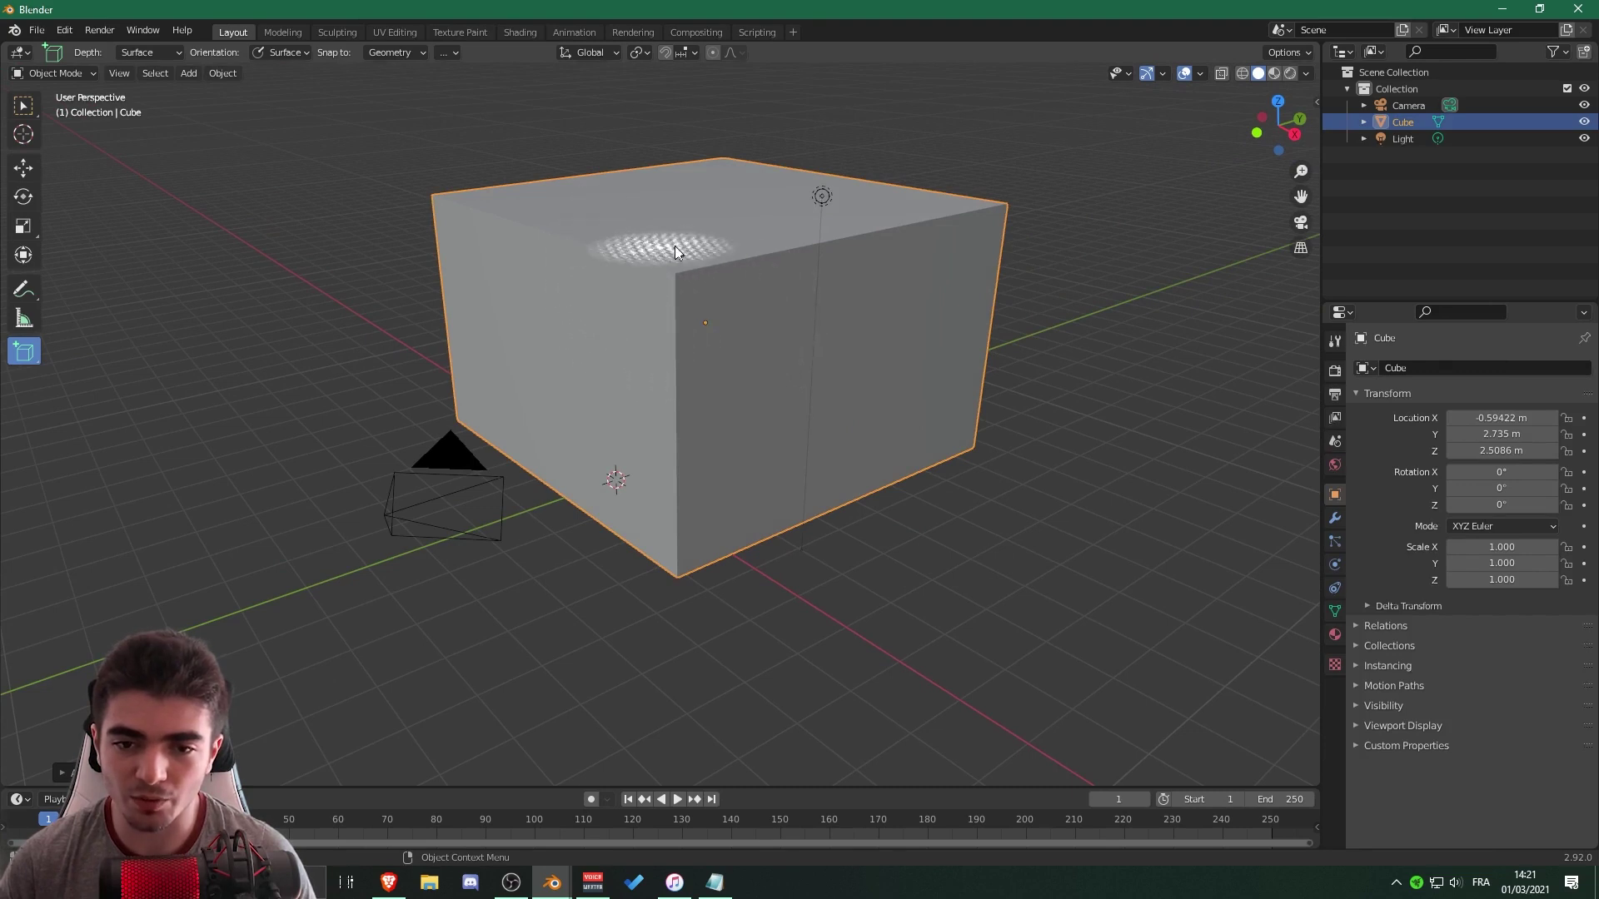
Draw a smaller box on the large box's side face and a long thin bar extending from the smaller box.
{"action": "left_click_drag", "start_coordinate": [706, 298], "coordinate": [791, 365]}
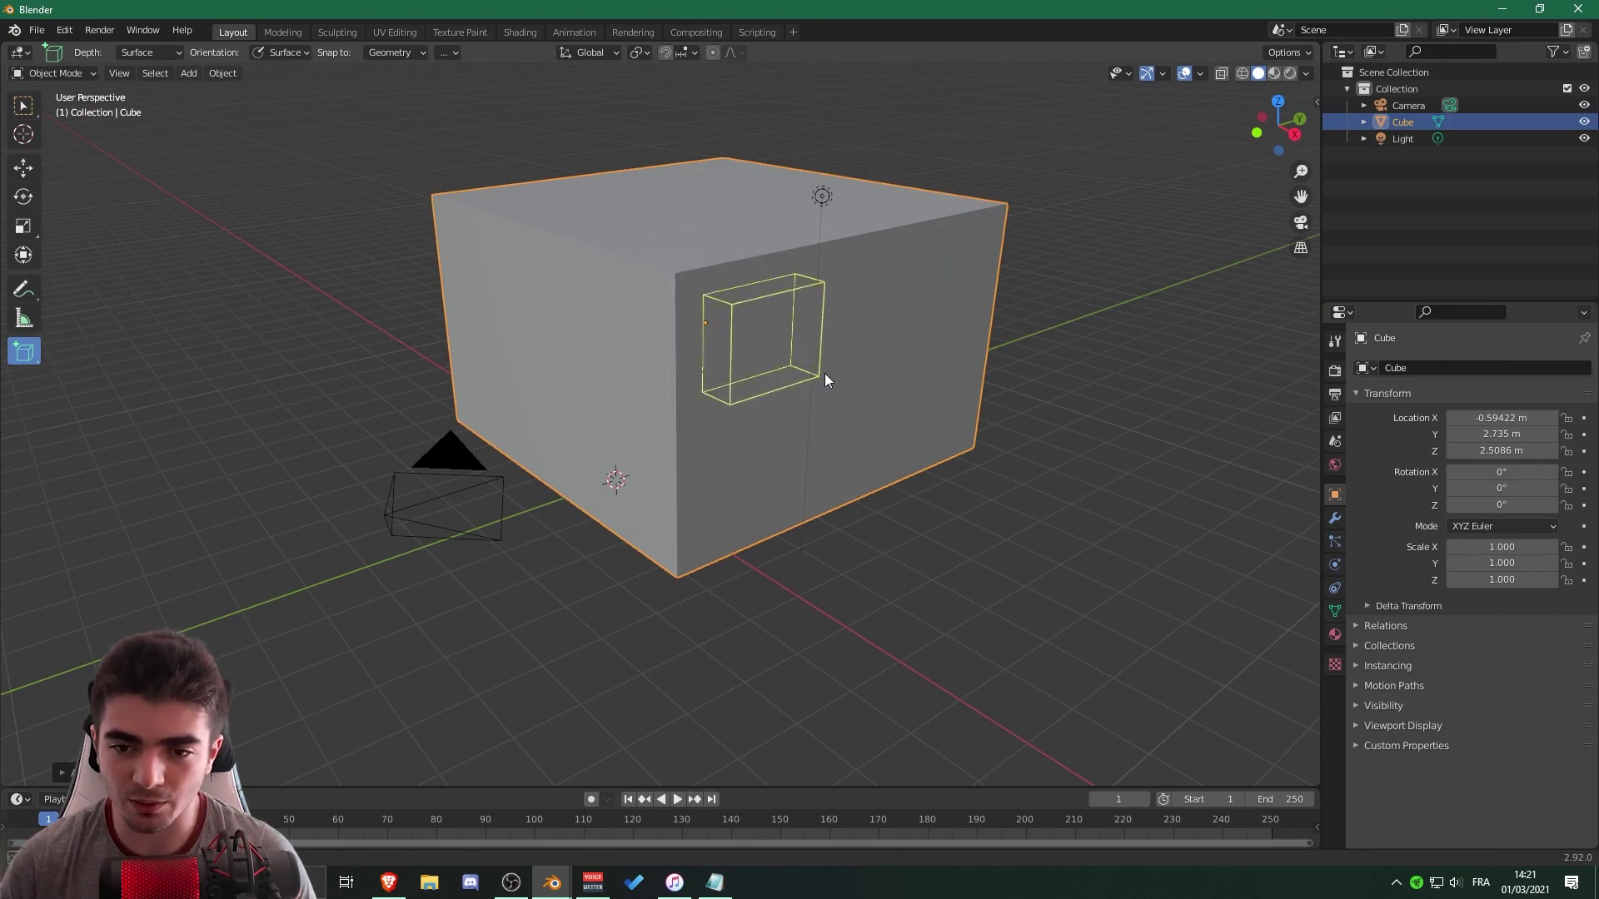
{"action": "left_click", "coordinate": [863, 378]}
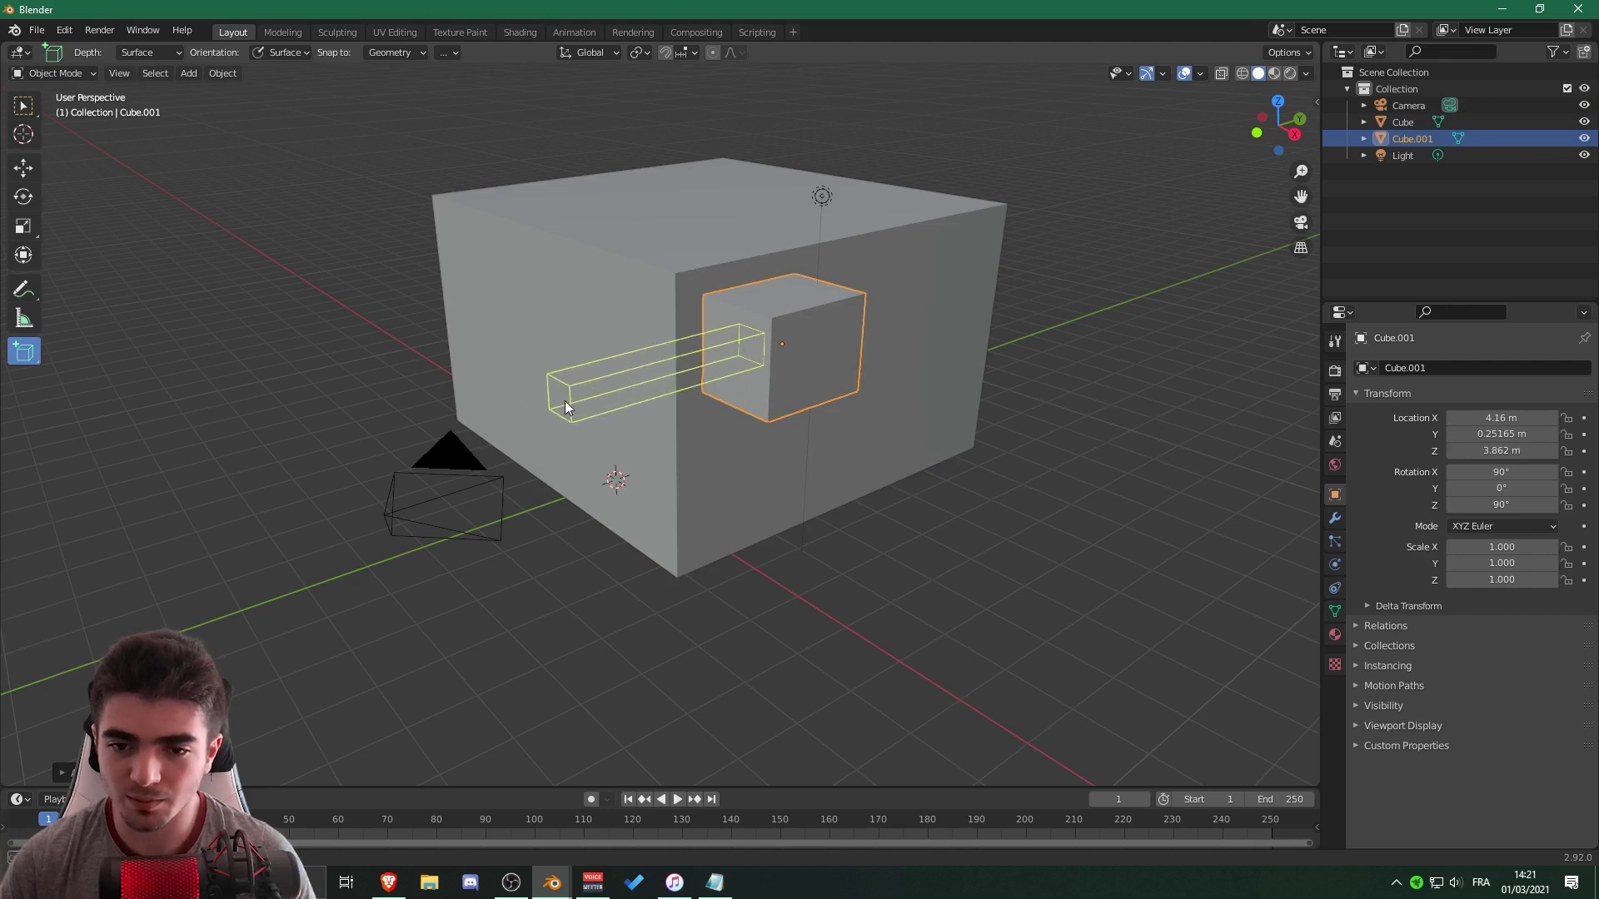
{"action": "left_click", "coordinate": [575, 404]}
{"action": "scroll", "coordinate": [408, 277], "scroll_direction": "down", "scroll_amount": 3}
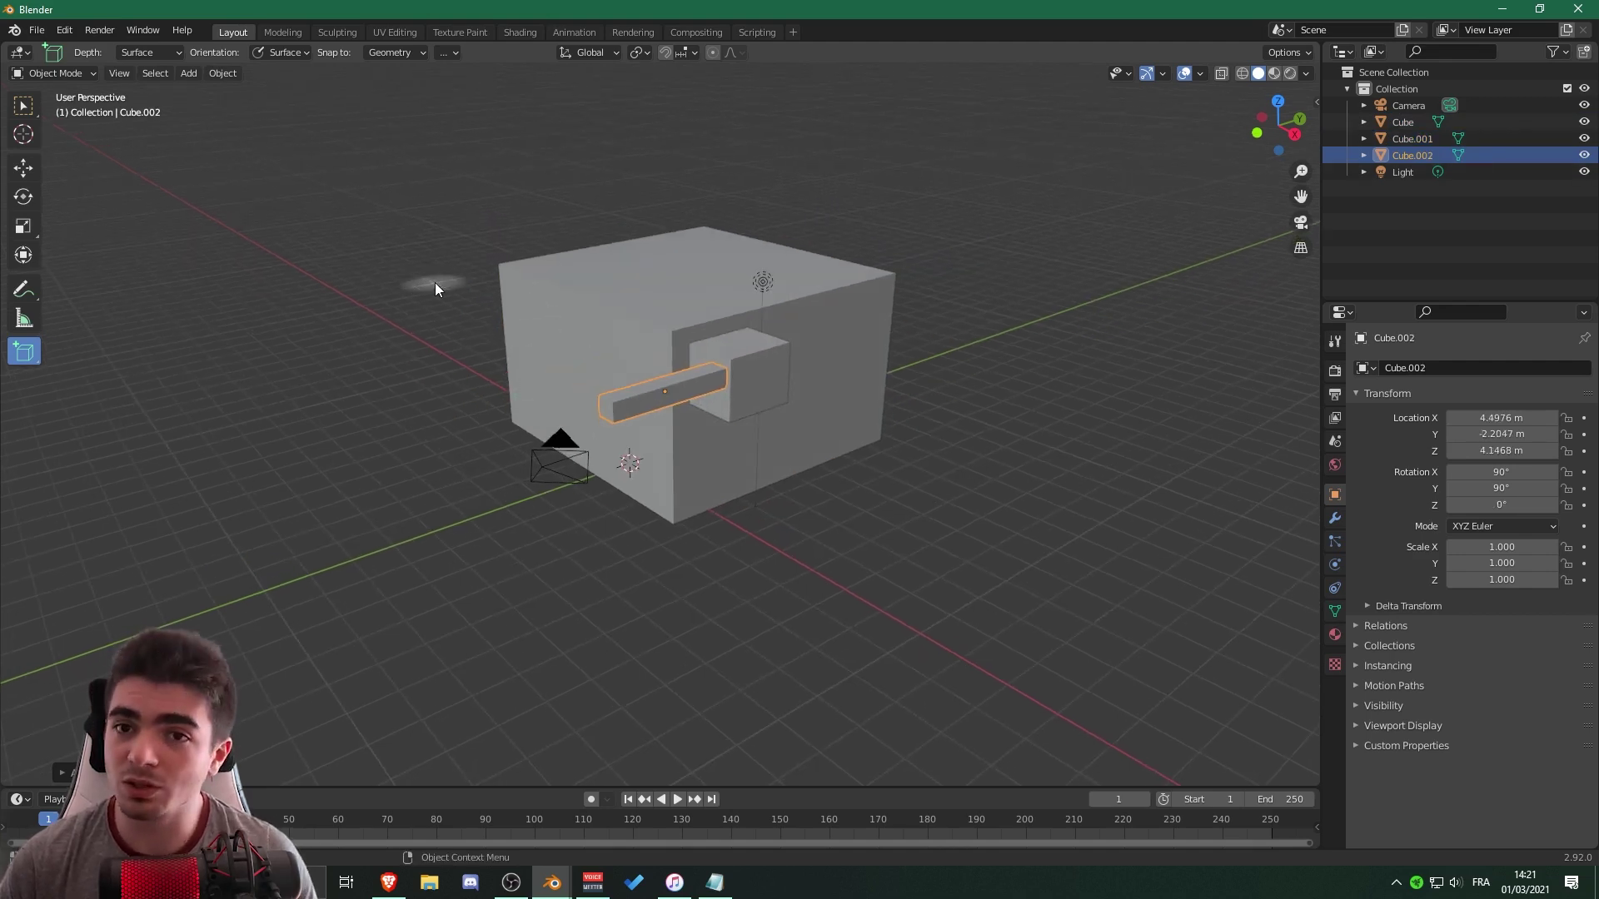
Draw a small cone projecting from the long face of the thin bar with the Add Cone tool.
{"action": "left_click_drag", "start_coordinate": [23, 351], "coordinate": [108, 390]}
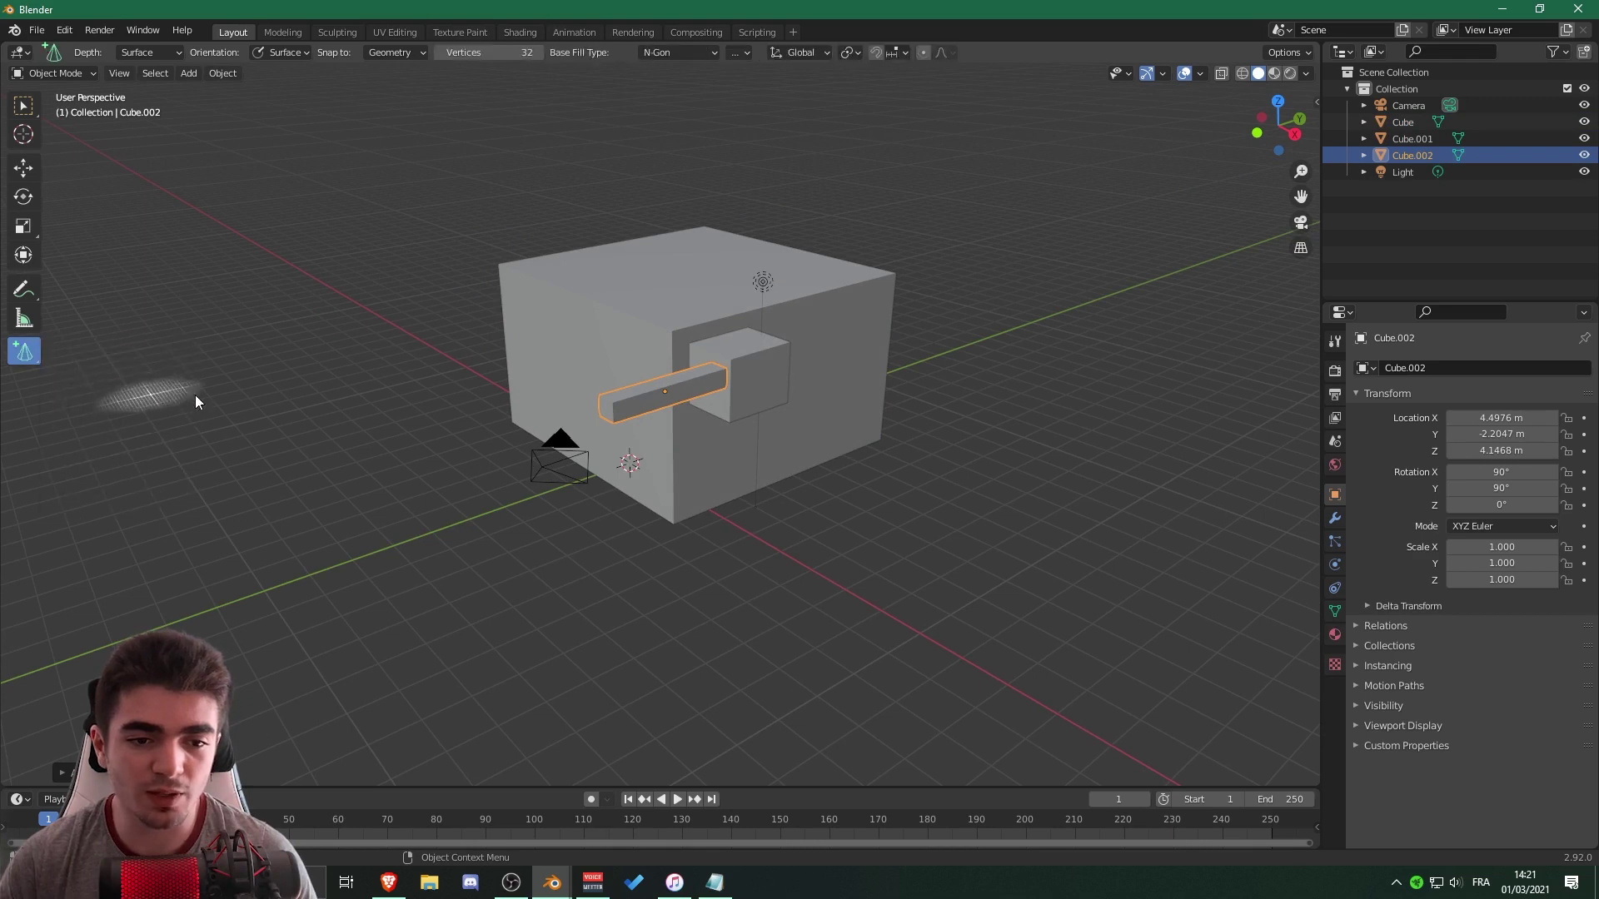
{"action": "scroll", "coordinate": [621, 396], "scroll_direction": "up", "scroll_amount": 3}
{"action": "left_click_drag", "start_coordinate": [618, 398], "coordinate": [631, 436]}
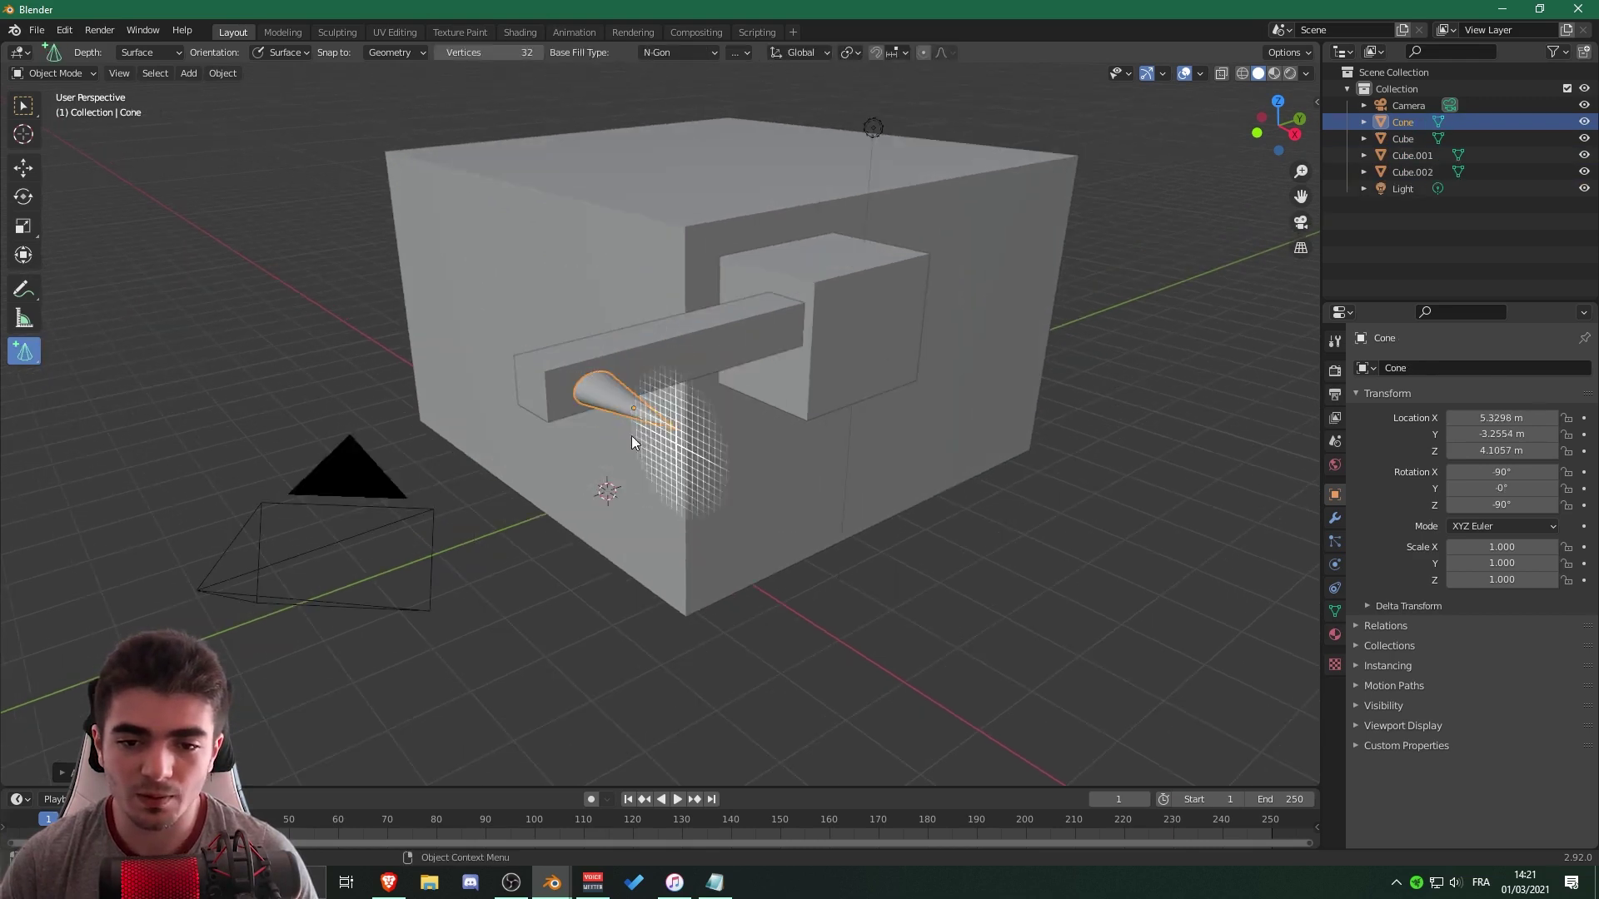
{"action": "left_click", "coordinate": [631, 436]}
Draw a UV sphere on the outer face of the smaller box with the Add UV Sphere tool.
{"action": "mouse_move", "coordinate": [23, 351]}
{"action": "left_mouse_down"}
{"action": "mouse_move", "coordinate": [128, 423]}
{"action": "mouse_move", "coordinate": [123, 453]}
{"action": "left_mouse_up"}
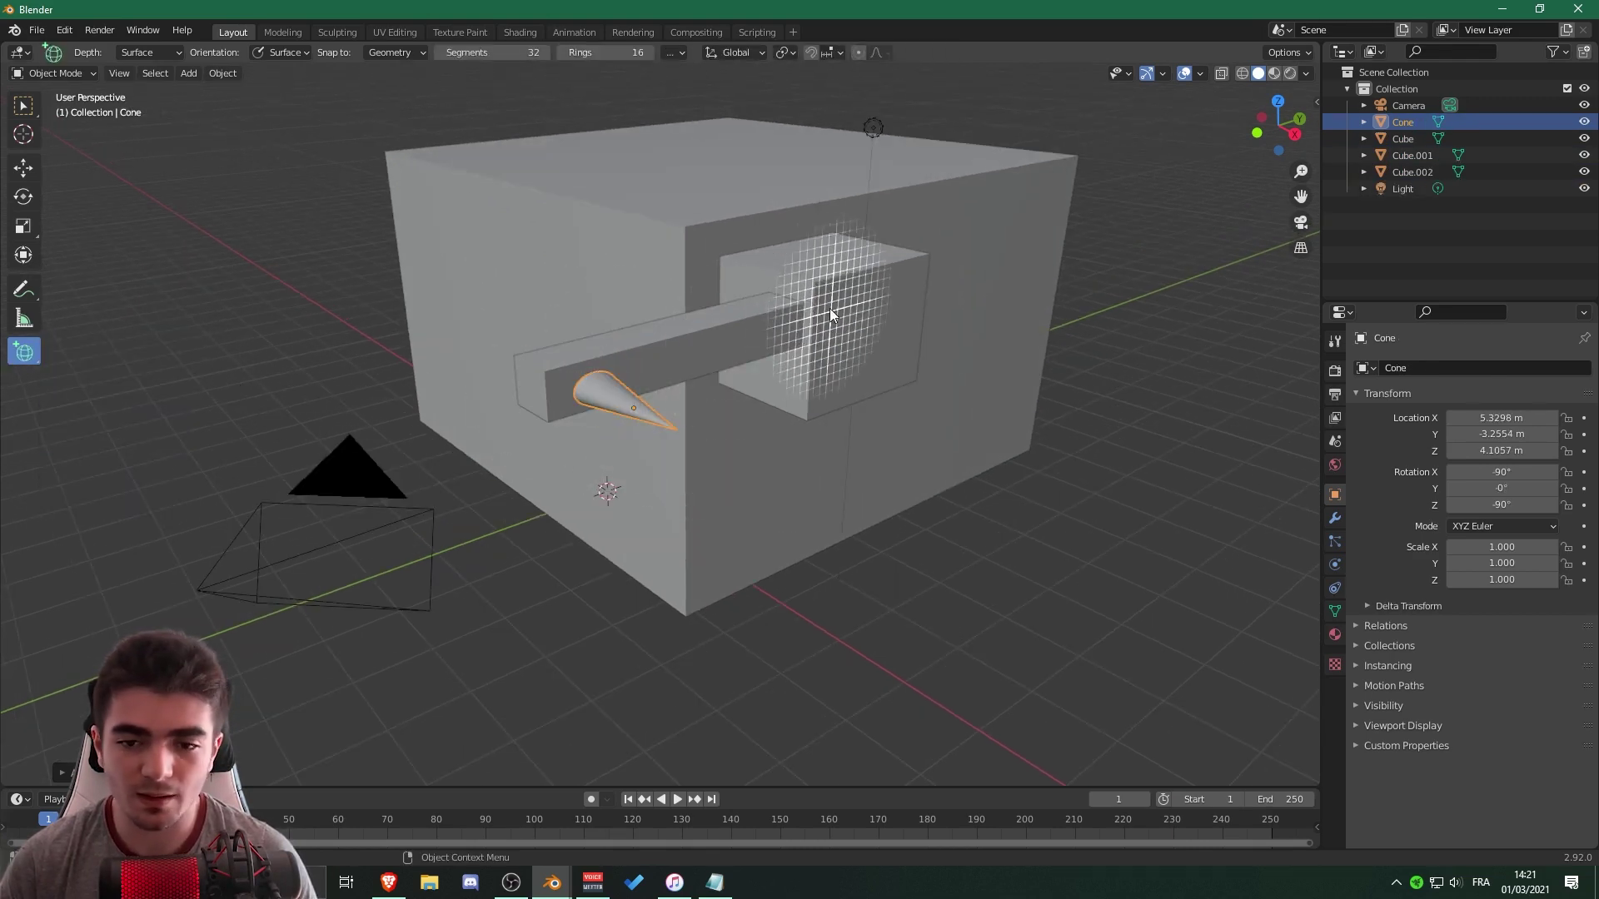
{"action": "left_click_drag", "start_coordinate": [867, 318], "coordinate": [950, 371]}
{"action": "left_click", "coordinate": [961, 375]}
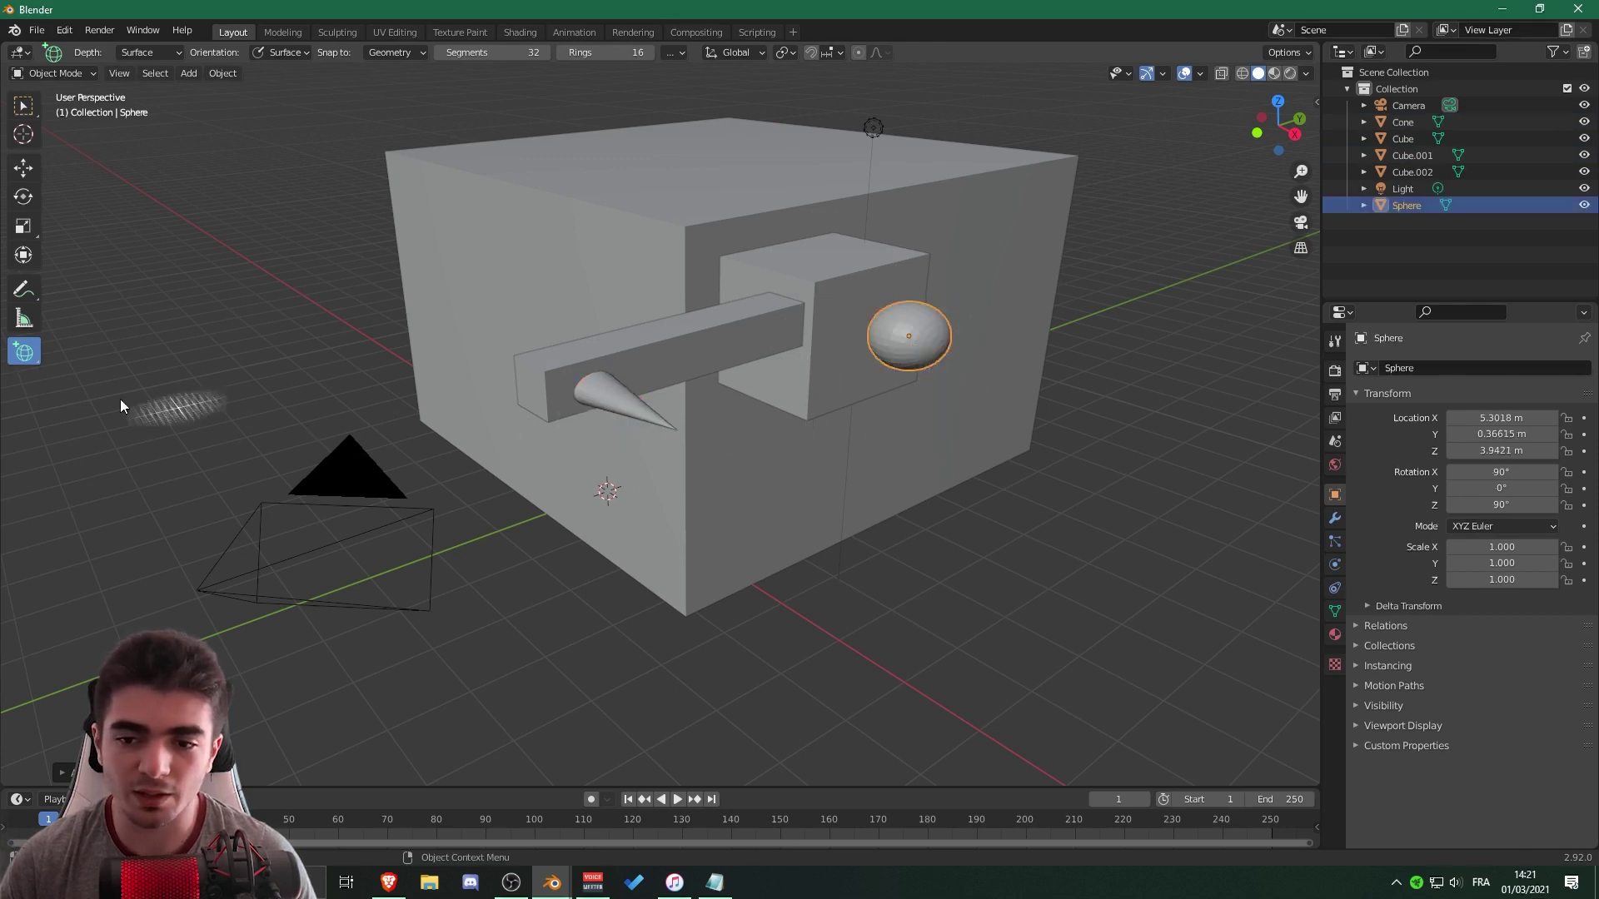
Select every object in the scene, including the camera and light, and delete them.
{"action": "left_click_drag", "start_coordinate": [20, 353], "coordinate": [112, 351]}
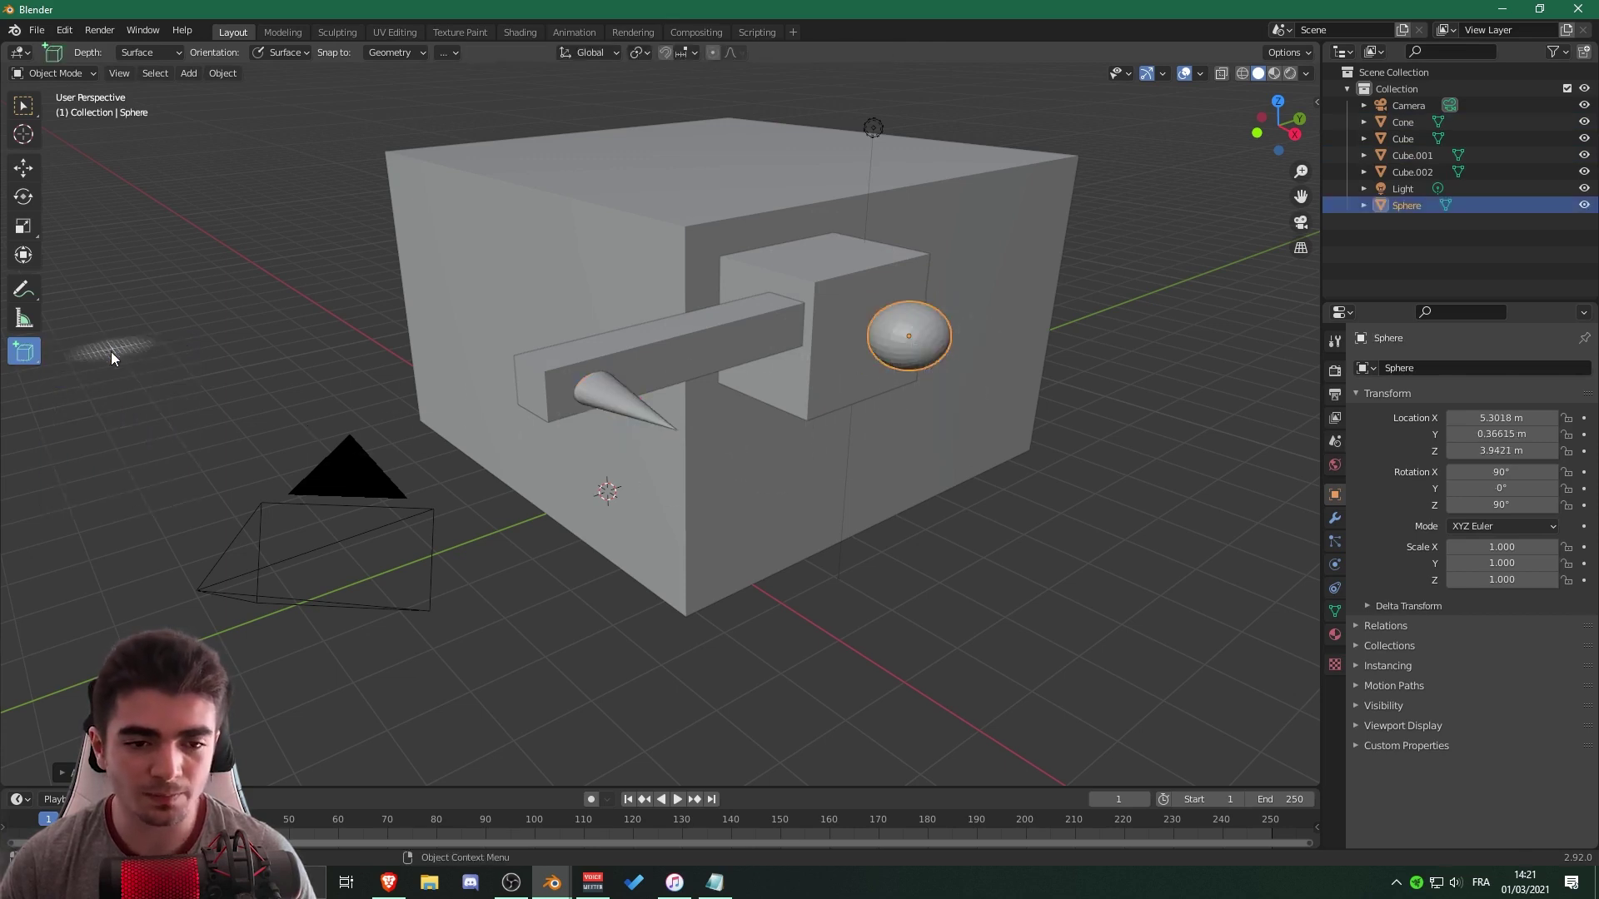
{"action": "scroll", "coordinate": [134, 349], "scroll_direction": "down", "scroll_amount": 5}
{"action": "middle_click_drag", "start_coordinate": [155, 348], "coordinate": [687, 336]}
{"action": "left_click", "coordinate": [24, 110]}
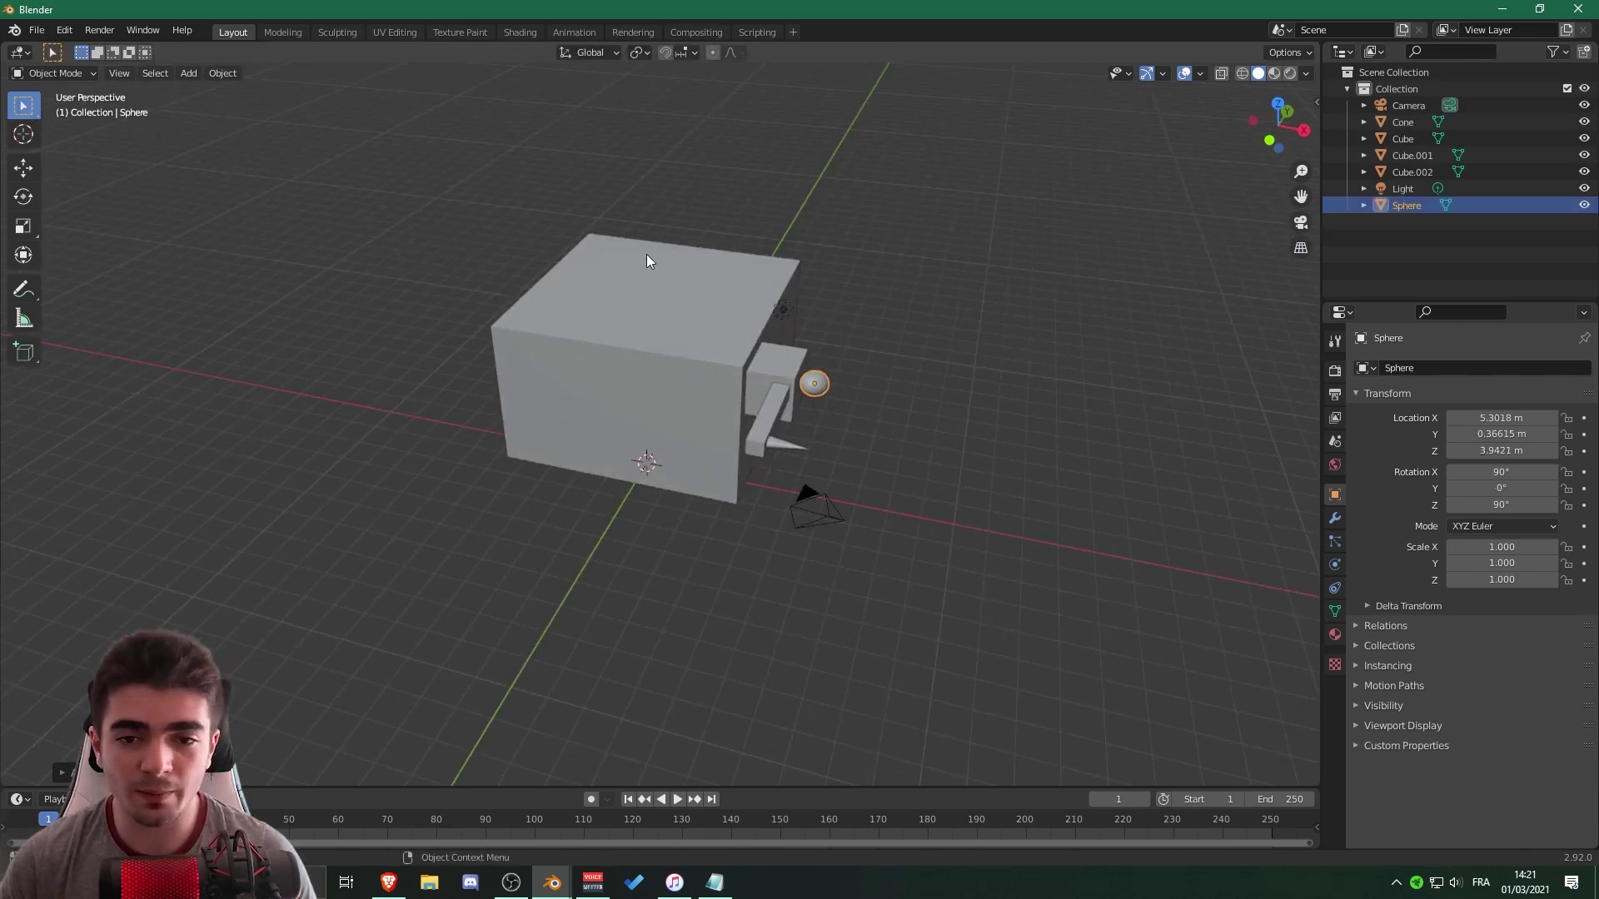
{"action": "left_click_drag", "start_coordinate": [482, 175], "coordinate": [835, 533]}
{"action": "key", "text": "Delete"}
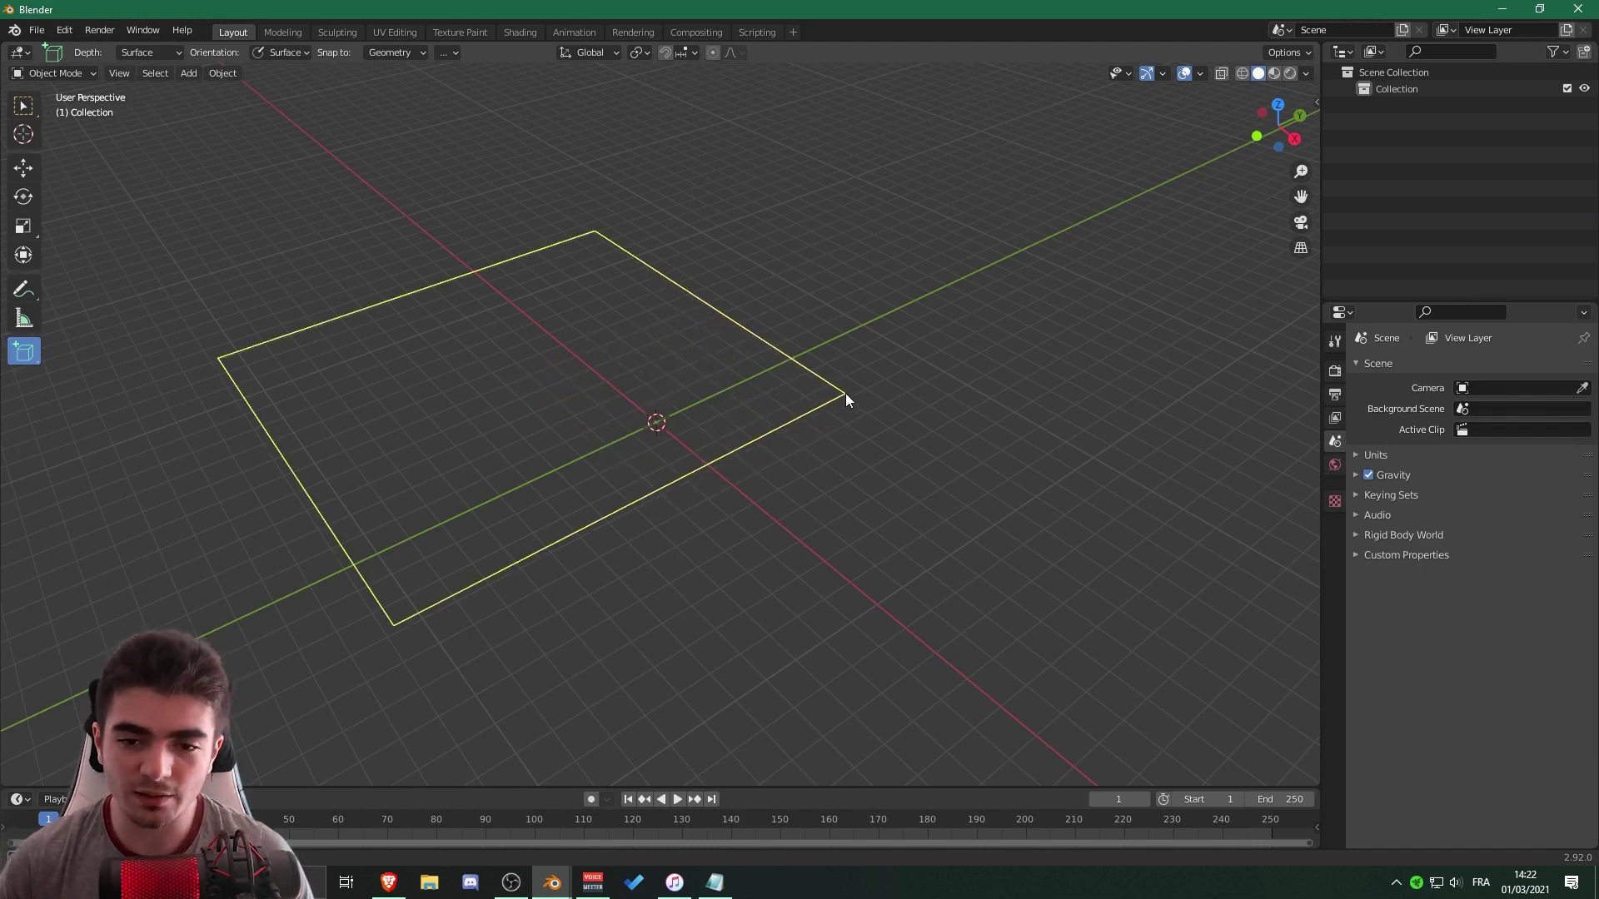
Draw a tall trial box on the empty grid with the Add Cube tool and undo it.
{"action": "left_click_drag", "start_coordinate": [846, 393], "coordinate": [626, 368]}
{"action": "left_click_drag", "start_coordinate": [632, 428], "coordinate": [858, 405]}
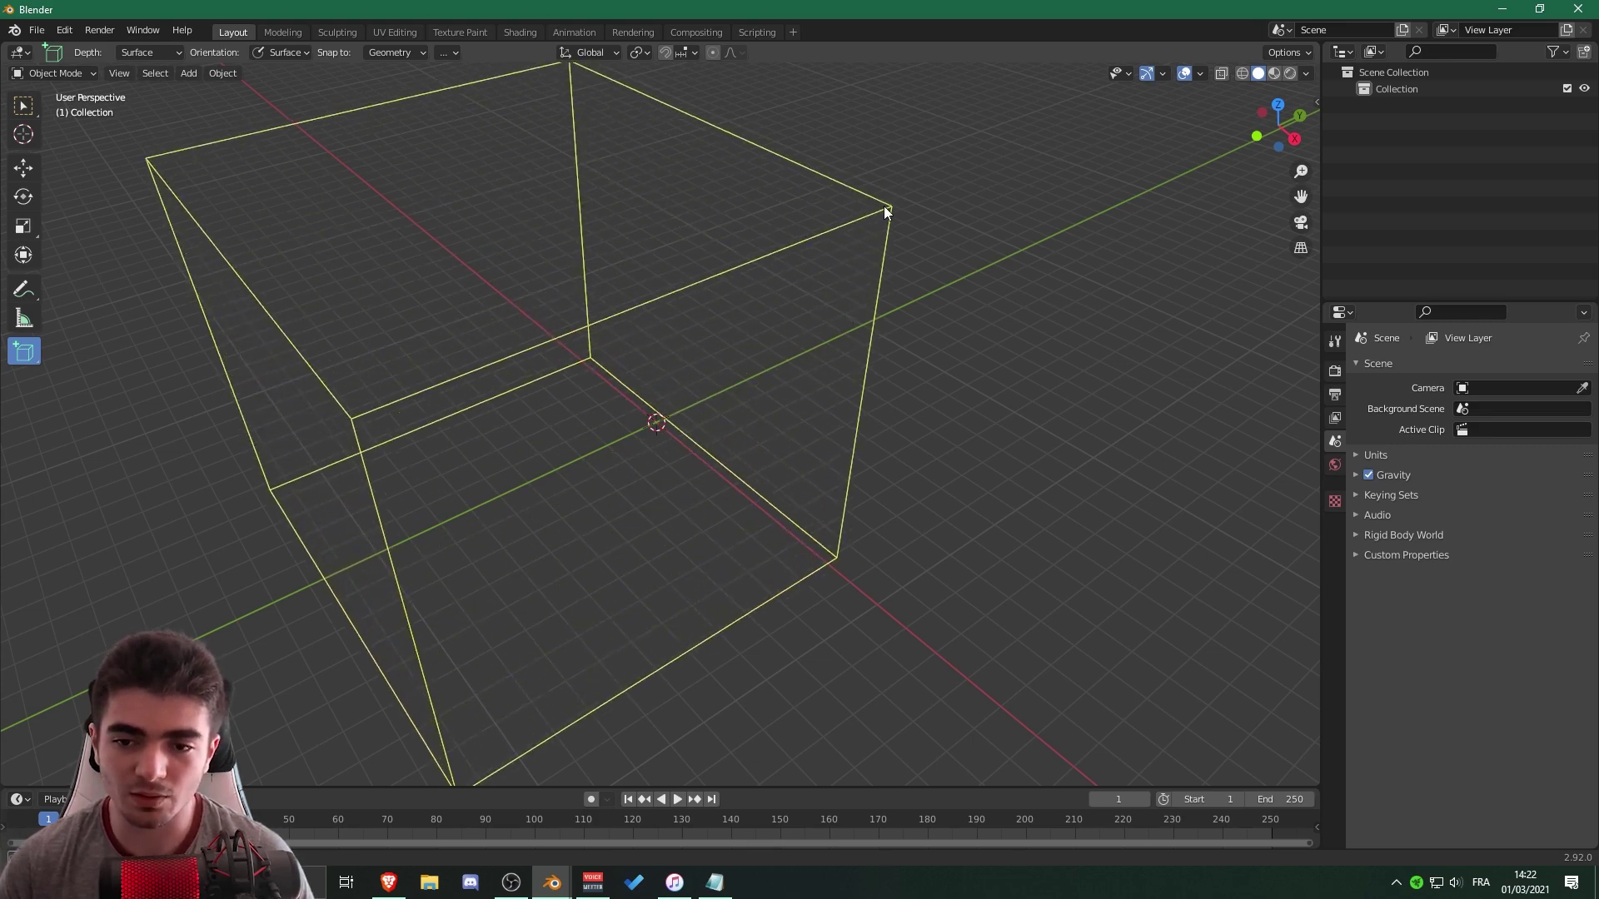
{"action": "left_click", "coordinate": [882, 208]}
{"action": "key", "text": "ctrl+z"}
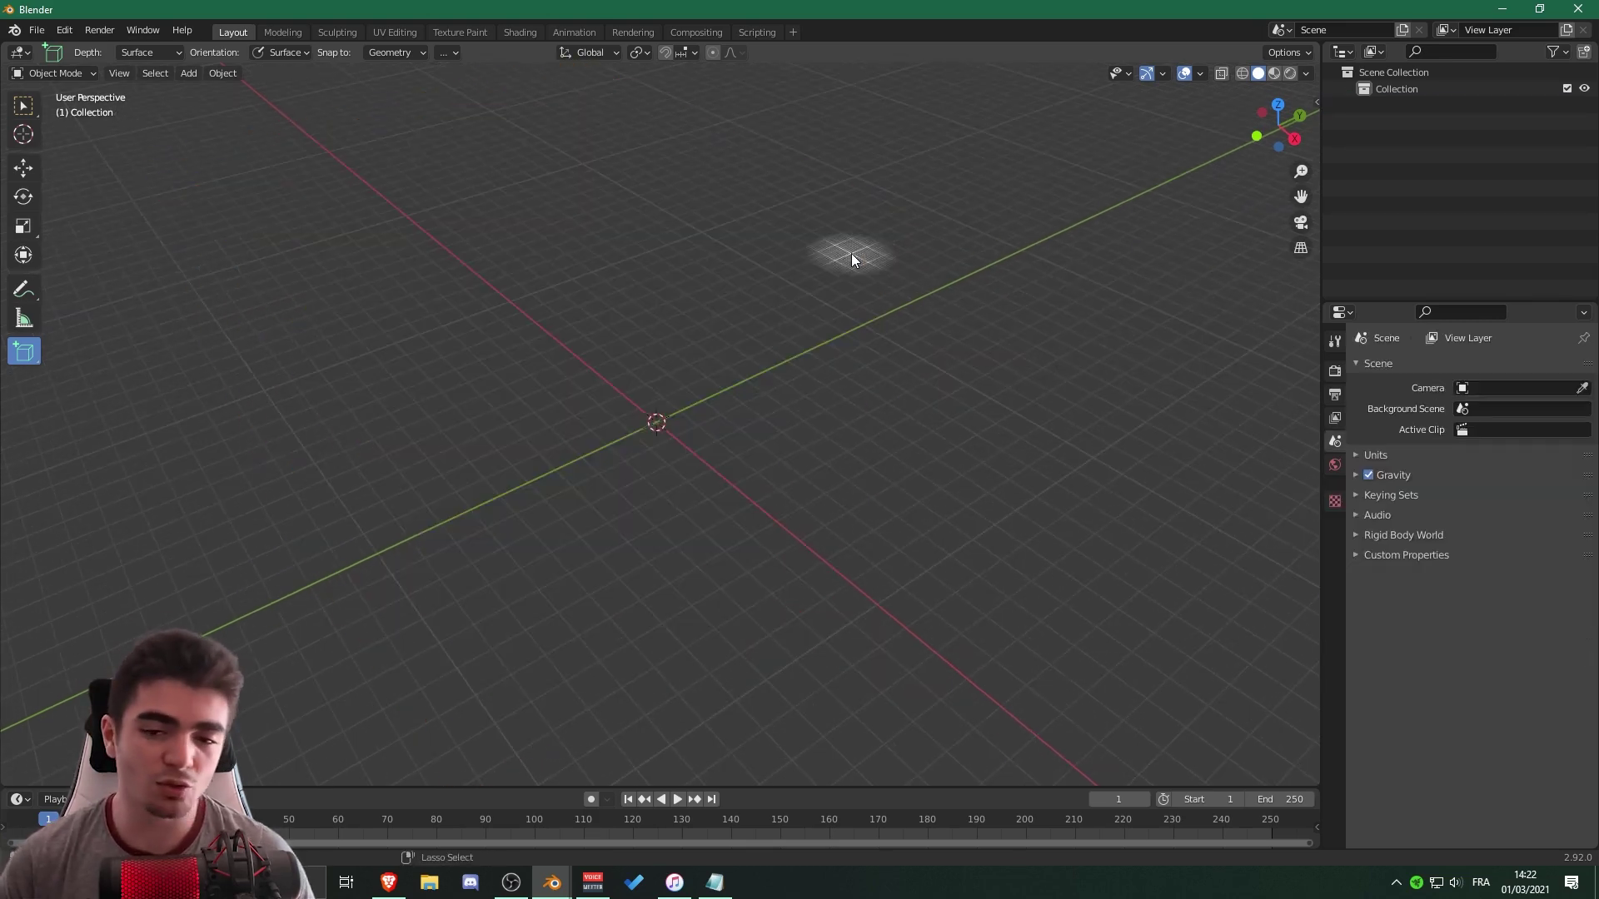
{"action": "left_click_drag", "start_coordinate": [496, 364], "coordinate": [634, 393]}
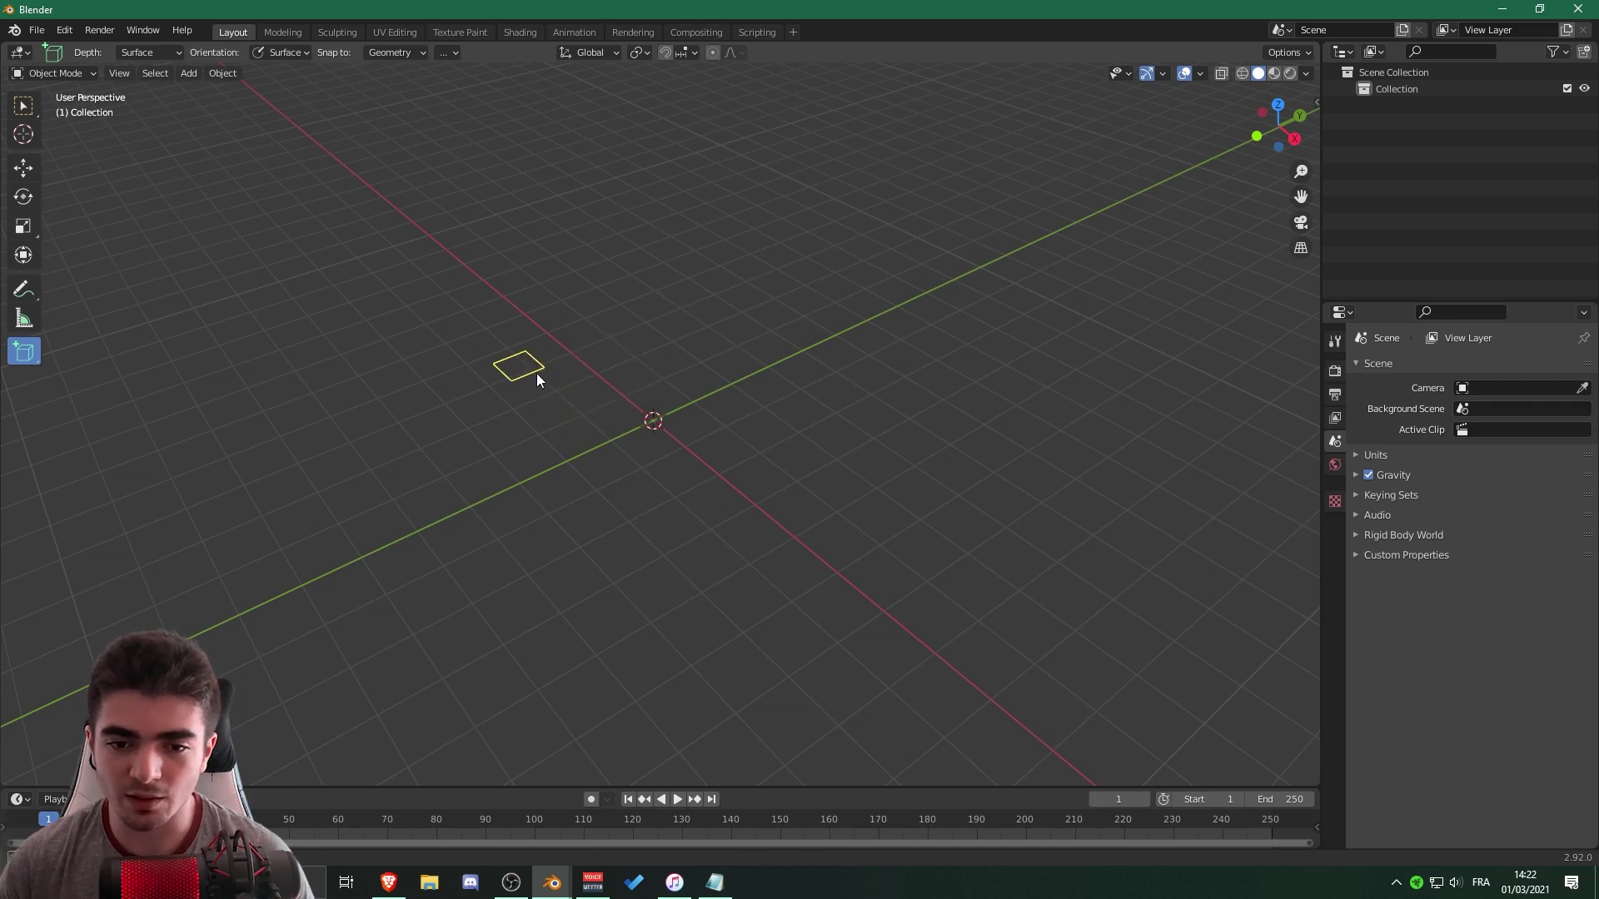
{"action": "left_click_drag", "start_coordinate": [536, 379], "coordinate": [981, 431]}
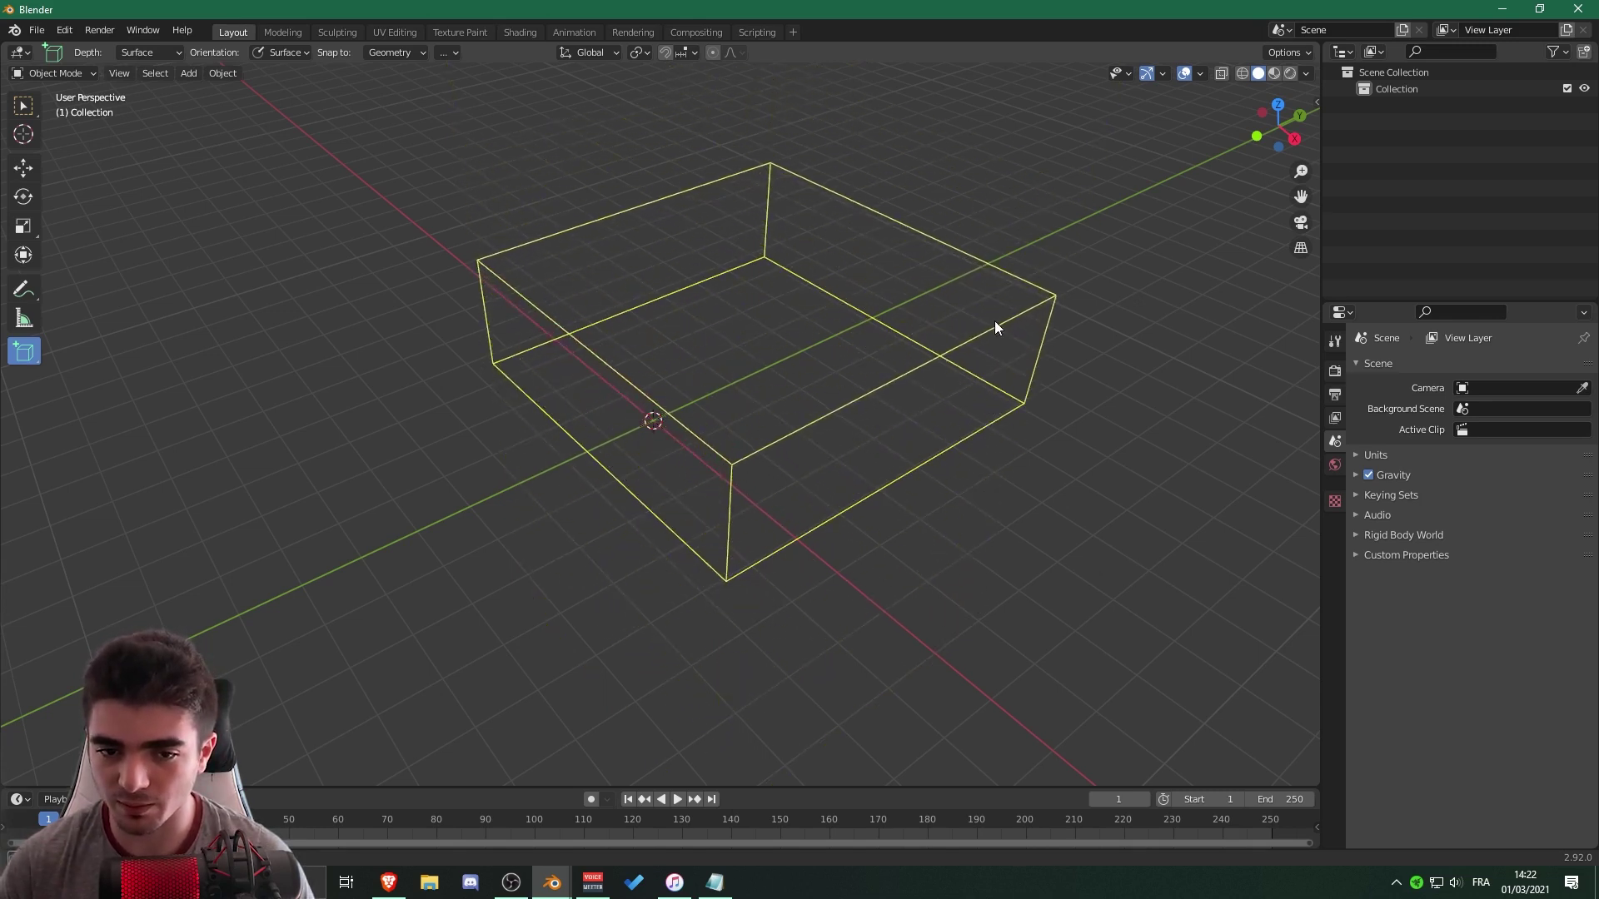
{"action": "key", "text": "Escape"}
{"action": "mouse_move", "coordinate": [536, 390]}
{"action": "middle_mouse_down"}
{"action": "mouse_move", "coordinate": [557, 367]}
{"action": "mouse_move", "coordinate": [543, 373]}
{"action": "middle_mouse_up"}
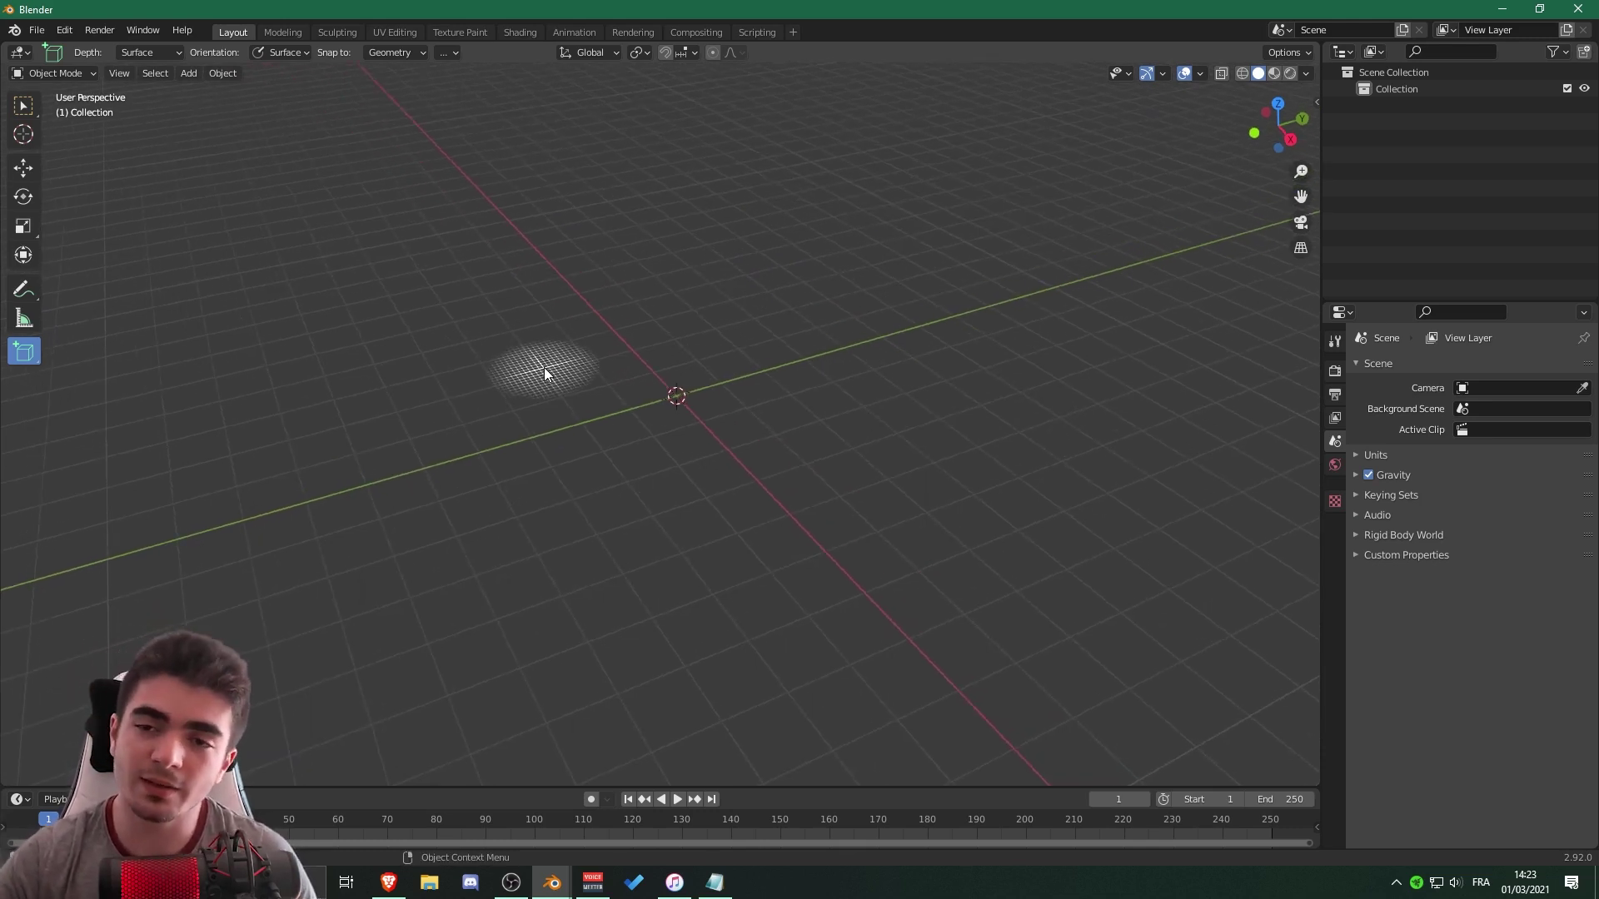
Draw a new large box on the empty grid, centred at about X 0.95, Y 1.38, Z 2.08 m.
{"action": "left_click_drag", "start_coordinate": [521, 348], "coordinate": [1057, 463]}
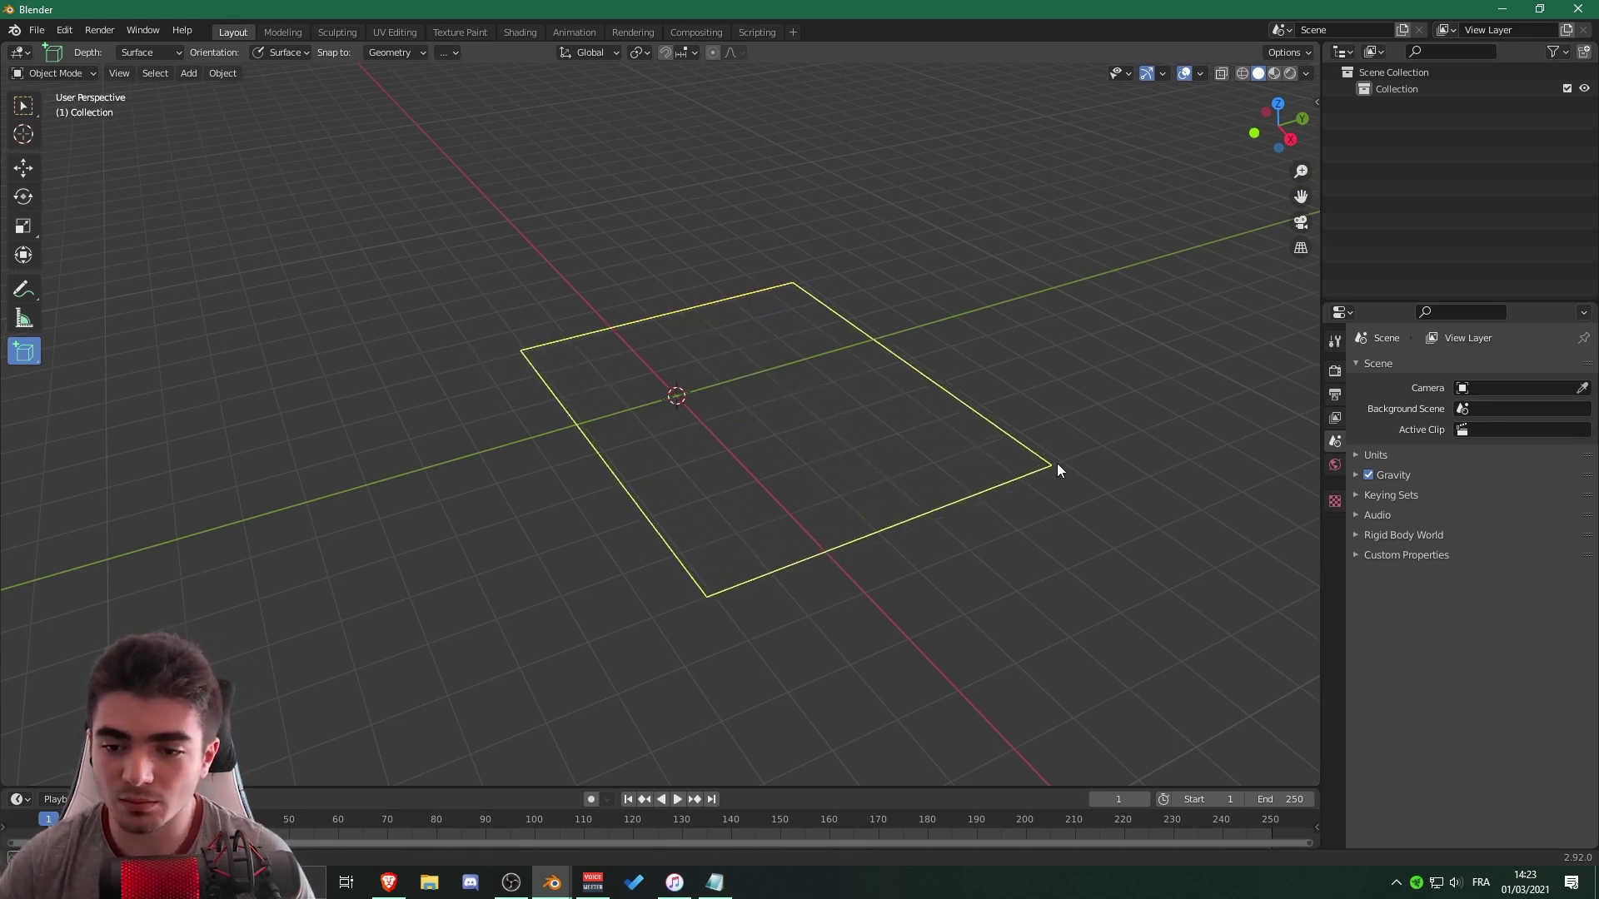
{"action": "left_click", "coordinate": [1069, 250]}
{"action": "middle_click_drag", "start_coordinate": [736, 376], "coordinate": [846, 347]}
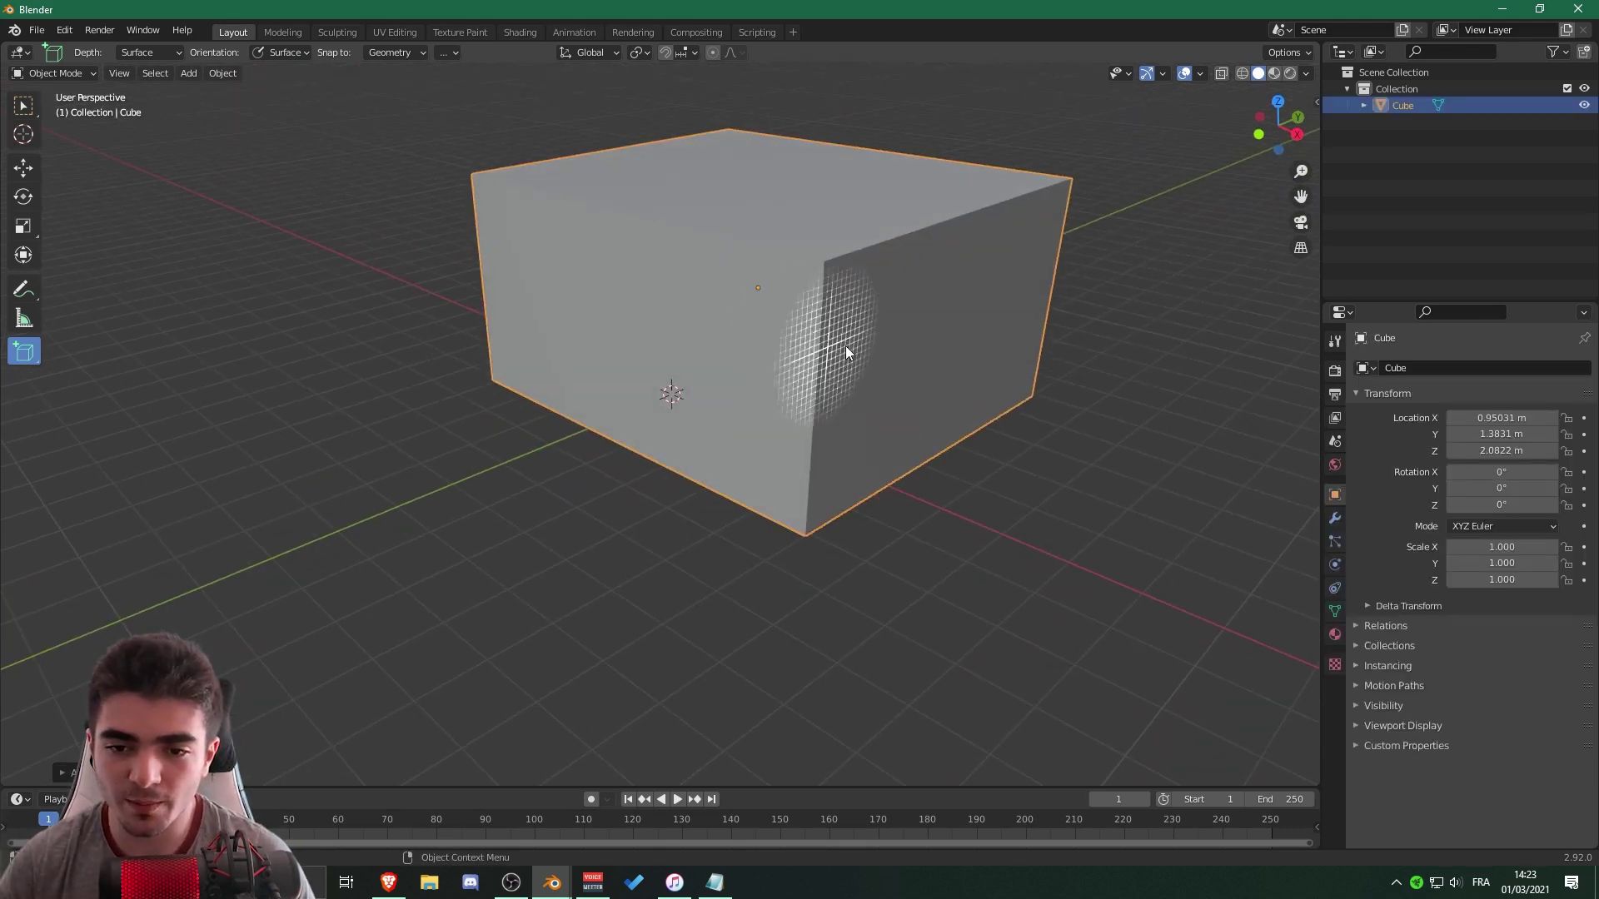
Draw a second box on the large box's side face from its upper corner, about 1.77 × 1.98 × 2.85 m.
{"action": "scroll", "coordinate": [749, 327], "scroll_direction": "up", "scroll_amount": 3}
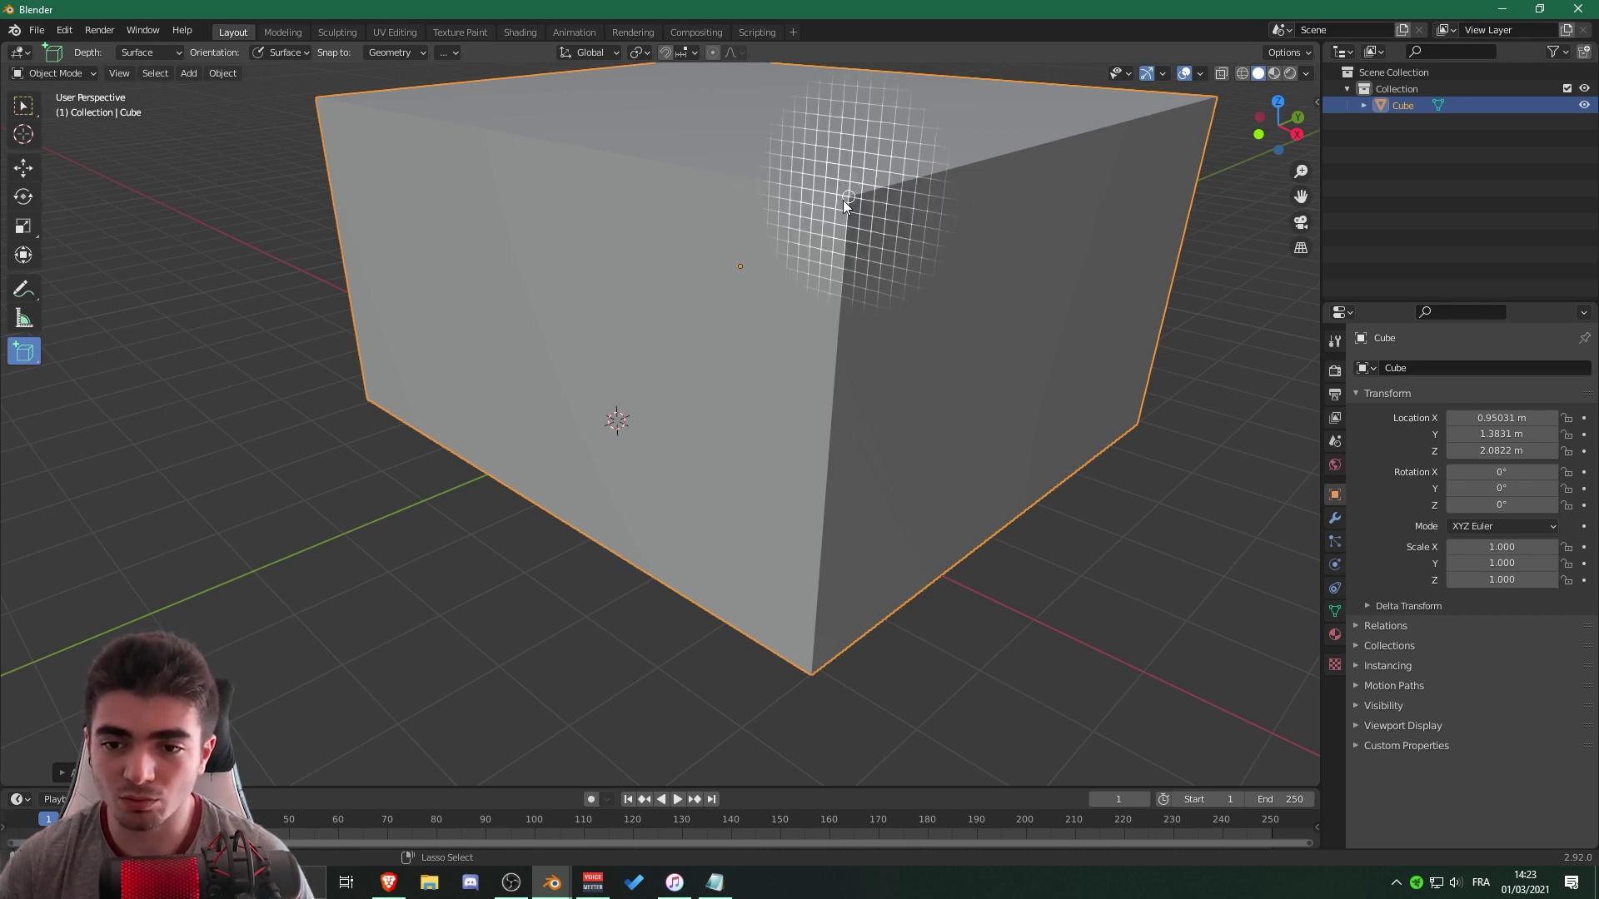
{"action": "left_click_drag", "start_coordinate": [846, 200], "coordinate": [652, 354]}
{"action": "left_click", "coordinate": [337, 429]}
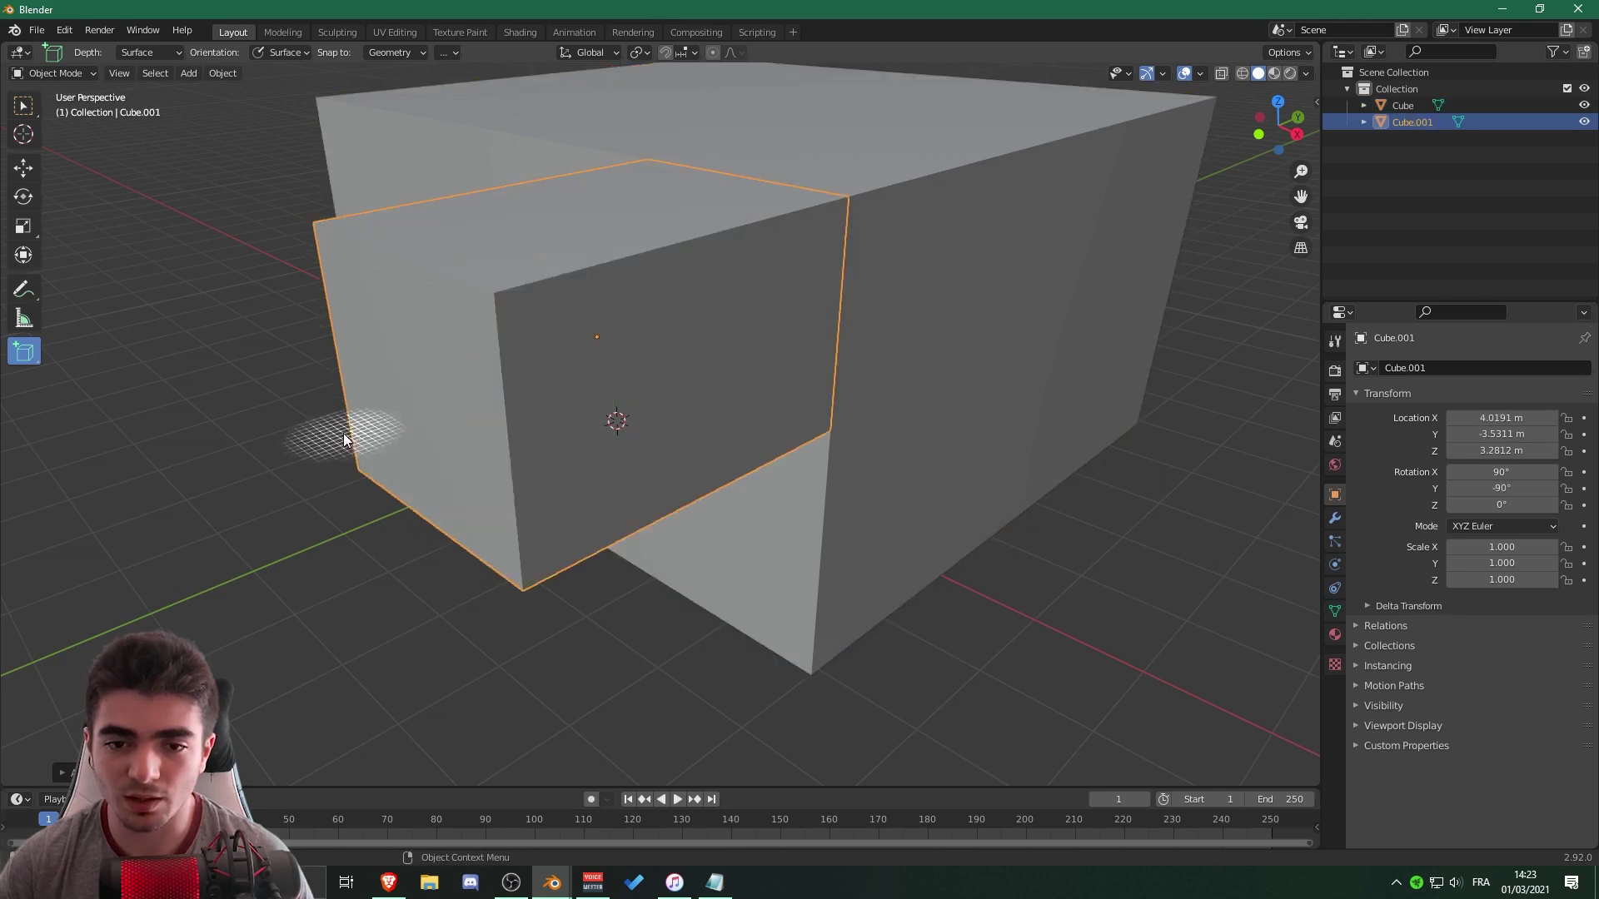
{"action": "scroll", "coordinate": [581, 502], "scroll_direction": "down", "scroll_amount": 2}
Open the sidebar on the Add Cube tool's active settings.
{"action": "key", "text": "n"}
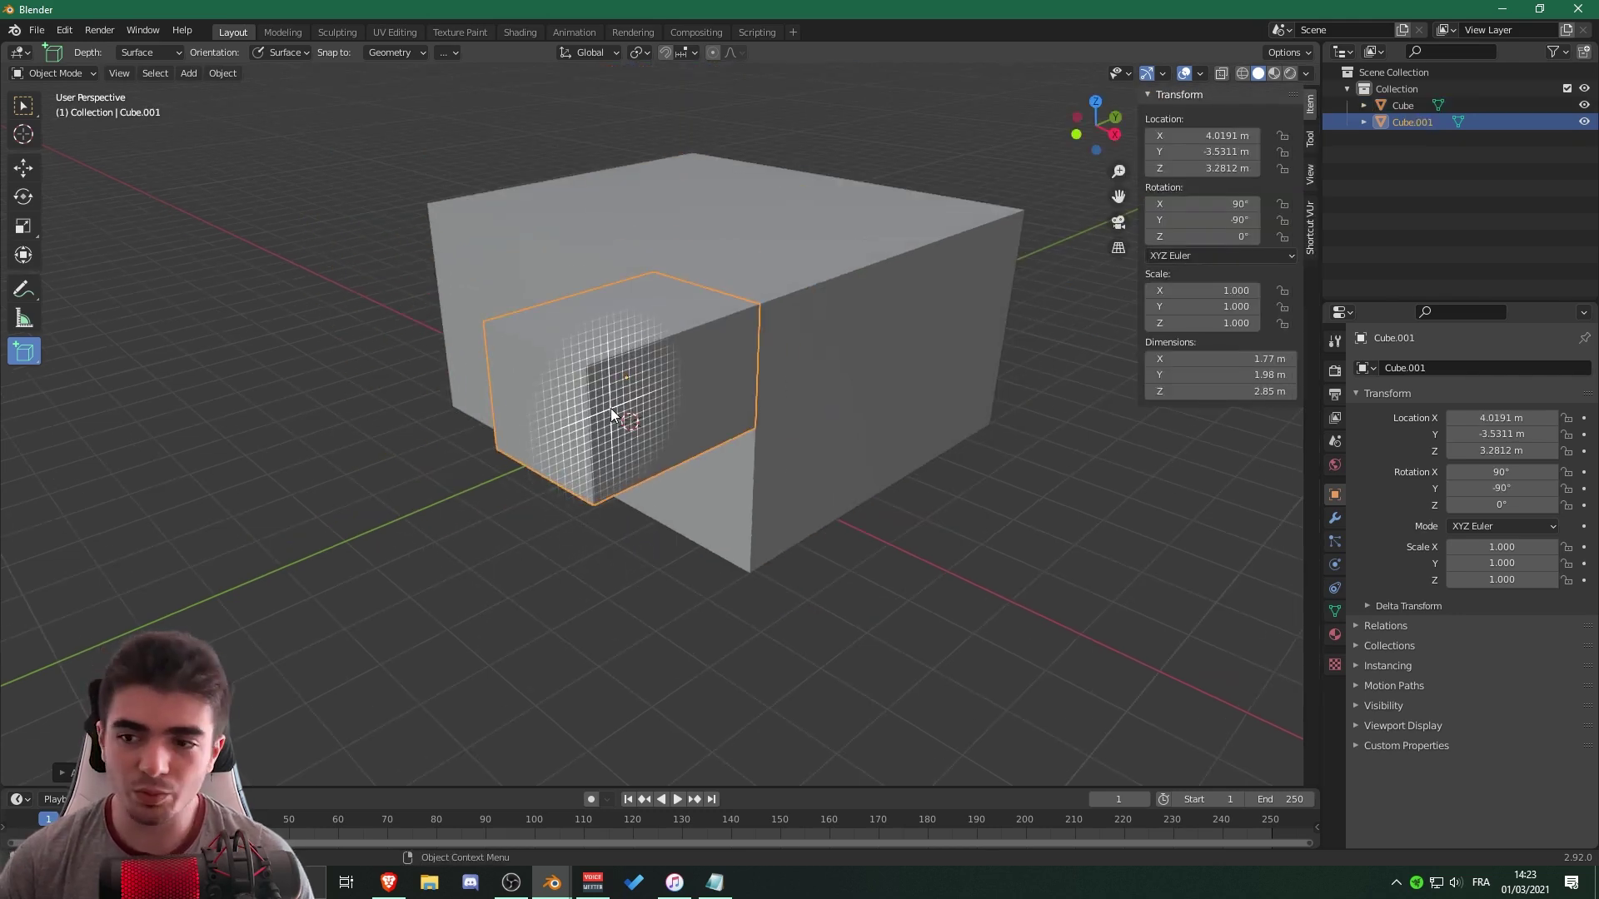
{"action": "scroll", "coordinate": [768, 288], "scroll_direction": "up", "scroll_amount": 2}
{"action": "scroll", "coordinate": [833, 213], "scroll_direction": "up", "scroll_amount": 2}
{"action": "left_click", "coordinate": [991, 213]}
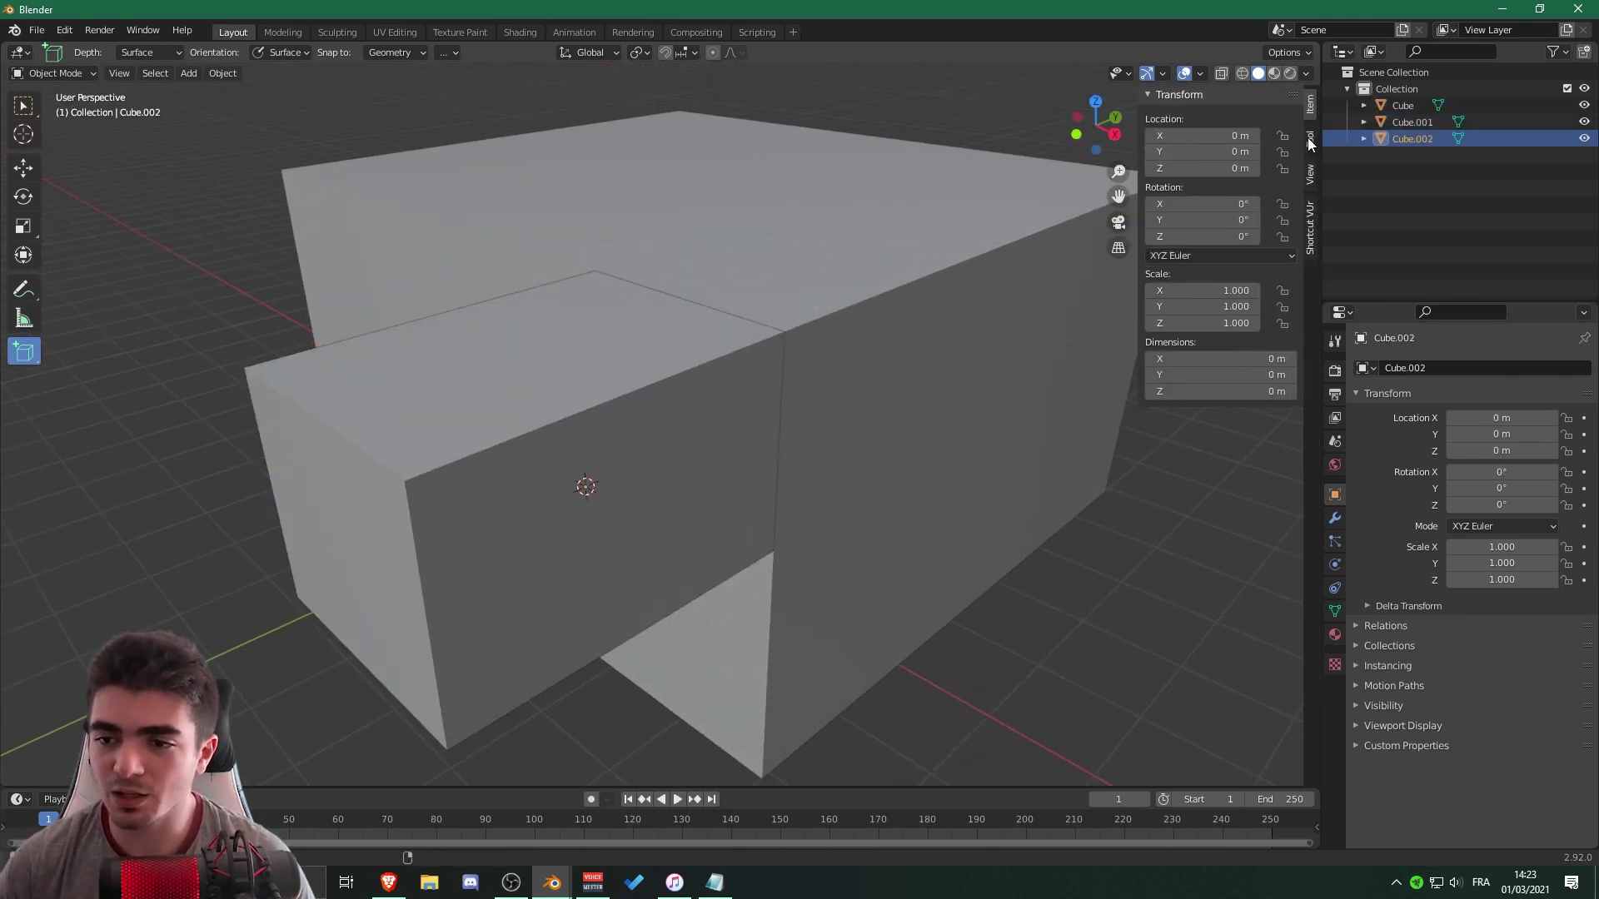
{"action": "left_click", "coordinate": [1312, 135]}
{"action": "scroll", "coordinate": [983, 254], "scroll_direction": "down", "scroll_amount": 2}
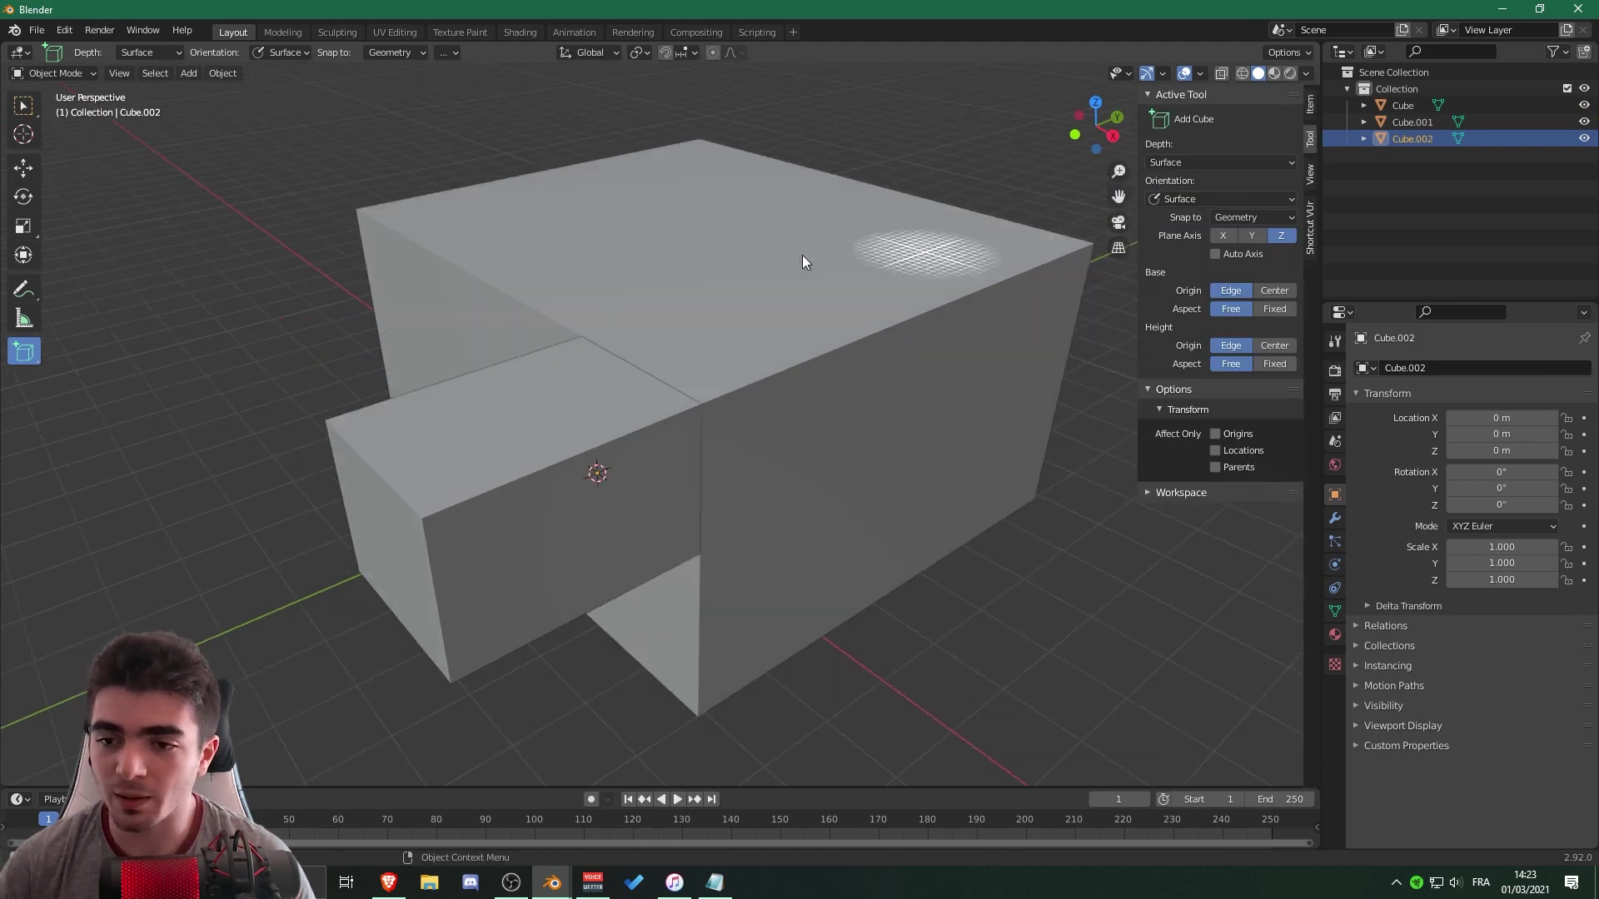
Try drawing a box on the empty grid beside the existing boxes with the plane axis at Z.
{"action": "scroll", "coordinate": [642, 242], "scroll_direction": "down", "scroll_amount": 2}
{"action": "middle_click_drag", "start_coordinate": [741, 371], "coordinate": [604, 427], "text": "shift"}
{"action": "scroll", "coordinate": [737, 422], "scroll_direction": "up", "scroll_amount": 3}
{"action": "scroll", "coordinate": [1060, 257], "scroll_direction": "up", "scroll_amount": 2}
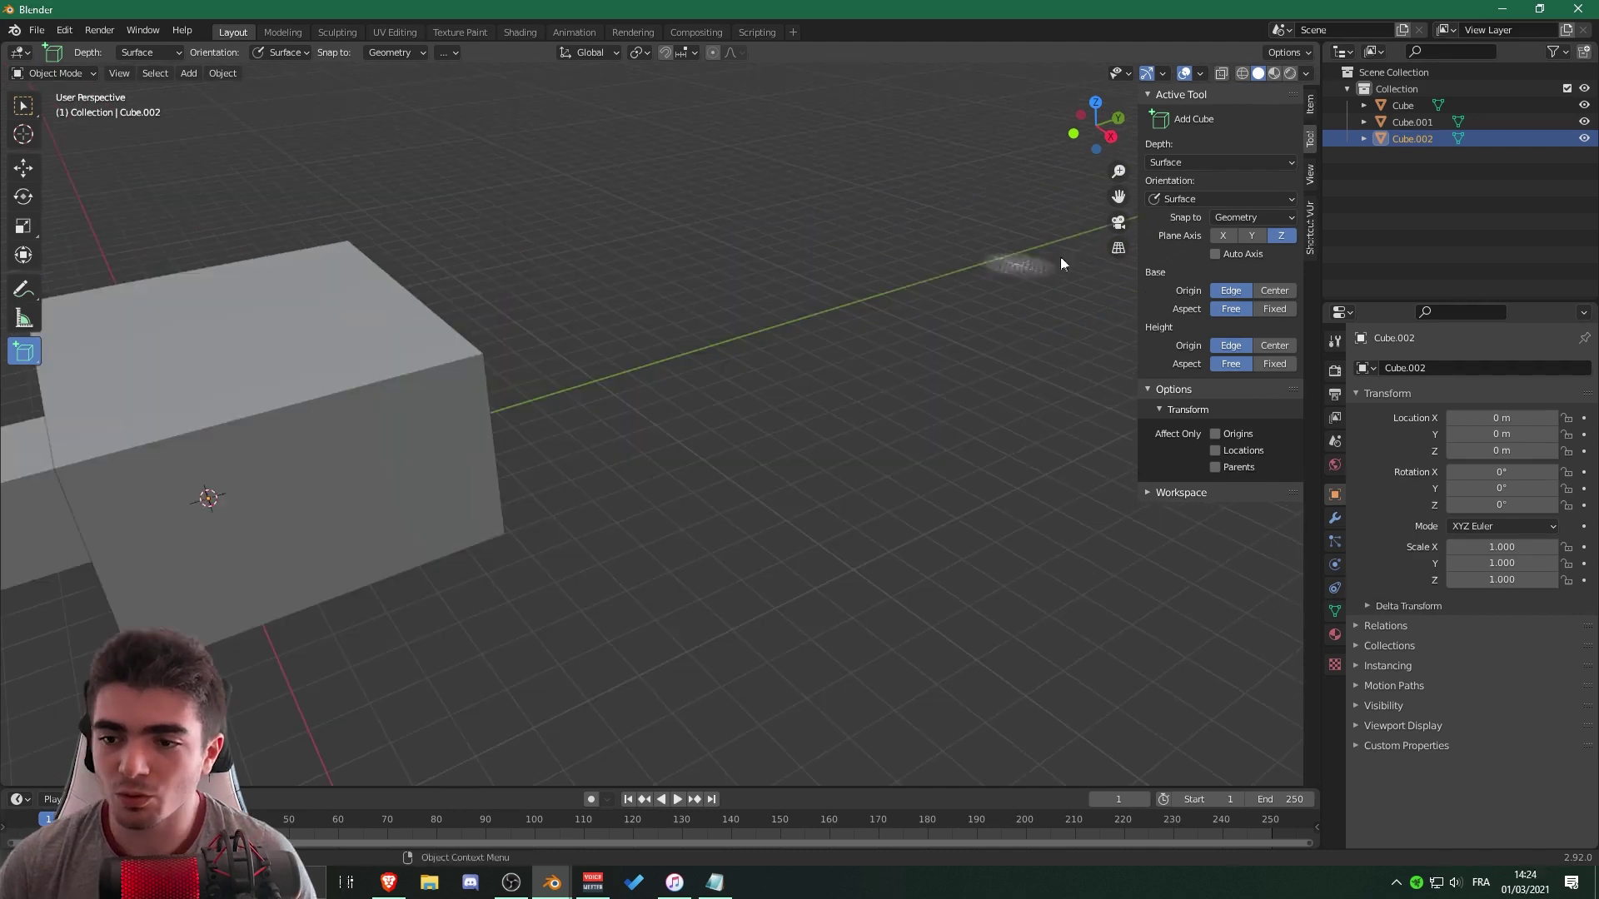
{"action": "scroll", "coordinate": [663, 391], "scroll_direction": "down", "scroll_amount": 1}
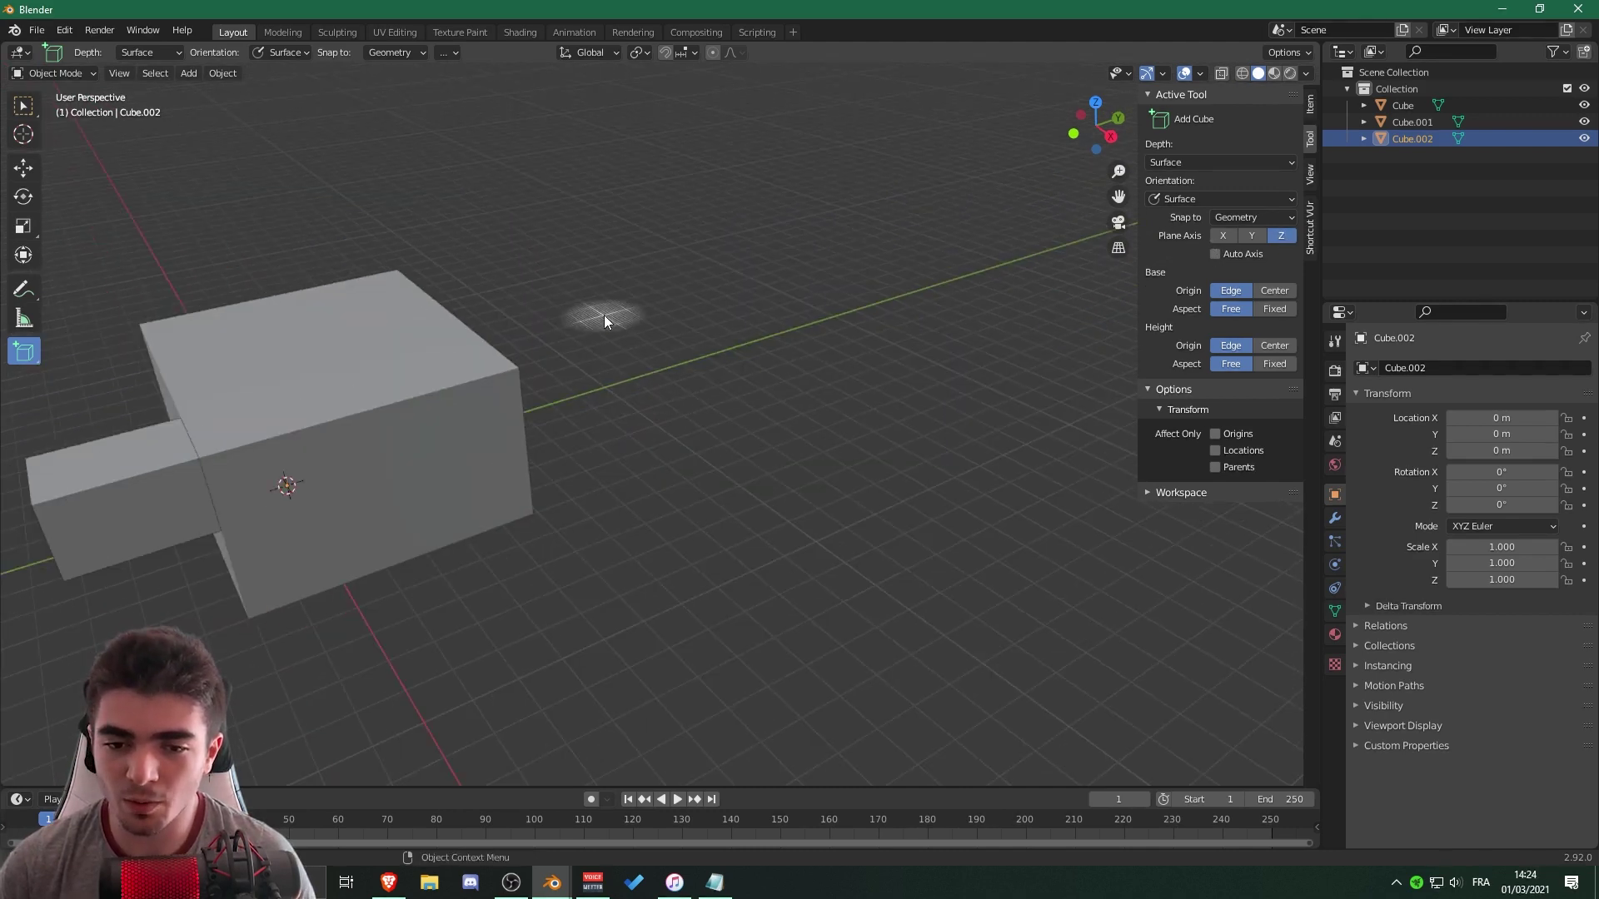
{"action": "left_click_drag", "start_coordinate": [602, 314], "coordinate": [887, 428]}
{"action": "right_click", "coordinate": [888, 428]}
Set the plane axis to Y and draw an upright box, centred at about X 20.02, Y 0.26, Z 11.58 m.
{"action": "left_click", "coordinate": [1251, 236]}
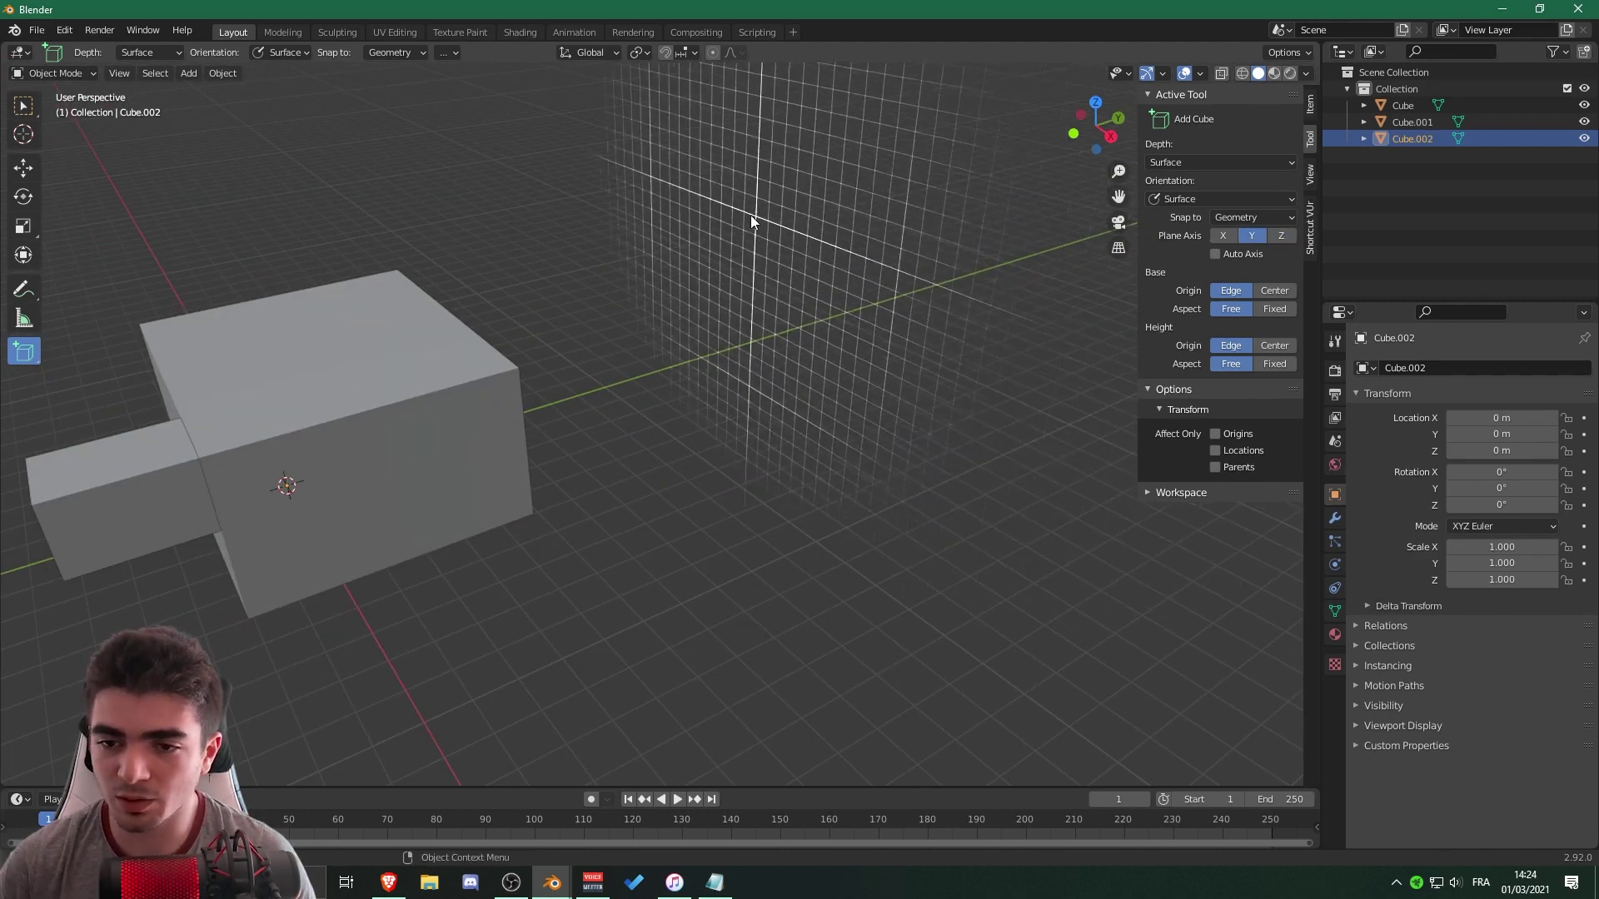
{"action": "left_click_drag", "start_coordinate": [714, 174], "coordinate": [1002, 588]}
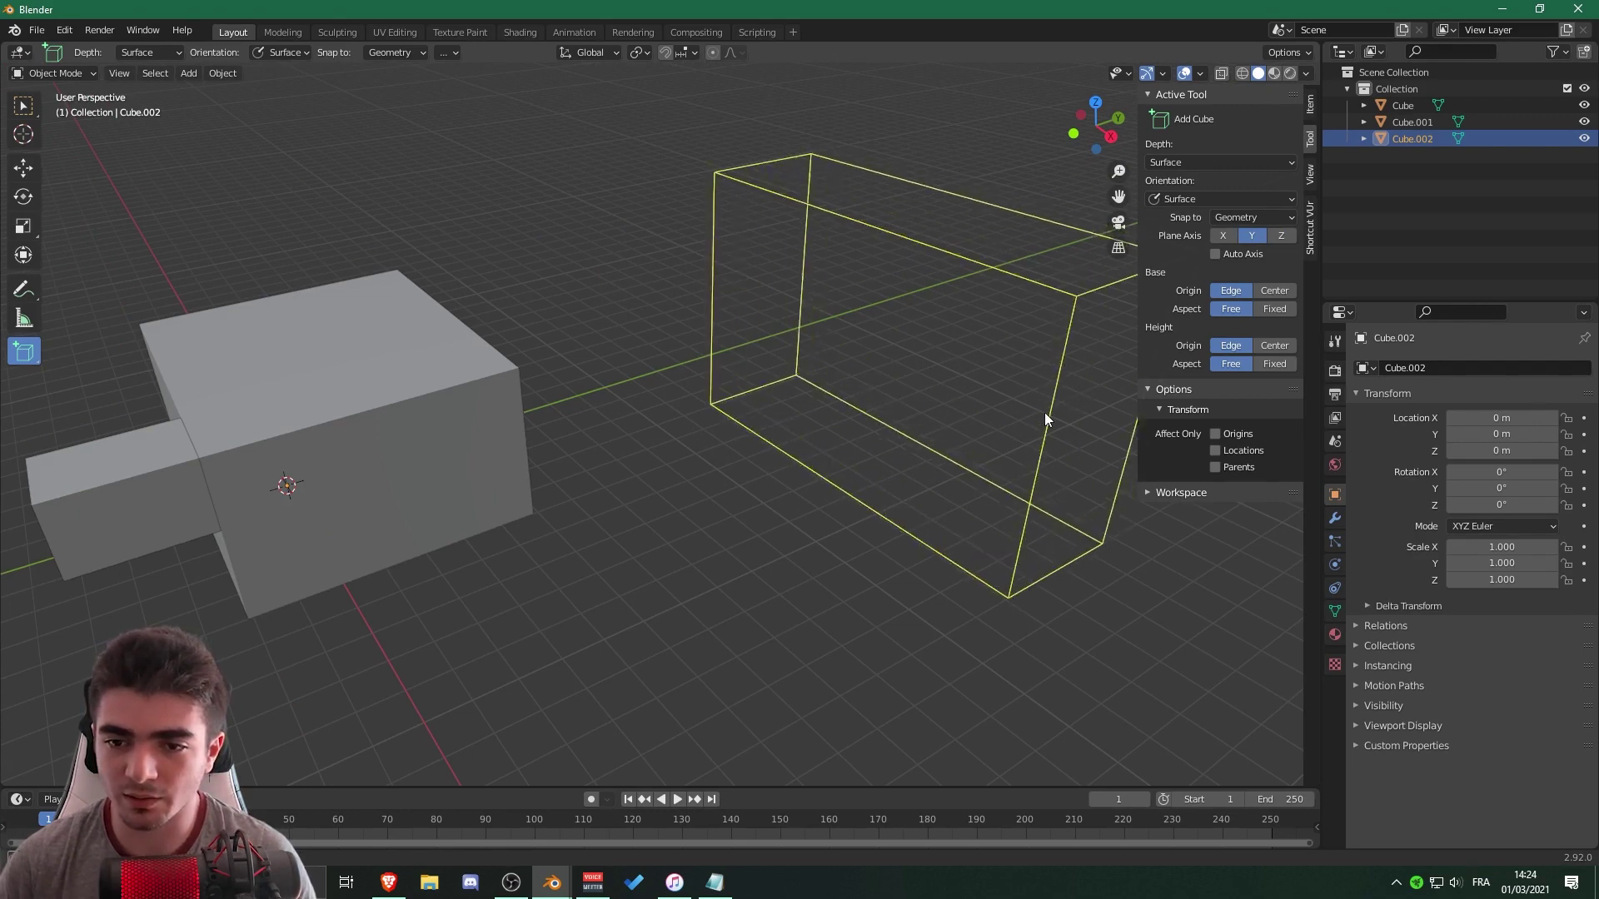
{"action": "left_click", "coordinate": [1045, 412]}
Set the plane axis to X and draw a thin upright panel centred at about X 0.38, Y 16.72, Z 5.81 m.
{"action": "scroll", "coordinate": [1045, 368], "scroll_direction": "down", "scroll_amount": 3}
{"action": "left_click", "coordinate": [1221, 235]}
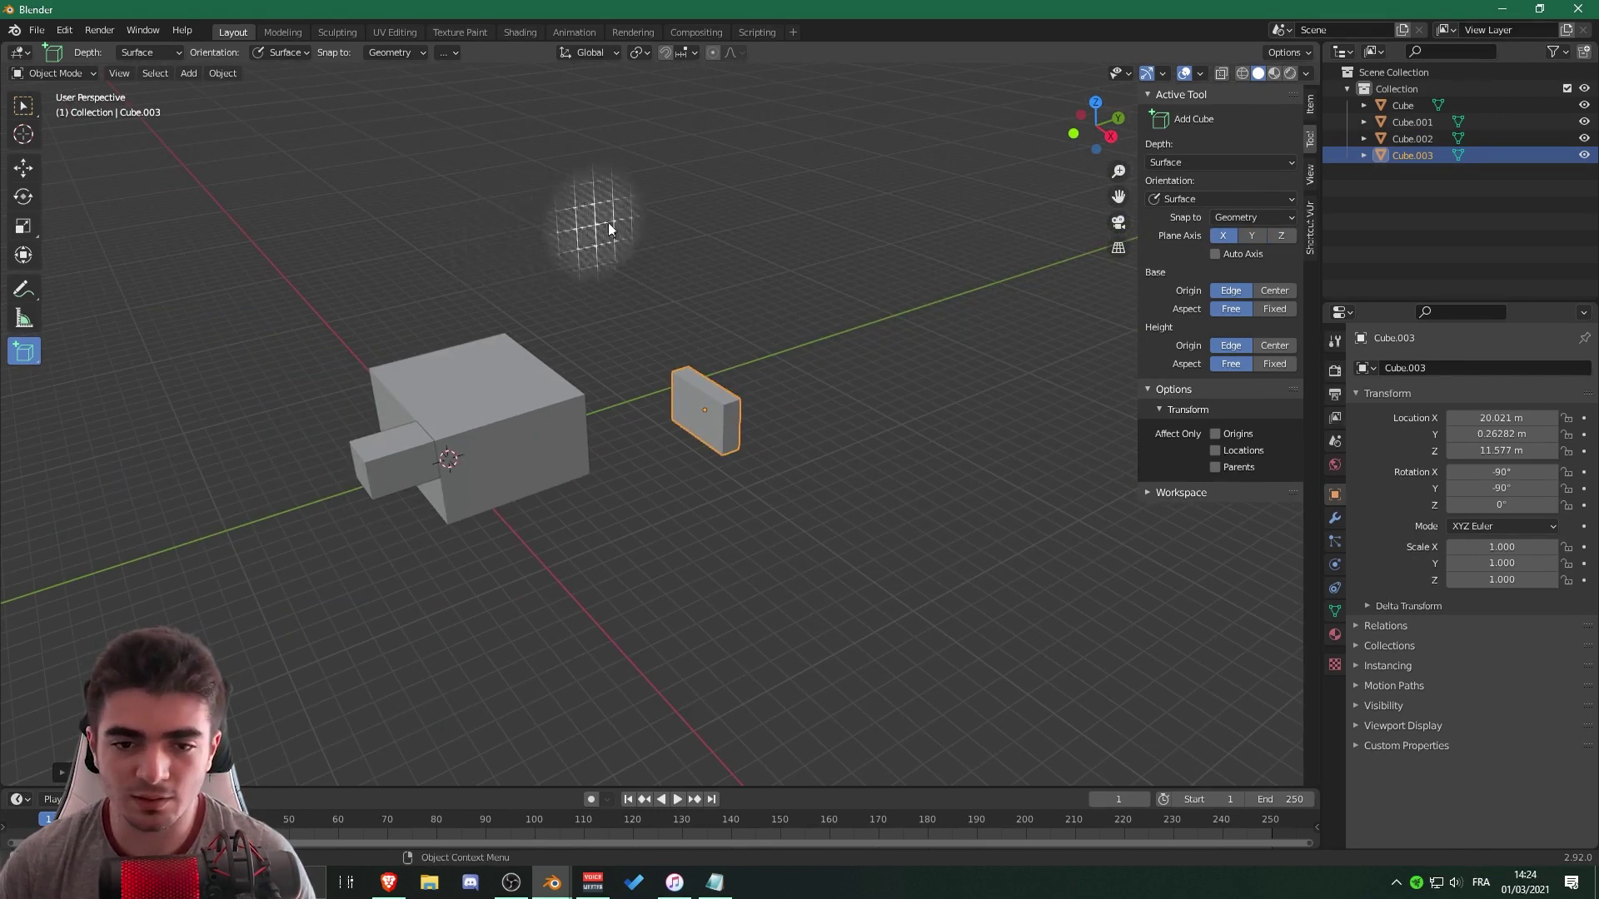
{"action": "left_click_drag", "start_coordinate": [621, 219], "coordinate": [841, 297]}
{"action": "left_click", "coordinate": [845, 298]}
{"action": "scroll", "coordinate": [992, 306], "scroll_direction": "up", "scroll_amount": 3}
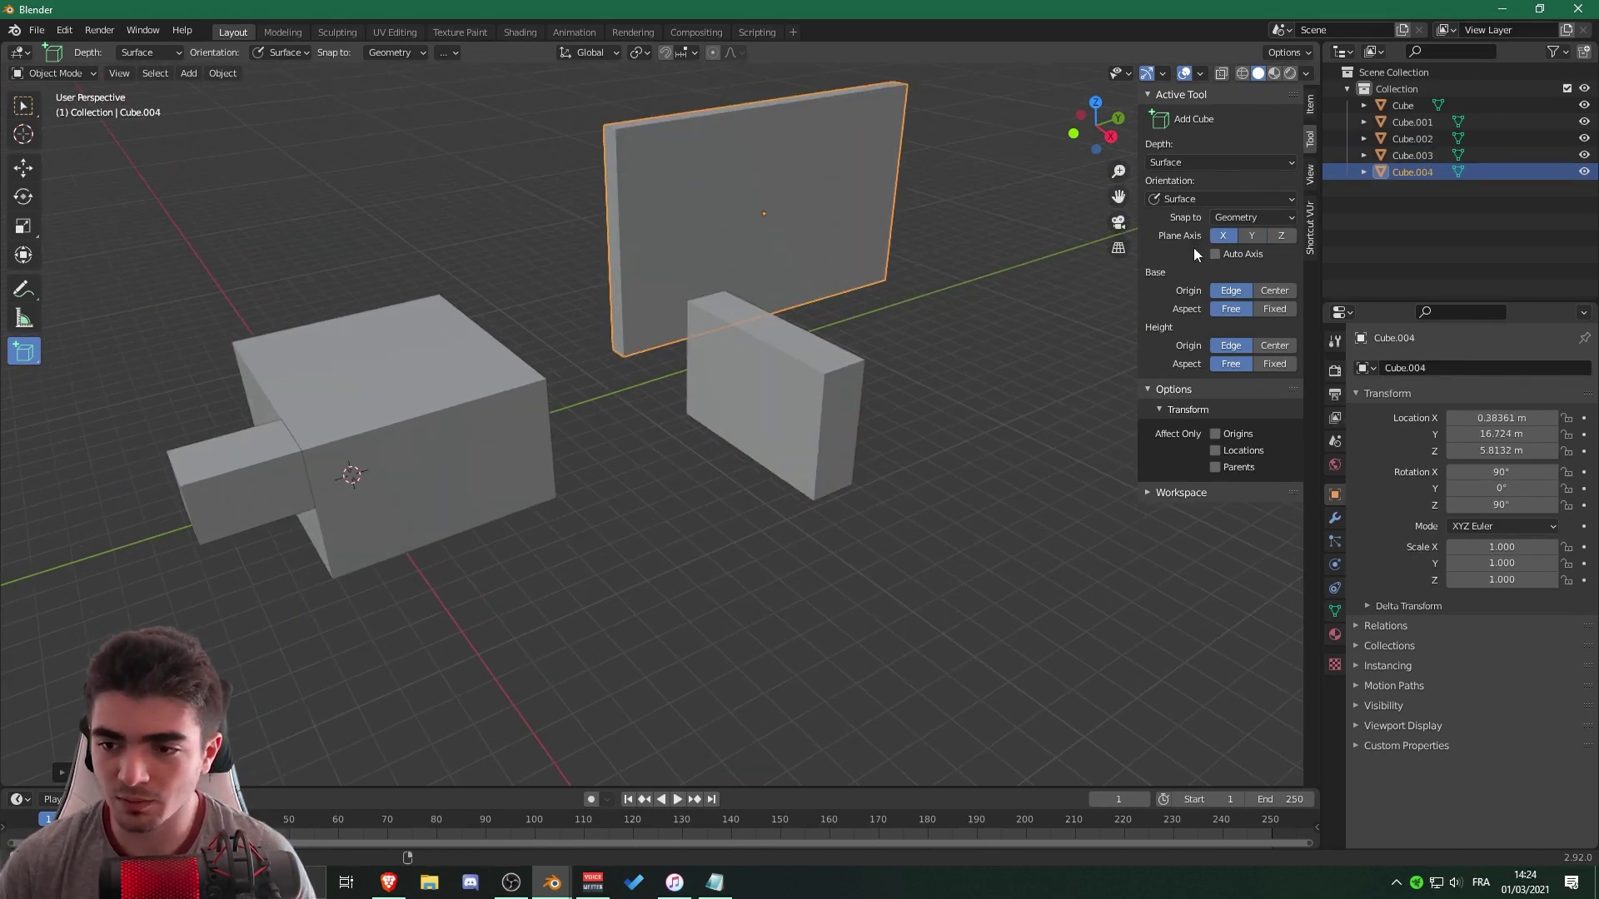
Set the plane axis to Z, enable Auto Axis and try drawing a box from a raised view.
{"action": "left_click", "coordinate": [1282, 237]}
{"action": "scroll", "coordinate": [924, 285], "scroll_direction": "down", "scroll_amount": 3}
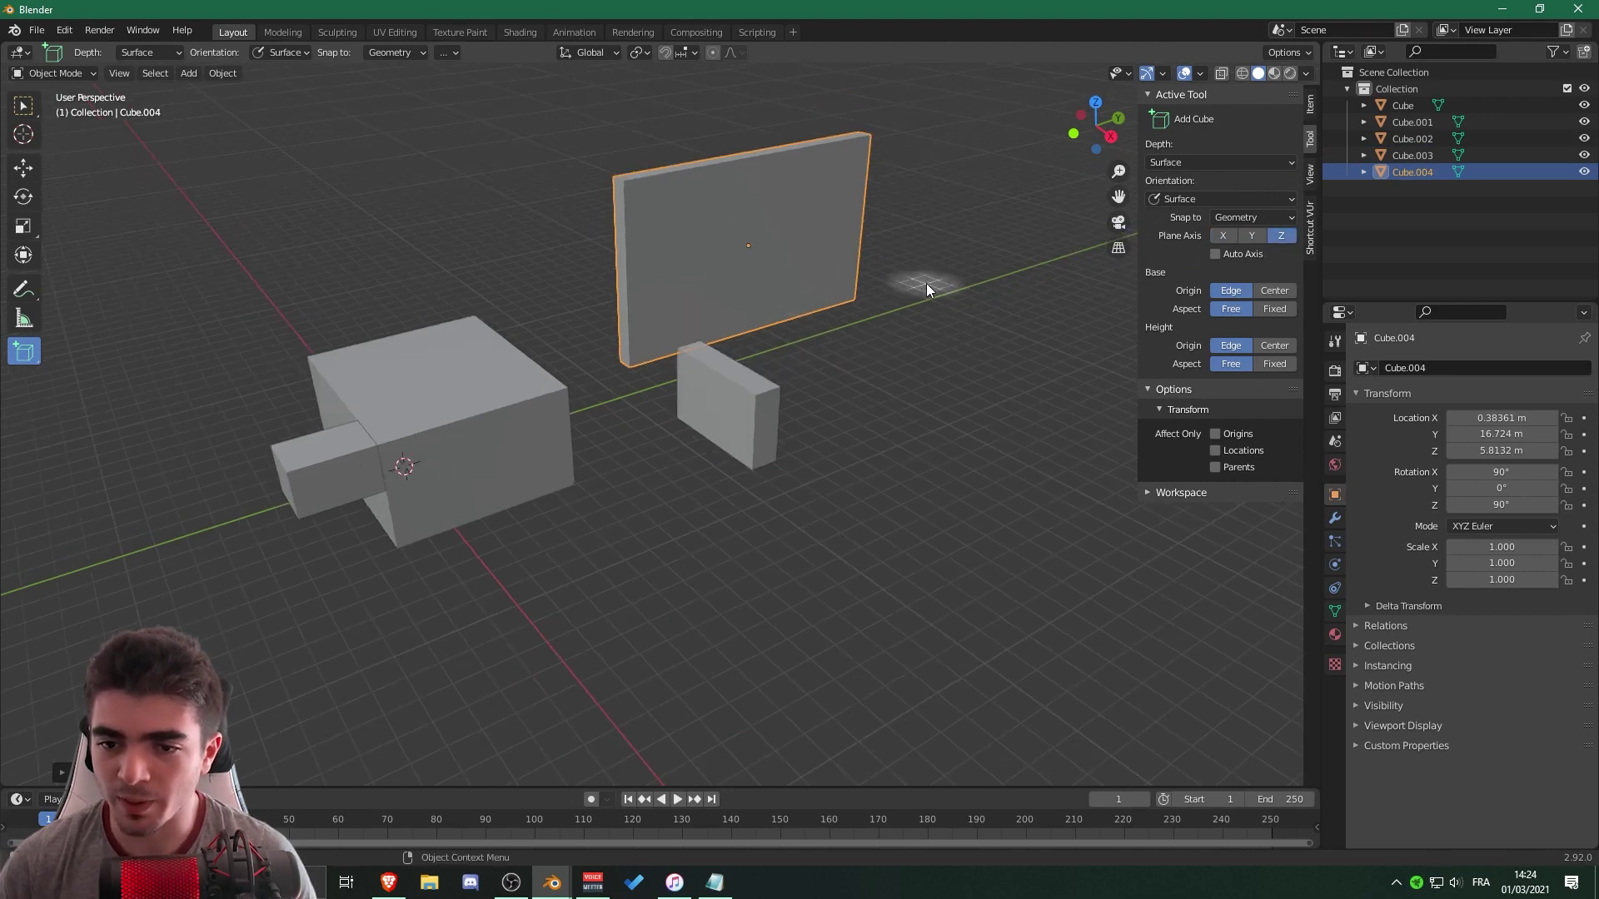
{"action": "scroll", "coordinate": [778, 332], "scroll_direction": "down", "scroll_amount": 3}
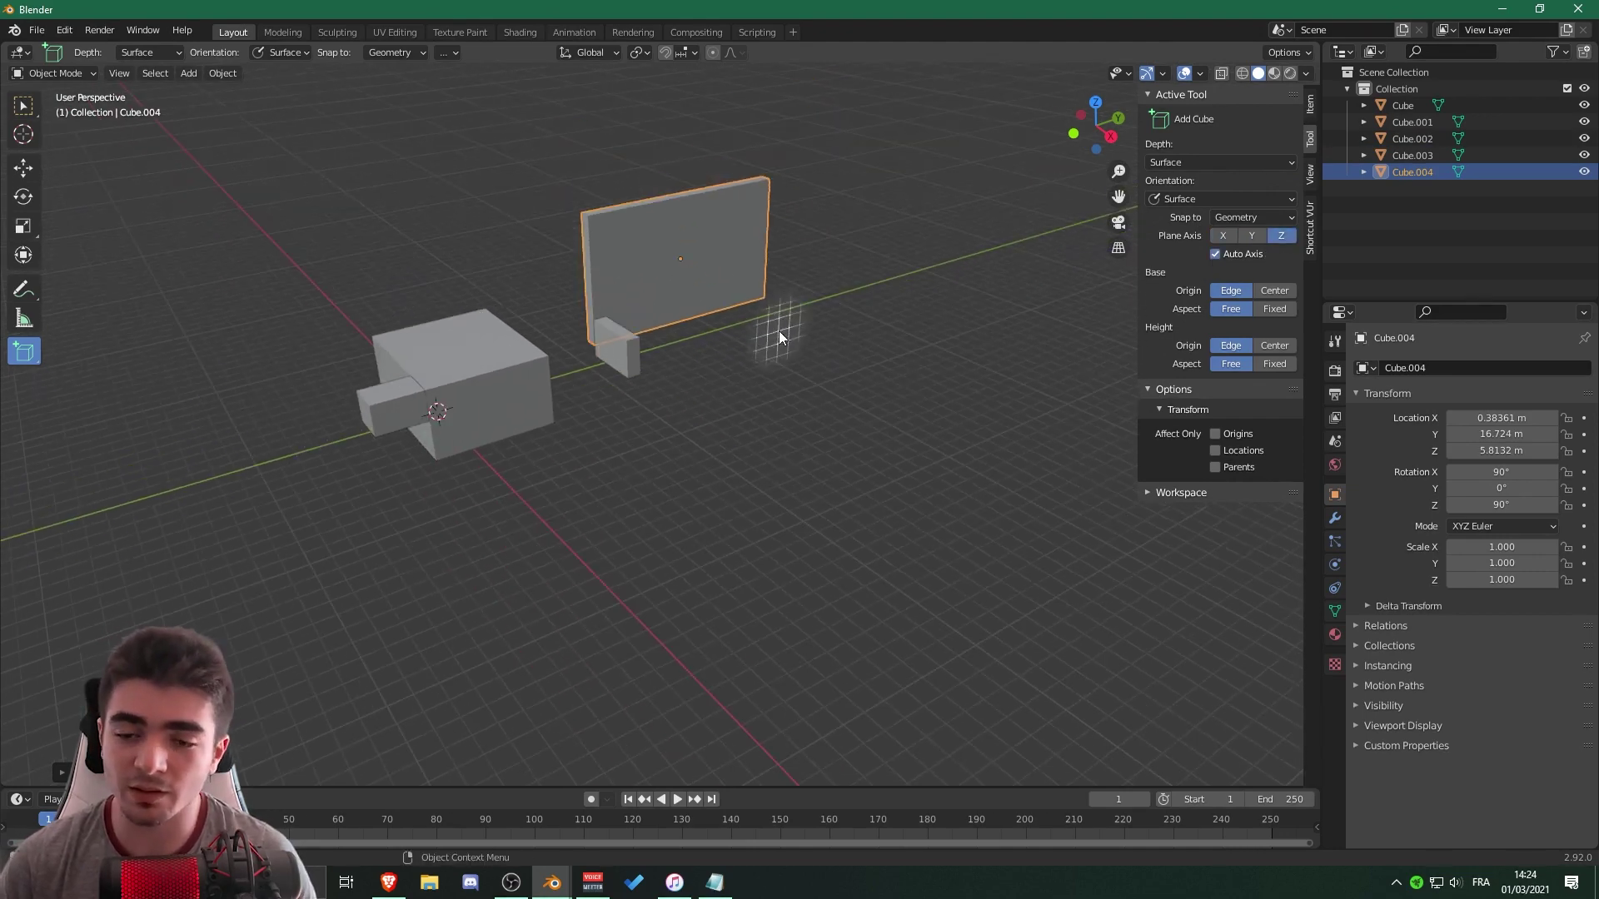
{"action": "scroll", "coordinate": [787, 413], "scroll_direction": "down", "scroll_amount": 1}
{"action": "middle_click_drag", "start_coordinate": [751, 363], "coordinate": [671, 464]}
{"action": "left_click_drag", "start_coordinate": [621, 410], "coordinate": [936, 576]}
{"action": "right_click", "coordinate": [936, 576]}
Try drawing boxes from lower viewing angles with Auto Axis enabled, and turn Auto Axis off.
{"action": "scroll", "coordinate": [891, 525], "scroll_direction": "down", "scroll_amount": 4}
{"action": "middle_click_drag", "start_coordinate": [846, 479], "coordinate": [841, 358]}
{"action": "left_click_drag", "start_coordinate": [629, 235], "coordinate": [838, 333]}
{"action": "right_click", "coordinate": [841, 358]}
{"action": "middle_click_drag", "start_coordinate": [841, 358], "coordinate": [708, 373]}
{"action": "left_click_drag", "start_coordinate": [576, 200], "coordinate": [873, 358]}
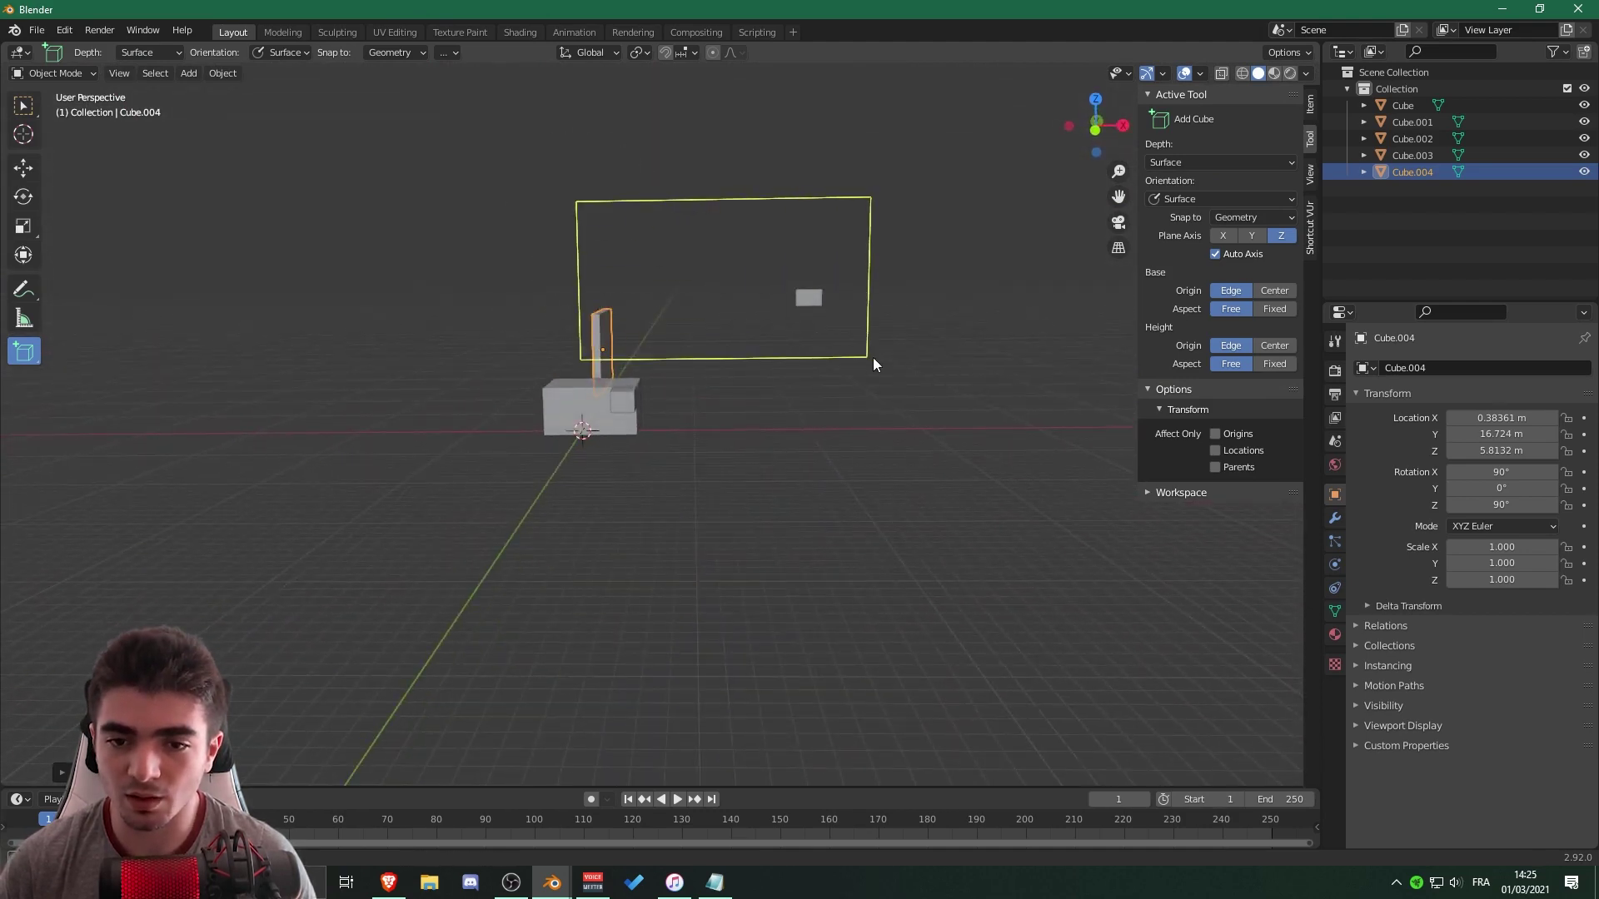
{"action": "right_click", "coordinate": [876, 348]}
{"action": "left_click", "coordinate": [1215, 254]}
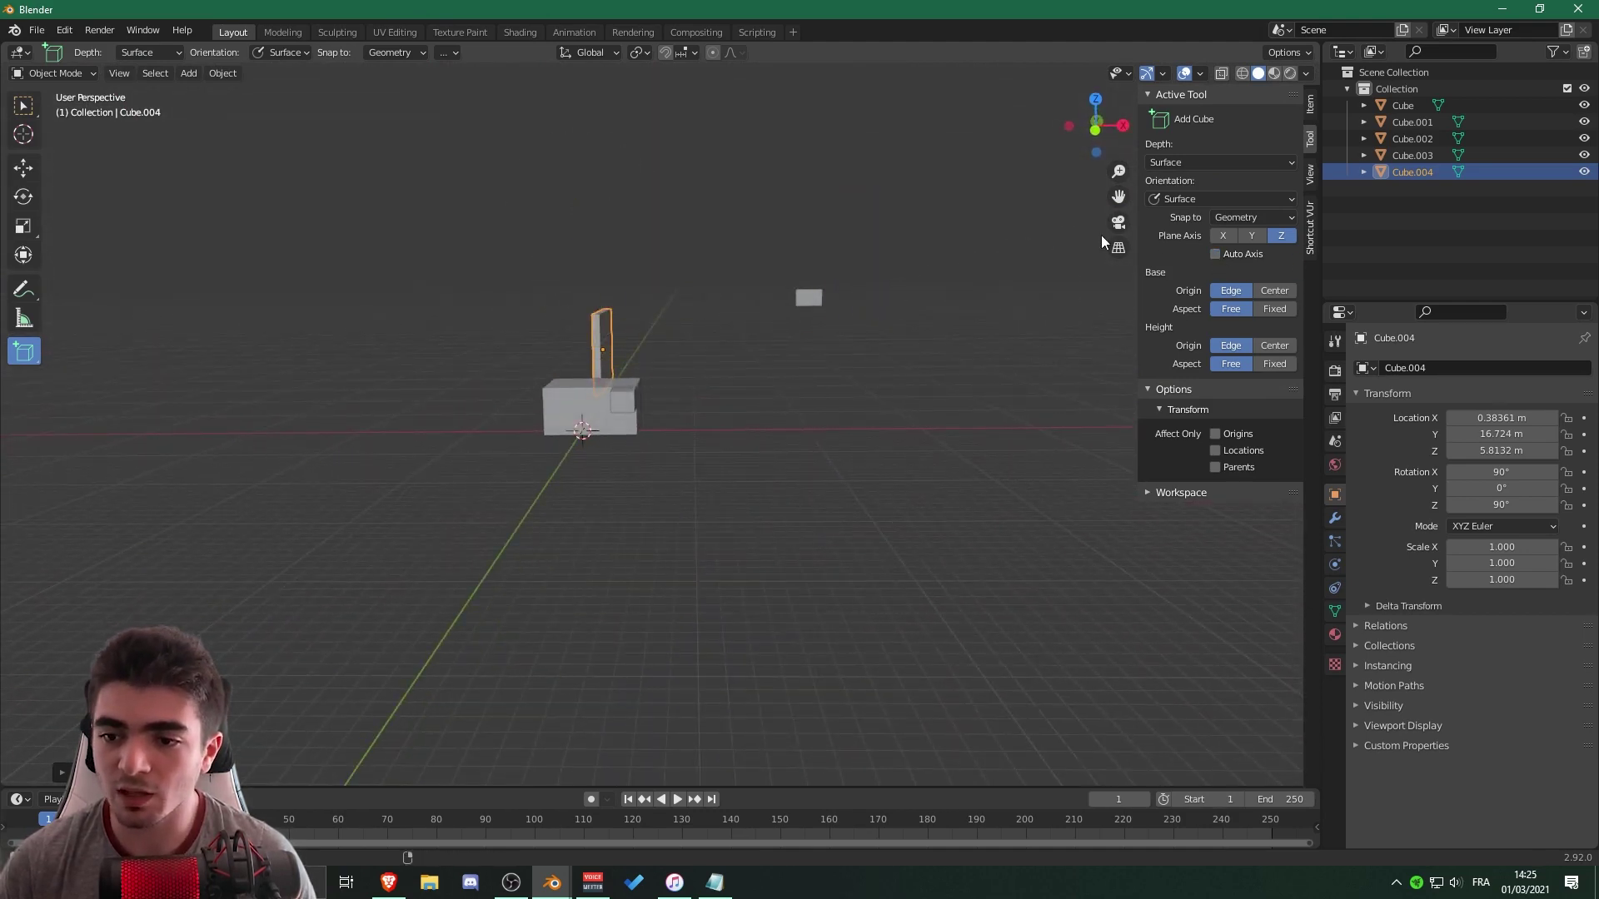
Try drawing a box on the grid with the base origin set to Center, and restore the base origin to Edge.
{"action": "middle_click_drag", "start_coordinate": [1100, 235], "coordinate": [1068, 277]}
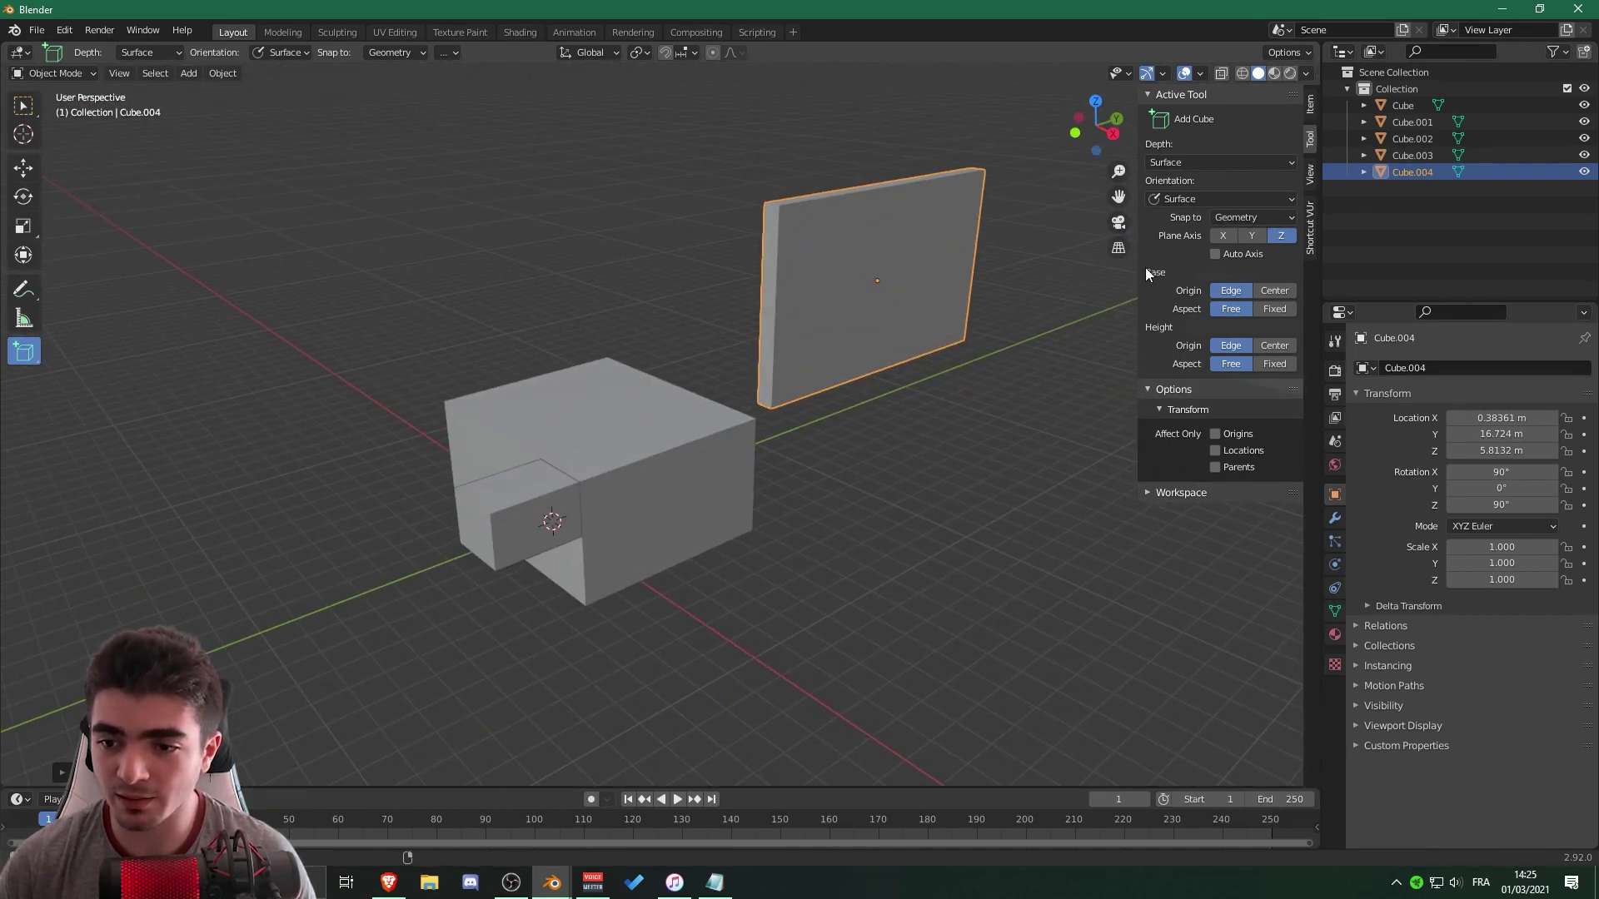
{"action": "middle_click_drag", "start_coordinate": [1026, 385], "coordinate": [746, 498]}
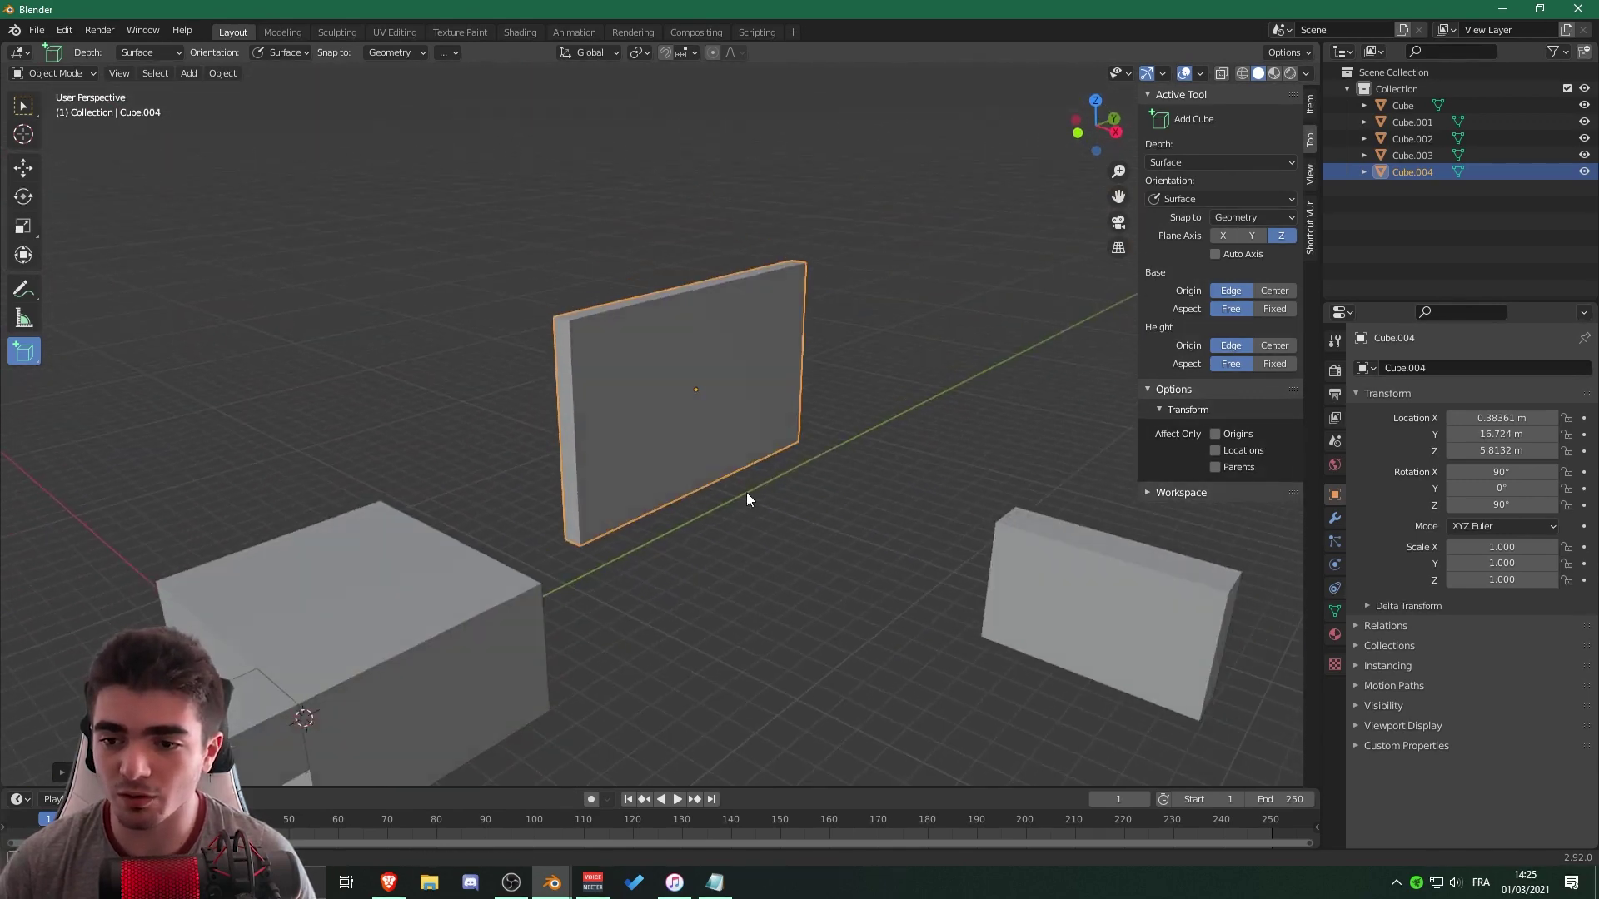
{"action": "left_click", "coordinate": [1271, 290]}
{"action": "middle_click_drag", "start_coordinate": [1108, 333], "coordinate": [678, 511]}
{"action": "left_click_drag", "start_coordinate": [678, 510], "coordinate": [1016, 445]}
{"action": "right_click", "coordinate": [1032, 348]}
{"action": "left_click", "coordinate": [1233, 291]}
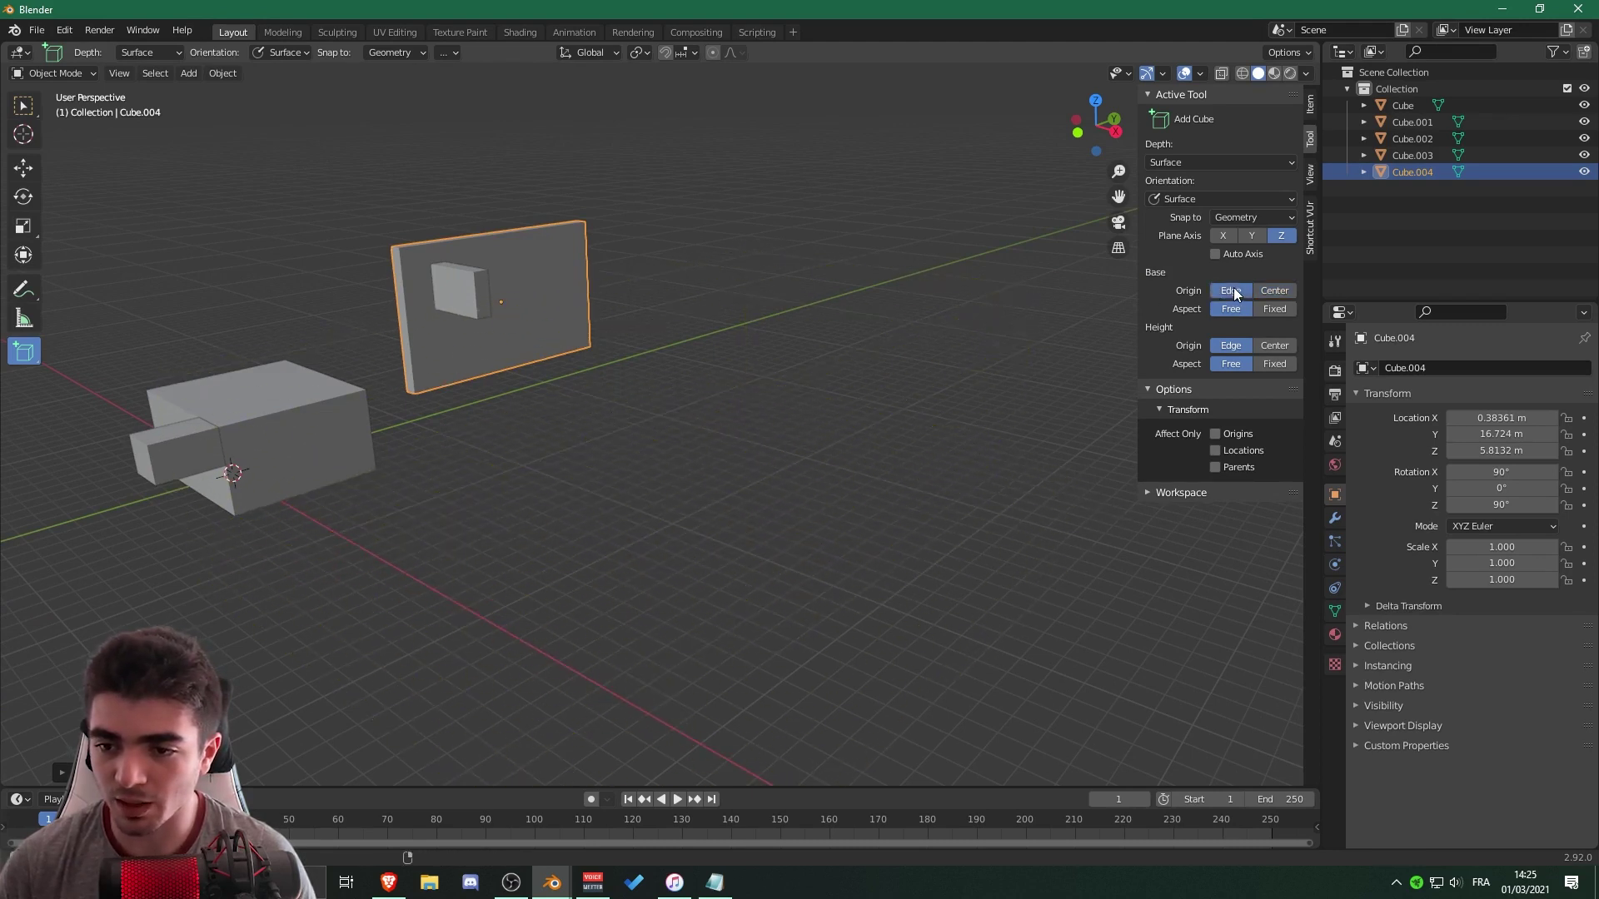
Try drawing boxes on the grid with the height origin at Edge and at Center, and restore it to Edge.
{"action": "left_click_drag", "start_coordinate": [604, 464], "coordinate": [1056, 418]}
{"action": "right_click", "coordinate": [1056, 418]}
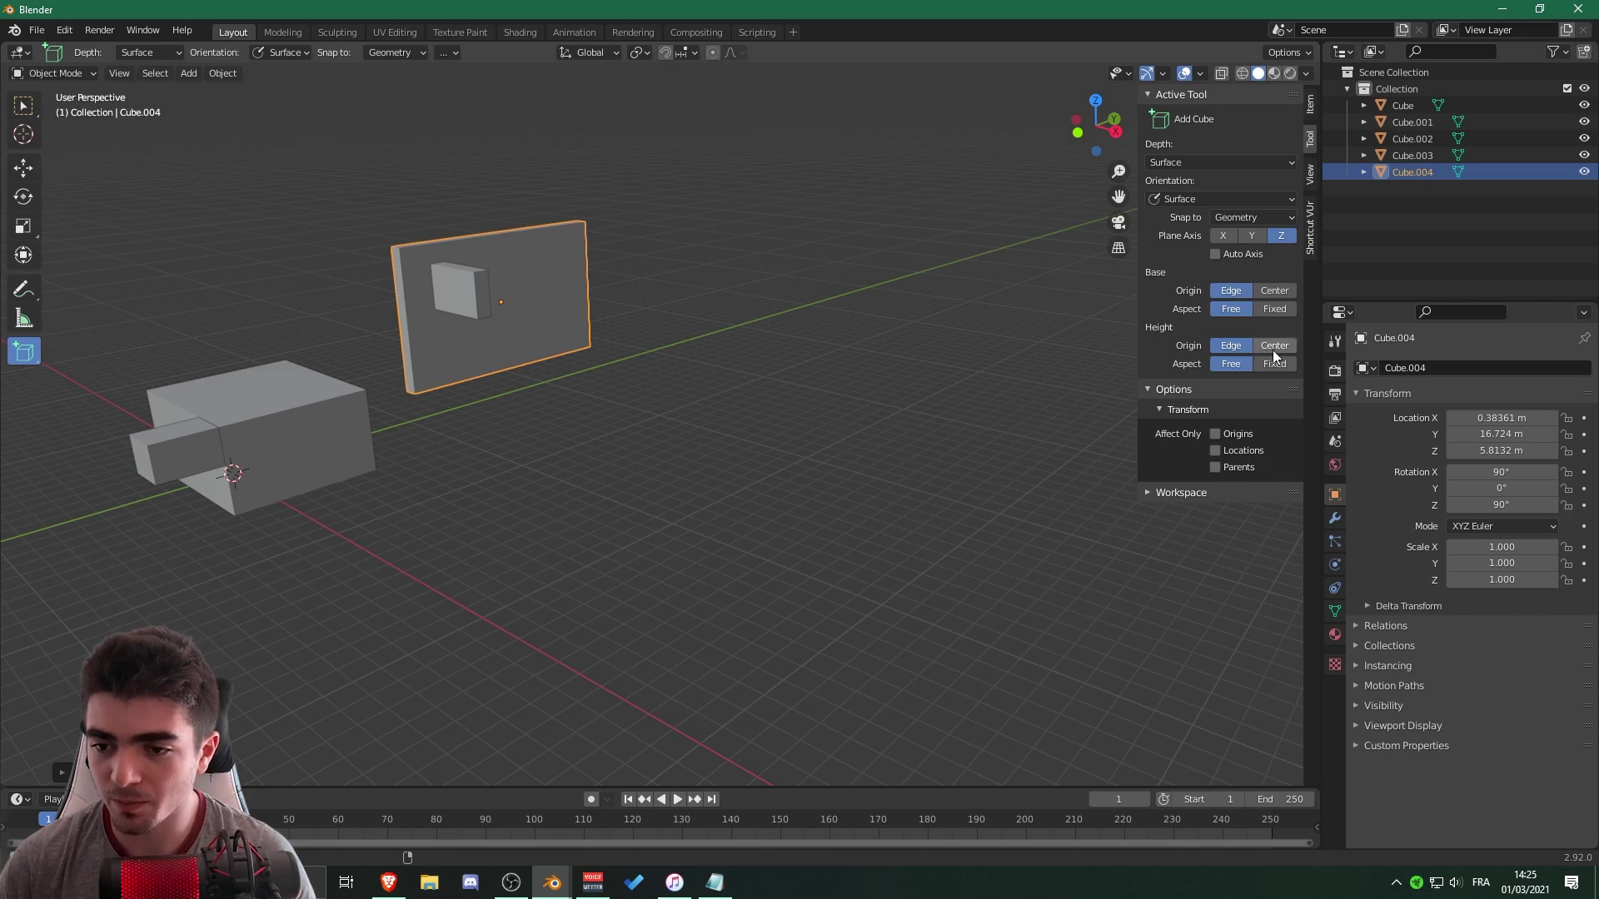
{"action": "left_click_drag", "start_coordinate": [697, 412], "coordinate": [1008, 393]}
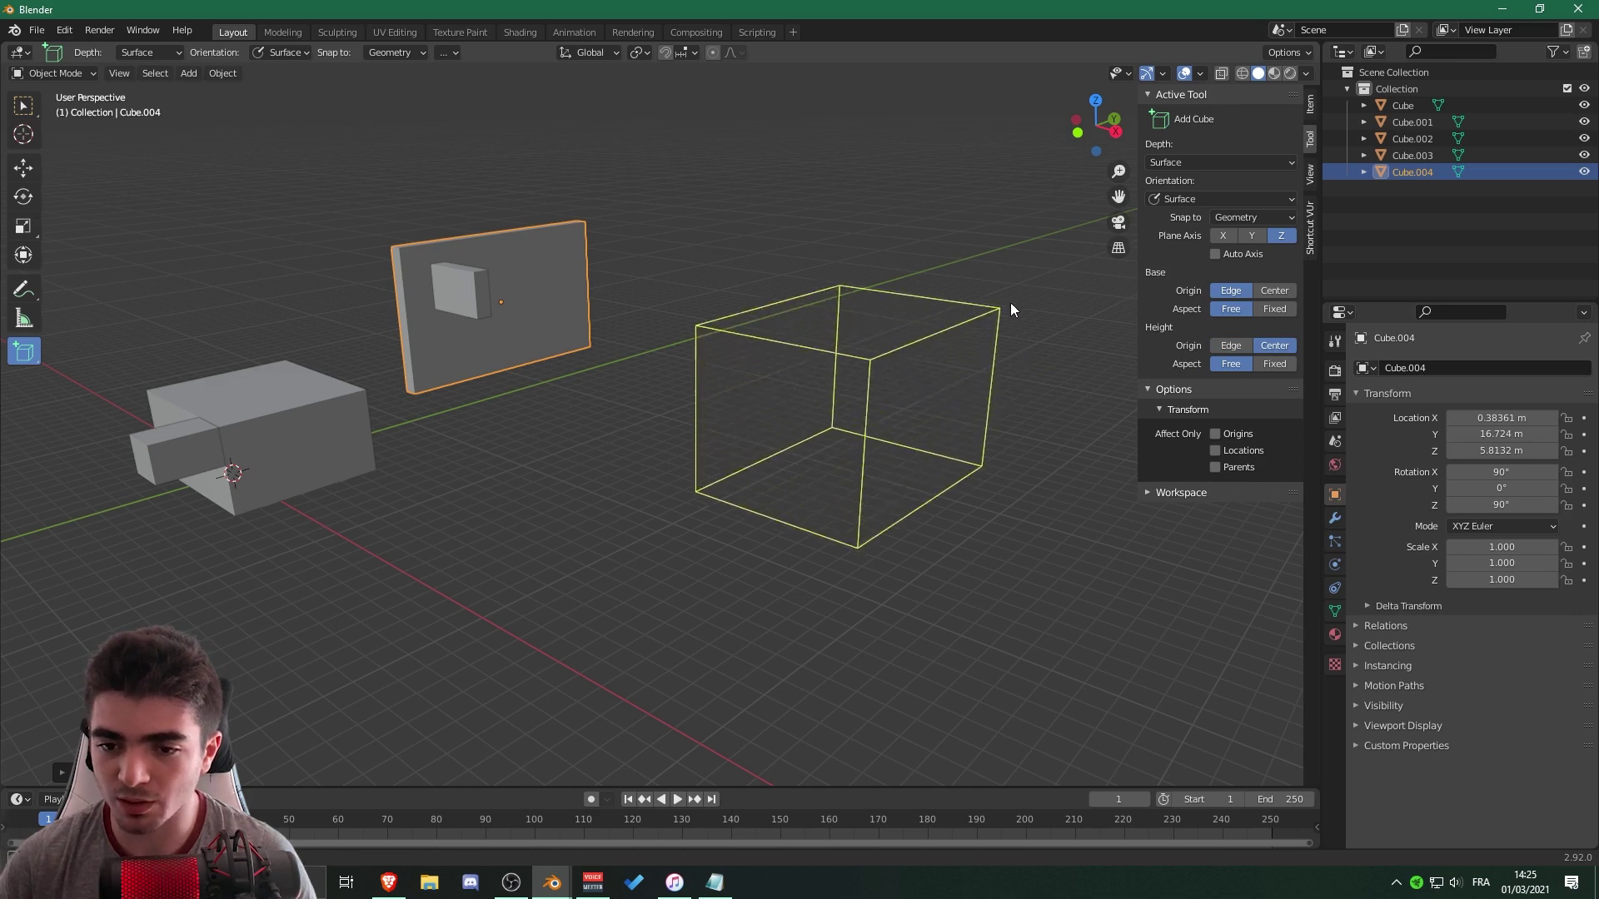
{"action": "right_click", "coordinate": [1045, 242]}
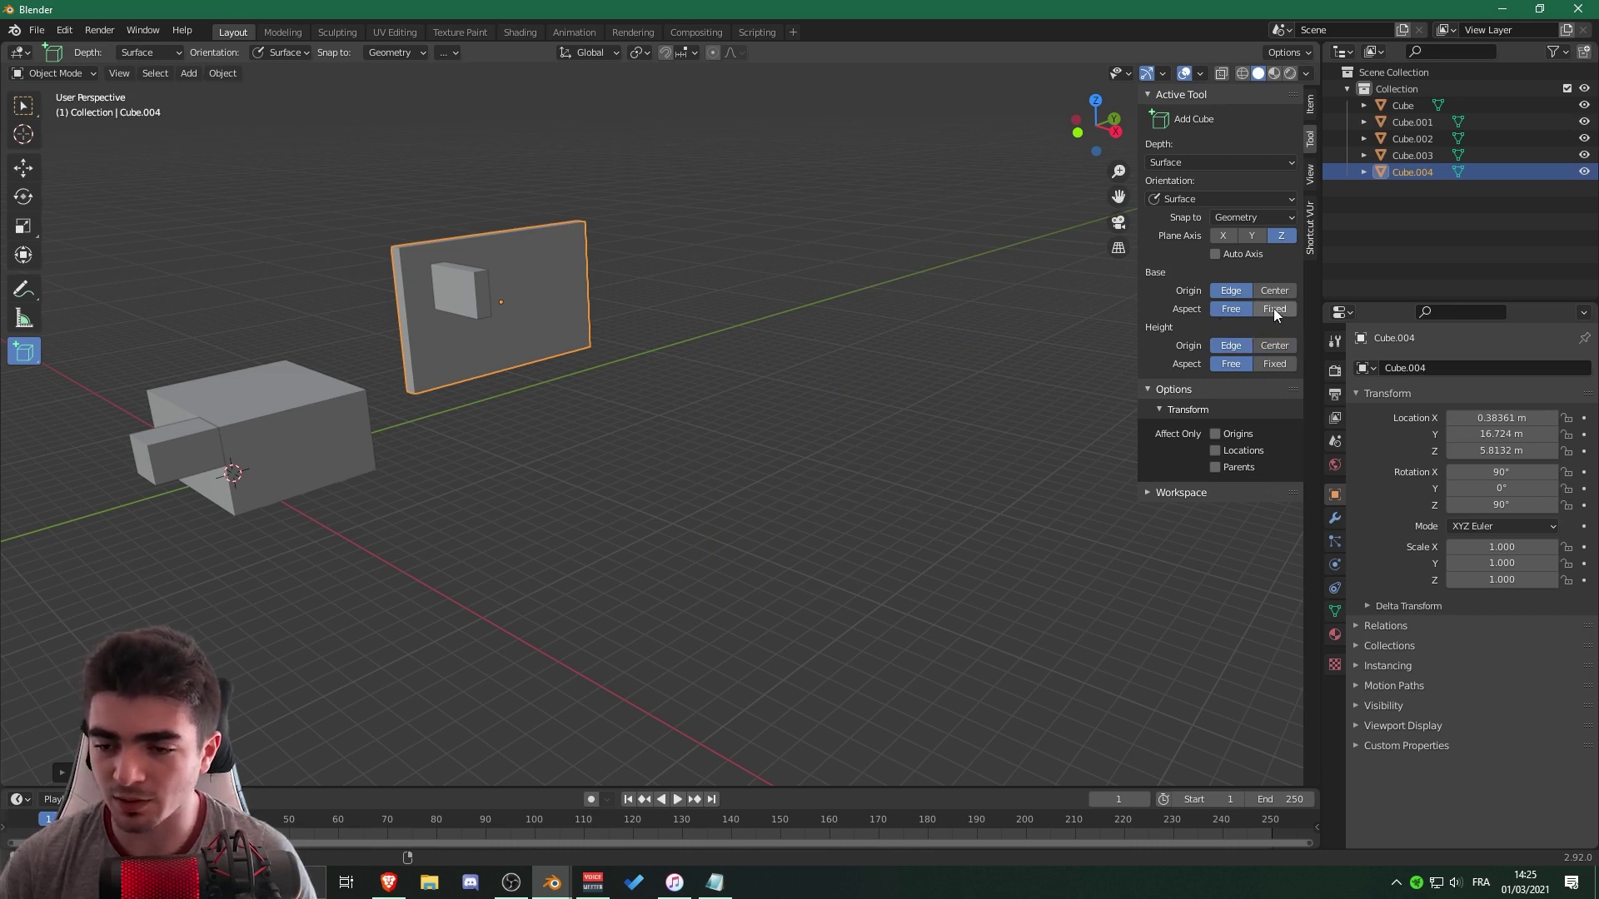
Set the base aspect to Fixed and try drawing square-based boxes on the empty grid.
{"action": "left_click_drag", "start_coordinate": [583, 435], "coordinate": [1044, 357]}
{"action": "right_click", "coordinate": [1043, 357]}
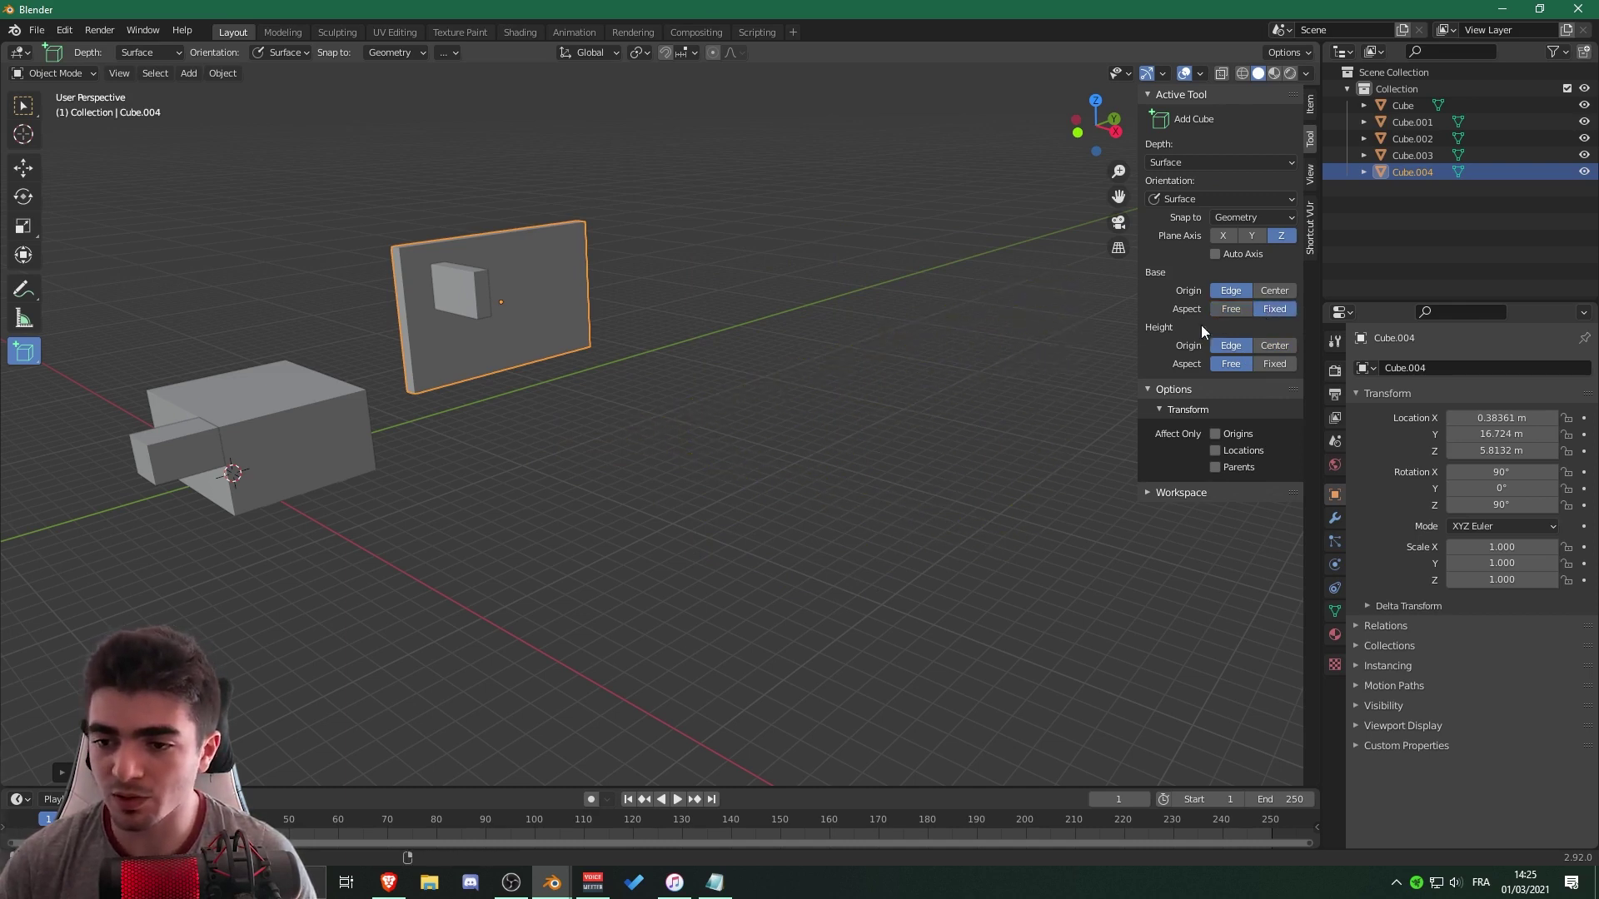
{"action": "left_click_drag", "start_coordinate": [668, 413], "coordinate": [1030, 445]}
{"action": "right_click", "coordinate": [1031, 447]}
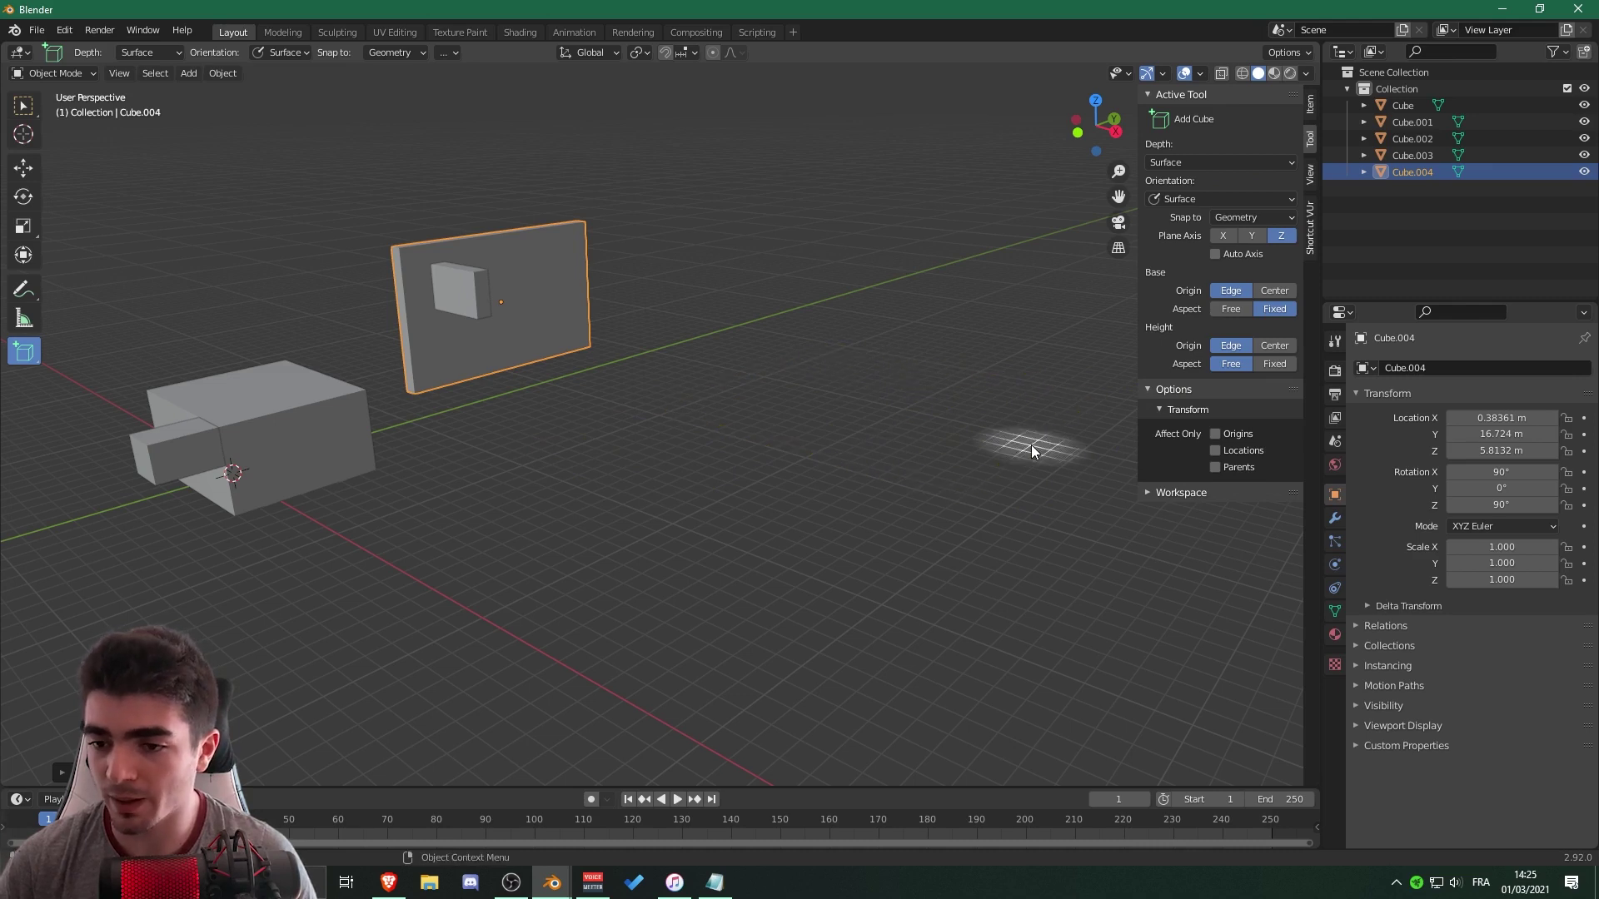
Set height aspect to Fixed and base aspect to Free, and draw a large upright slab centred at about X 18.55, Y 24.74, Z 9.98 m.
{"action": "left_click", "coordinate": [1277, 365]}
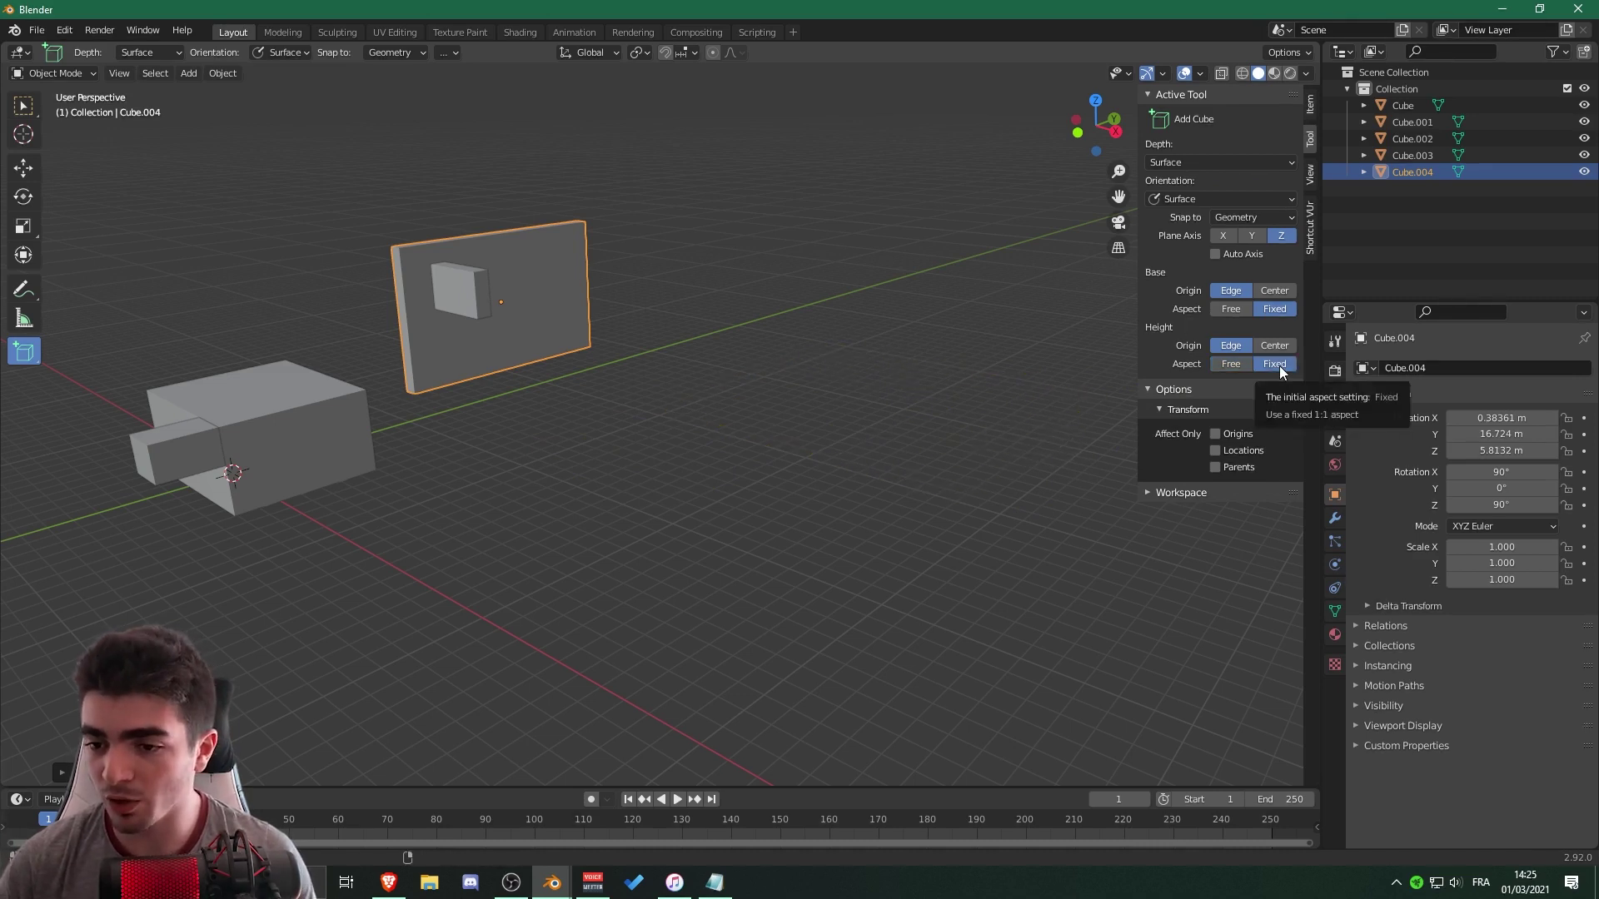
{"action": "left_click", "coordinate": [1221, 312]}
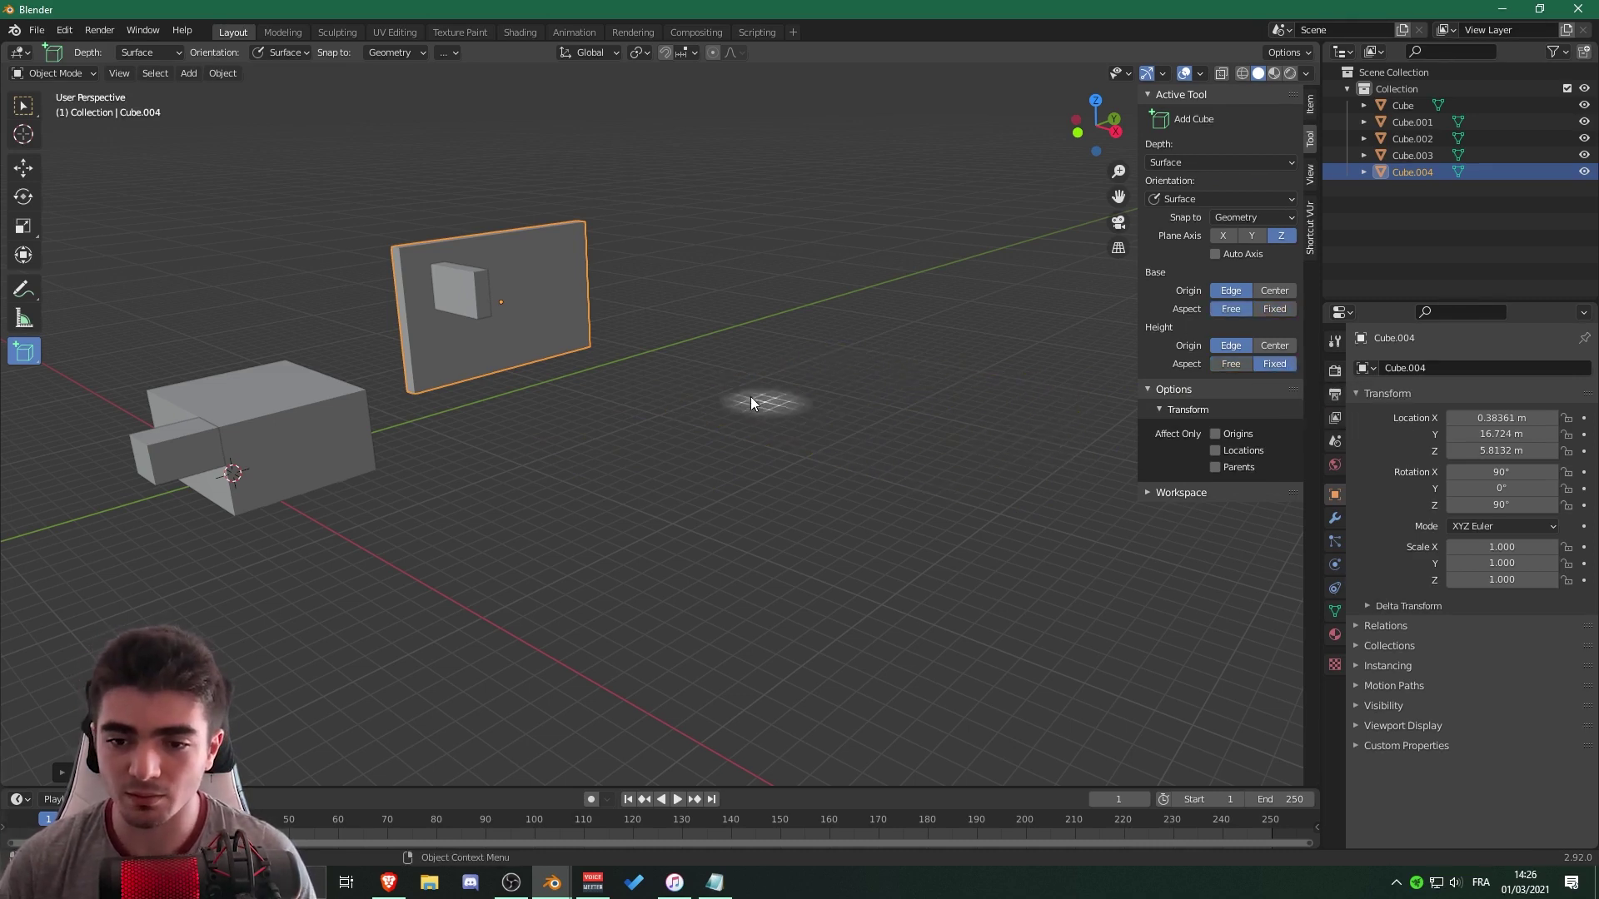
{"action": "left_click_drag", "start_coordinate": [751, 396], "coordinate": [1009, 477]}
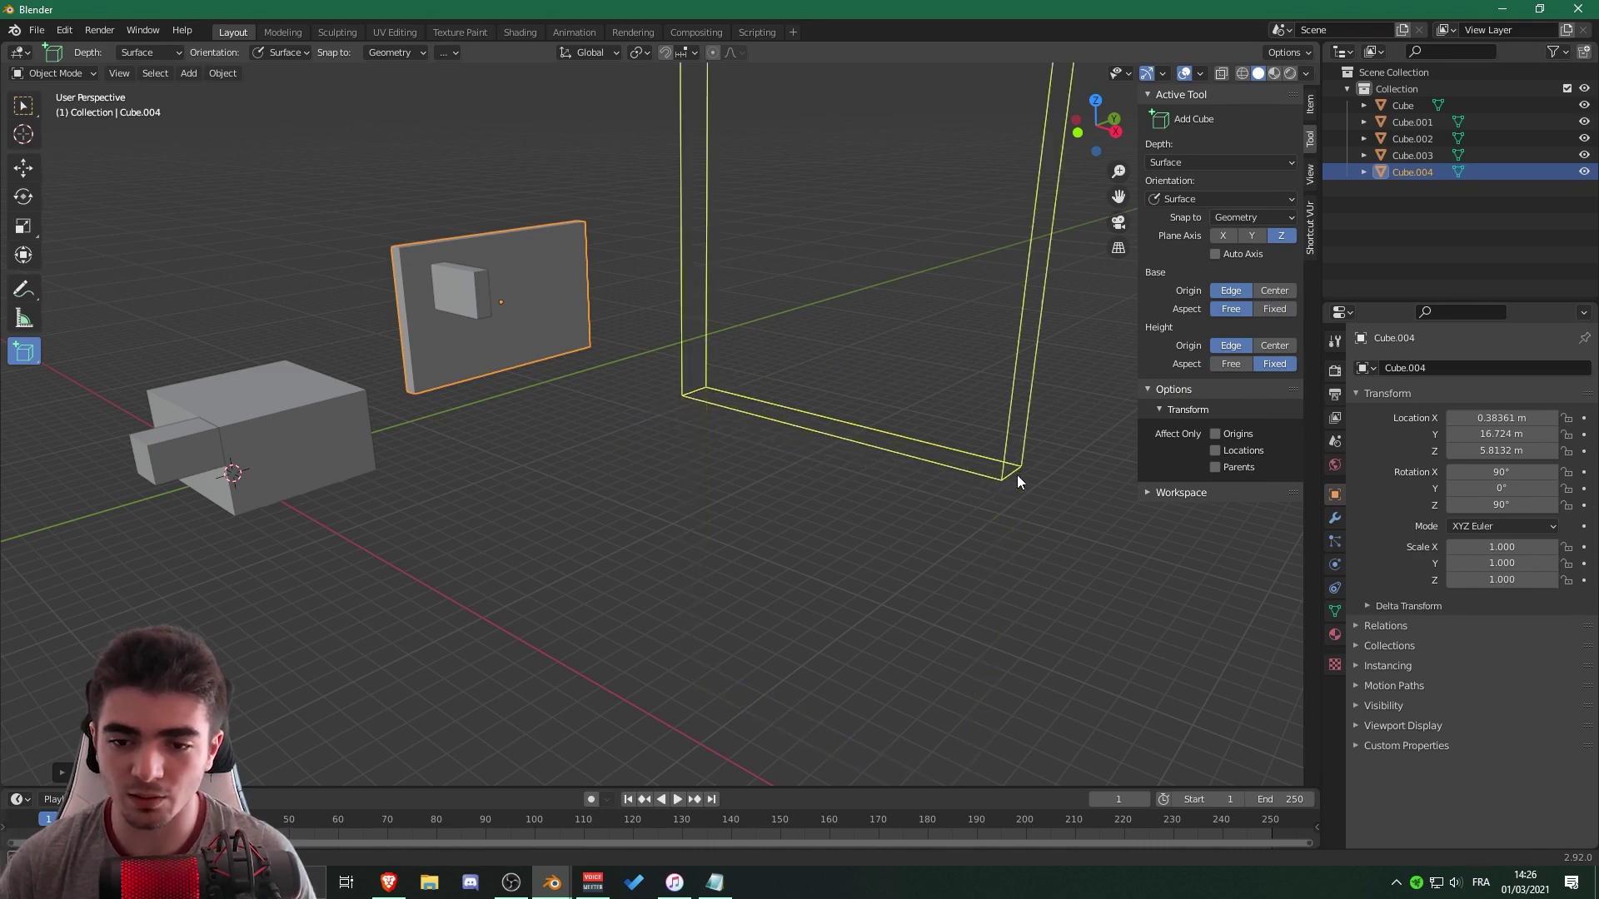
{"action": "left_click", "coordinate": [1021, 336]}
{"action": "scroll", "coordinate": [930, 343], "scroll_direction": "down", "scroll_amount": 3}
{"action": "middle_click_drag", "start_coordinate": [931, 343], "coordinate": [799, 405]}
{"action": "scroll", "coordinate": [799, 404], "scroll_direction": "down", "scroll_amount": 3}
{"action": "scroll", "coordinate": [719, 489], "scroll_direction": "down", "scroll_amount": 1}
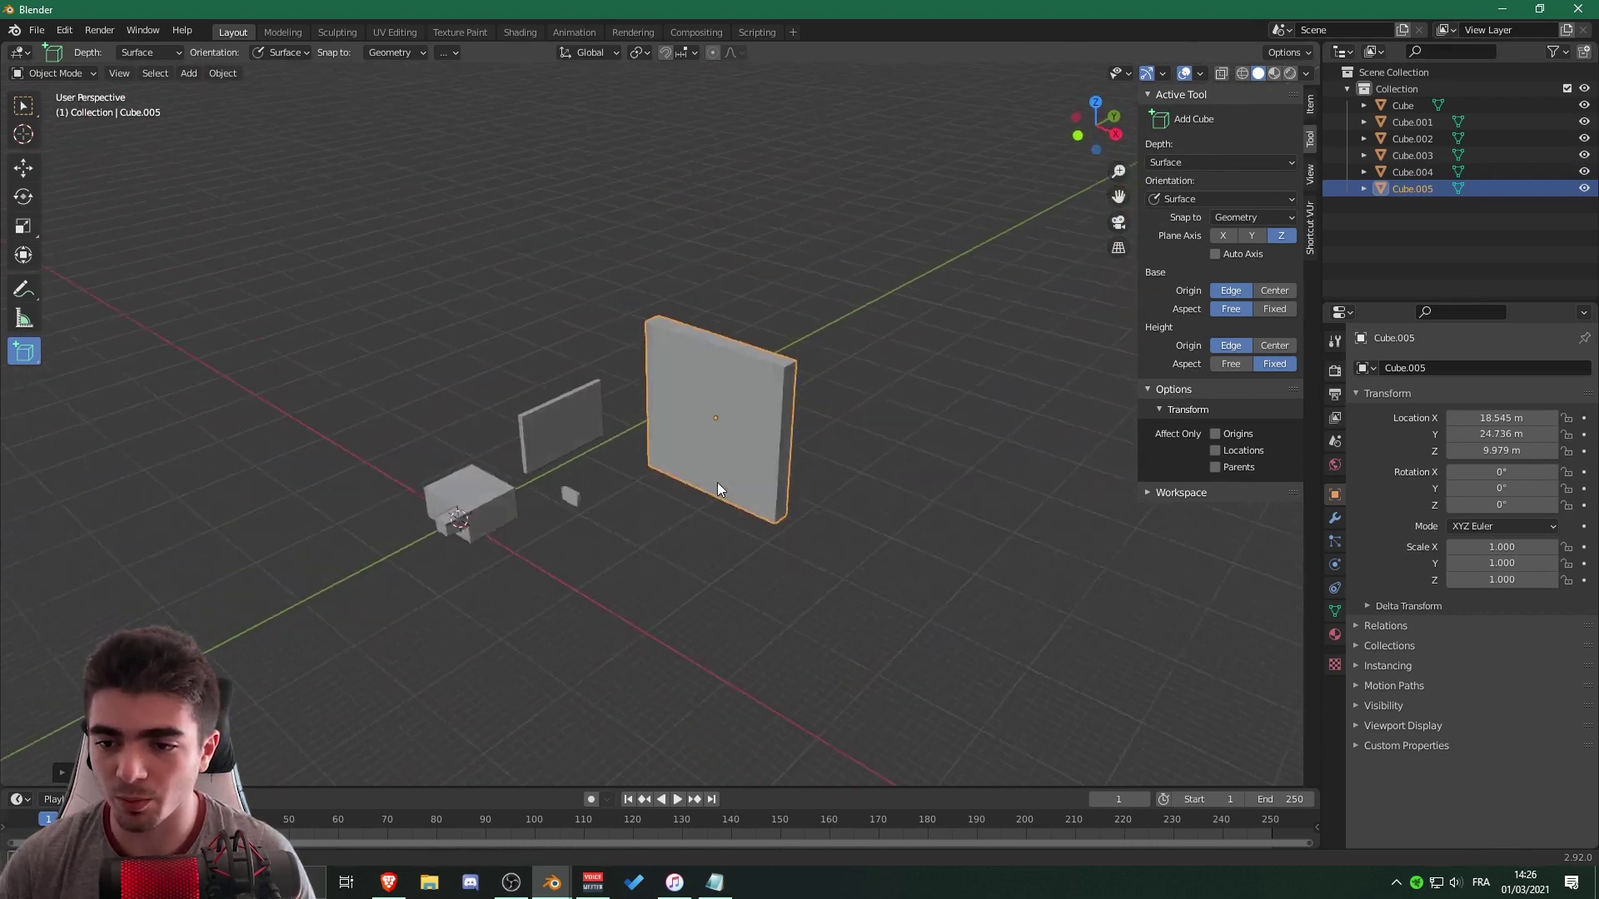
{"action": "middle_click_drag", "start_coordinate": [717, 482], "coordinate": [878, 448]}
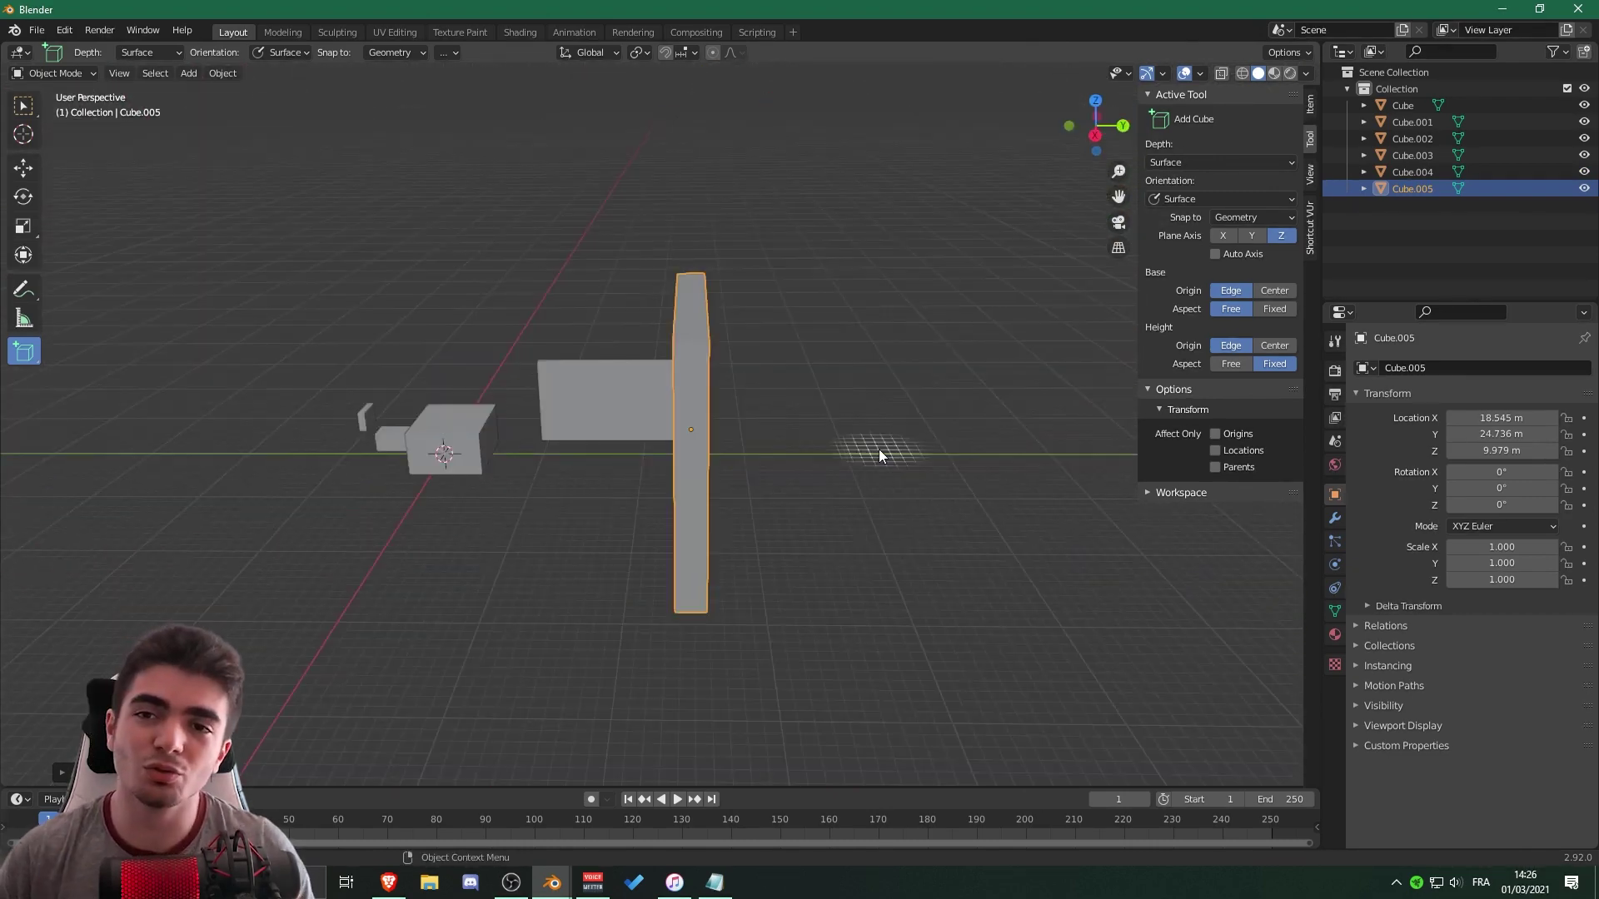
Switch to the other Blender window with rituals.blend and its compositor node setup.
{"action": "left_click", "coordinate": [556, 873]}
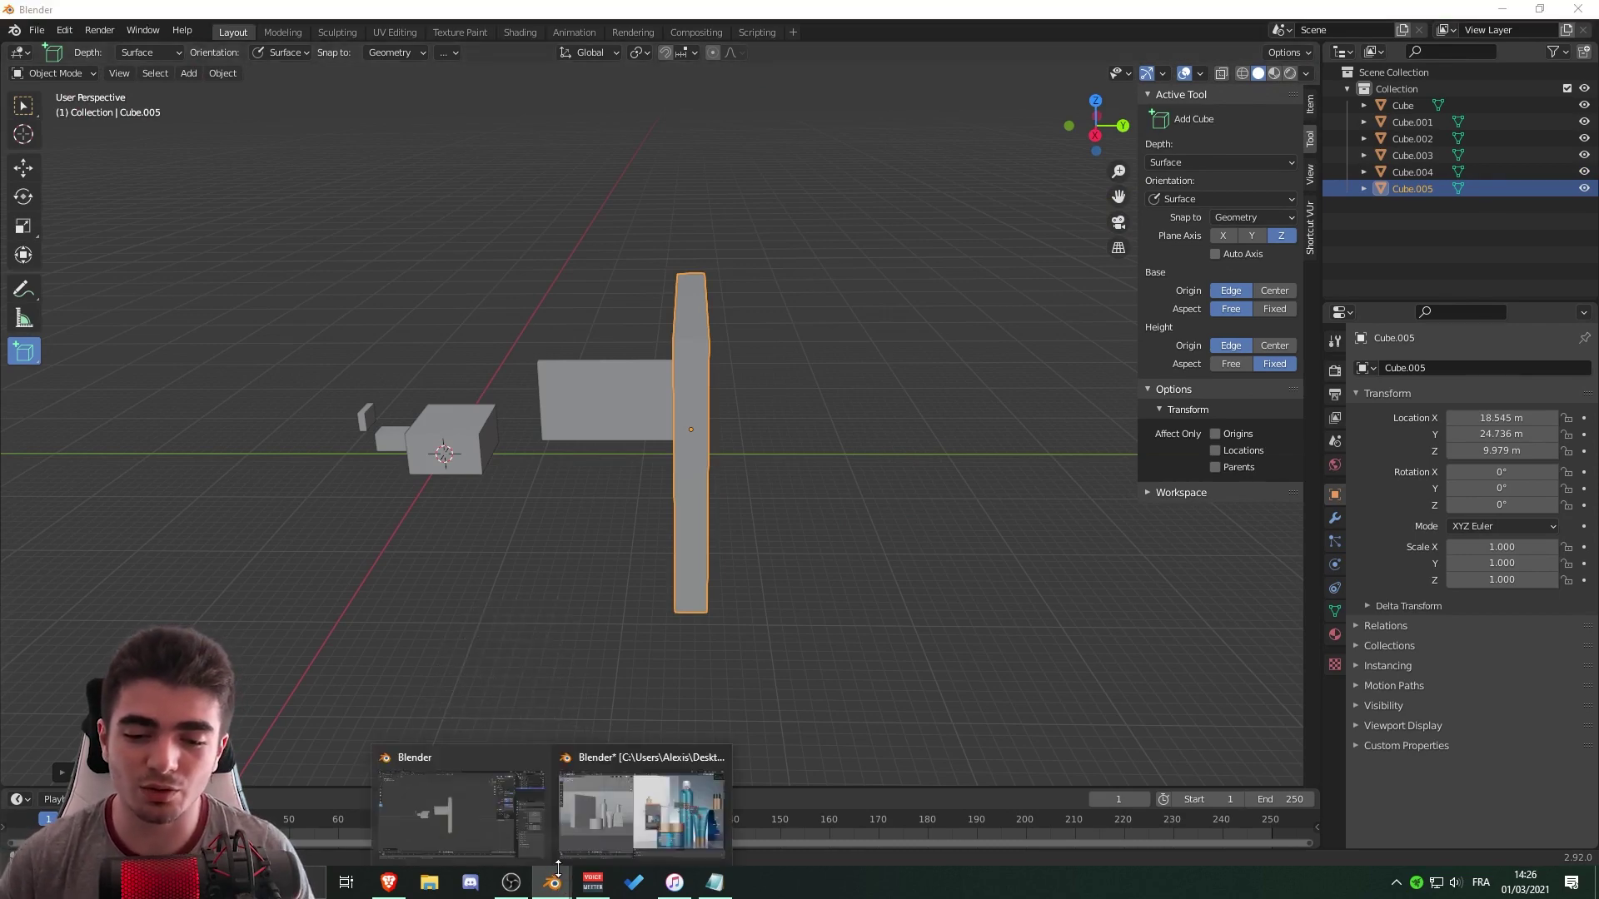
{"action": "left_click", "coordinate": [626, 810]}
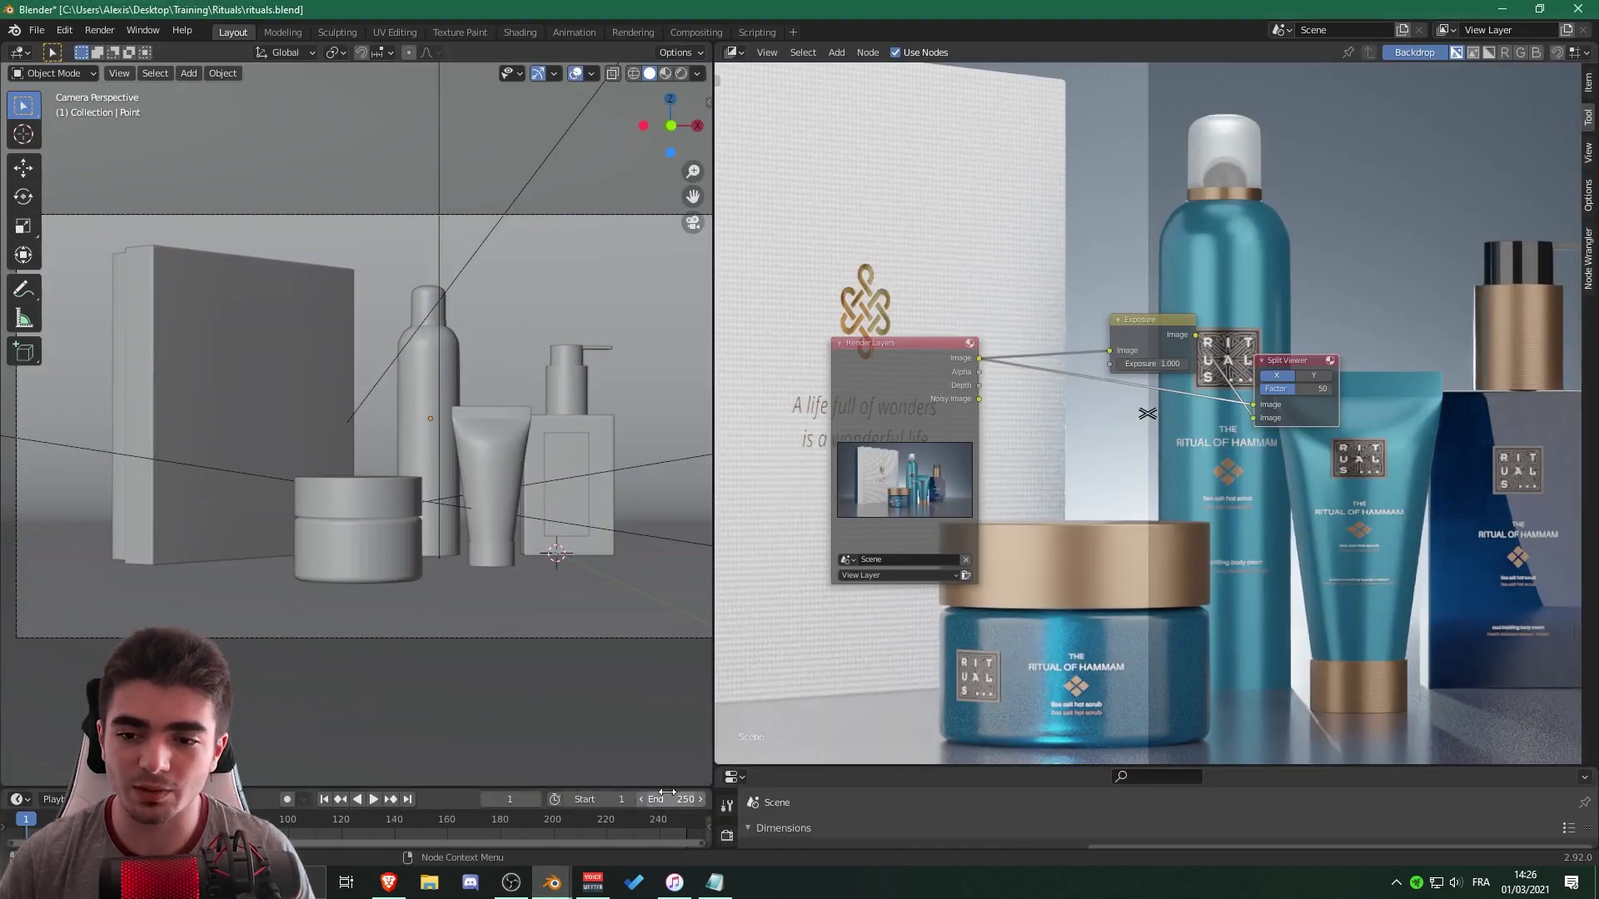
{"action": "scroll", "coordinate": [1176, 522], "scroll_direction": "up", "scroll_amount": 3}
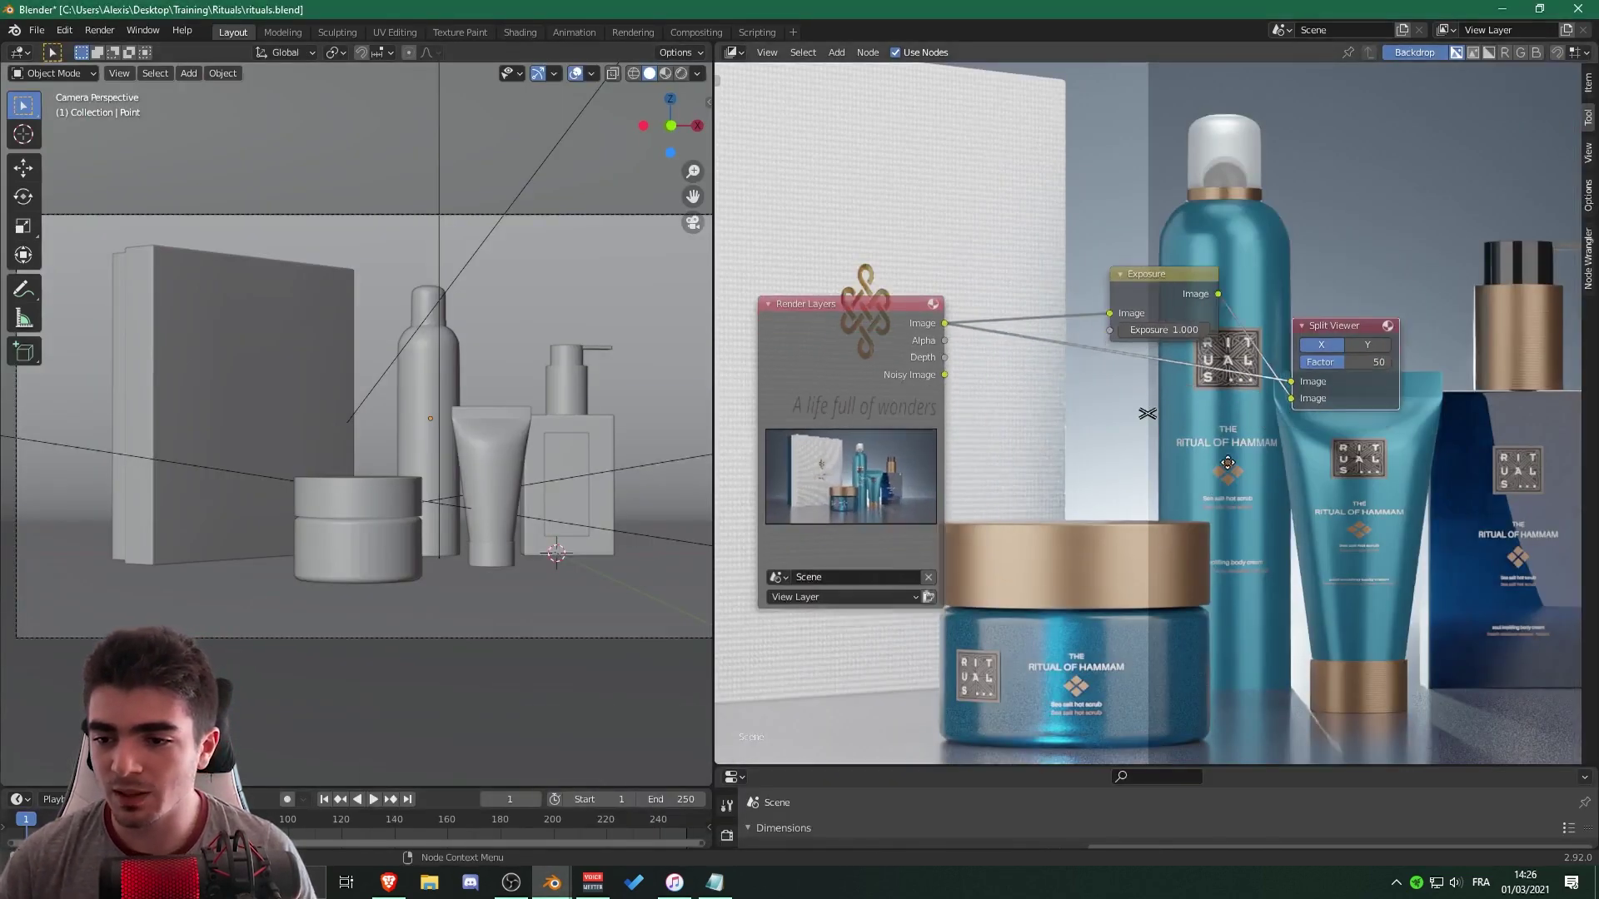
Rearrange the compositor nodes by moving the Split Viewer slightly up and repositioning the Exposure node above the link from Render Layers.
{"action": "left_click_drag", "start_coordinate": [1297, 300], "coordinate": [1316, 269]}
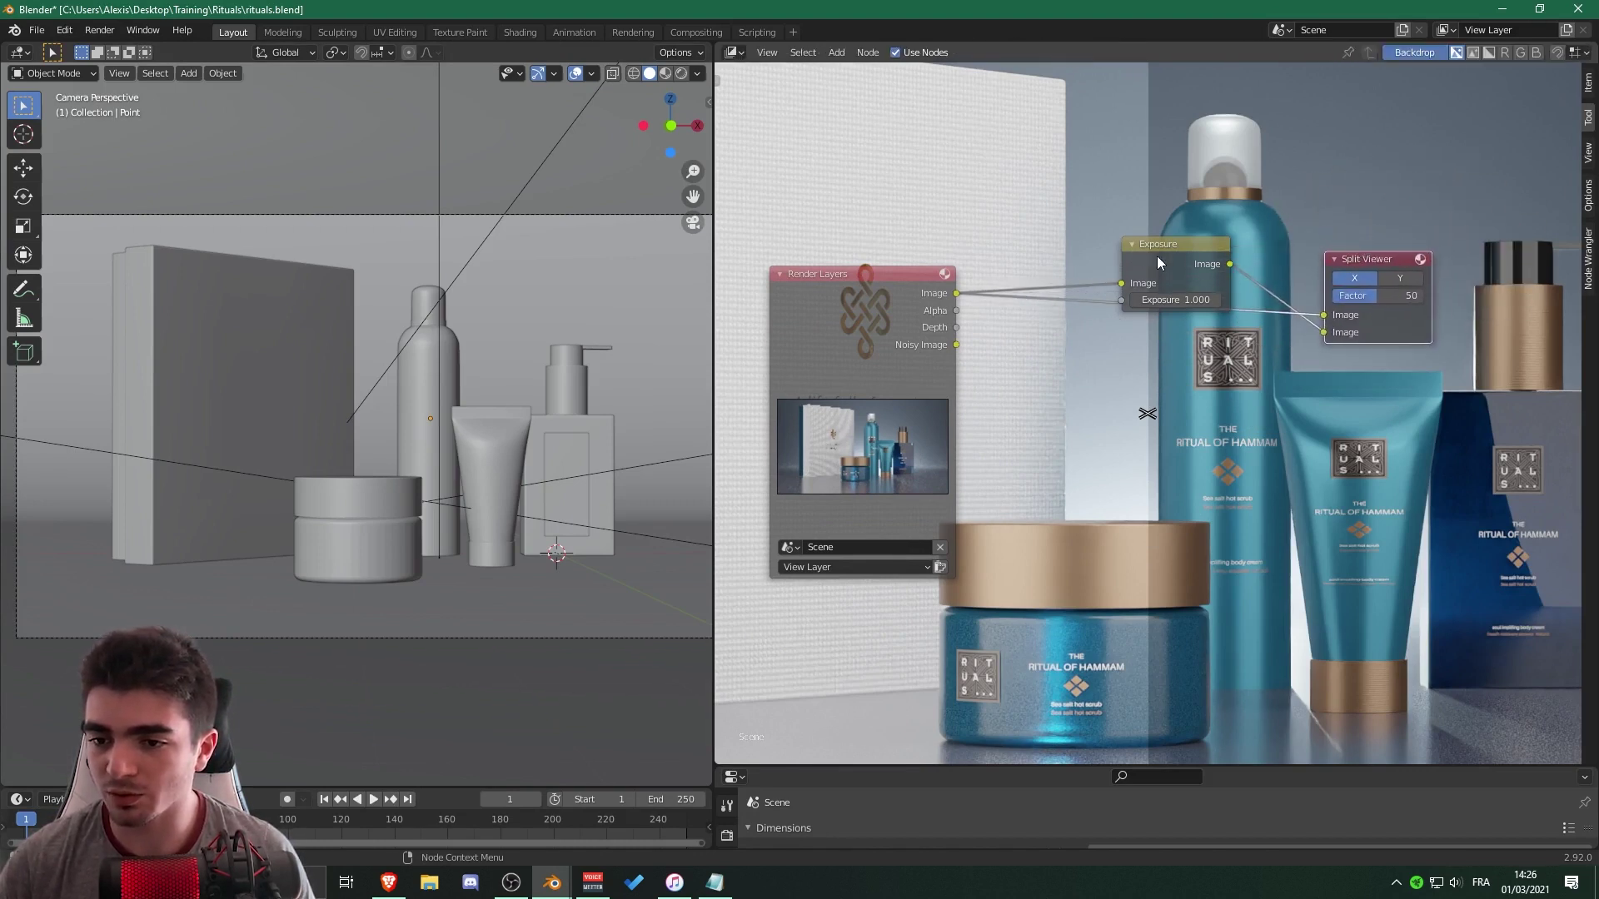
{"action": "left_click_drag", "start_coordinate": [1156, 263], "coordinate": [1074, 193]}
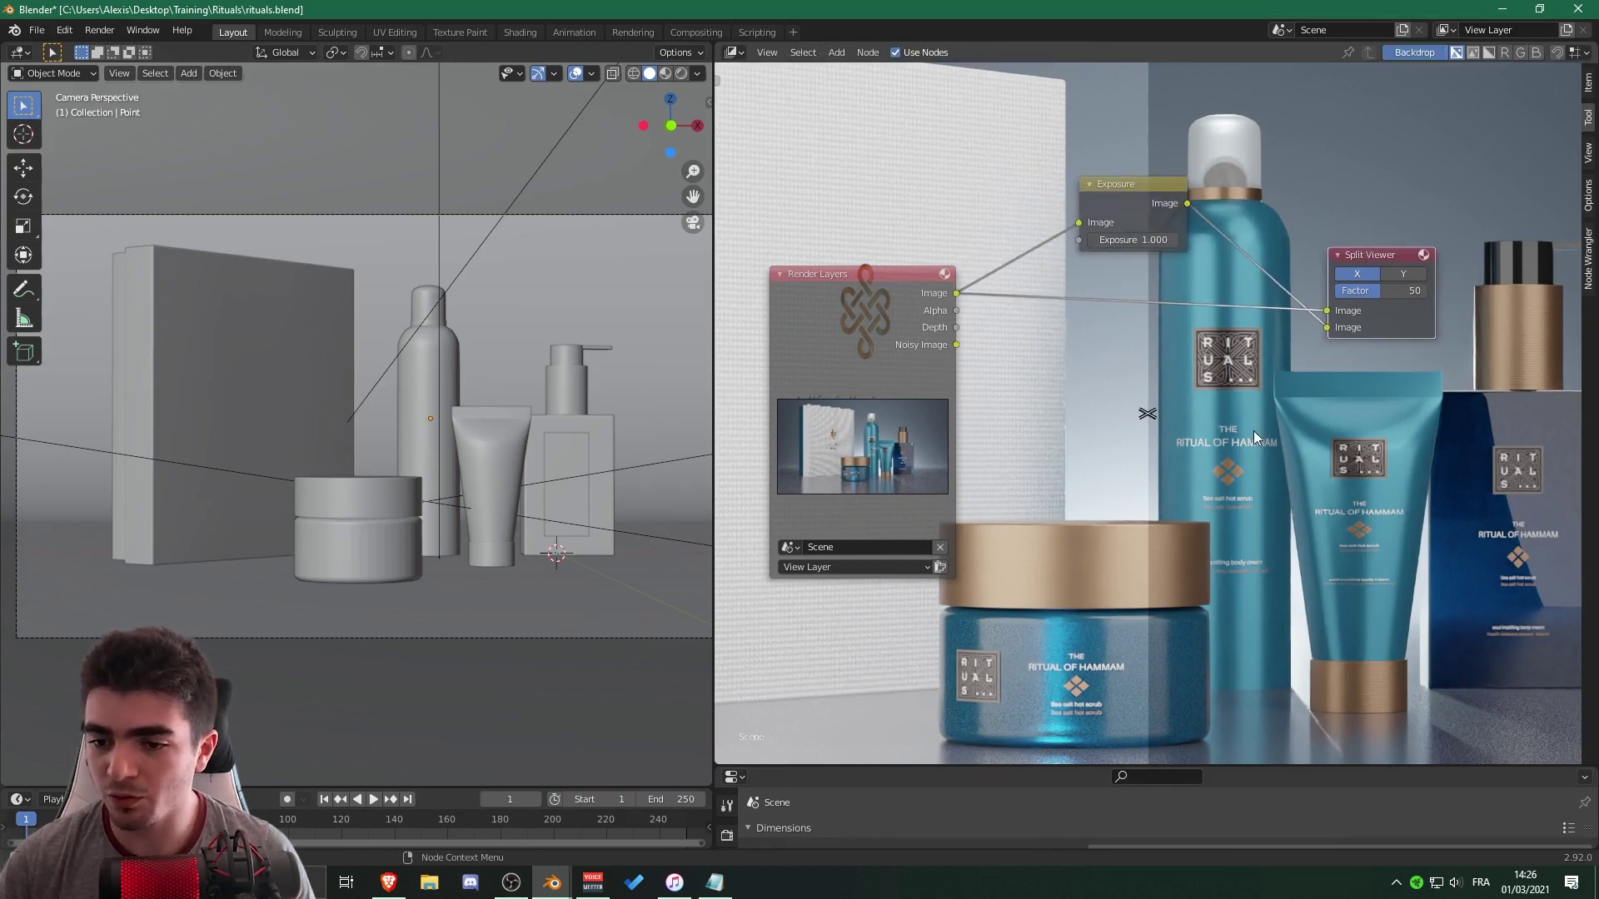
{"action": "scroll", "coordinate": [1166, 408], "scroll_direction": "down", "scroll_amount": 1}
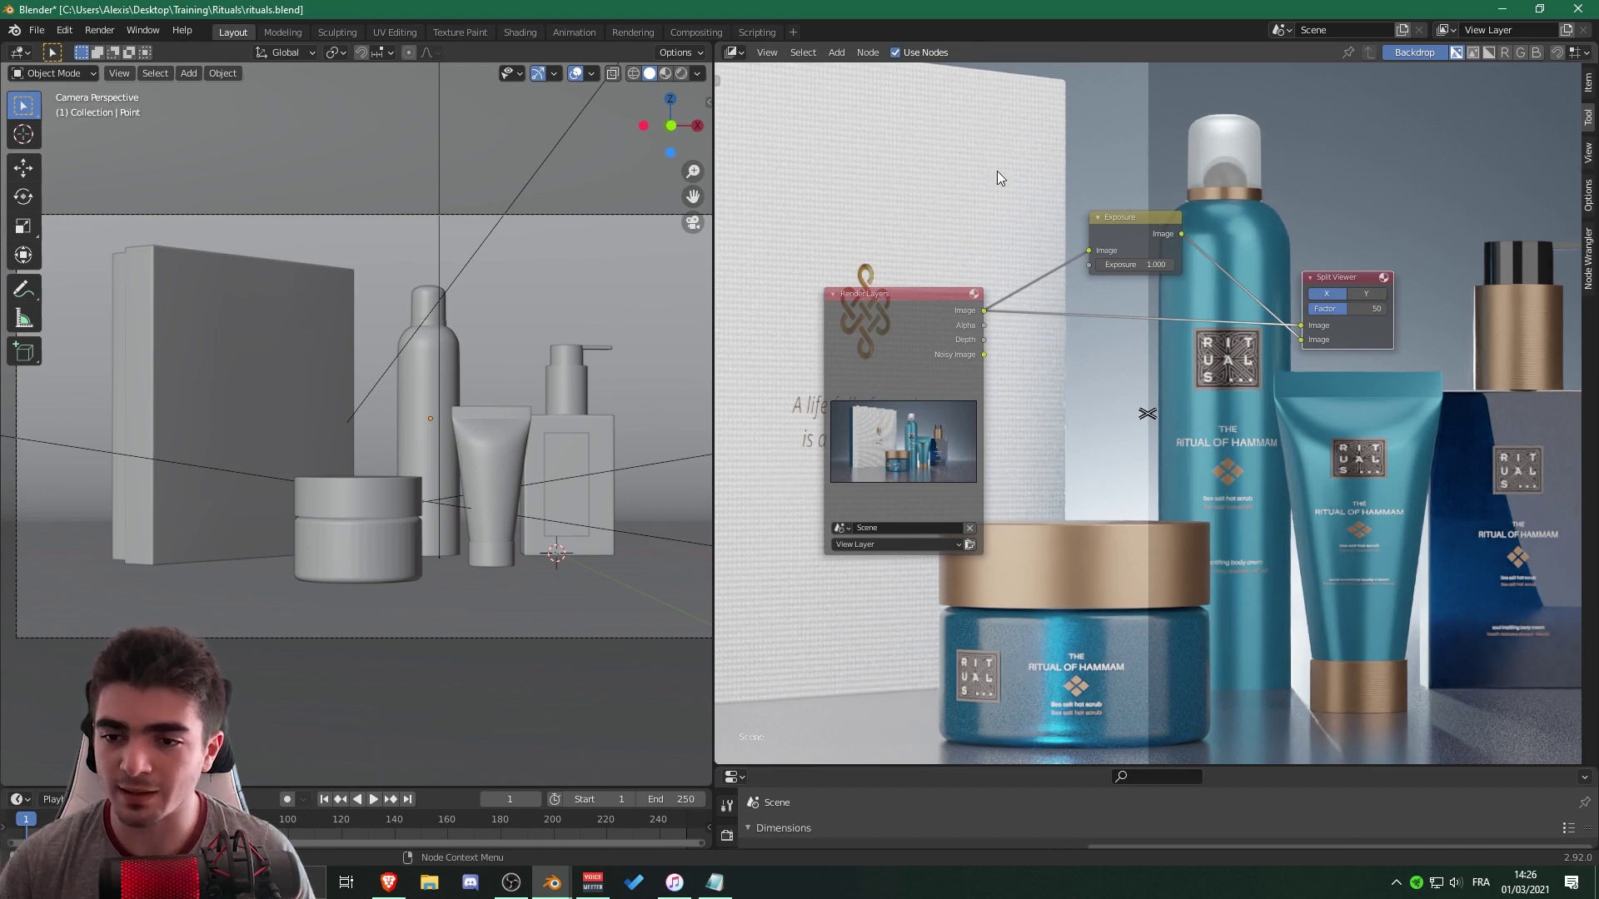
{"action": "left_click_drag", "start_coordinate": [1145, 217], "coordinate": [1178, 234]}
{"action": "scroll", "coordinate": [1199, 314], "scroll_direction": "up", "scroll_amount": 2}
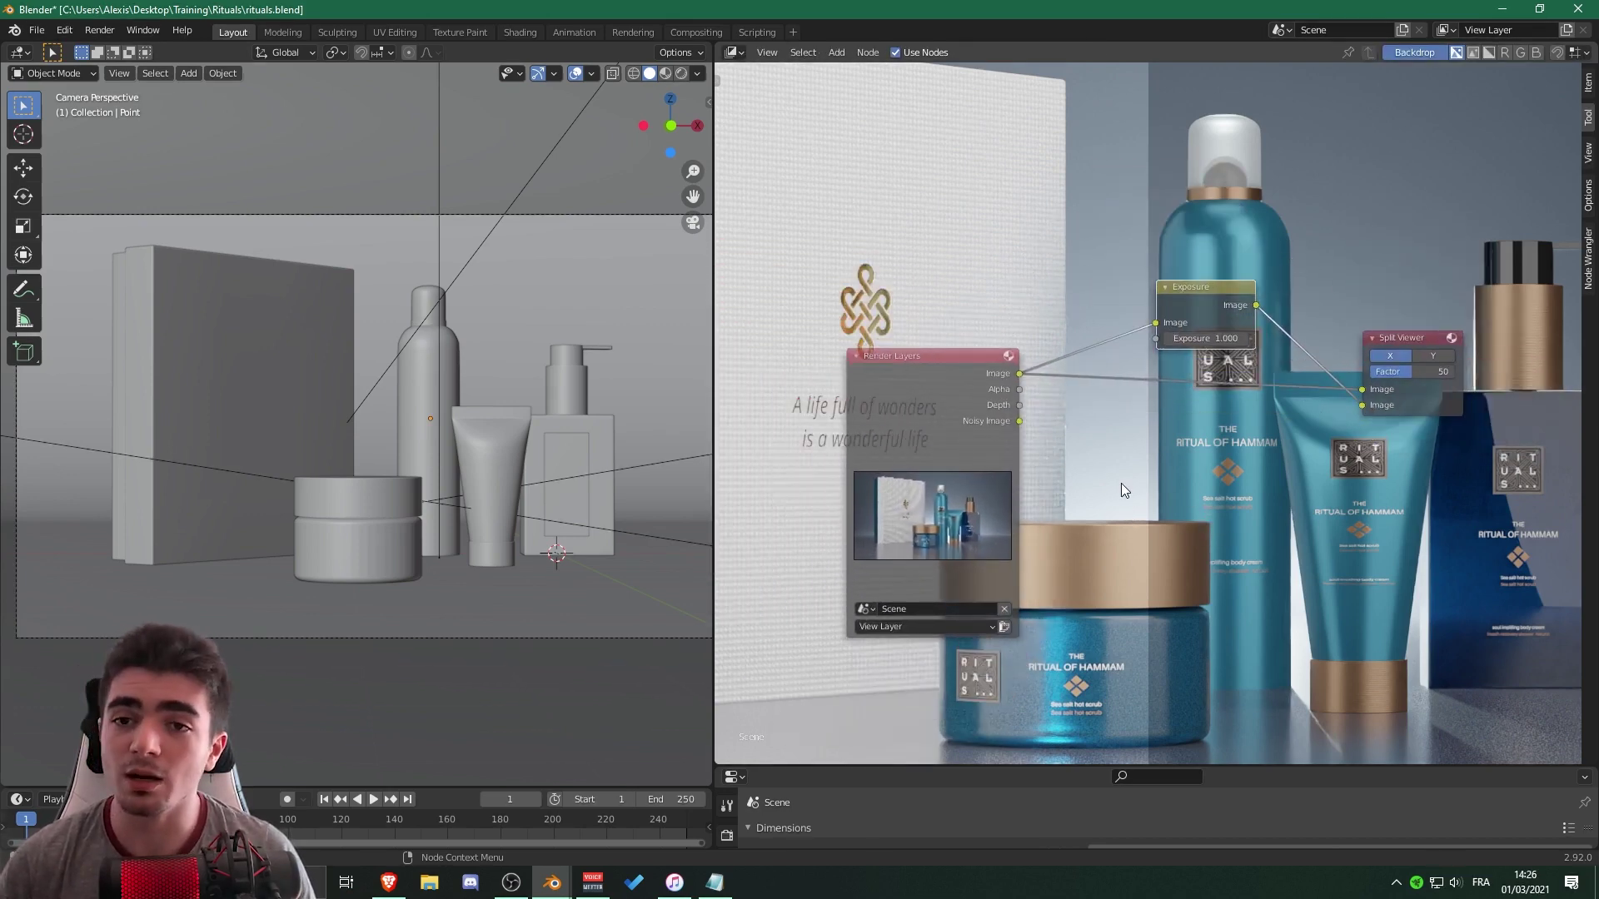
Lower the Exposure node's exposure value to darken its side of the split backdrop image.
{"action": "scroll", "coordinate": [1189, 436], "scroll_direction": "down", "scroll_amount": 2}
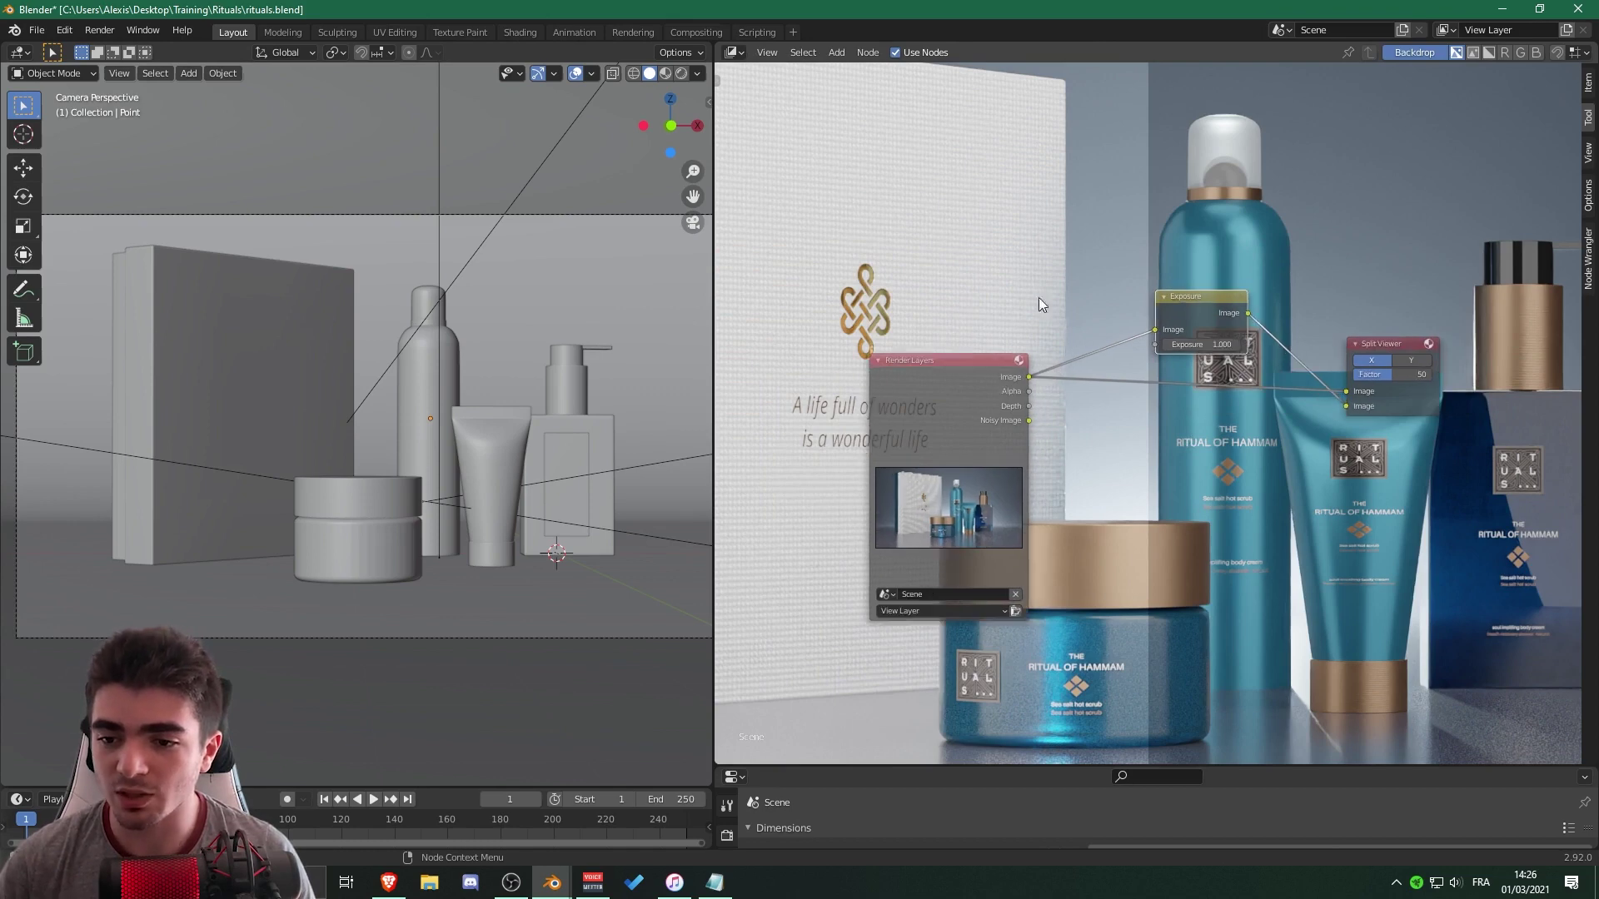
{"action": "mouse_move", "coordinate": [1199, 344]}
{"action": "left_mouse_down"}
{"action": "mouse_move", "coordinate": [1240, 344]}
{"action": "mouse_move", "coordinate": [1192, 344]}
{"action": "left_mouse_up"}
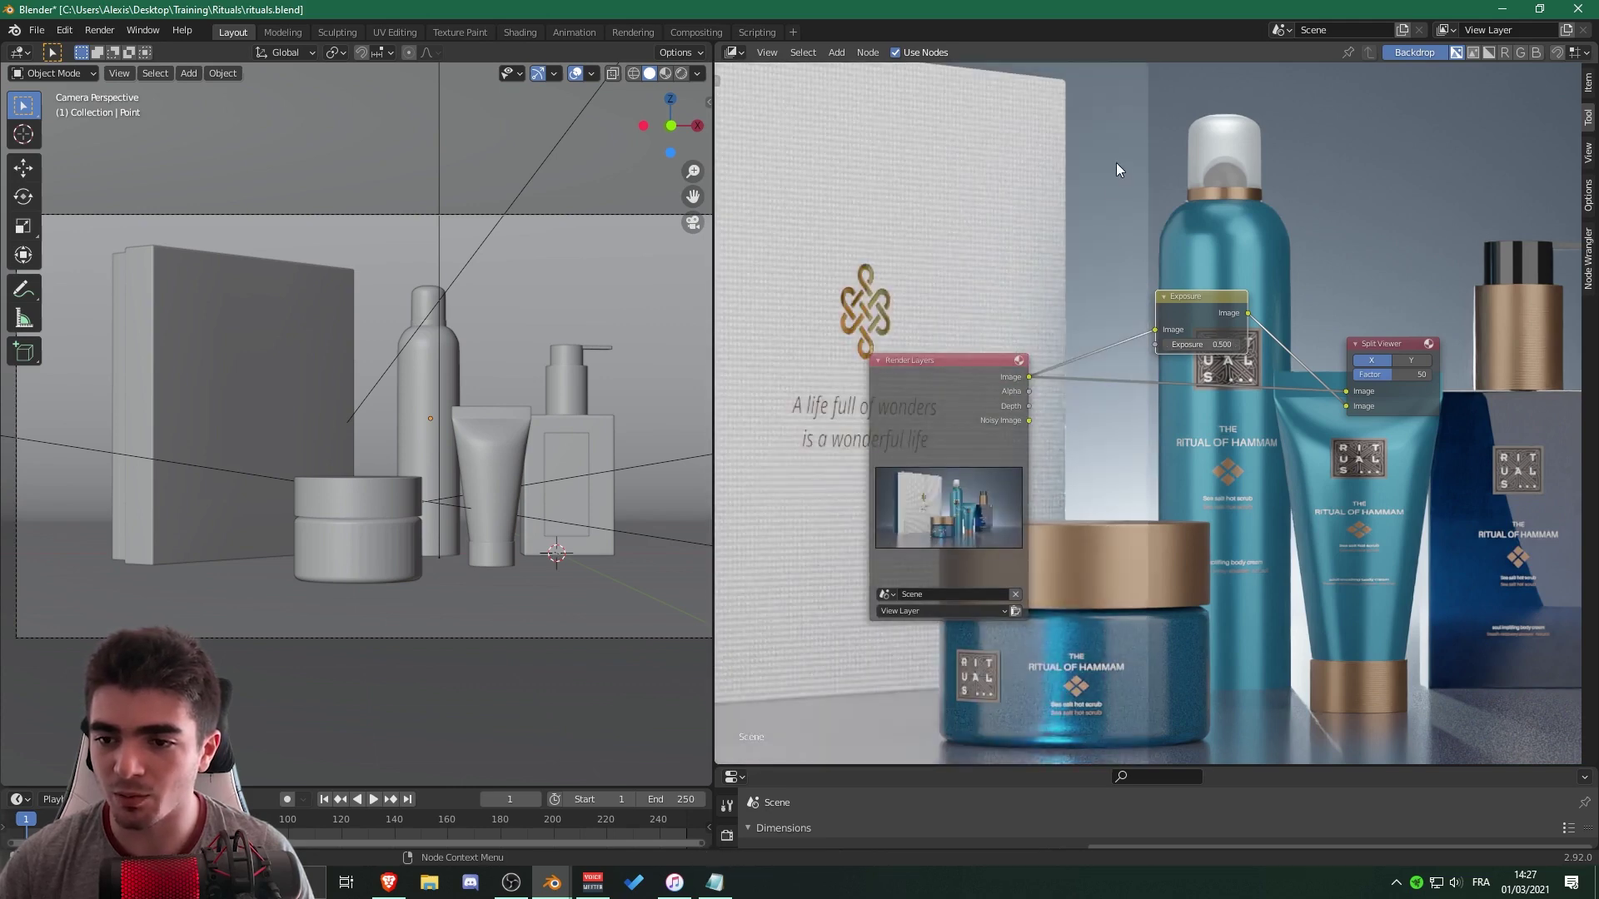
Switch to the browser's Blender 2.92 release page and review the Exposure node demo video in the Expose section around 0:09.
{"action": "left_click", "coordinate": [388, 883]}
{"action": "scroll", "coordinate": [1147, 477], "scroll_direction": "down", "scroll_amount": 10}
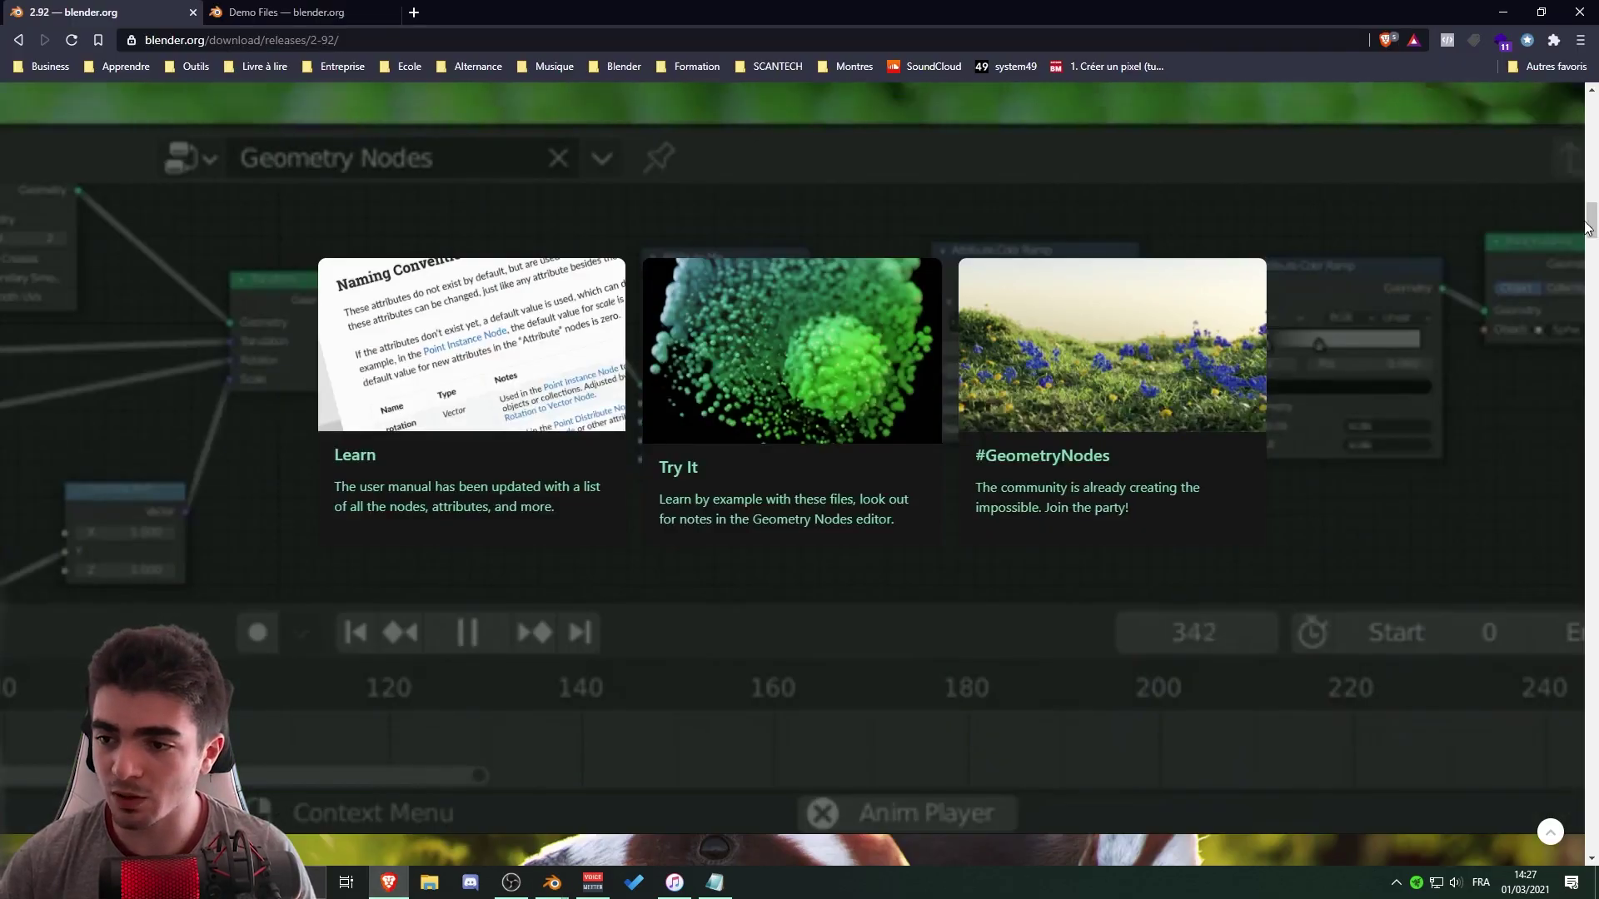
{"action": "scroll", "coordinate": [1592, 275], "scroll_direction": "down", "scroll_amount": 6}
{"action": "left_click_drag", "start_coordinate": [1592, 275], "coordinate": [1592, 762]}
{"action": "left_click_drag", "start_coordinate": [1081, 749], "coordinate": [1136, 749]}
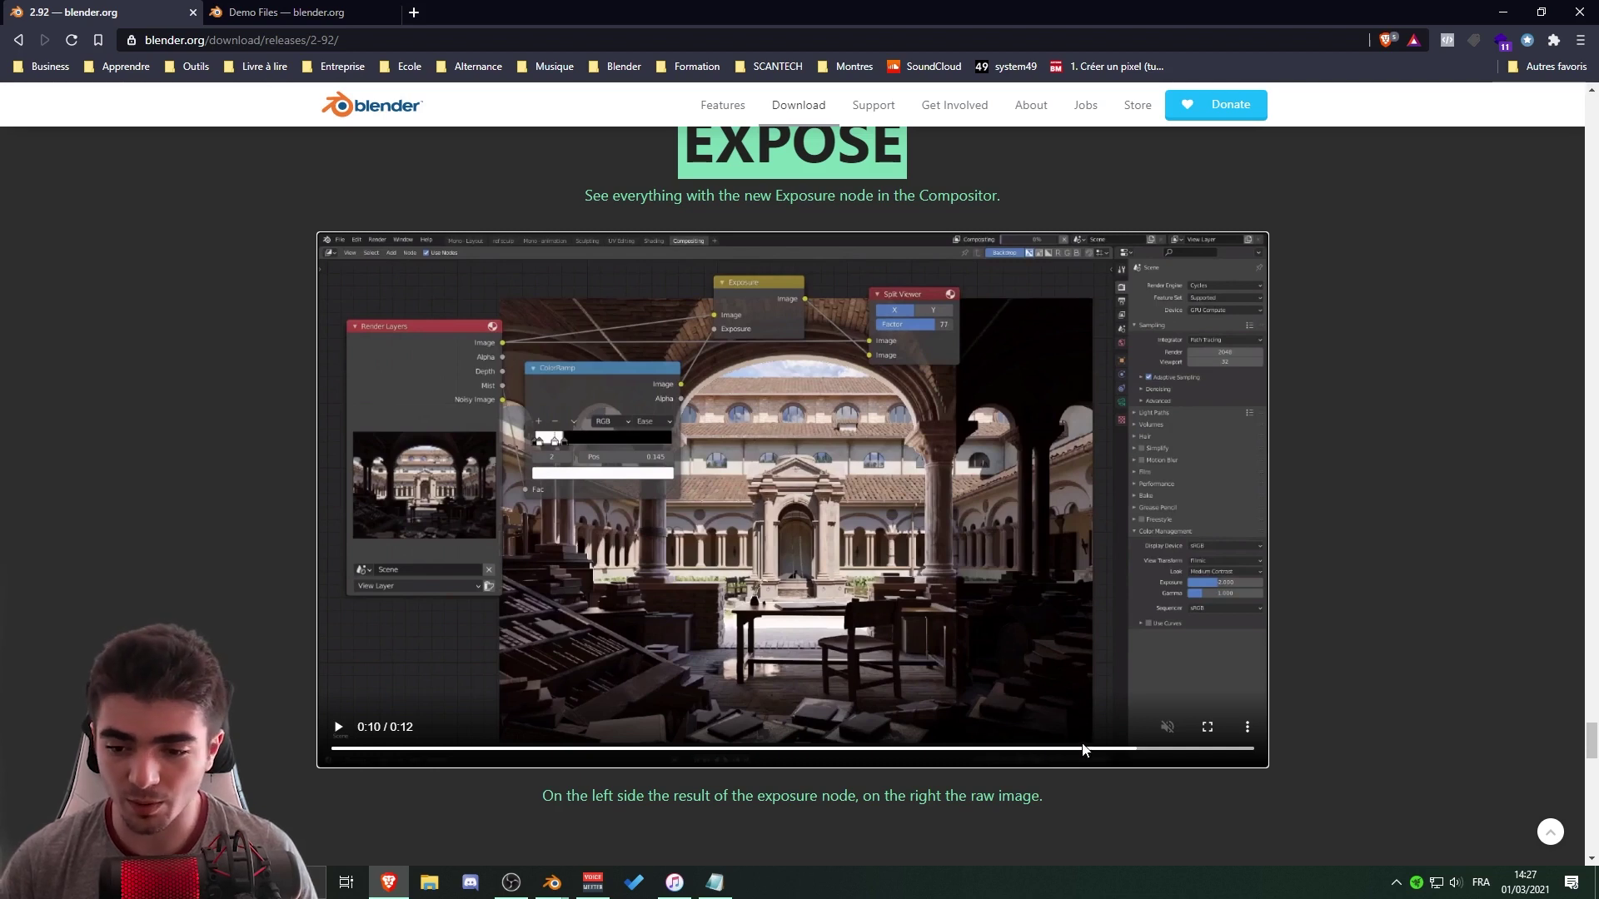
{"action": "left_click", "coordinate": [1039, 750]}
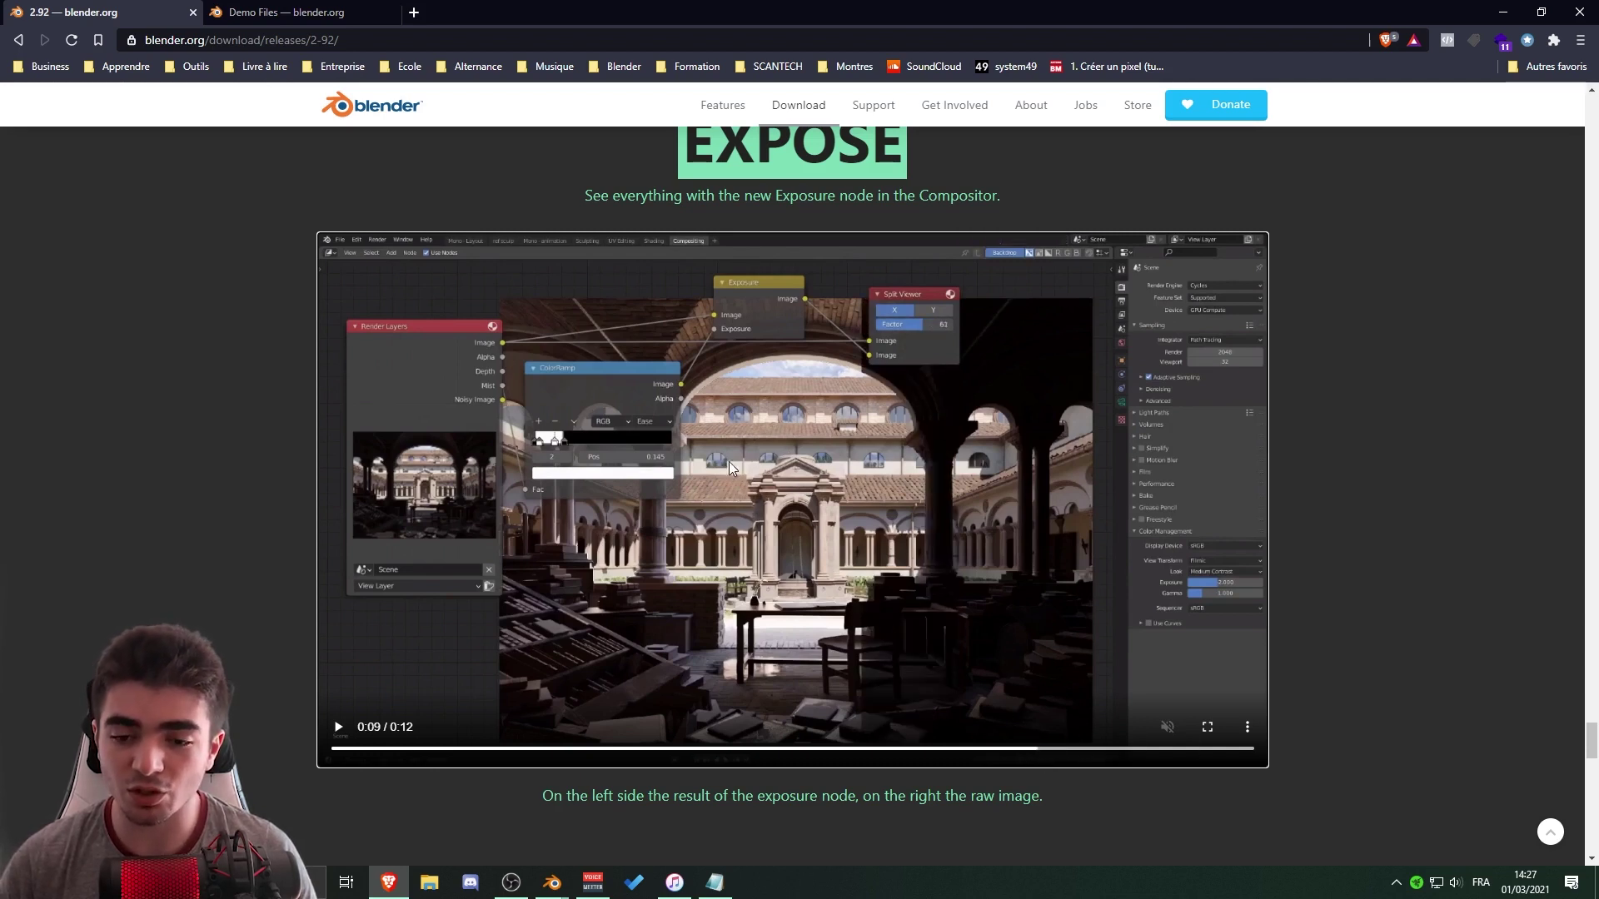
{"action": "scroll", "coordinate": [825, 522], "scroll_direction": "down", "scroll_amount": 3}
{"action": "scroll", "coordinate": [899, 436], "scroll_direction": "up", "scroll_amount": 3}
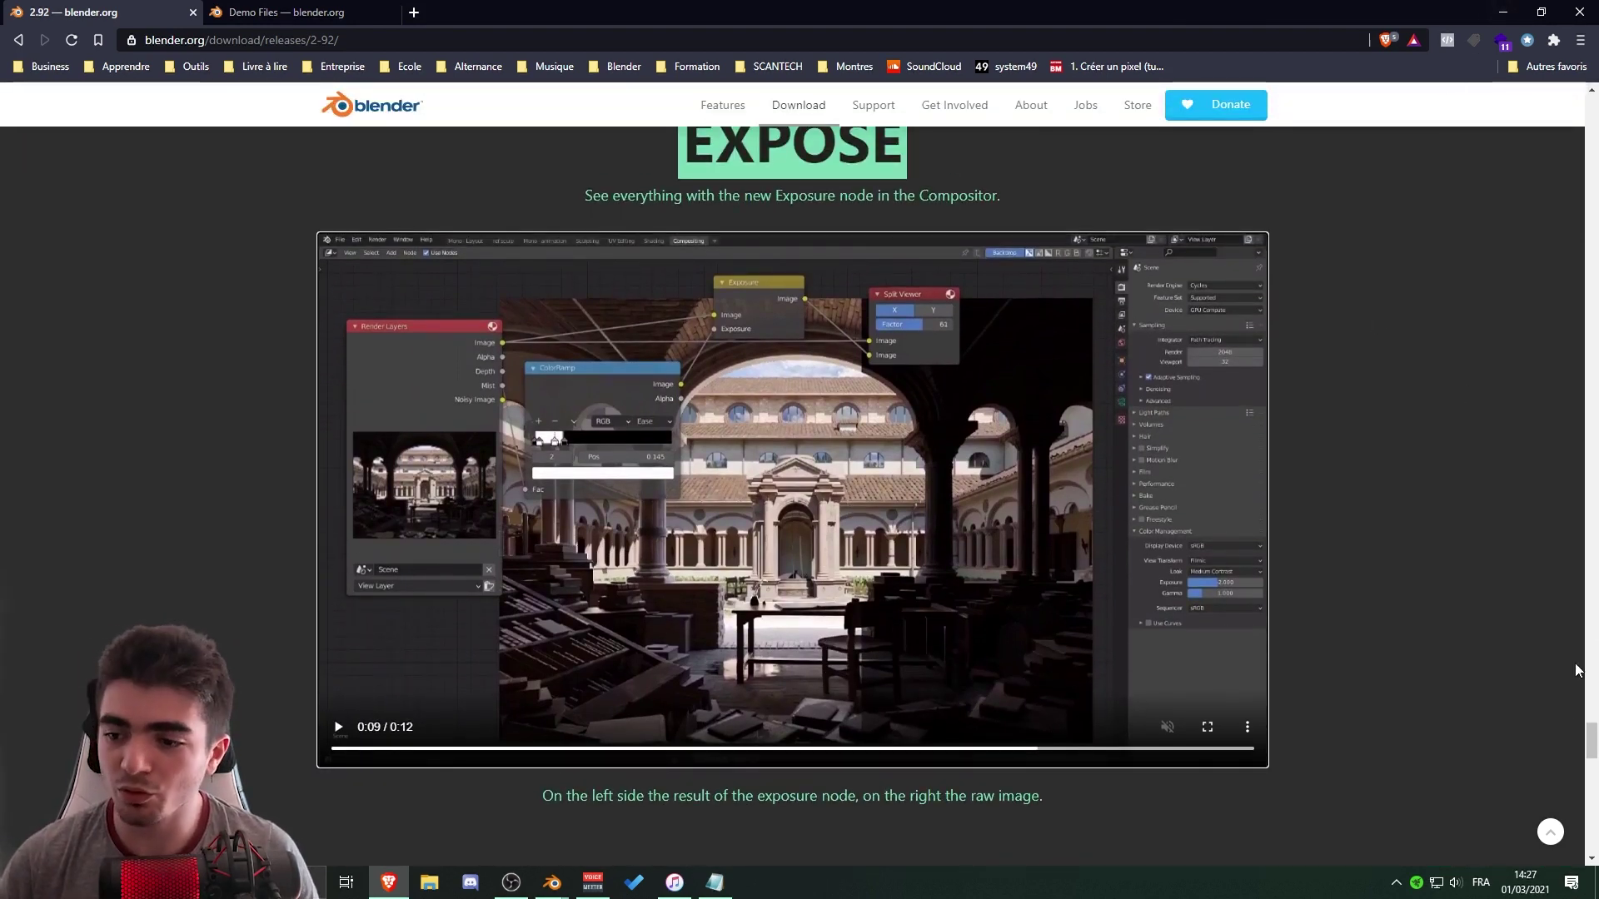
Go to the Render Anything section and highlight its lines on CPU and GPU hybrid rendering and OptiX shader support.
{"action": "left_click_drag", "start_coordinate": [1591, 739], "coordinate": [1592, 626]}
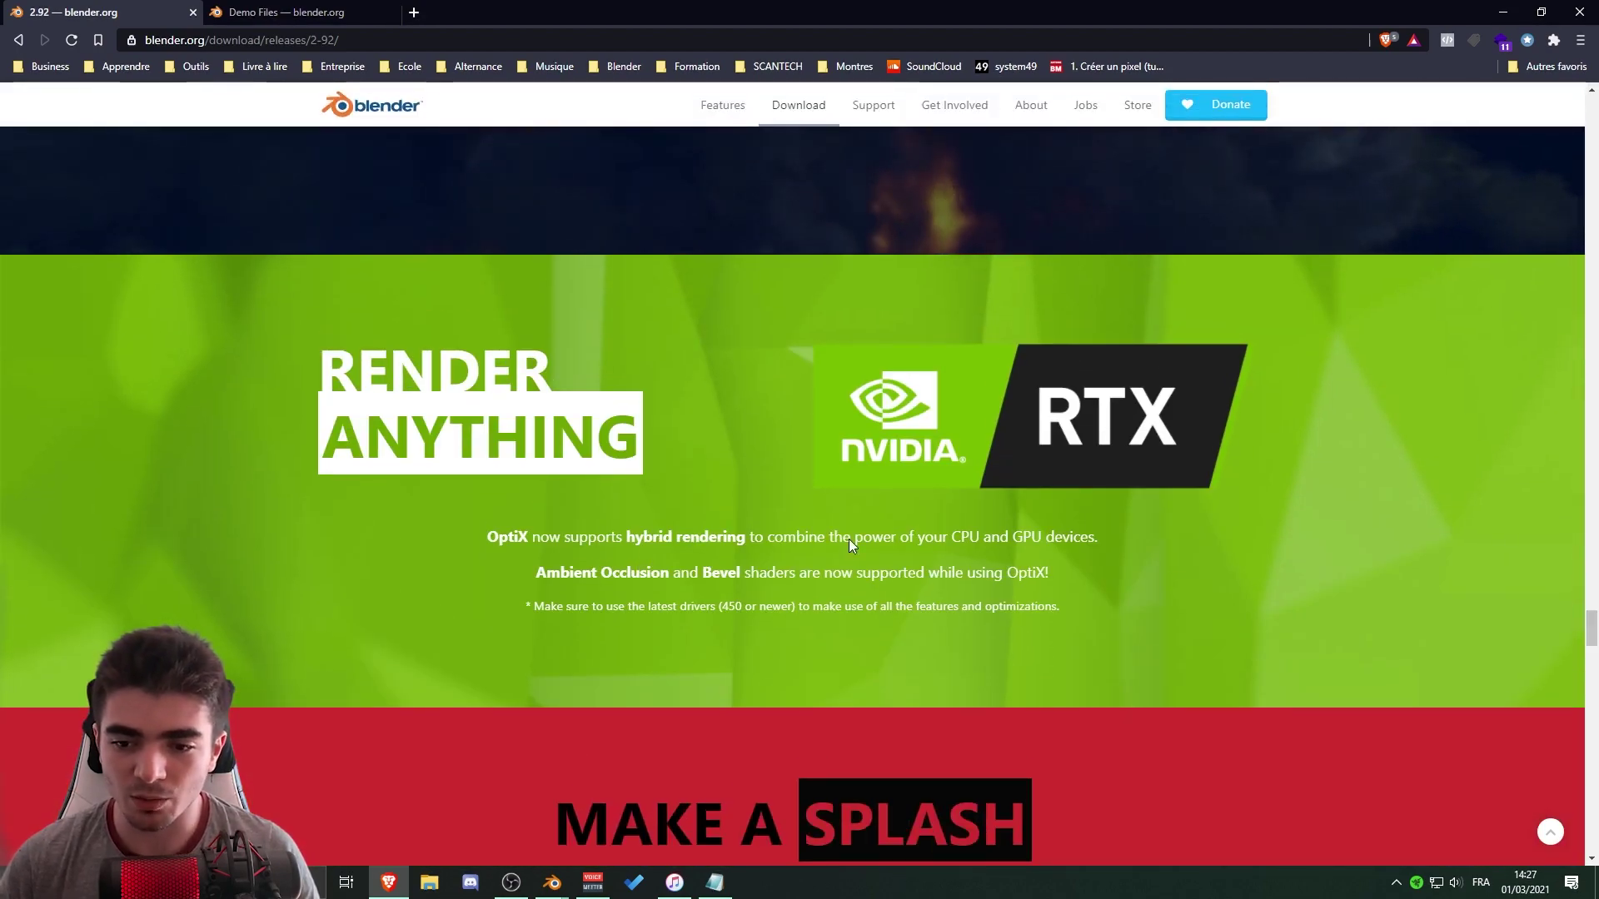
{"action": "left_click_drag", "start_coordinate": [934, 538], "coordinate": [1097, 537]}
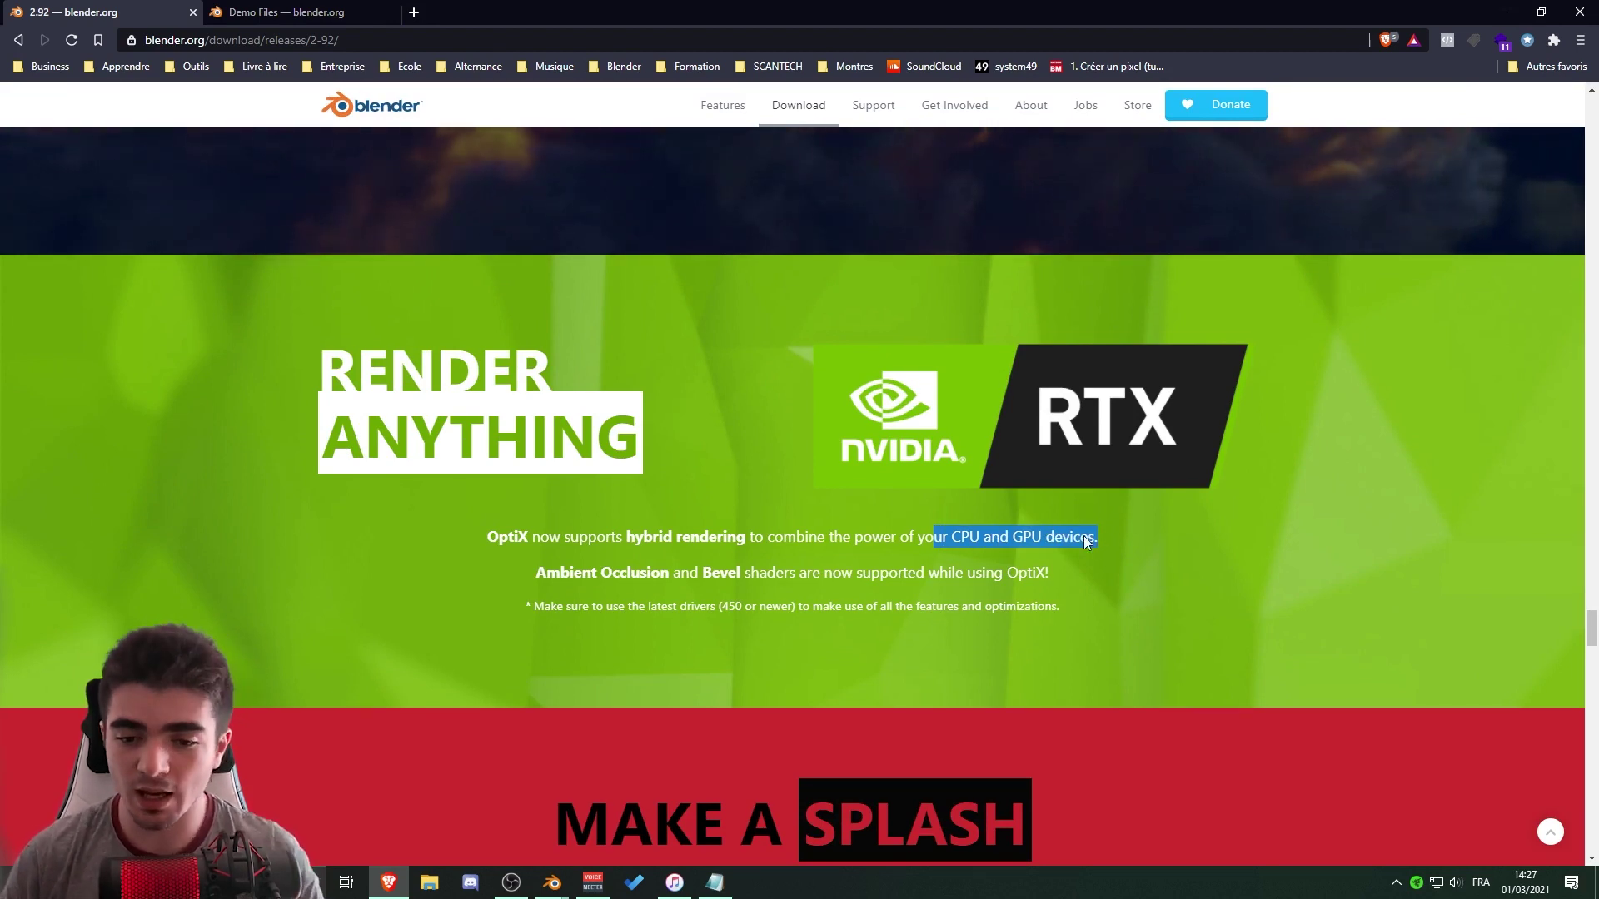
{"action": "left_click", "coordinate": [761, 534]}
{"action": "left_click_drag", "start_coordinate": [964, 575], "coordinate": [1052, 576]}
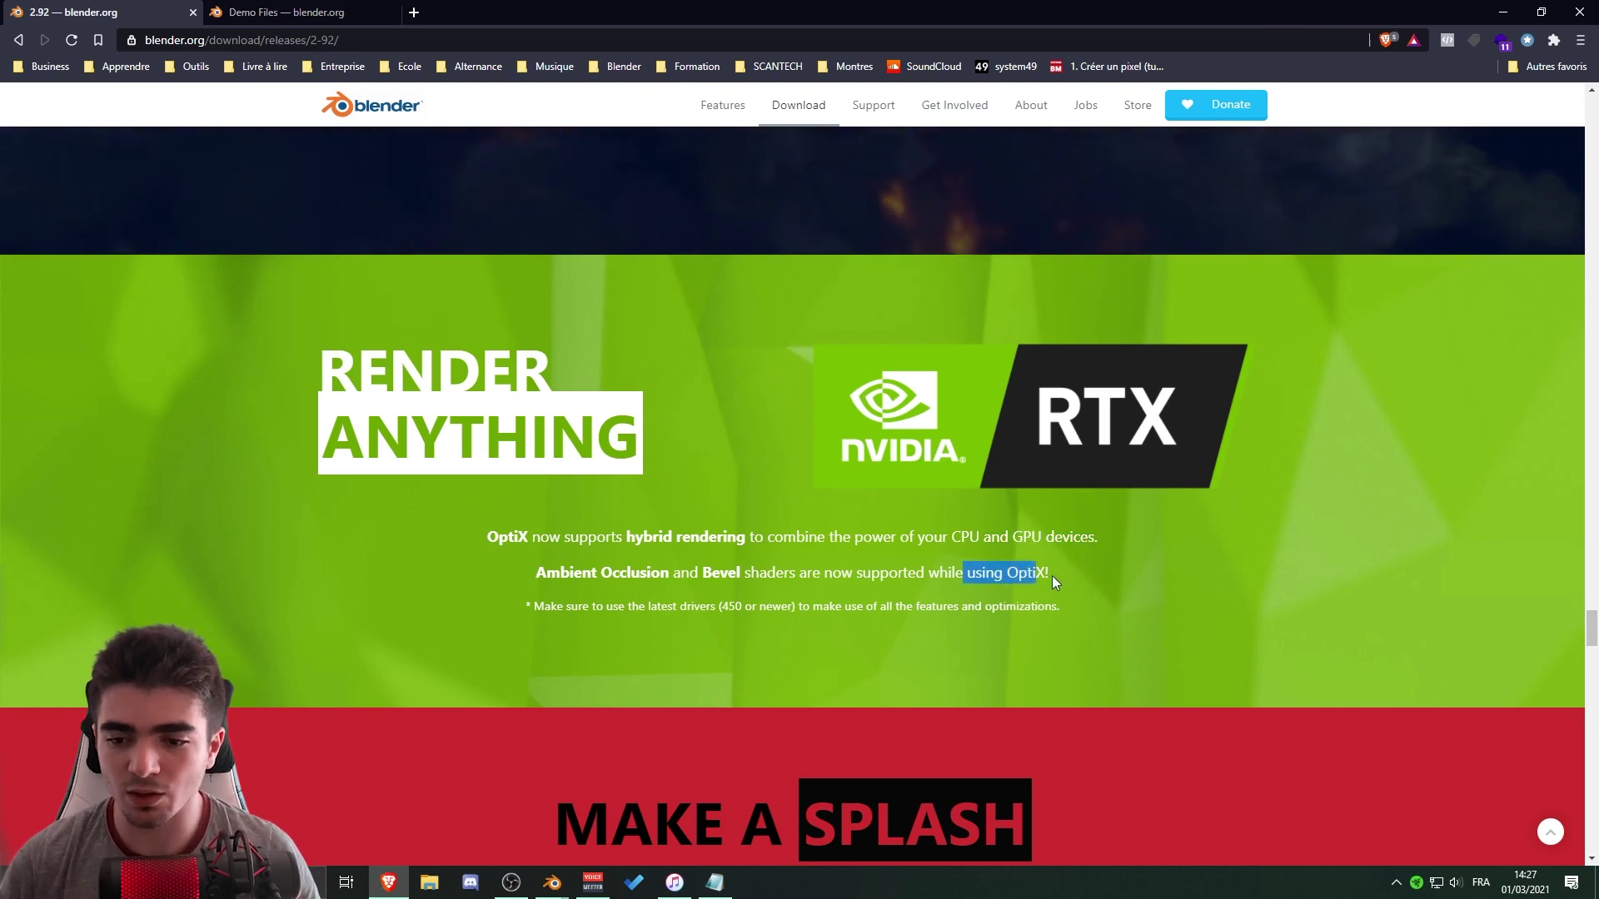
{"action": "left_click", "coordinate": [1082, 557]}
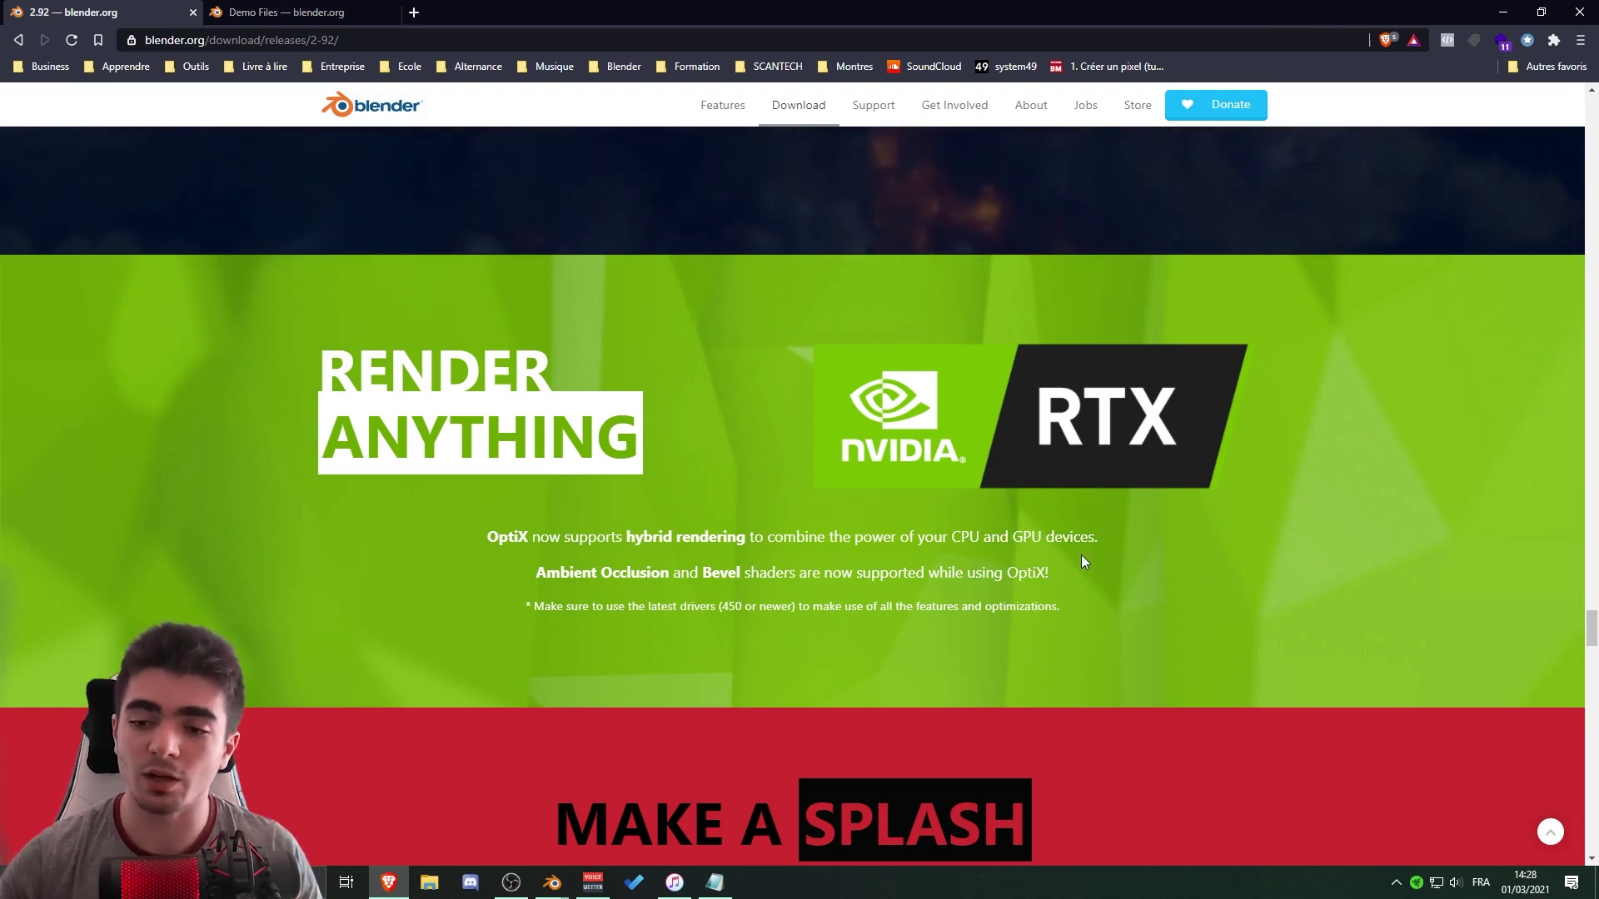
{"action": "left_click_drag", "start_coordinate": [943, 539], "coordinate": [1127, 574]}
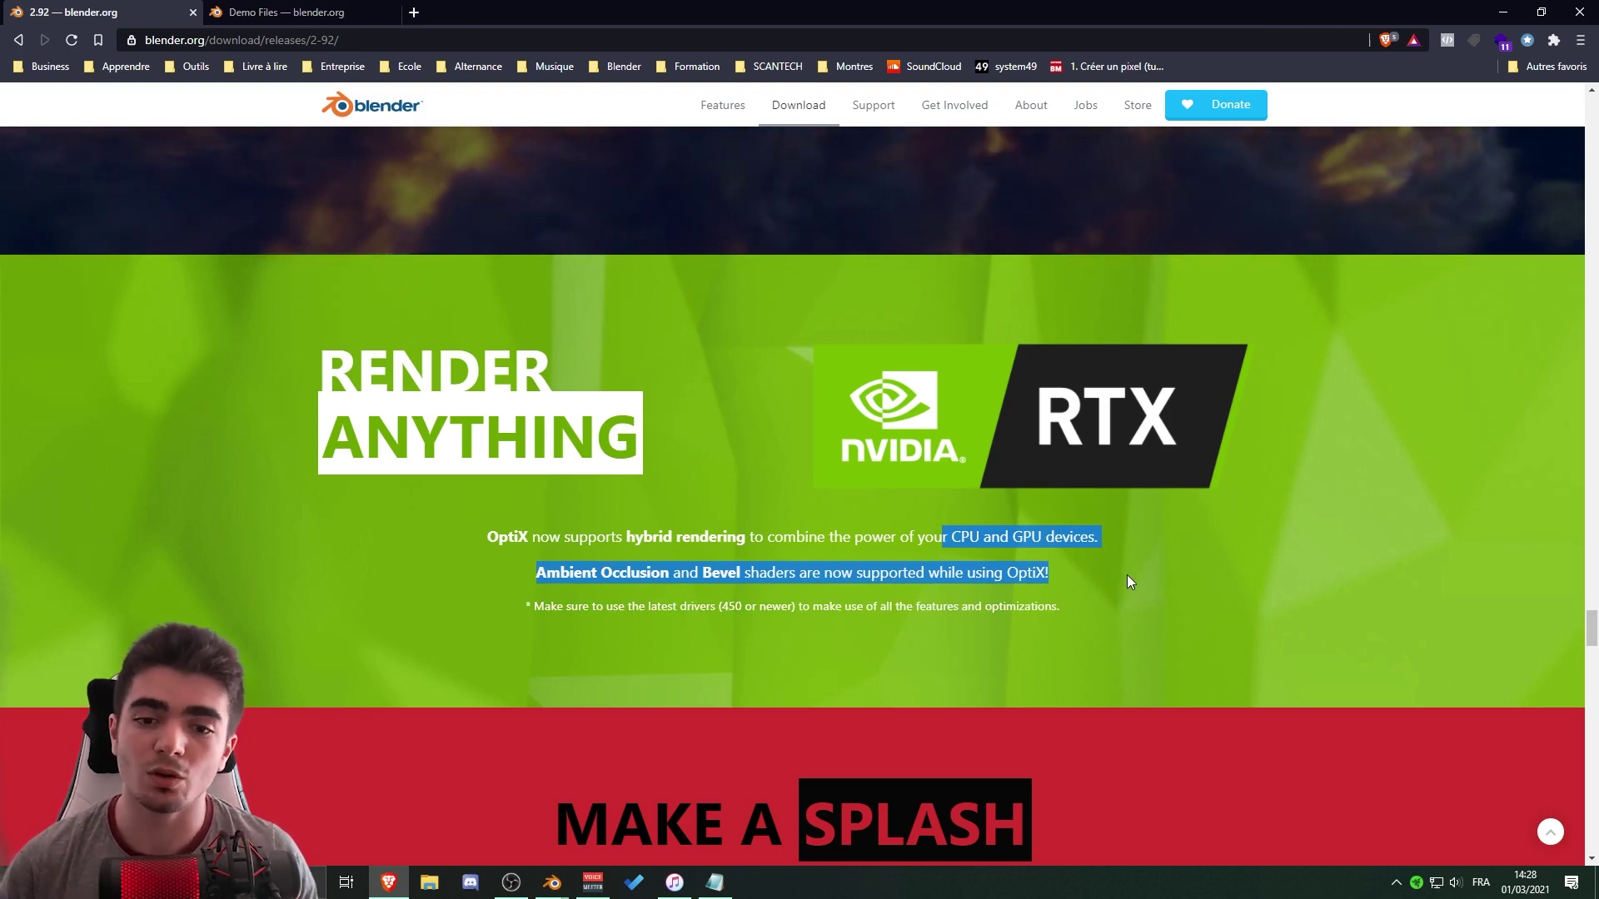